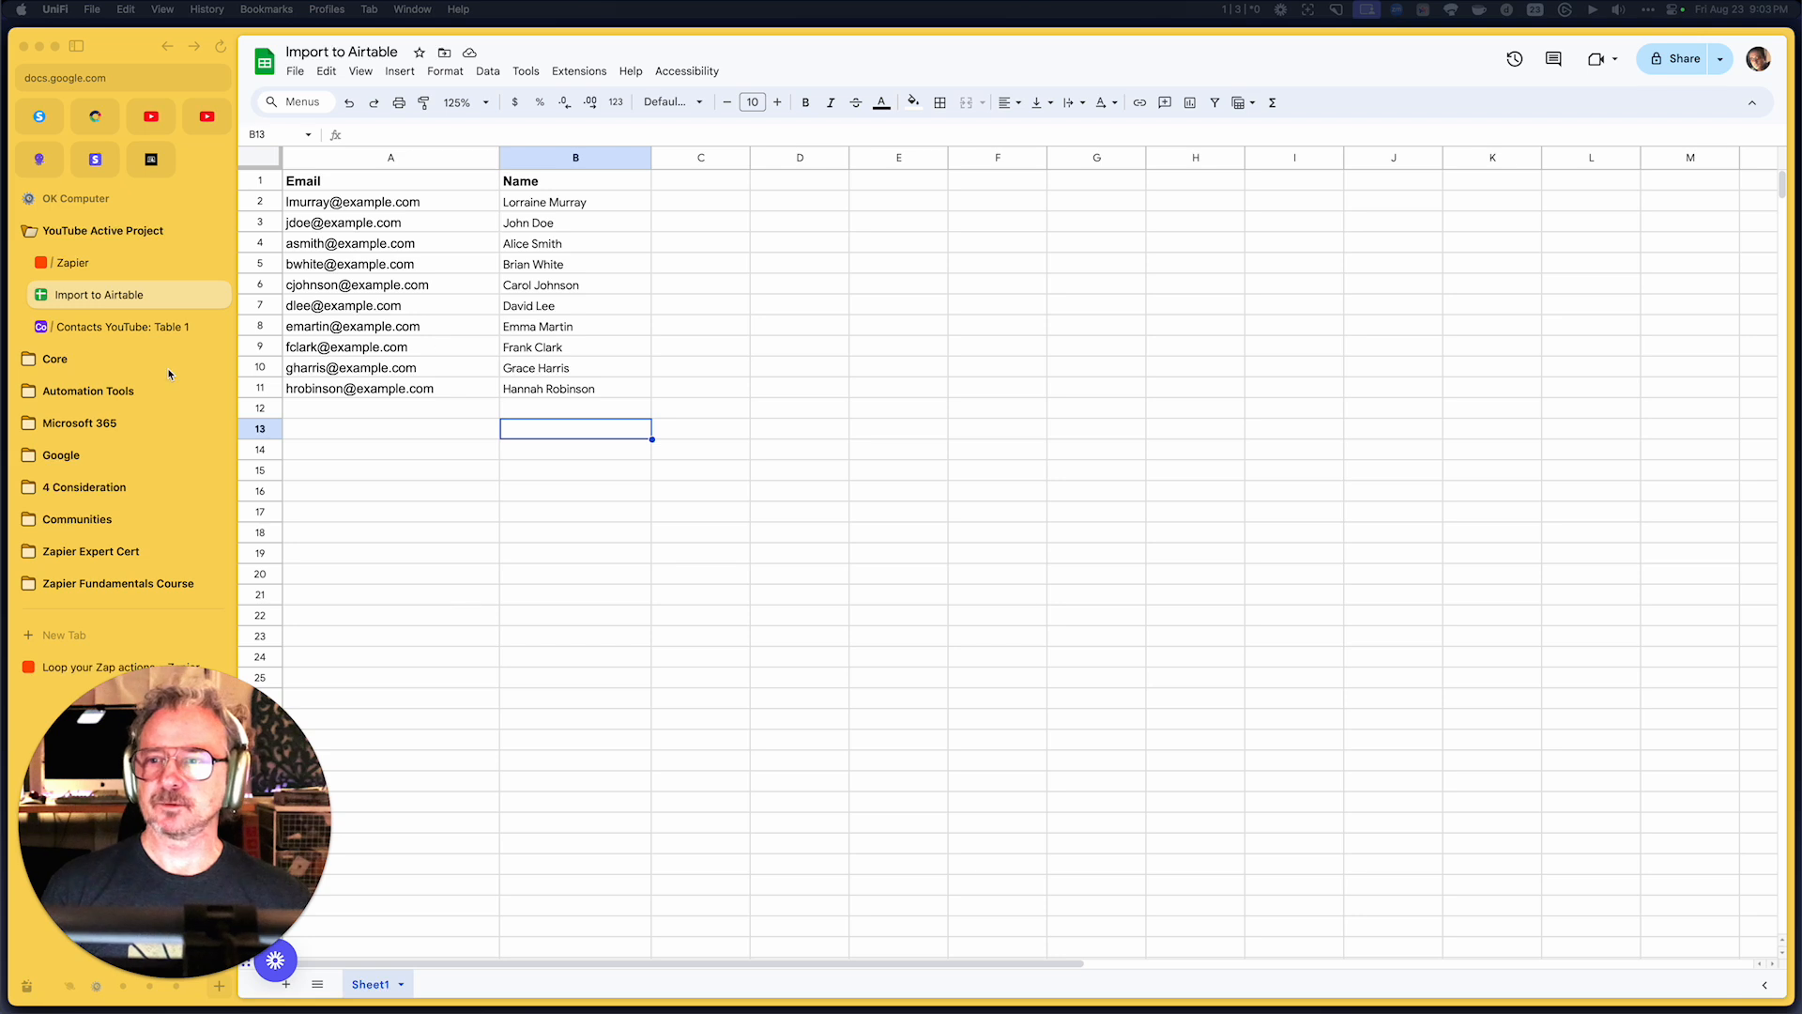
Look over the Contacts YouTube table in Airtable and the Import to Airtable contact list in Google Sheets
left_click(115, 328)
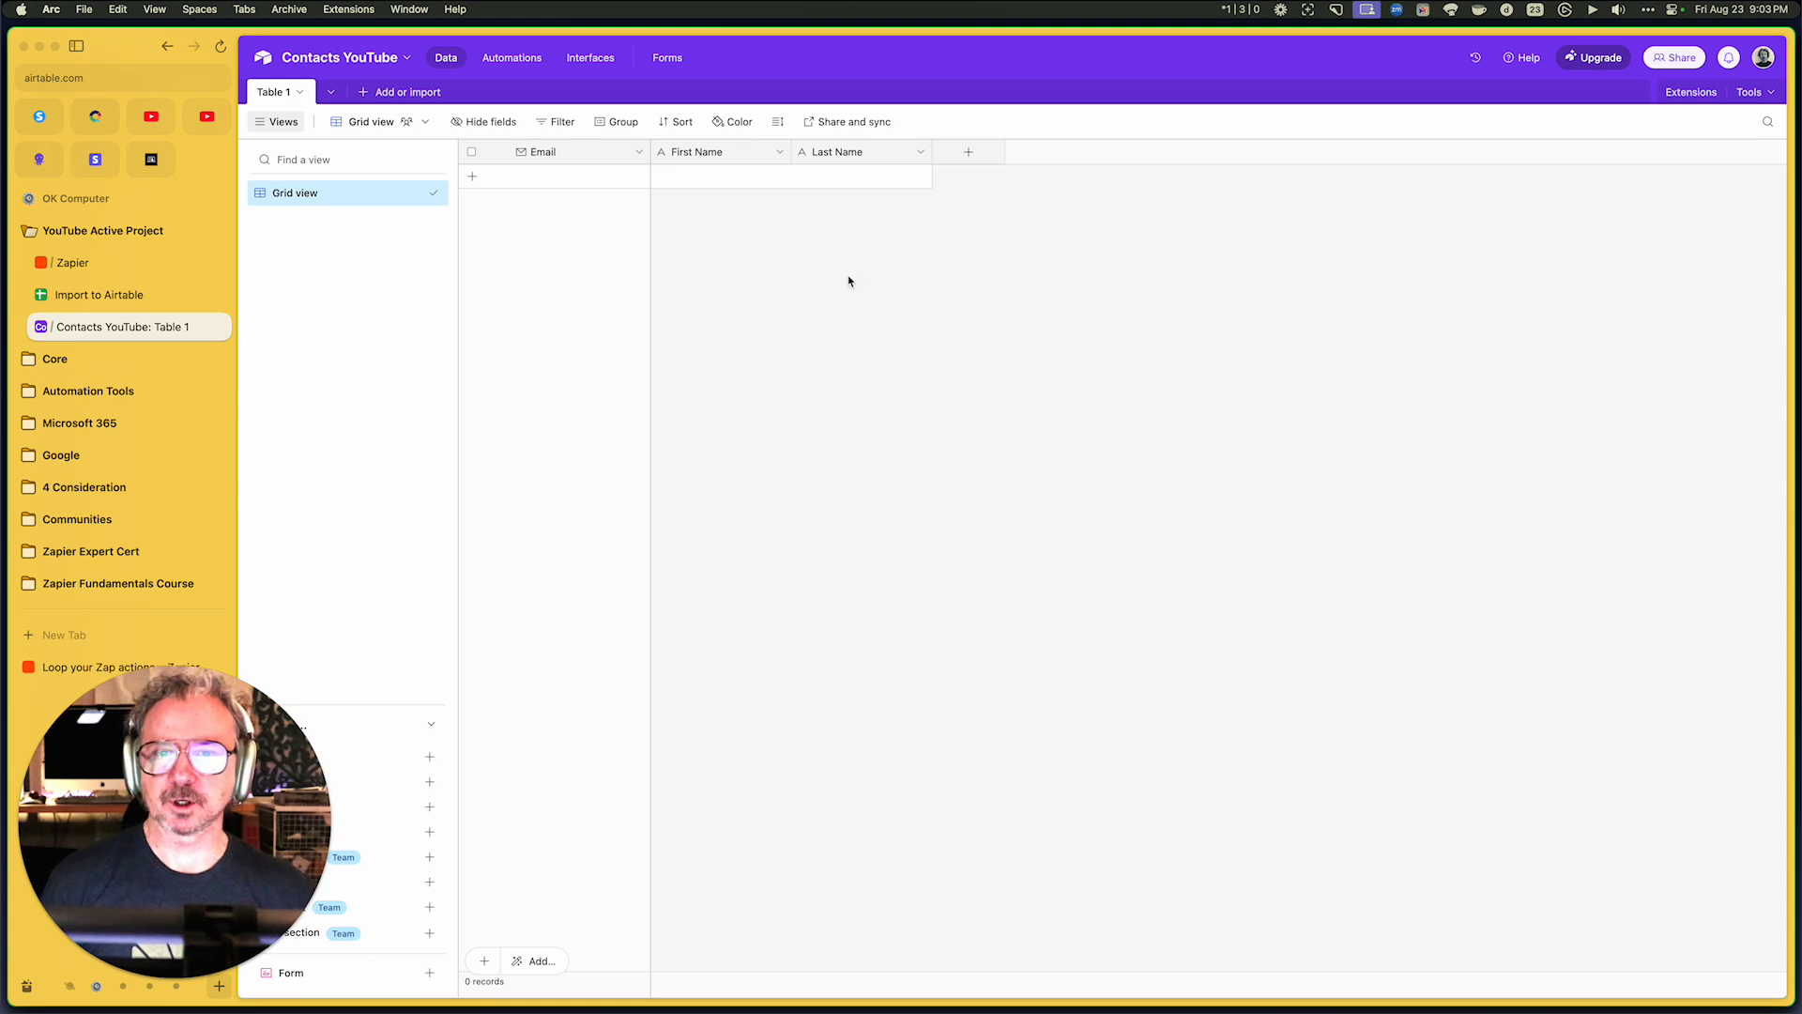
left_click(178, 297)
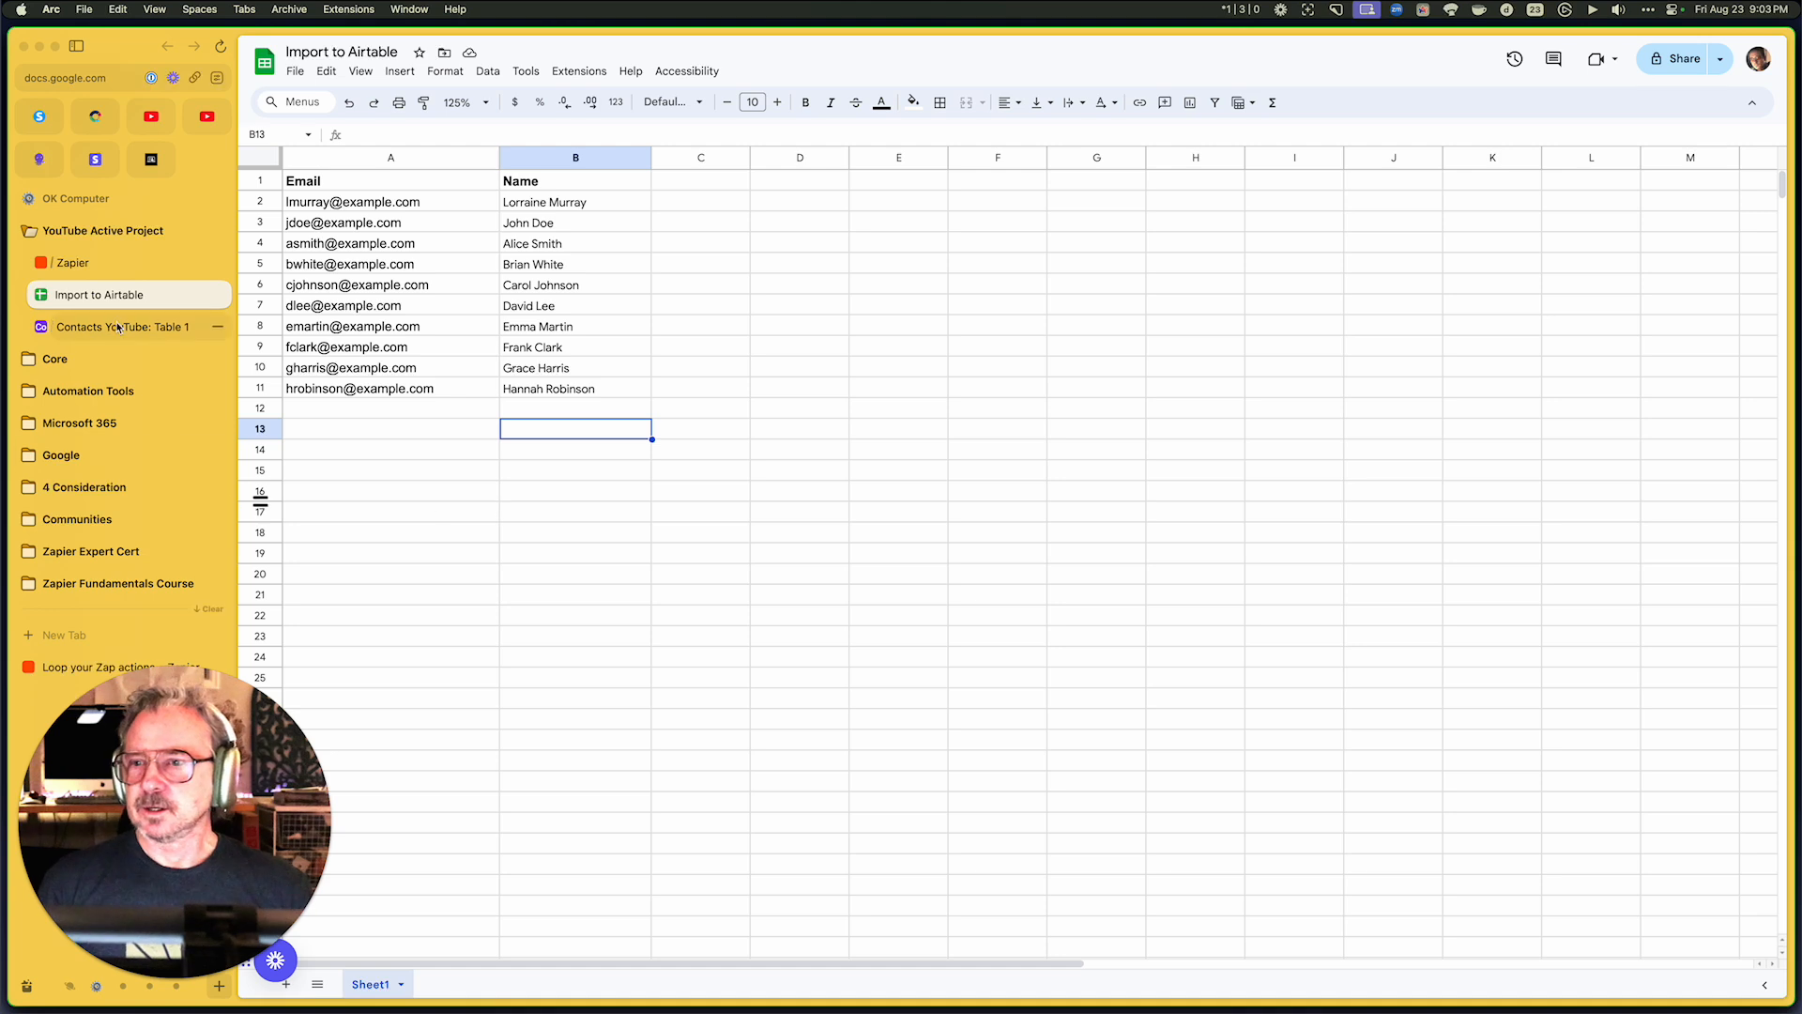
Switch to Zapier, create a new Zap in the YouTube folder and name it "G Sheet to Airtable"
left_click(111, 269)
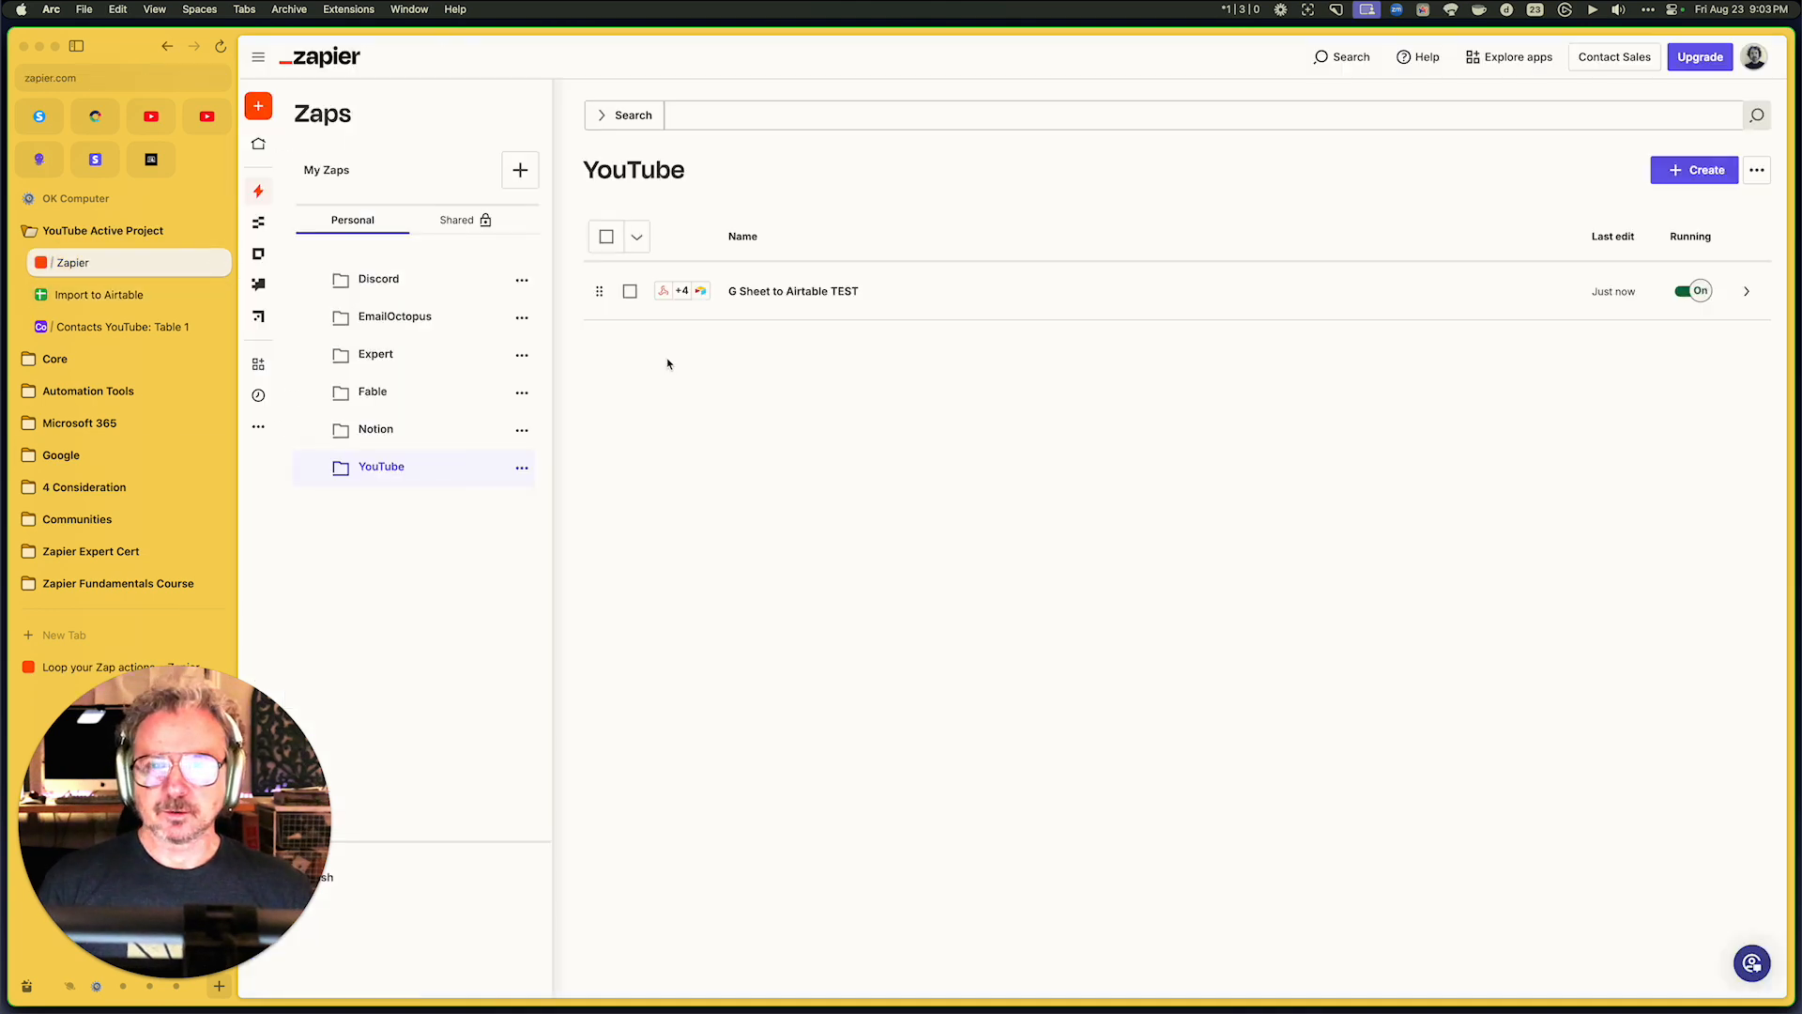
left_click(1701, 173)
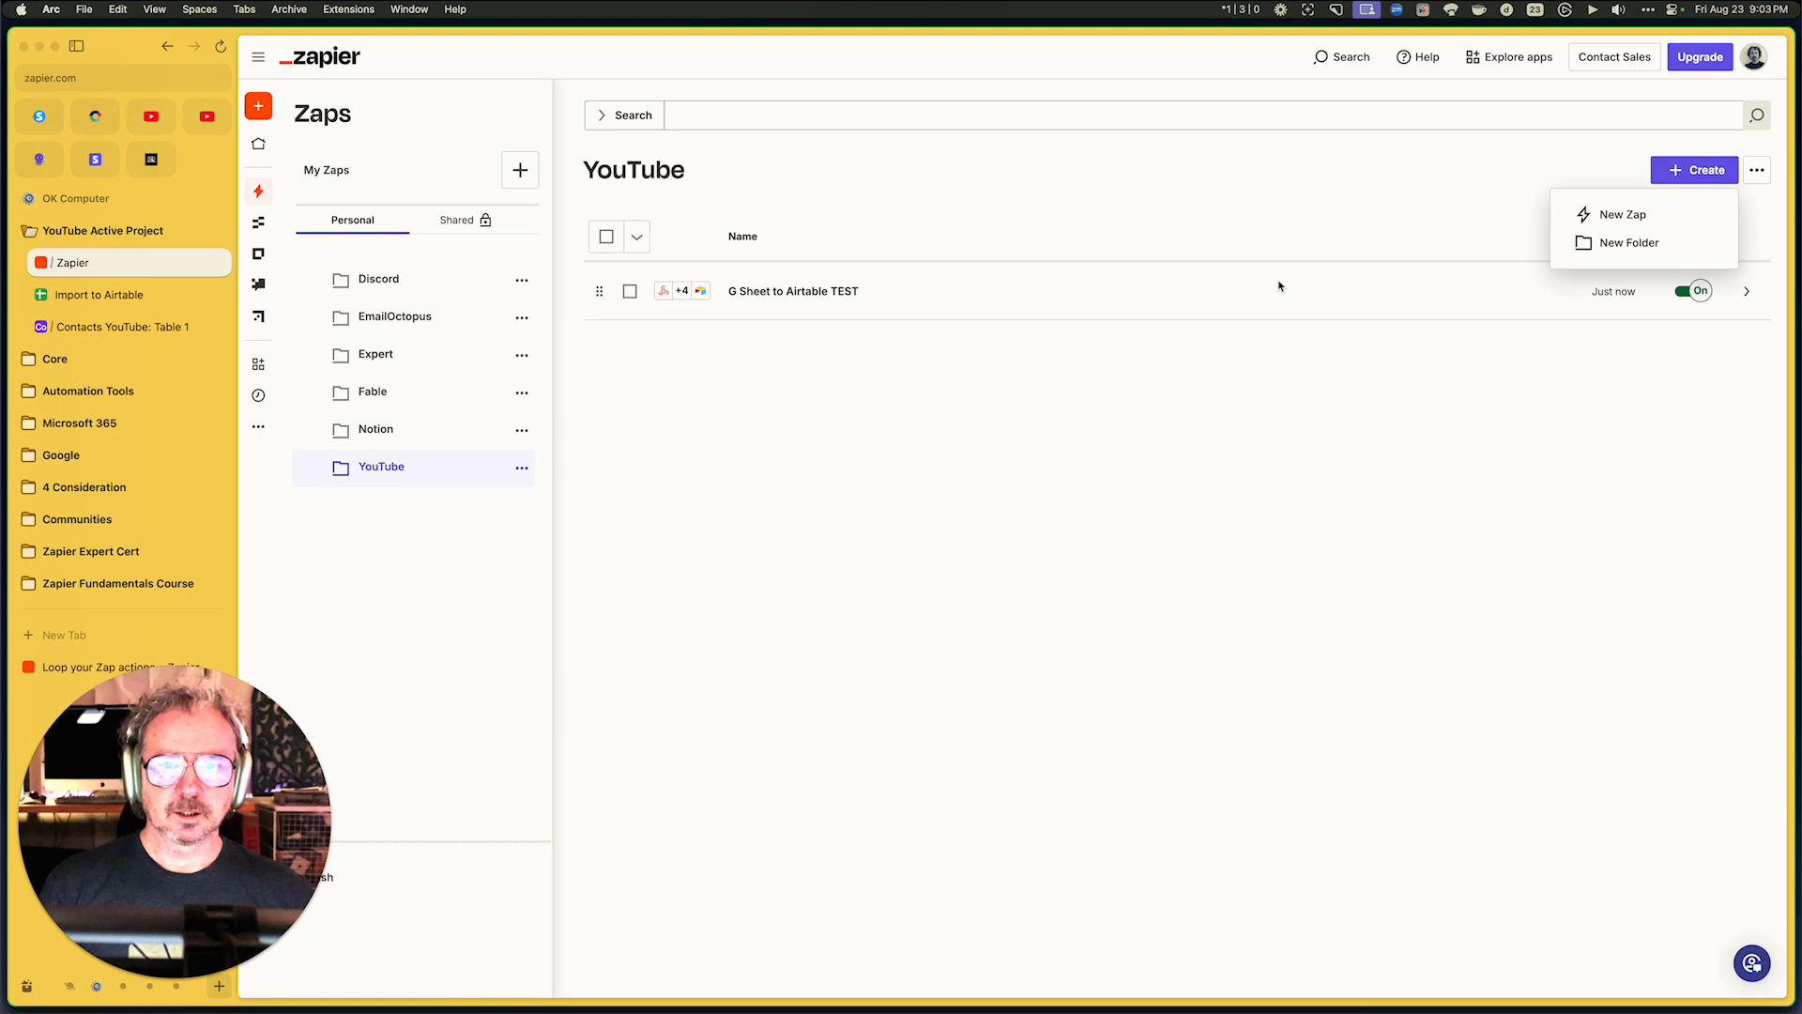
left_click(1611, 218)
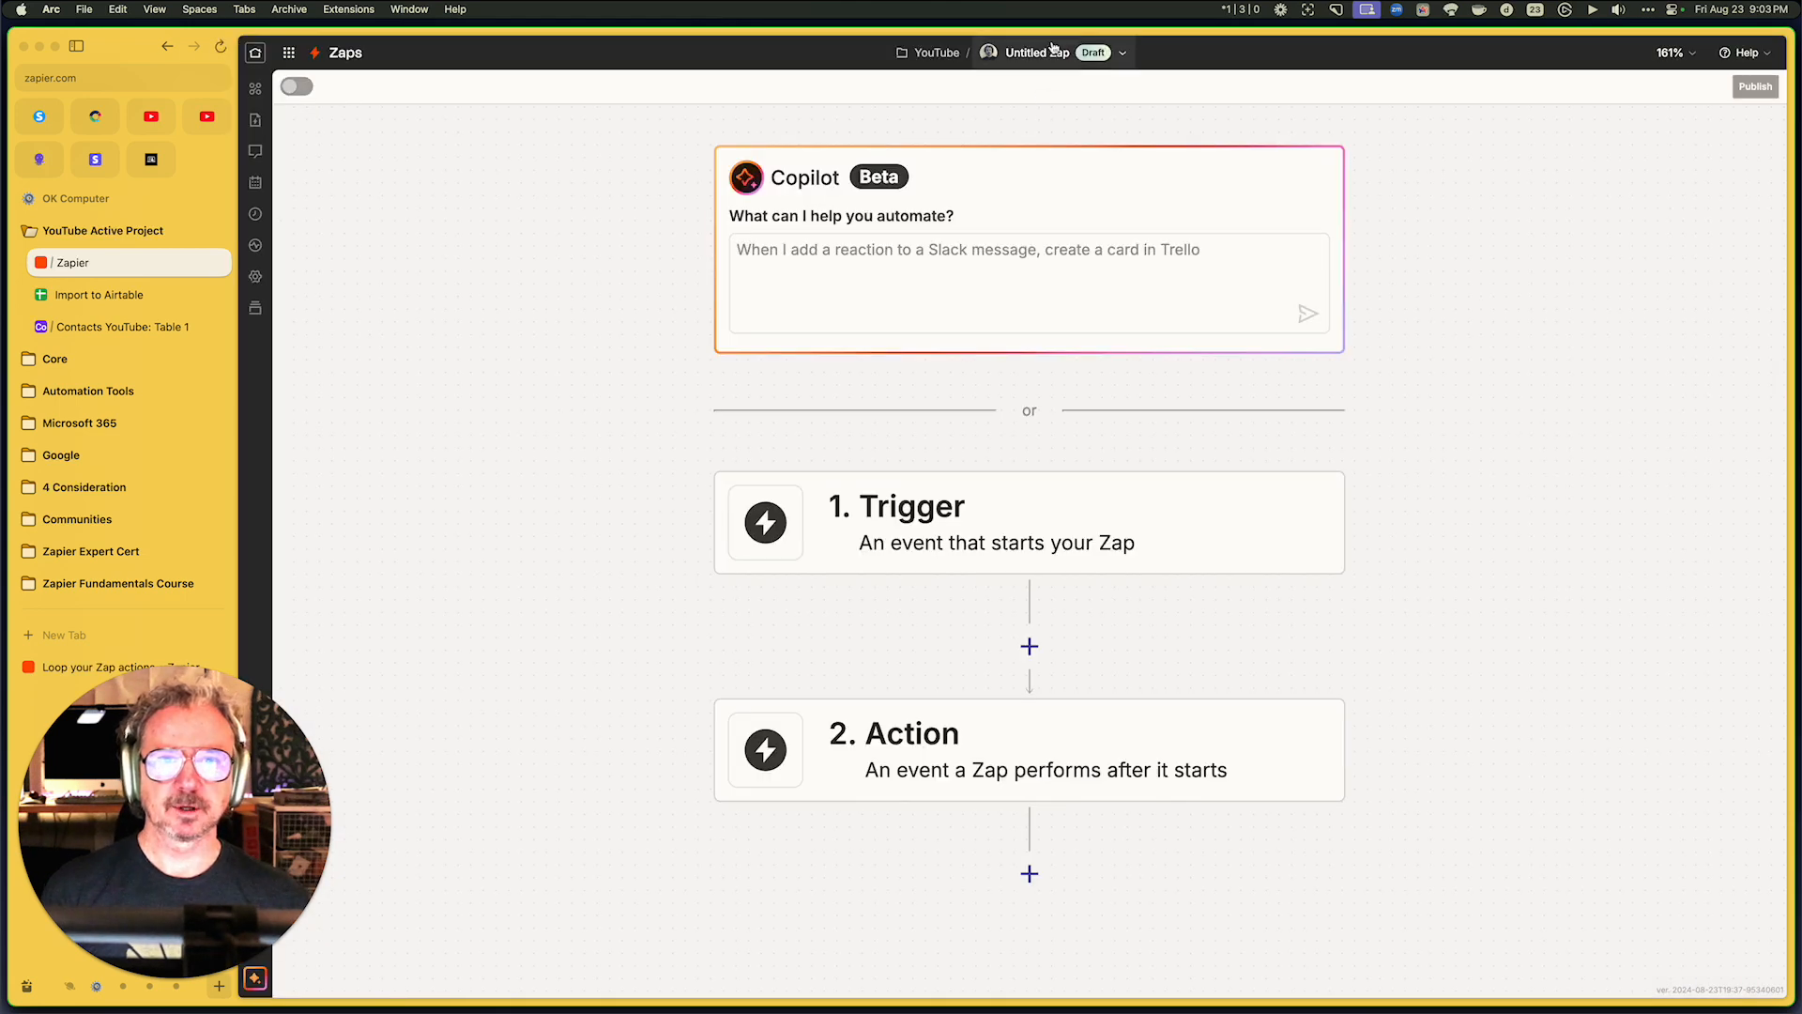
left_click(1055, 55)
left_click(1044, 97)
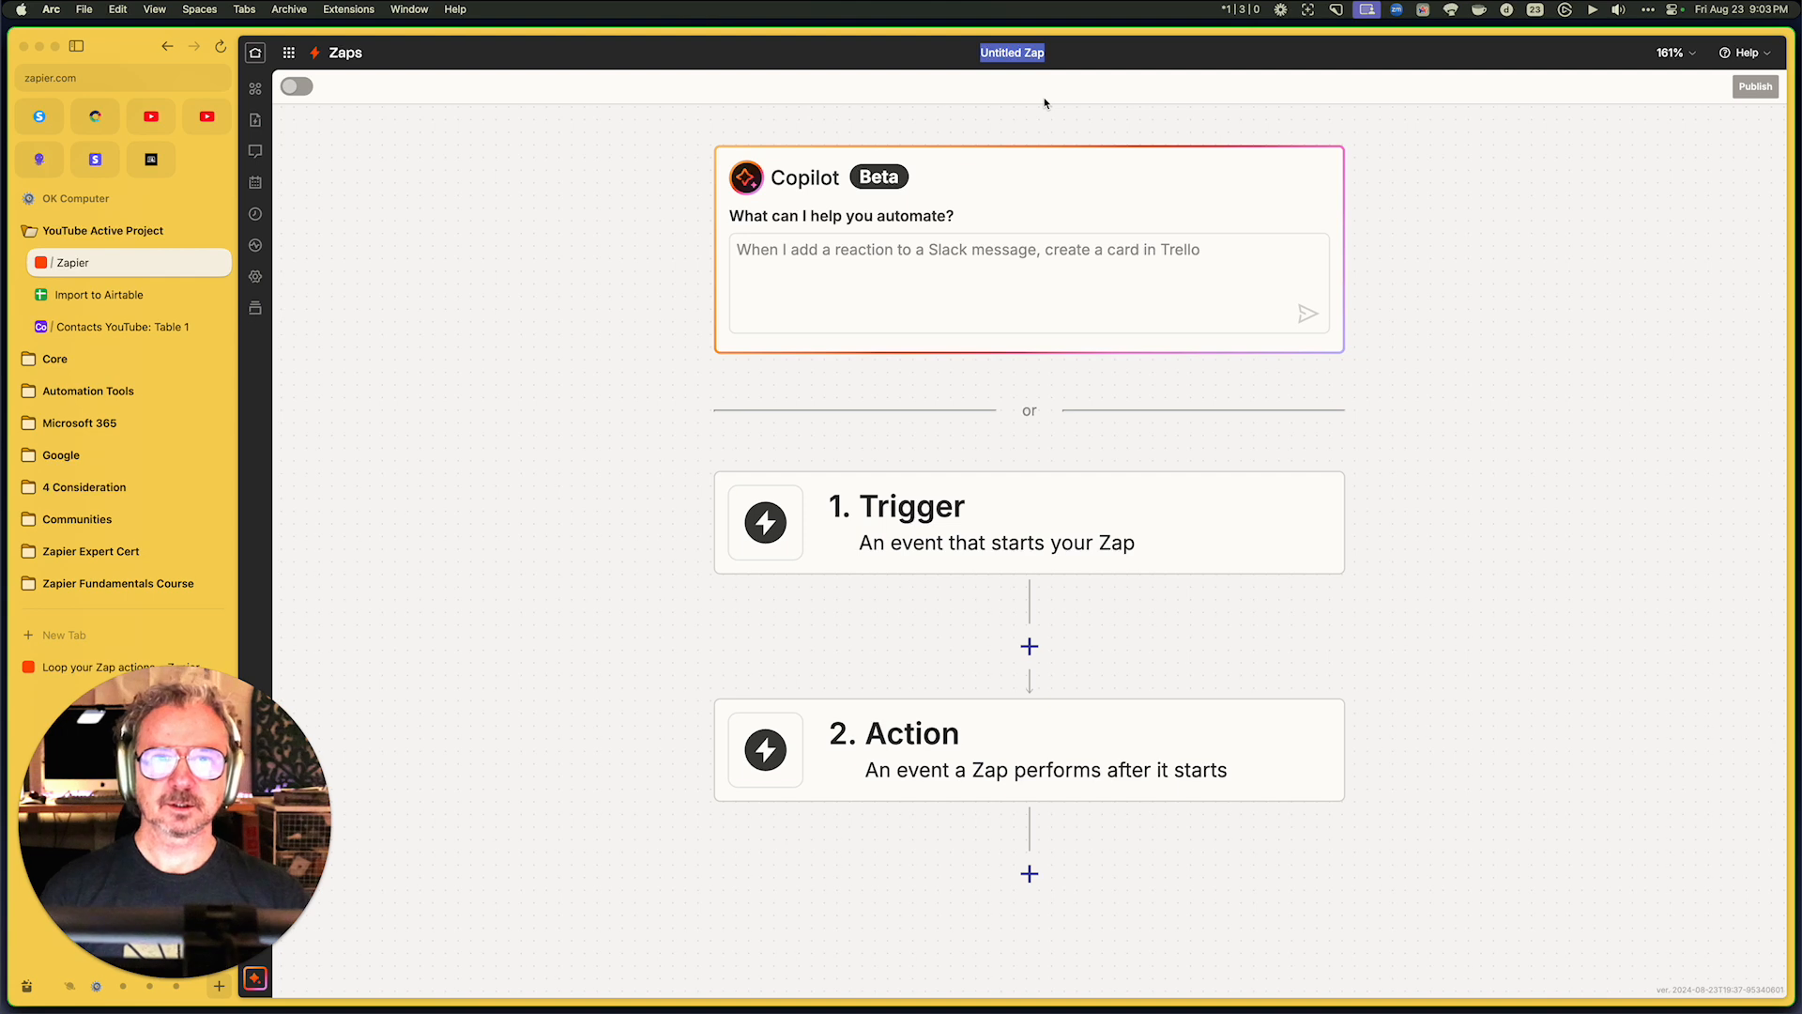
type("G Sheet")
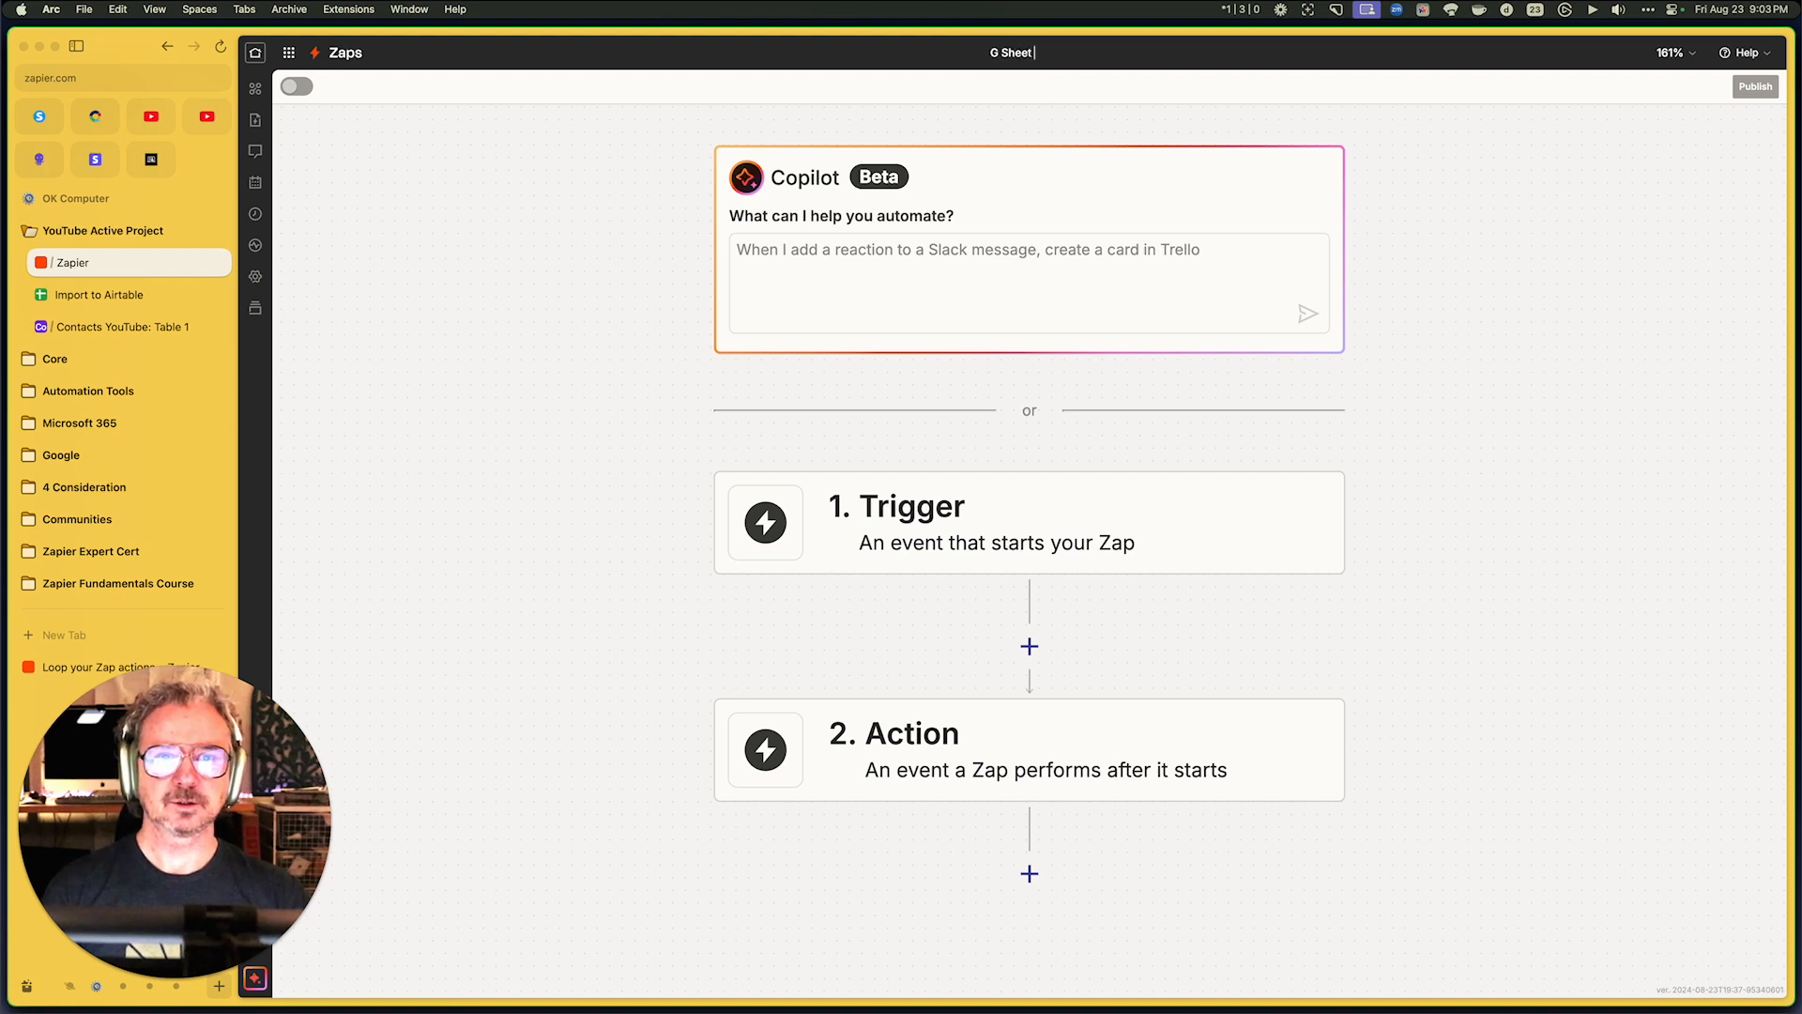
type(" to Airtable")
key("Return")
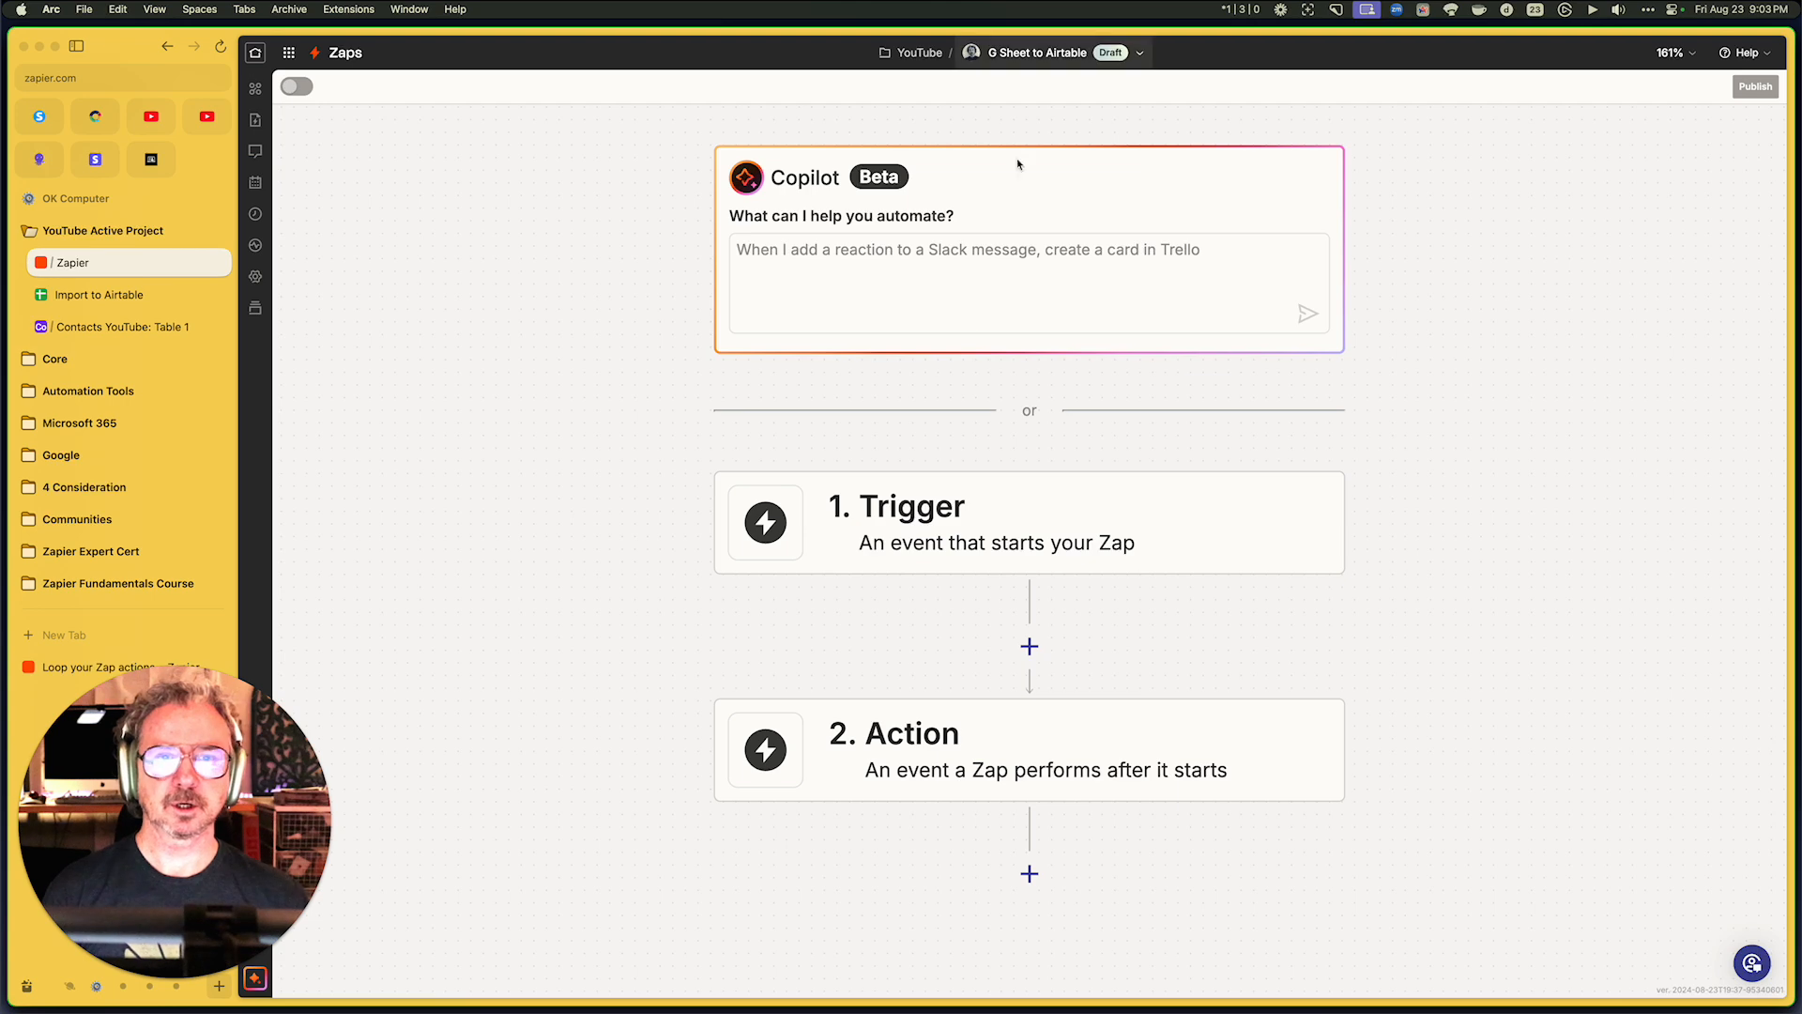
Set the Zap's trigger to Webhooks by Zapier with the Catch Hook event, and proceed to its test stage
left_click(1018, 525)
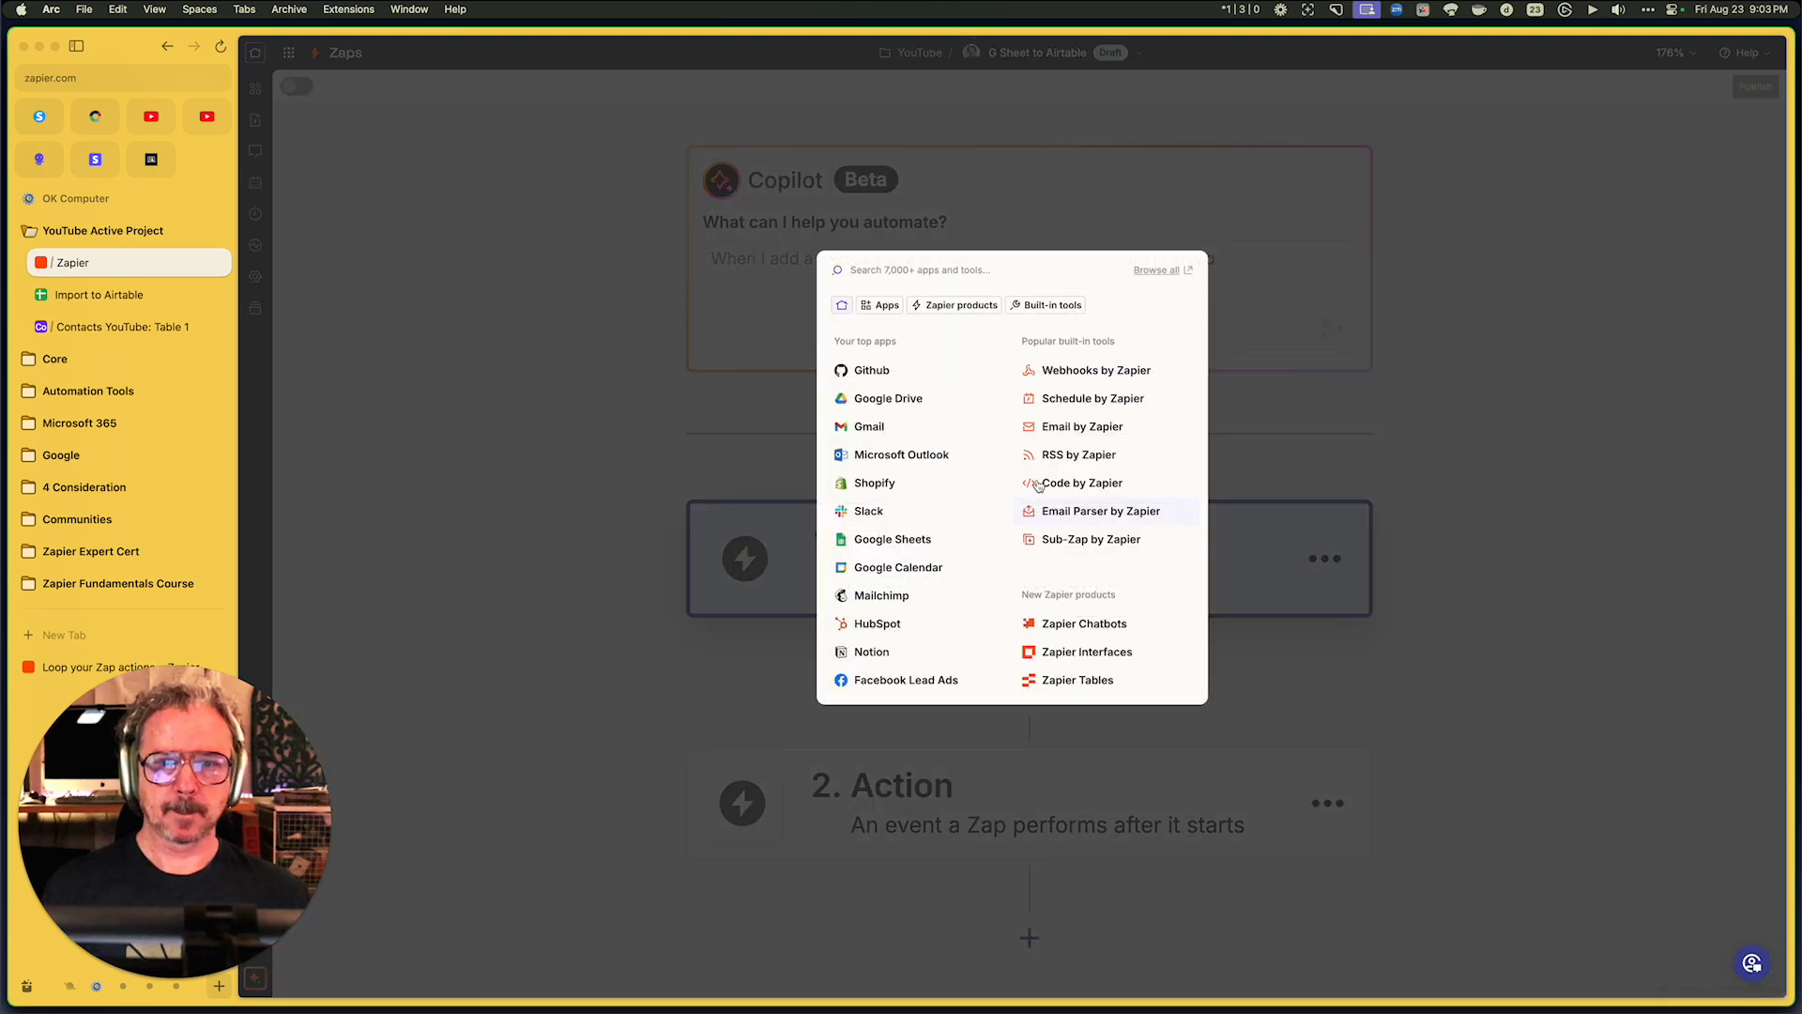
left_click(1085, 372)
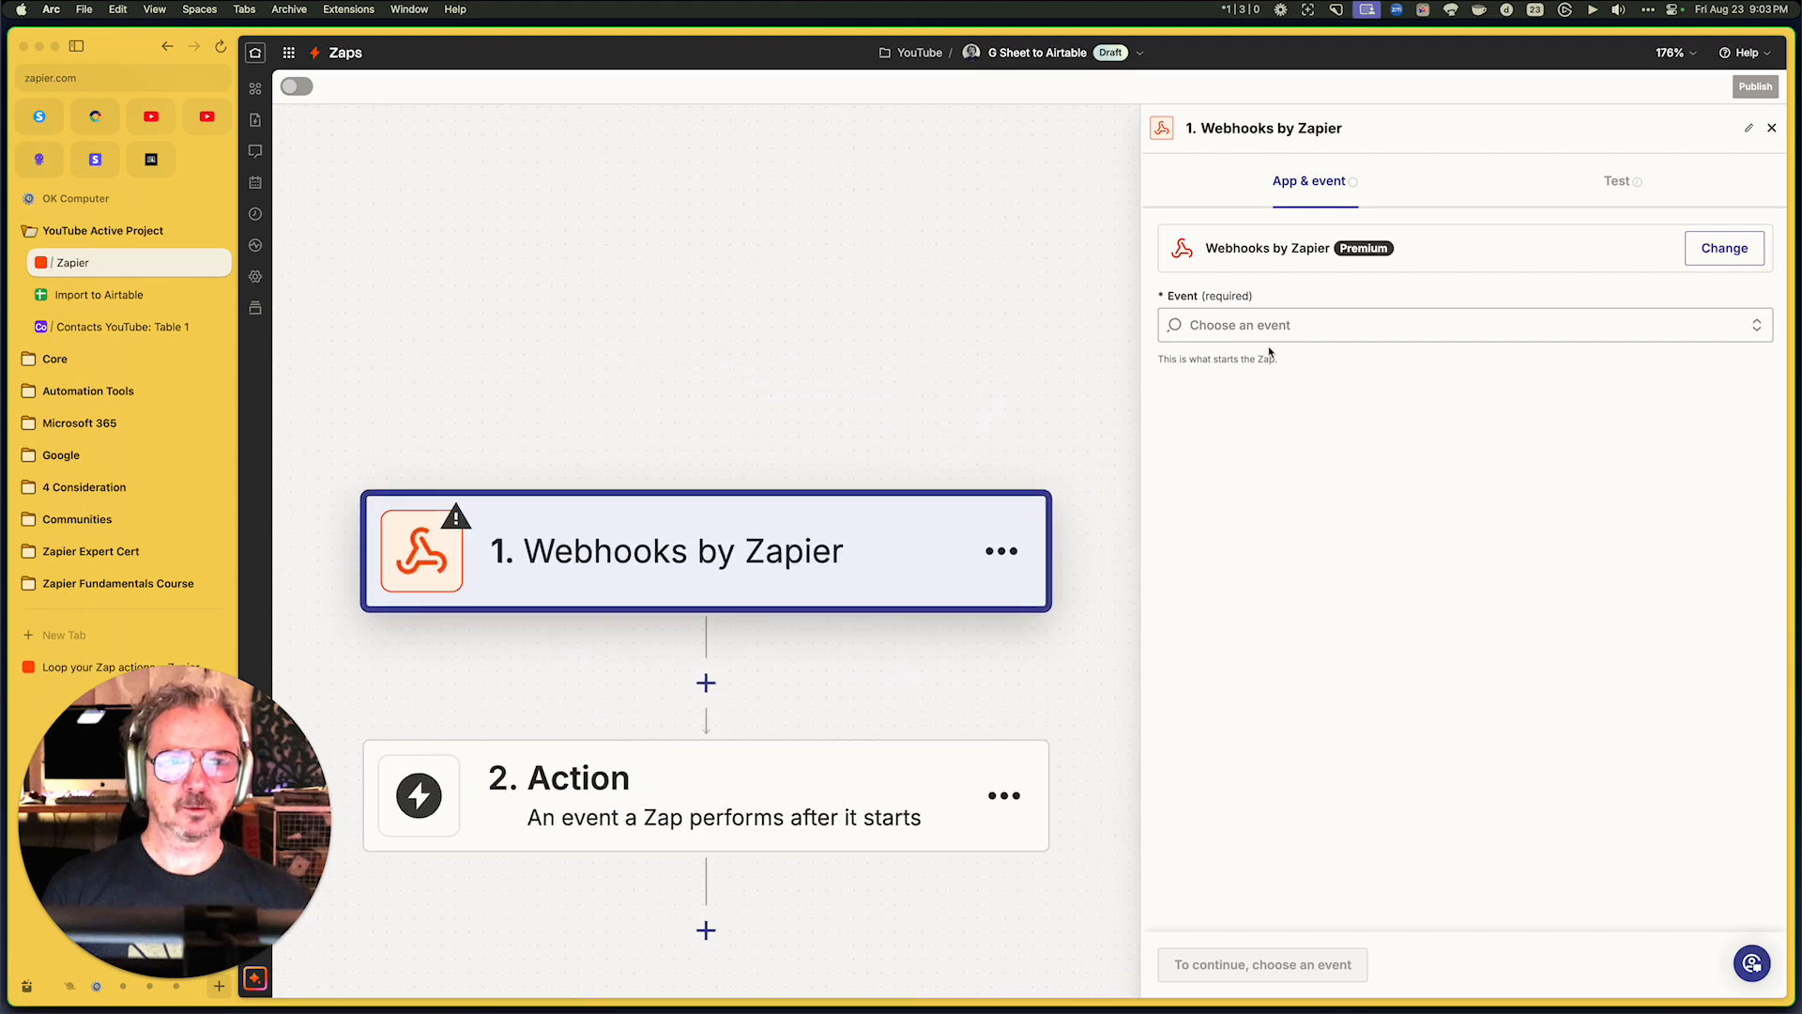
left_click(1279, 326)
left_click(1282, 373)
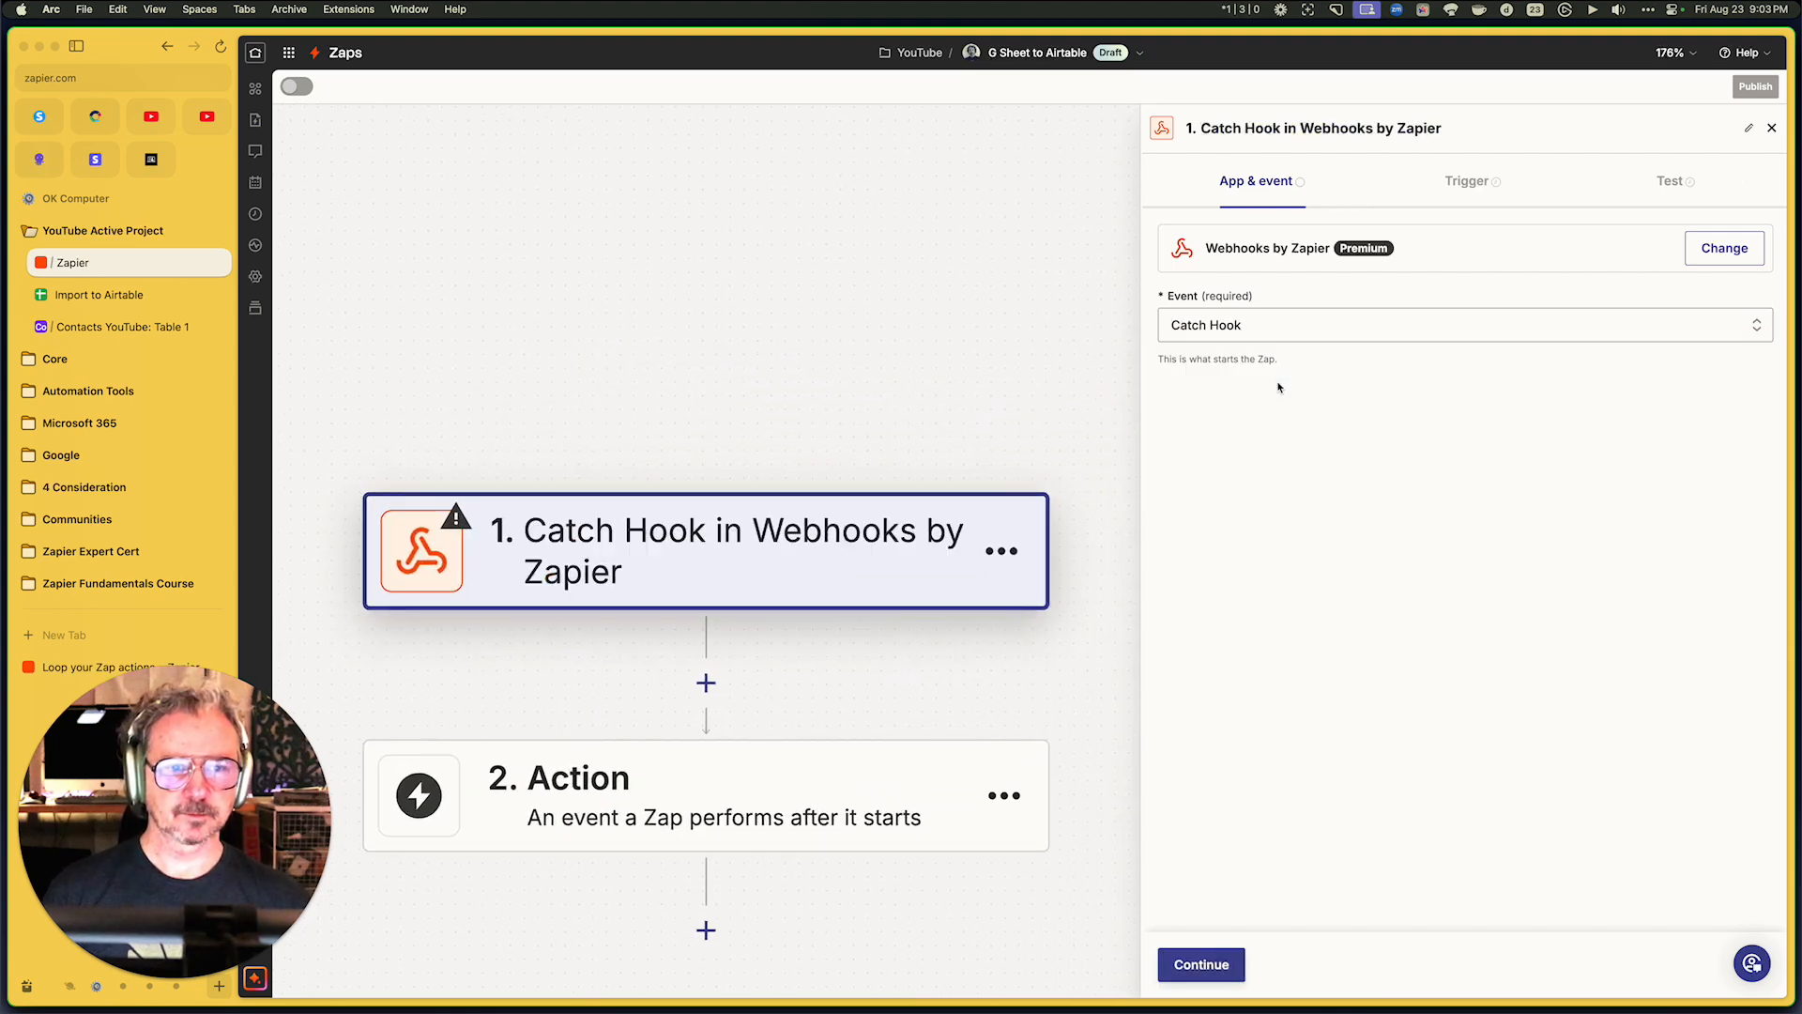
left_click(1218, 965)
left_click(1221, 967)
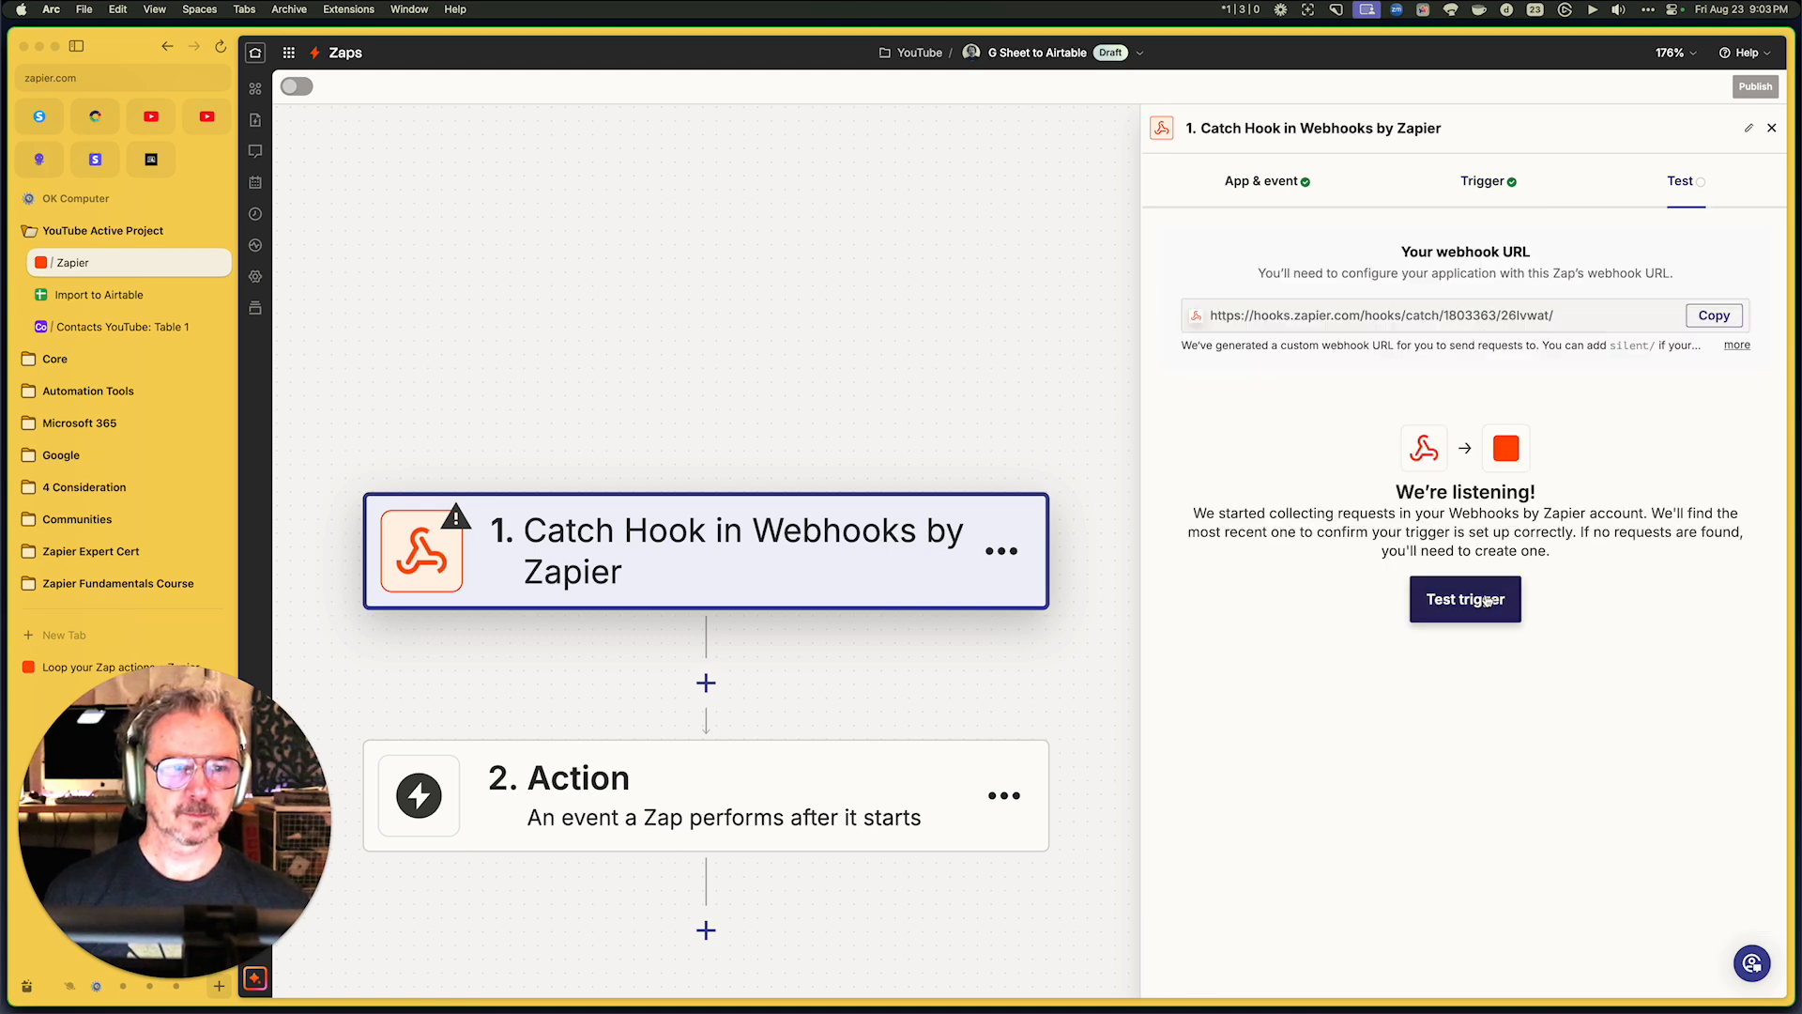
Send a test request by opening the copied webhook URL in a new browser tab, and load it as the trigger's test record
left_click(1714, 316)
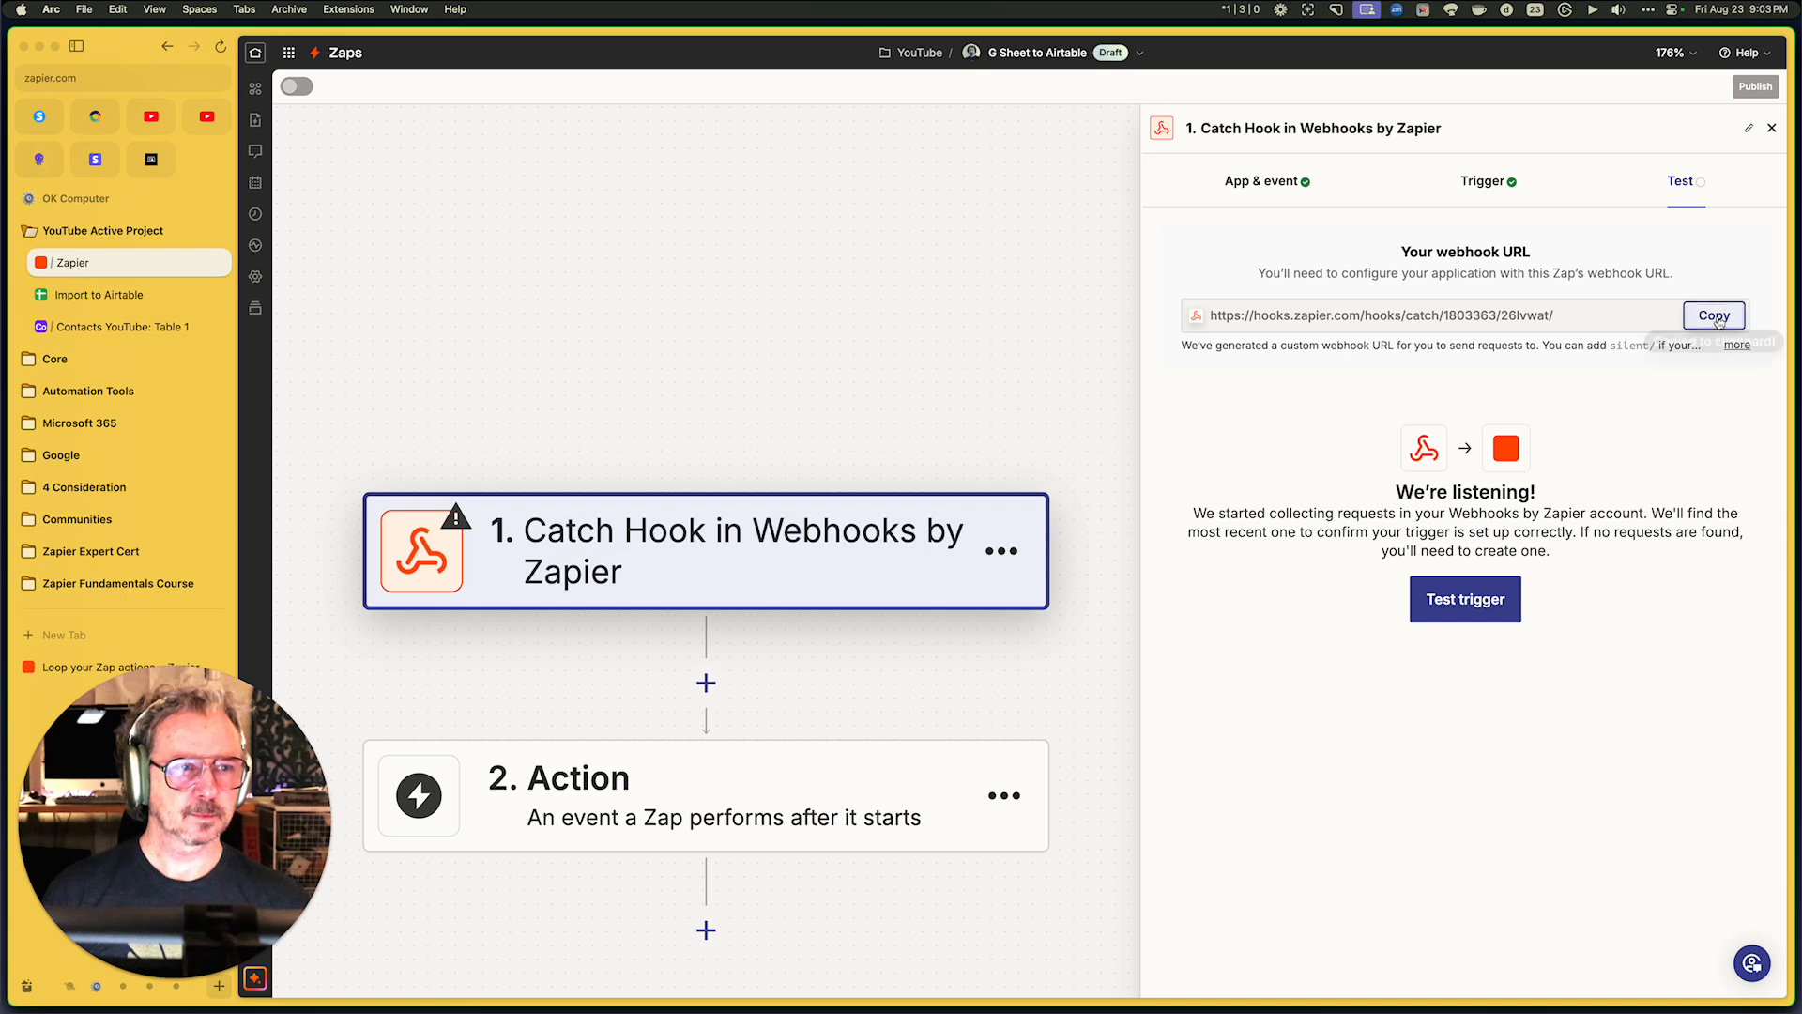
key("super+t")
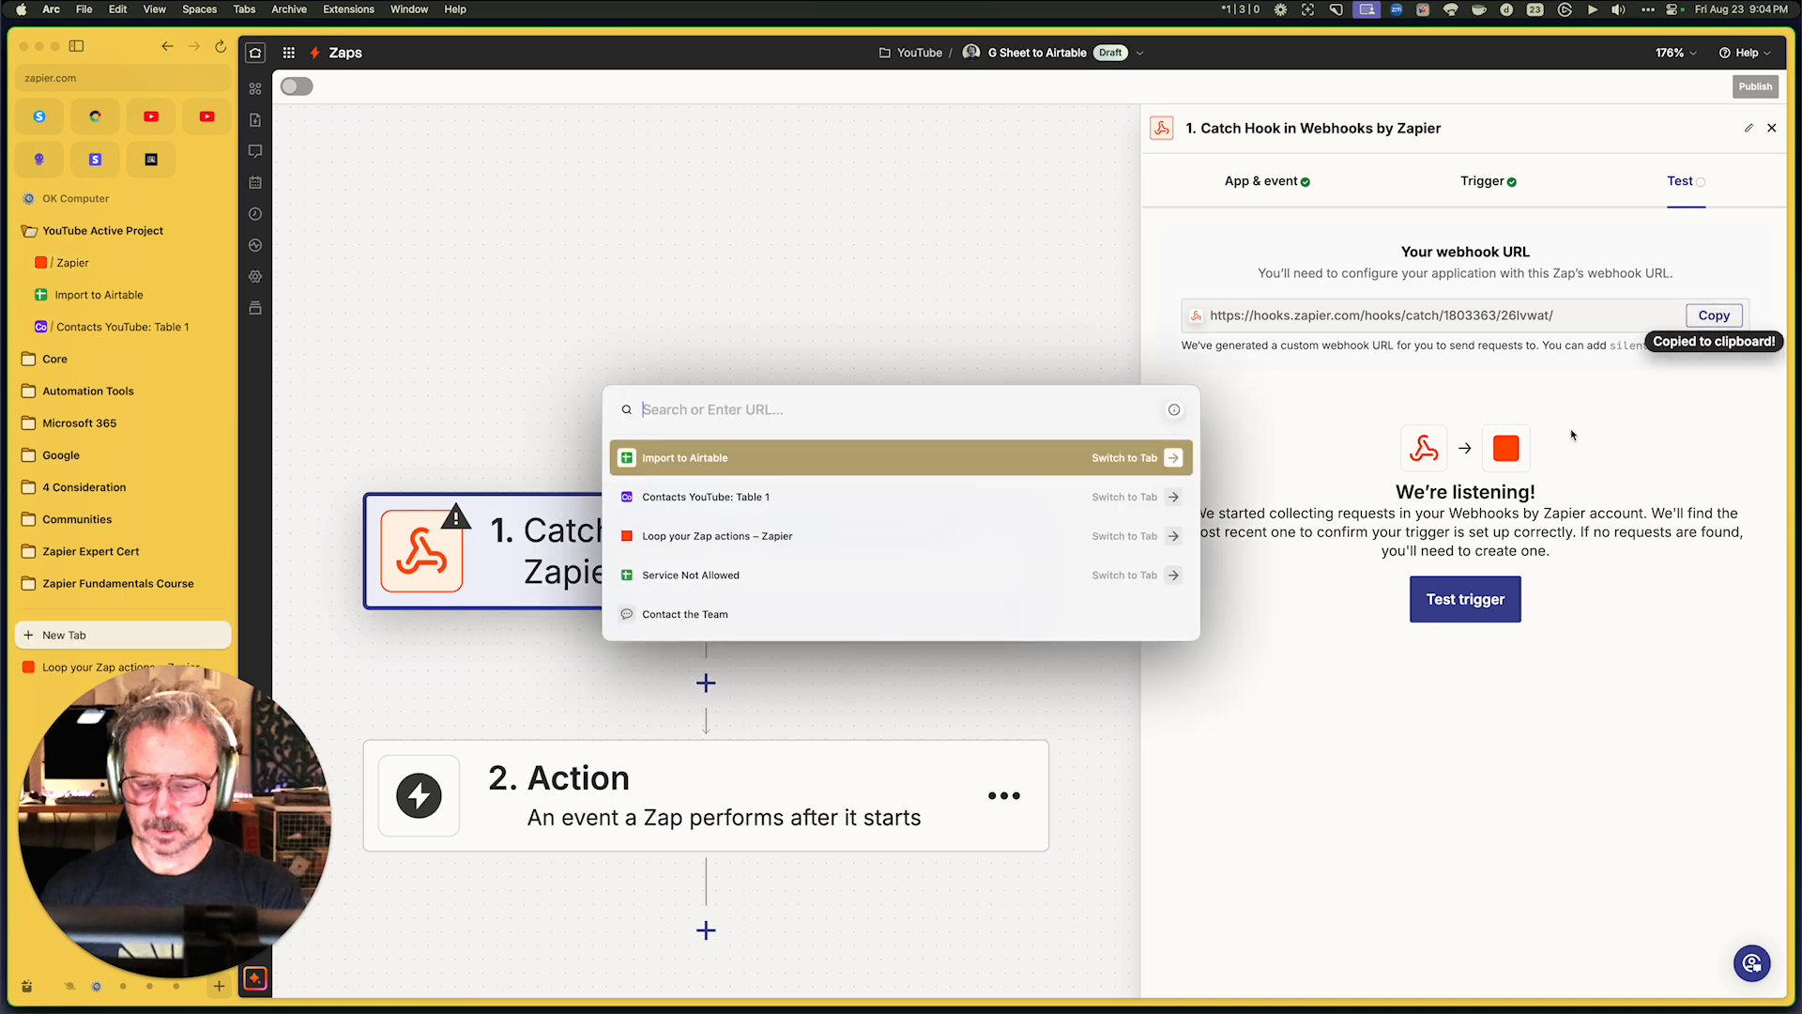
key("super+v")
key("Return")
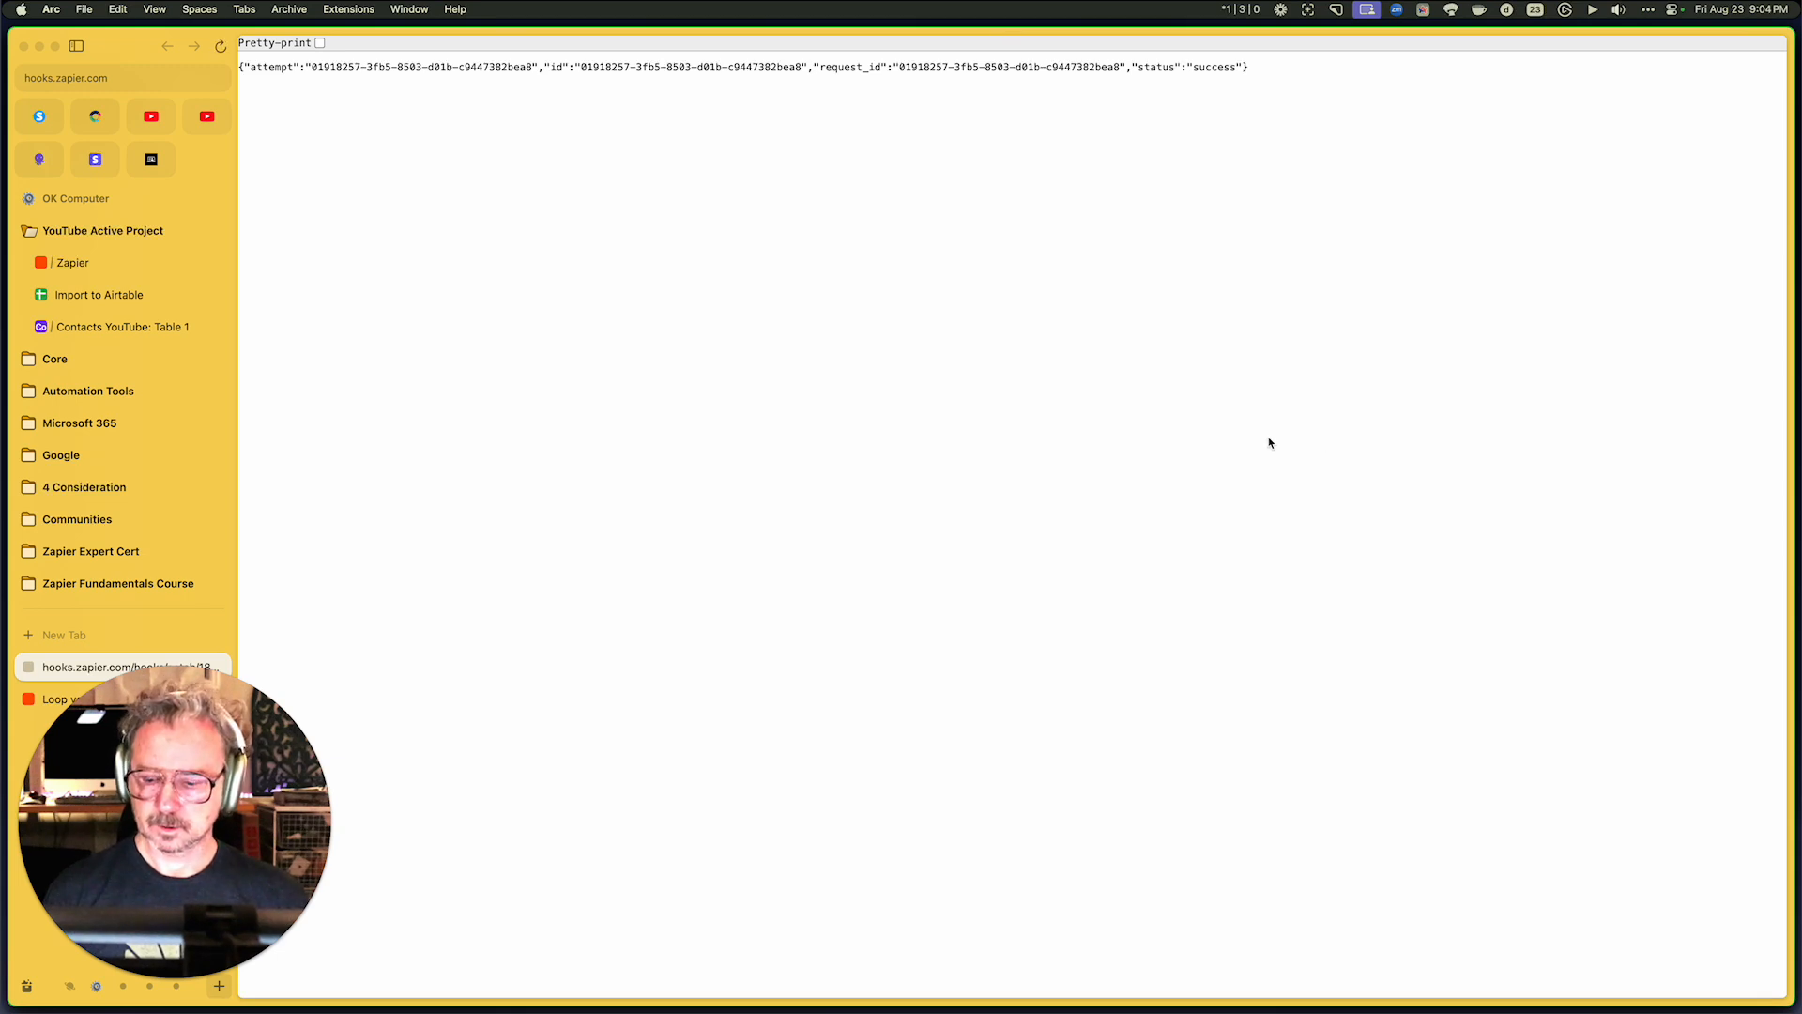
key("super+w")
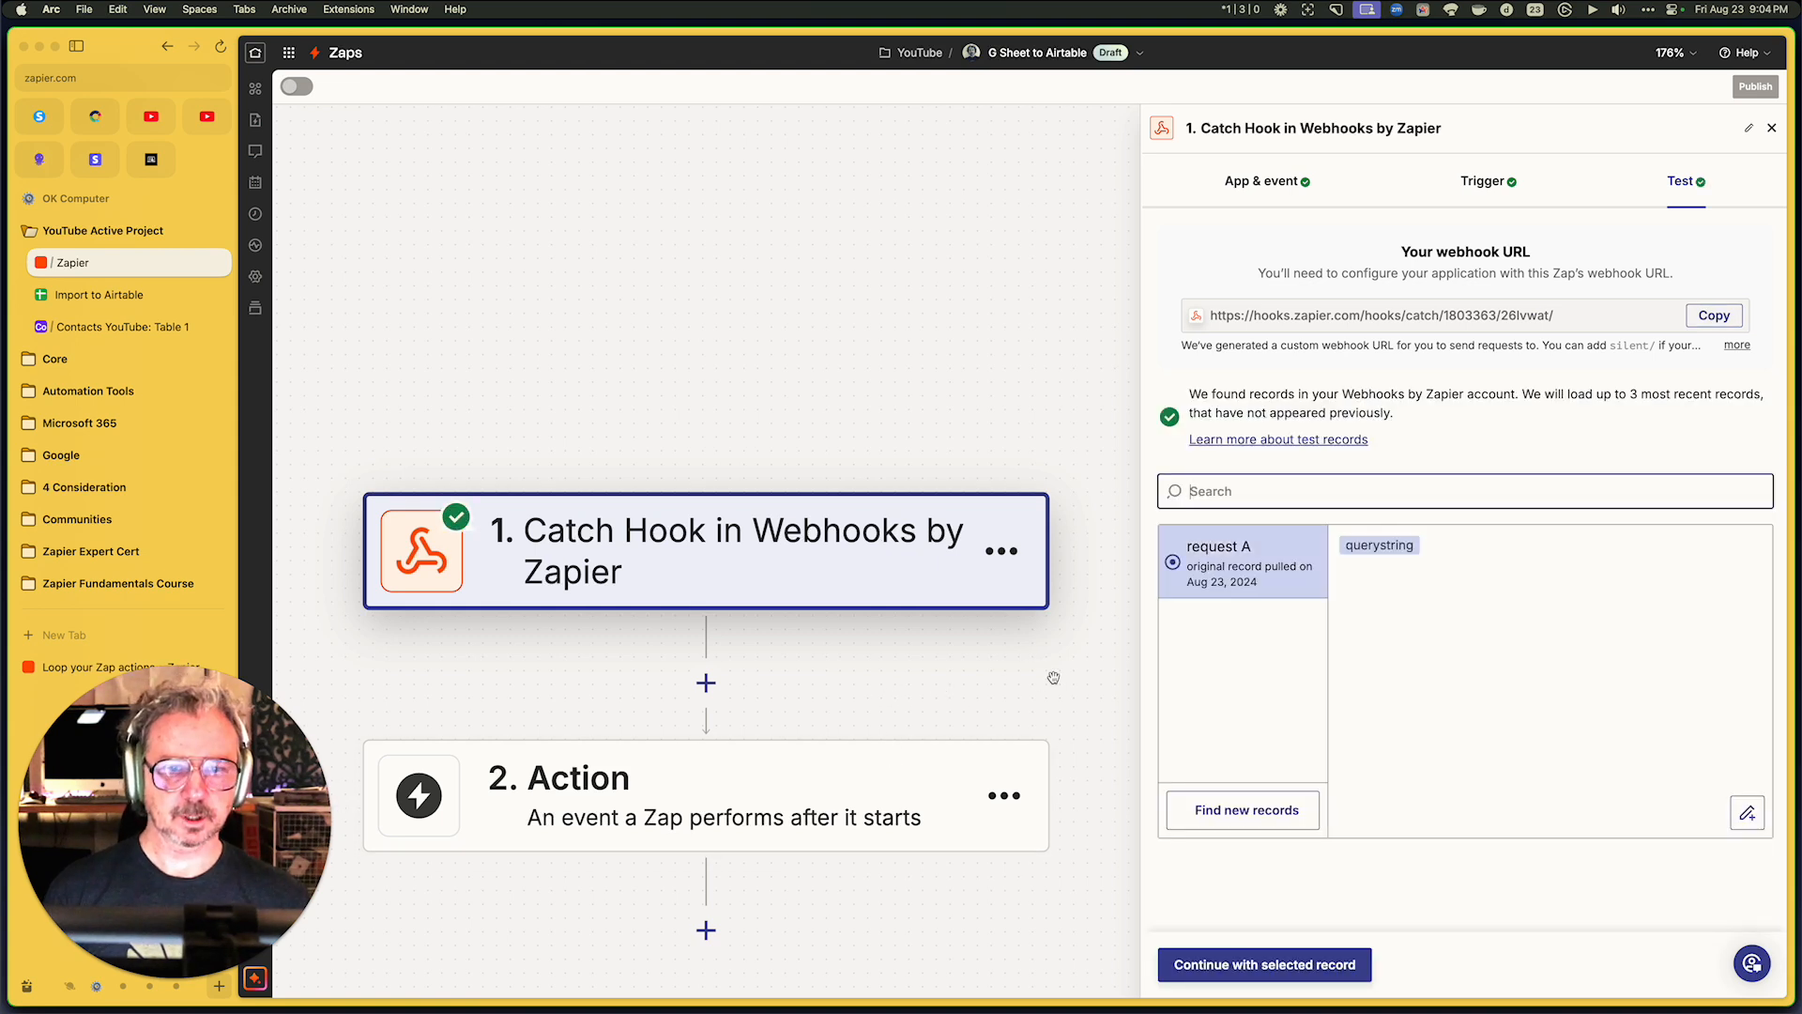
Set the second step to Google Sheets' Get Many Spreadsheet Rows (Advanced, output as Line Items) event, using the connected account
scroll(1053, 678, "down", 1)
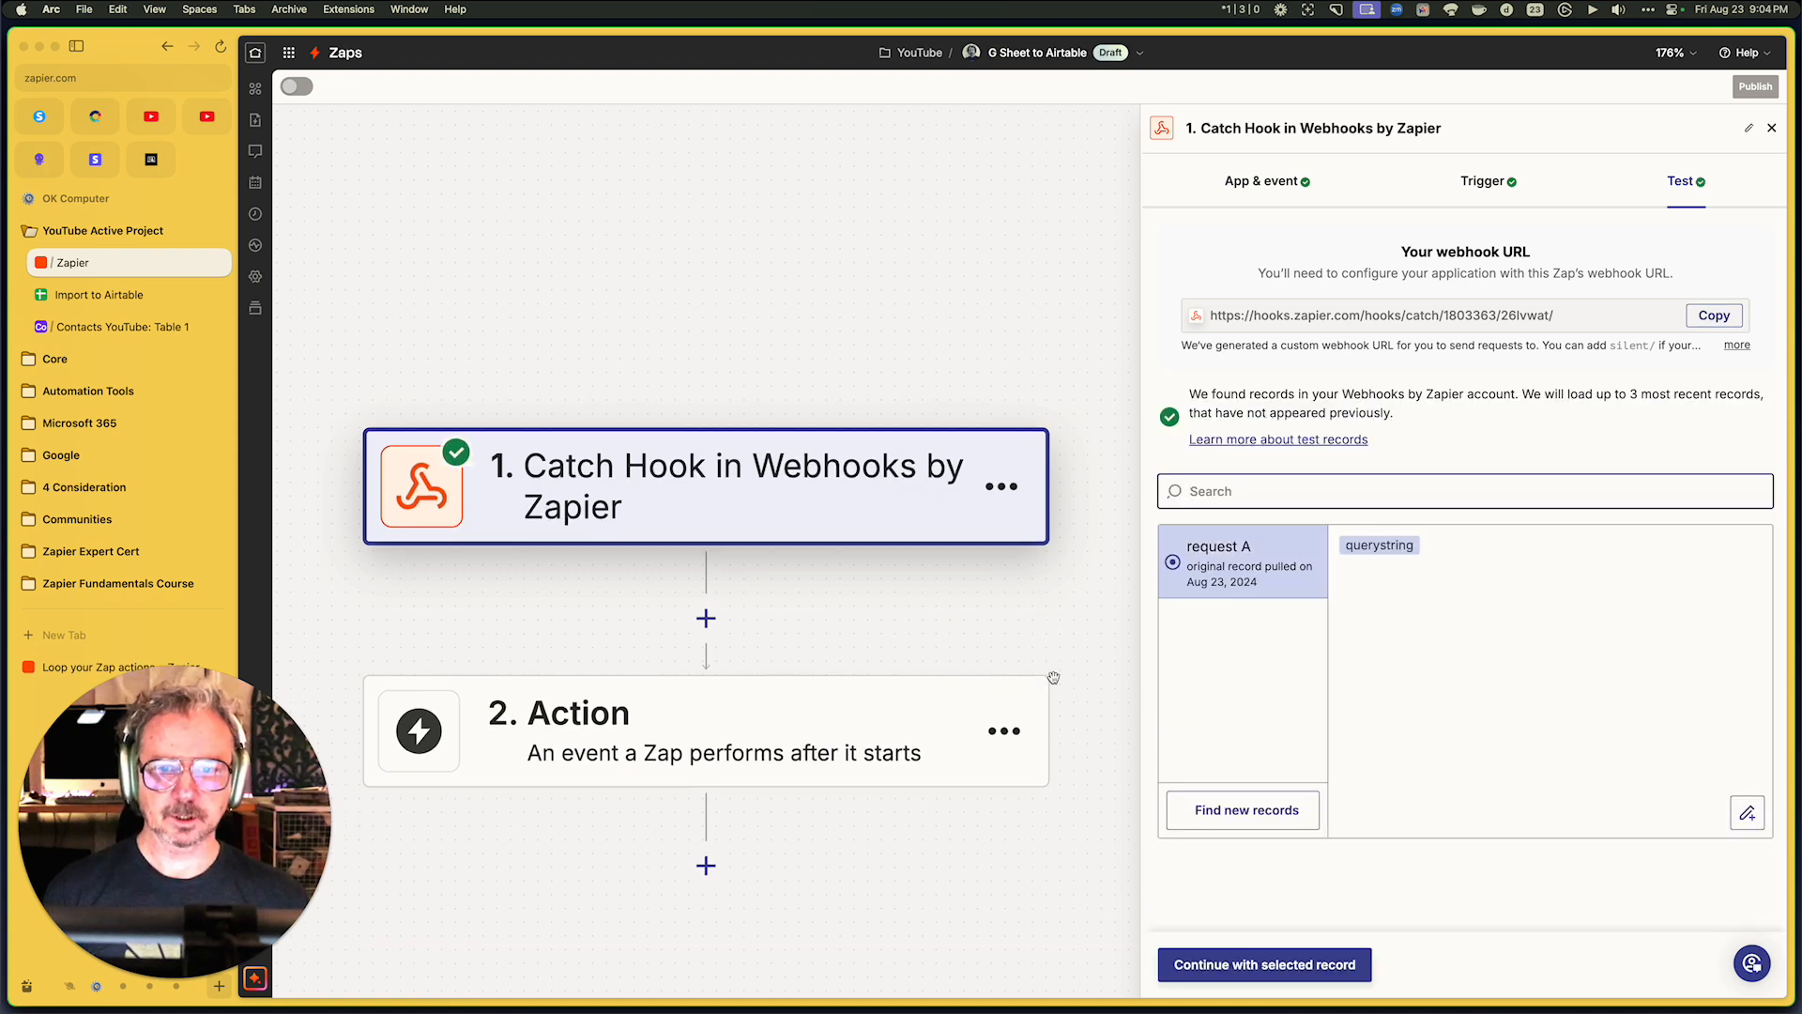
left_click(882, 723)
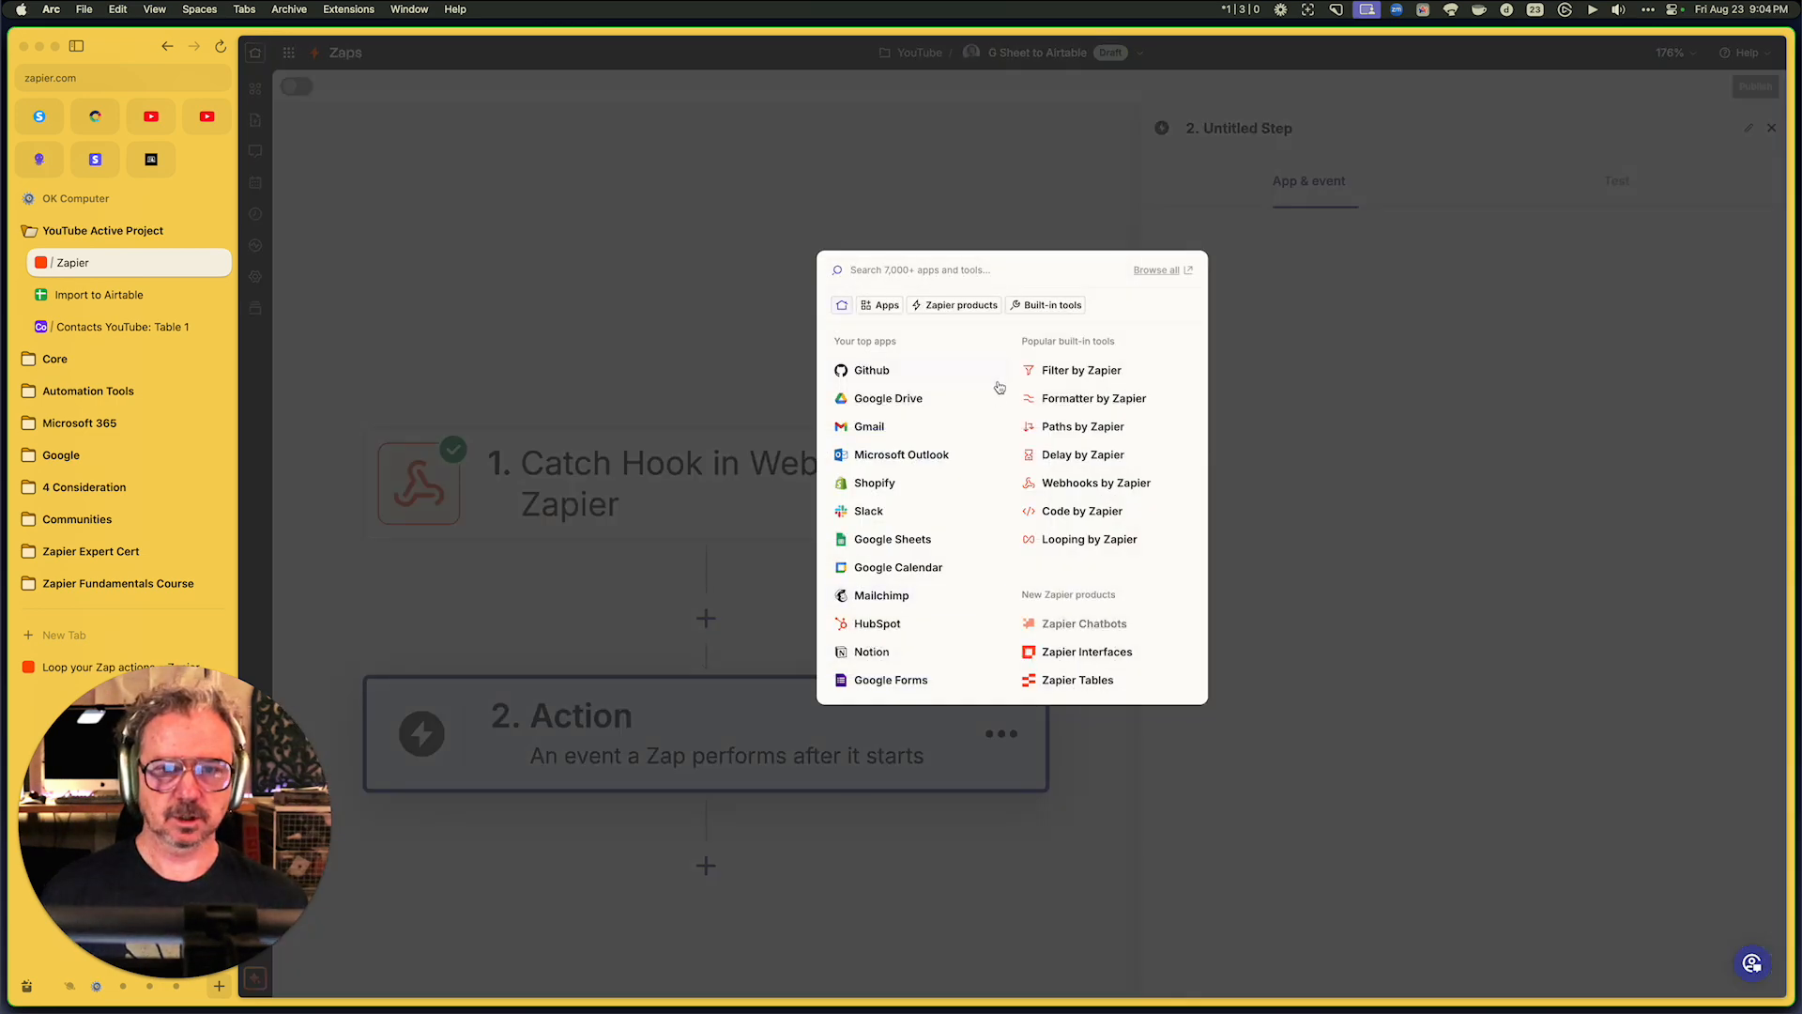
left_click(918, 539)
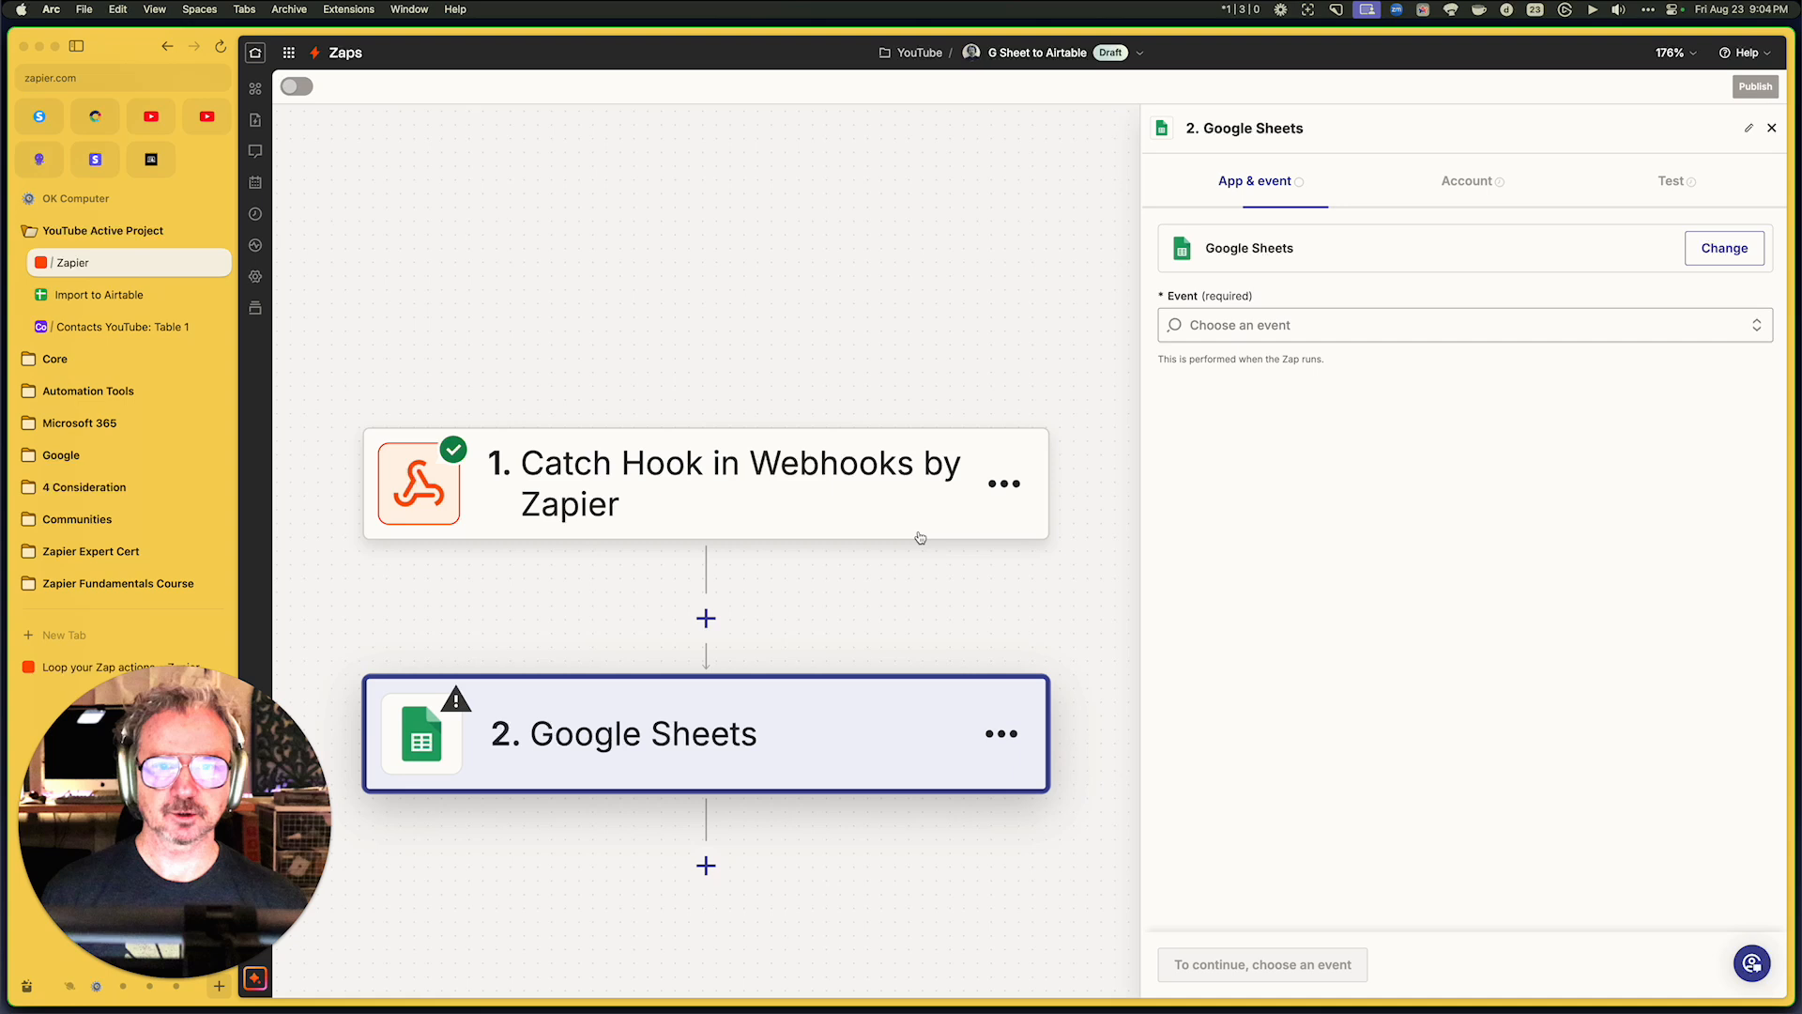
left_click(1256, 326)
type("get")
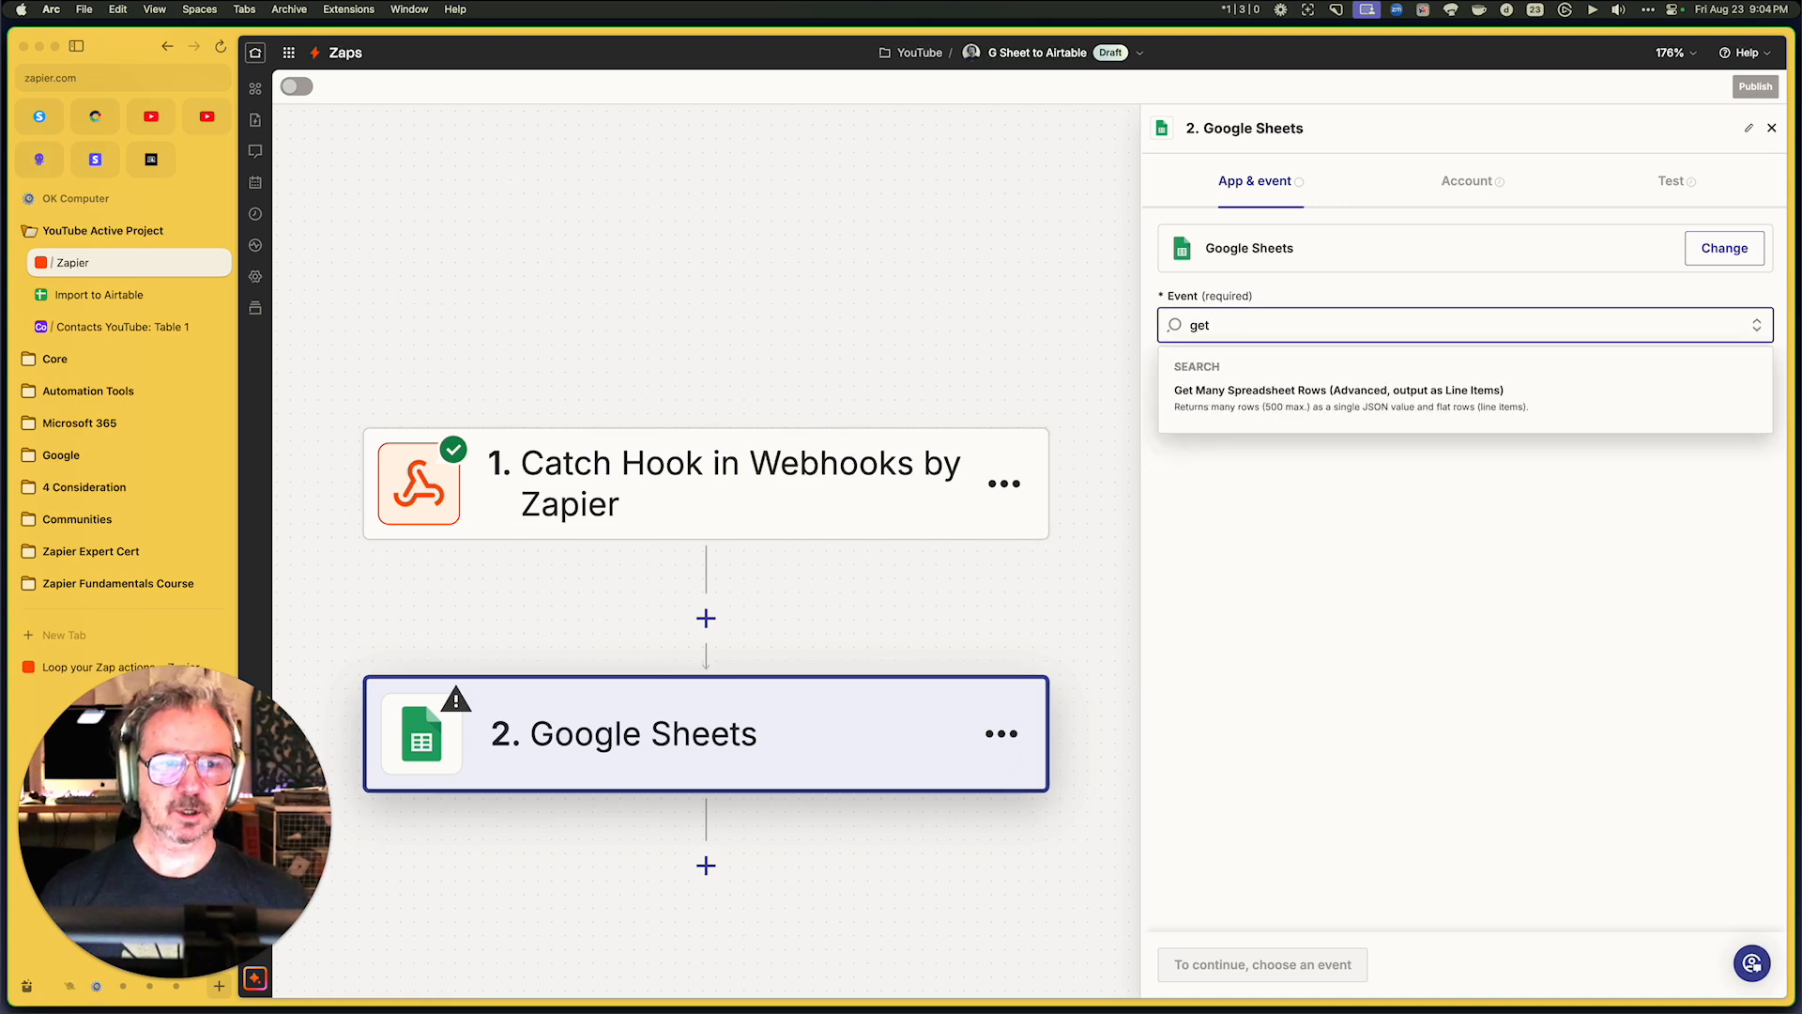
left_click(1335, 406)
left_click(1219, 976)
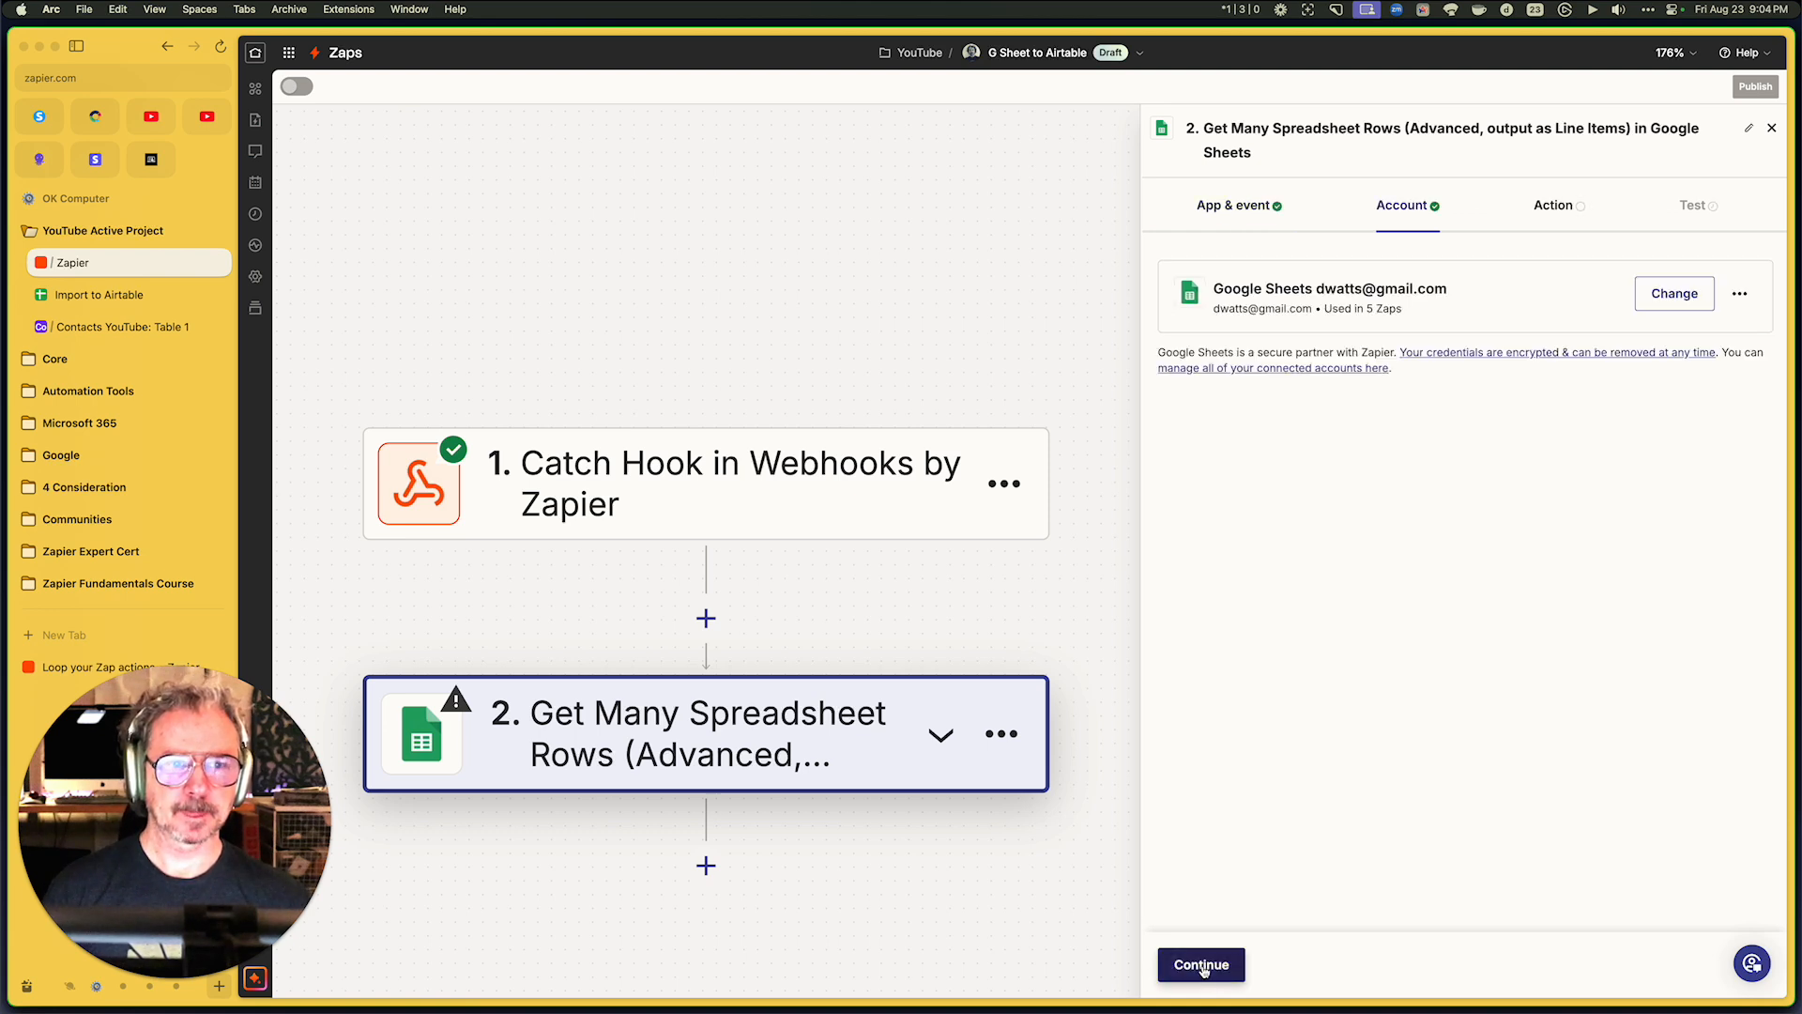
left_click(1203, 966)
Point the Google Sheets step at My Google Drive, the Import to Airtable spreadsheet and its Sheet1 worksheet
left_click(1288, 328)
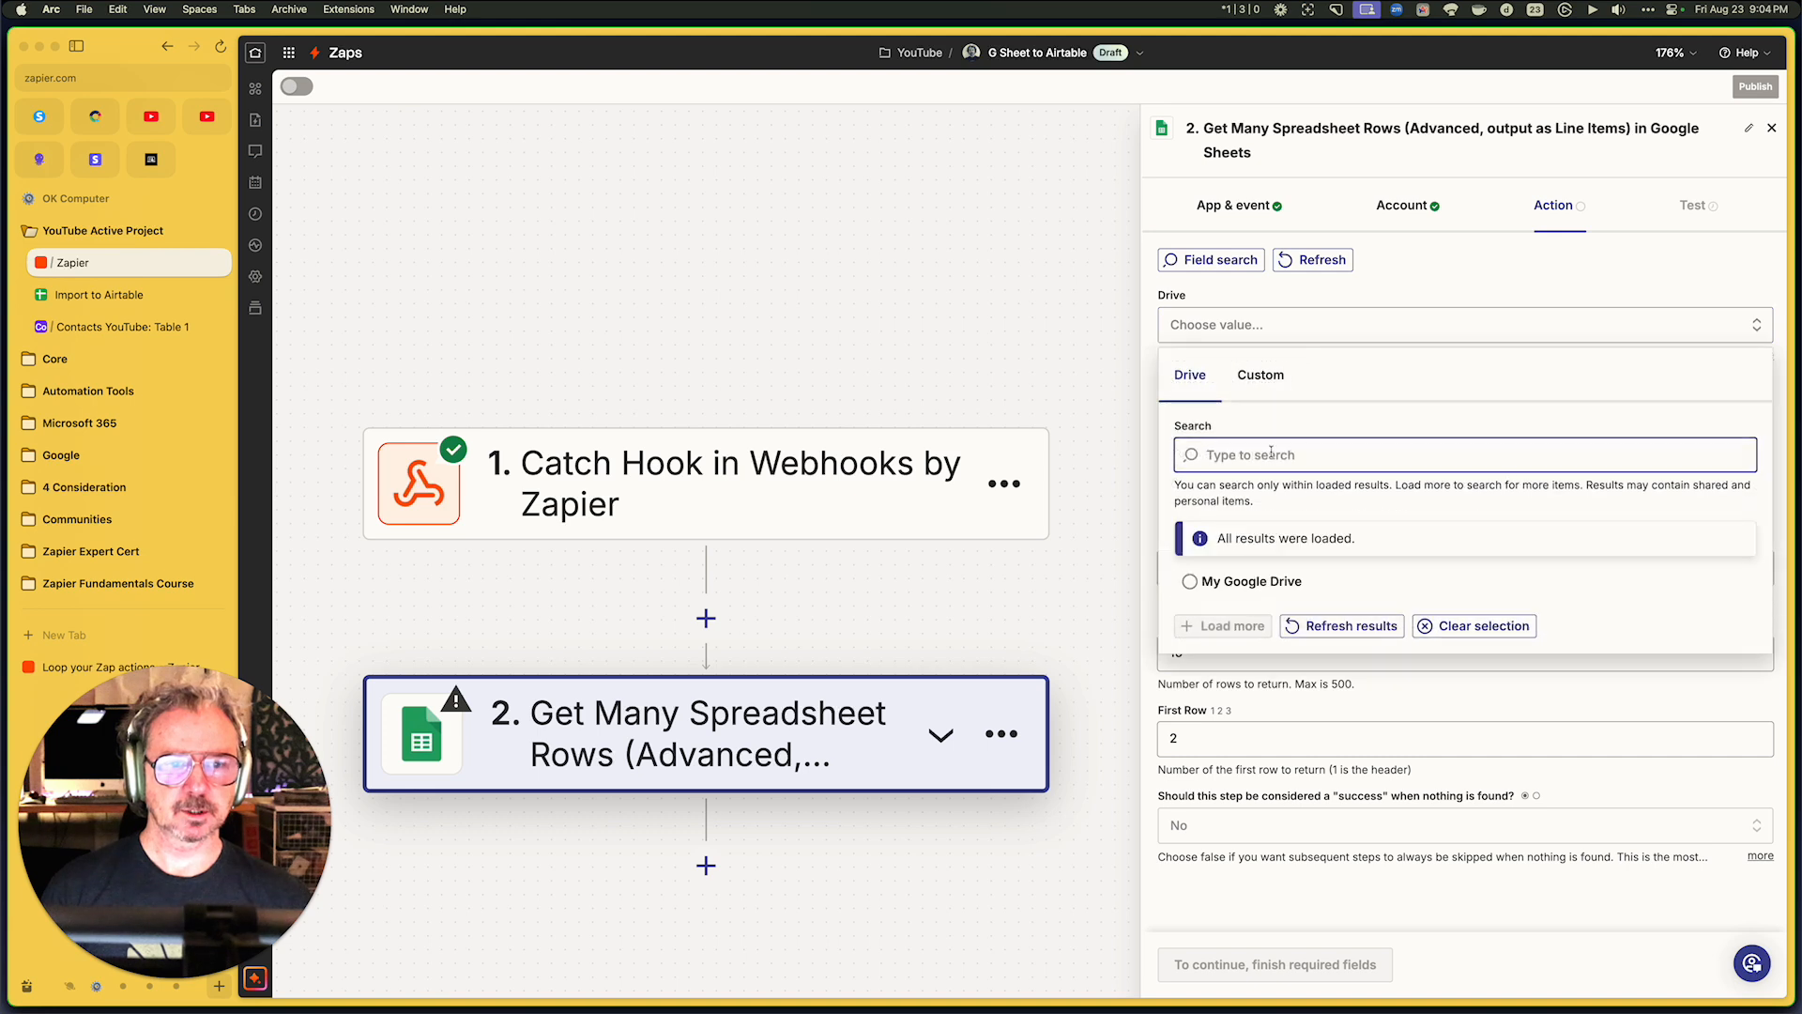
left_click(1249, 581)
left_click(1266, 406)
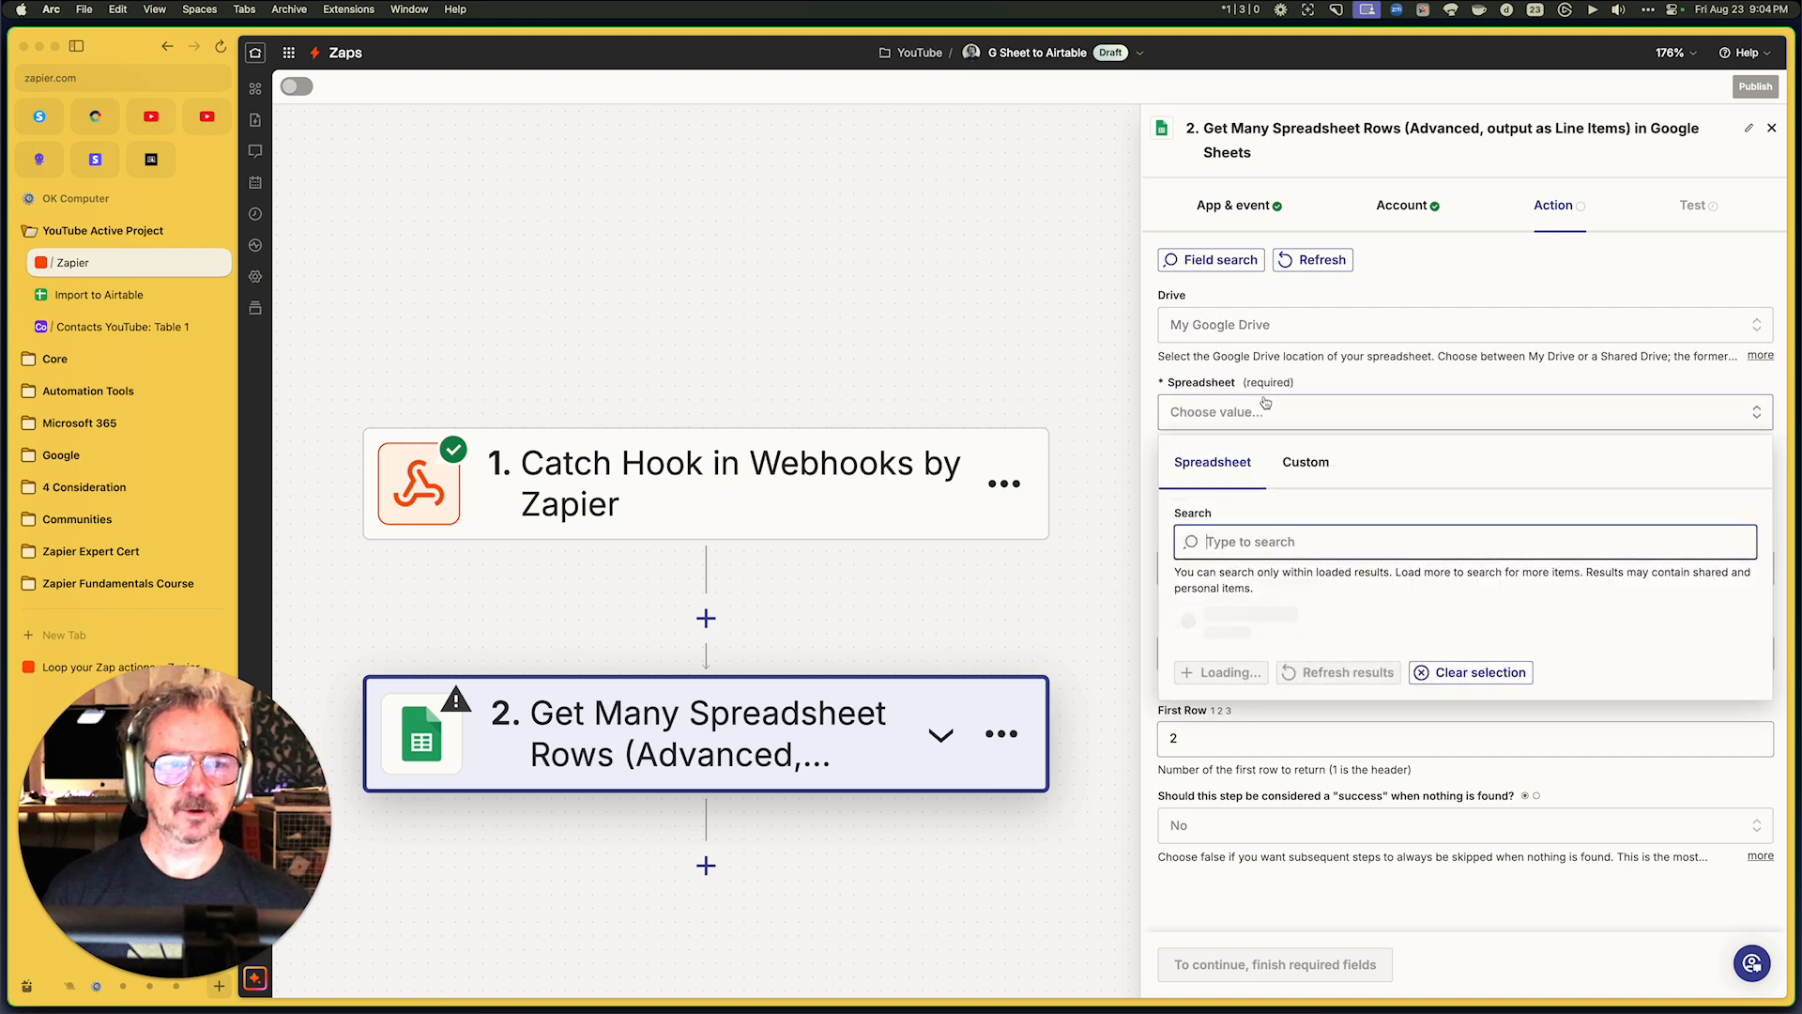
left_click(1251, 672)
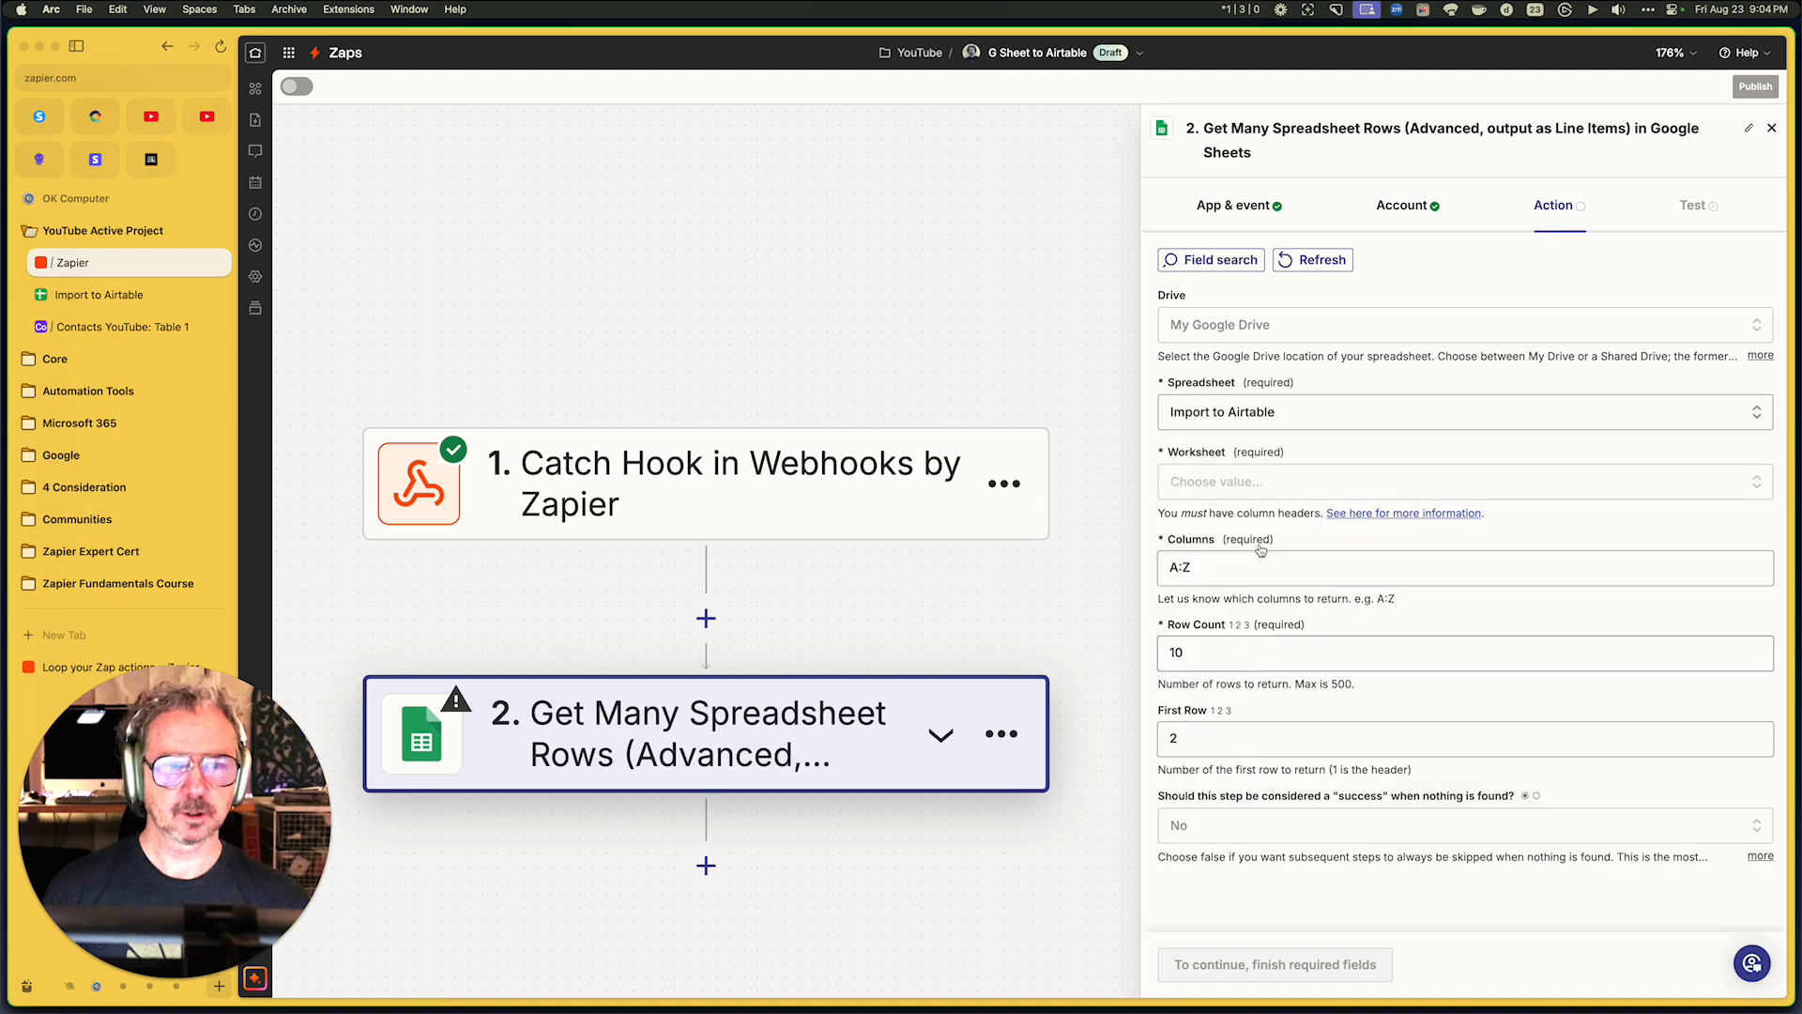
left_click(1251, 496)
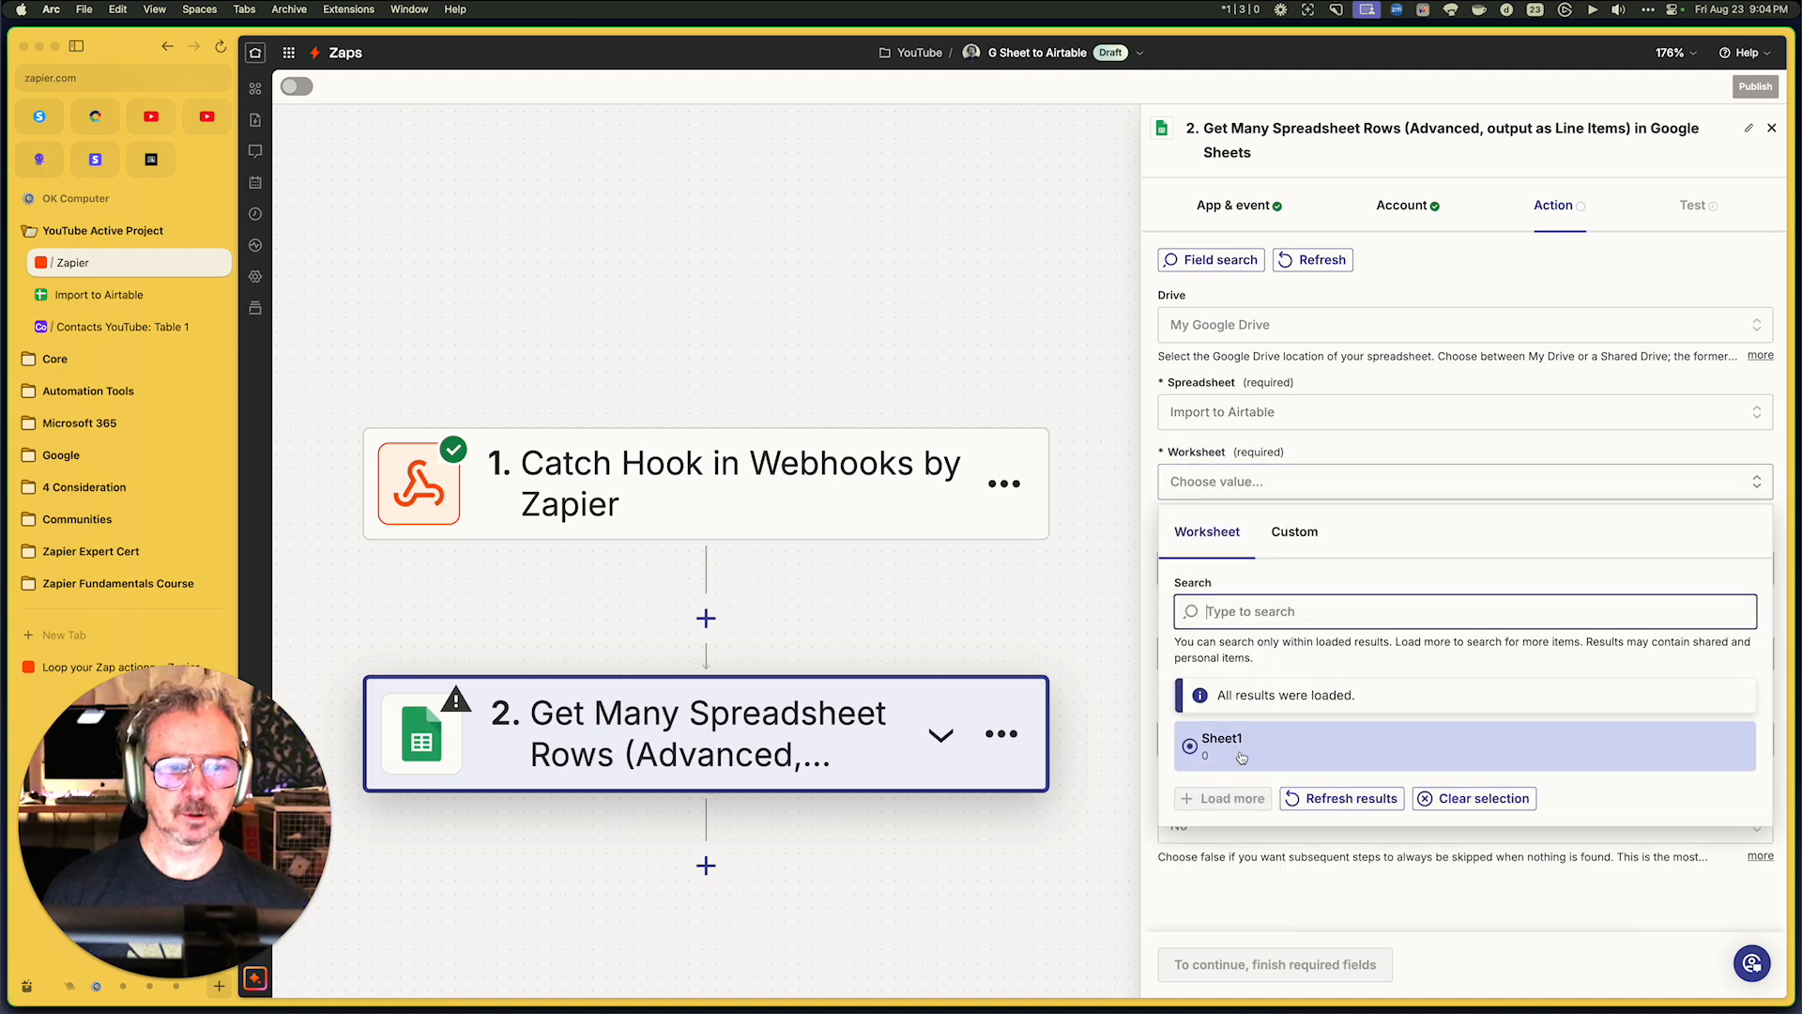
left_click(1238, 750)
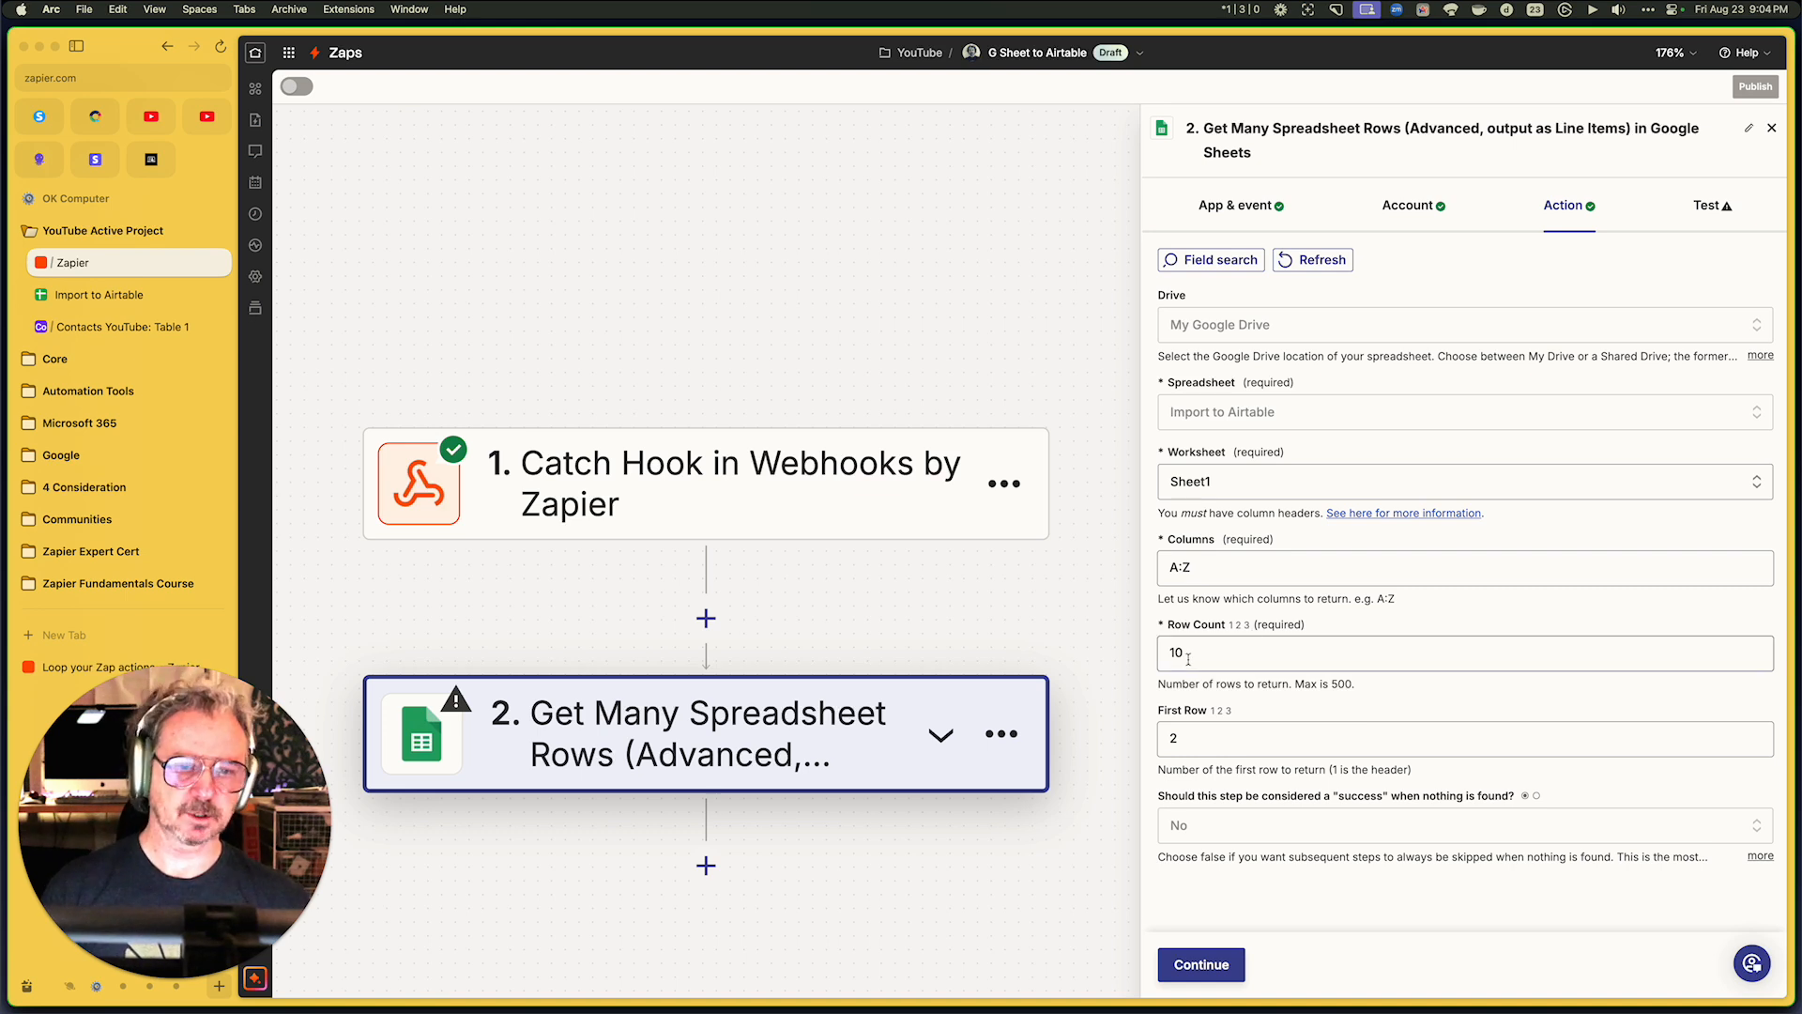
Check the contact rows in the source sheet against the row settings, and run the Google Sheets step's test
left_click(112, 295)
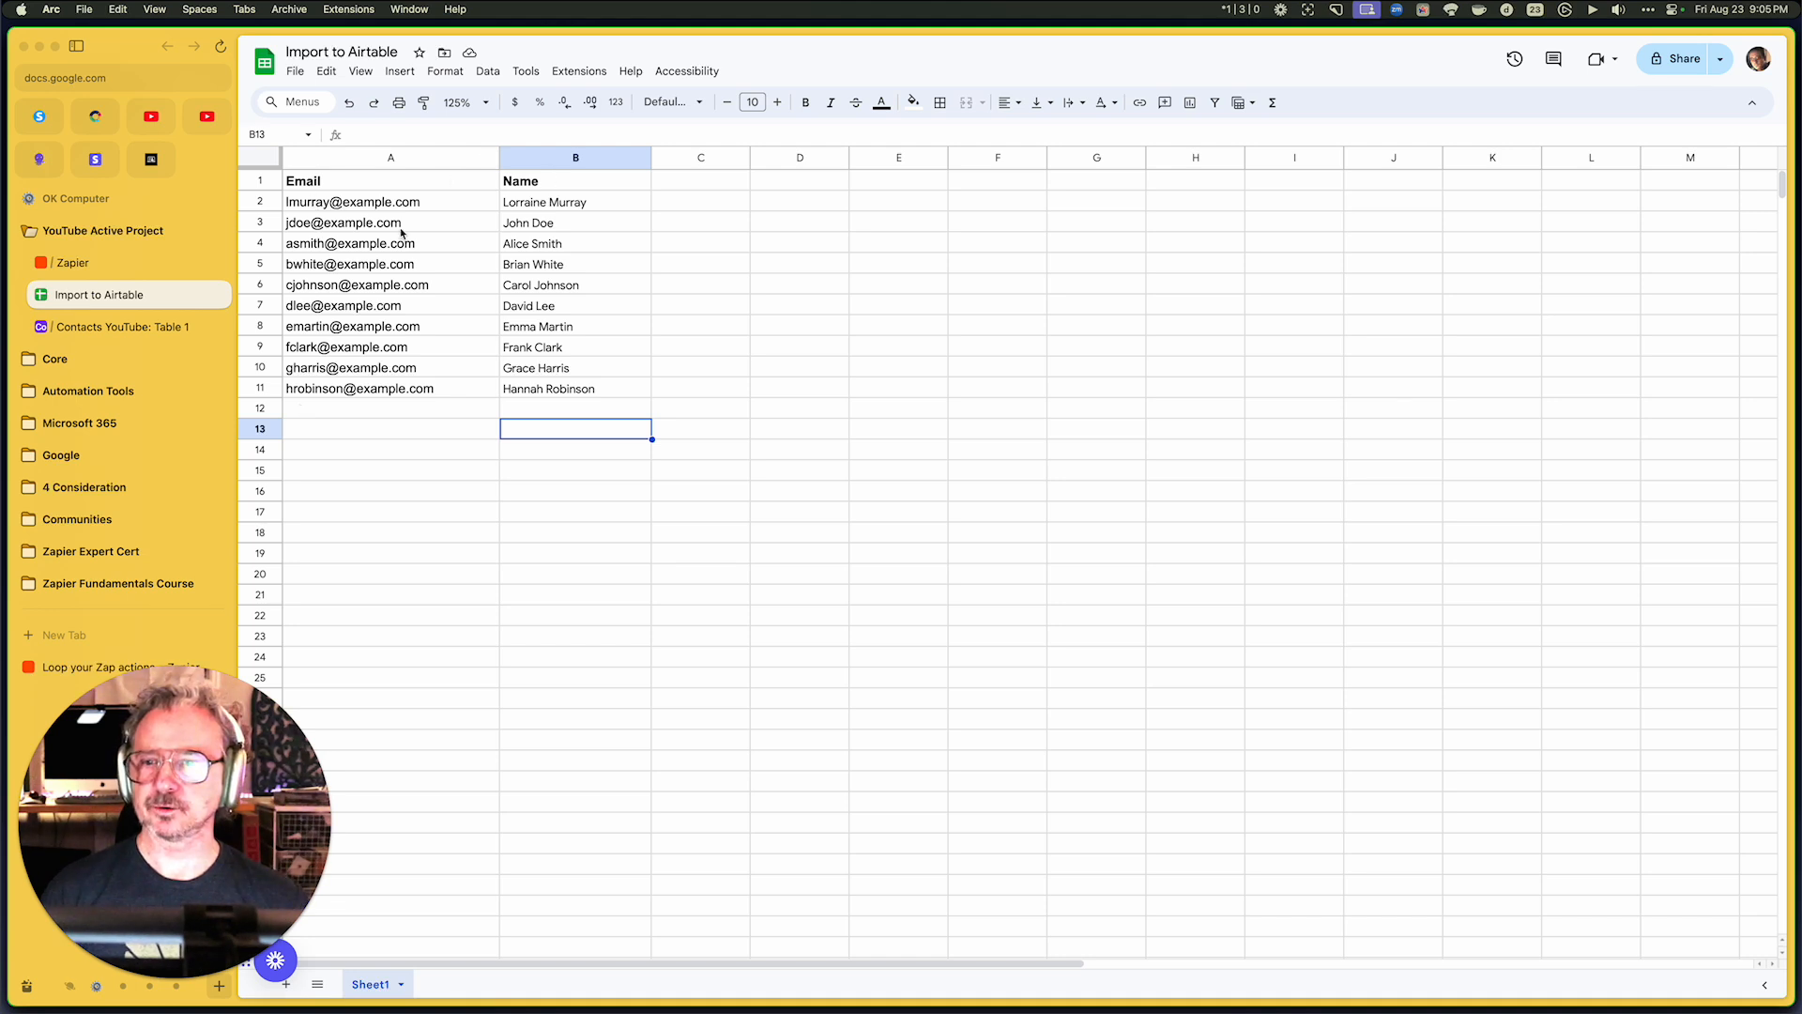
left_click(85, 263)
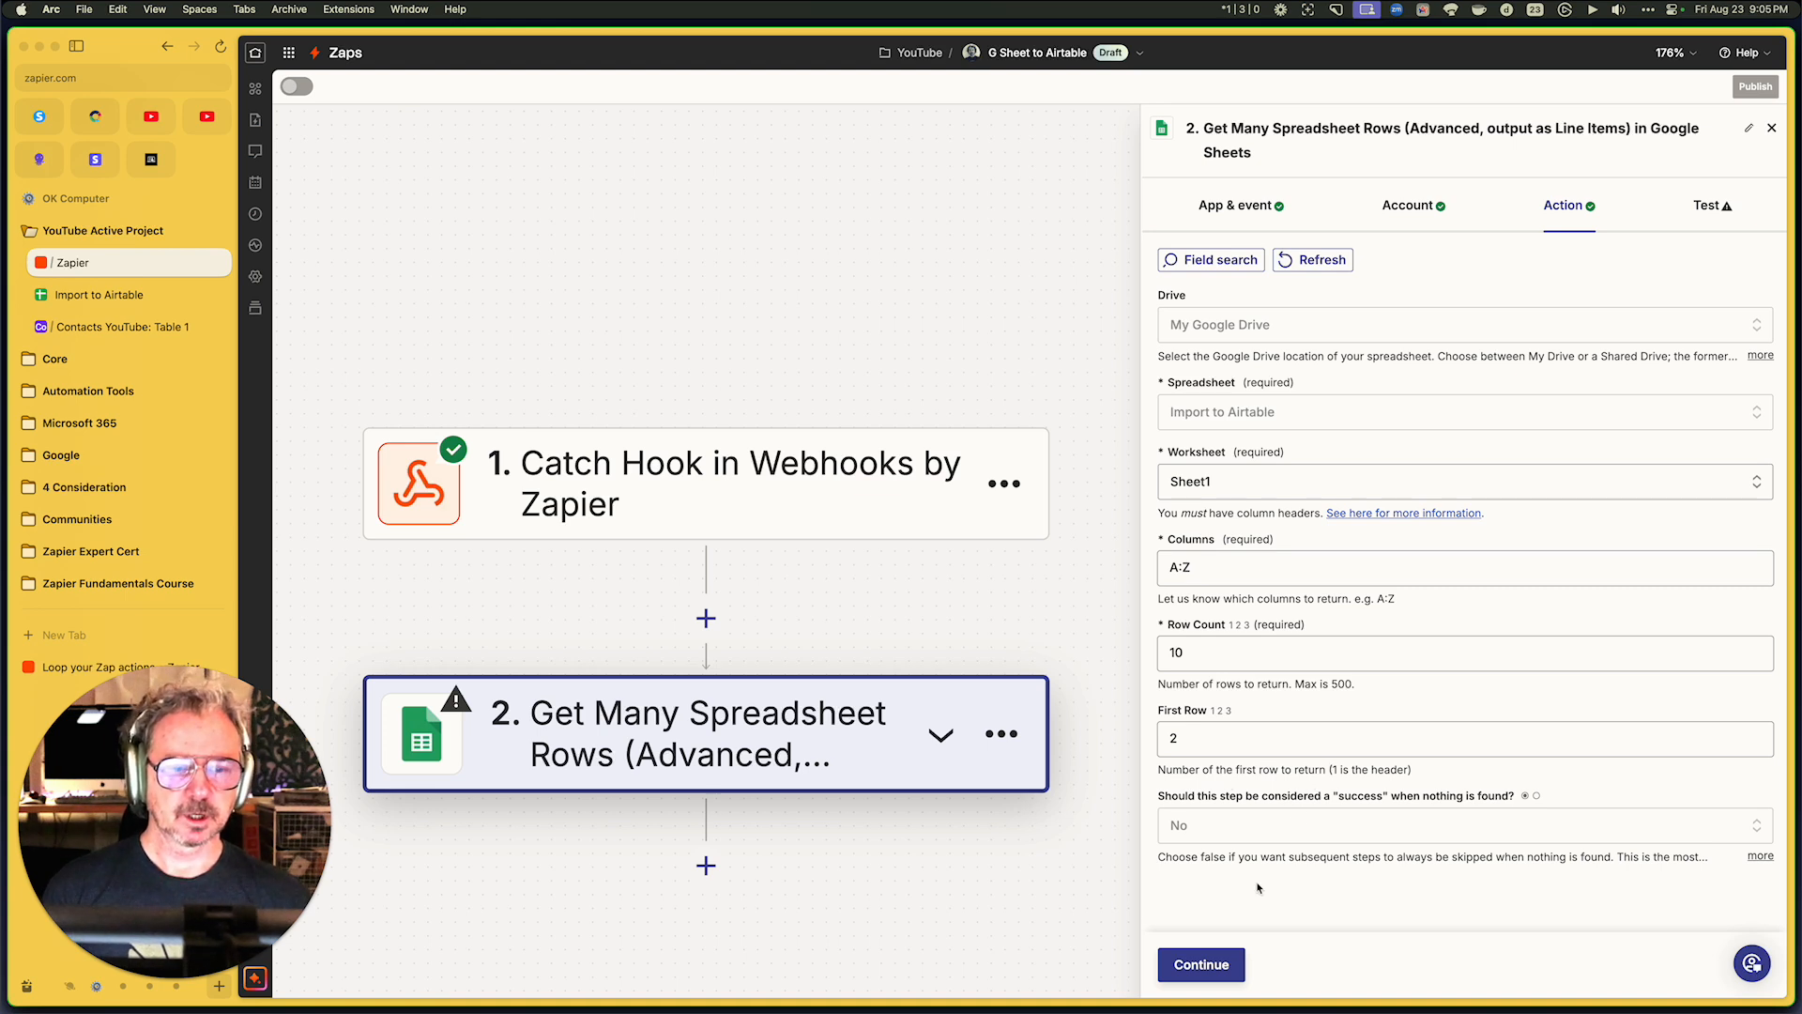
left_click(1224, 970)
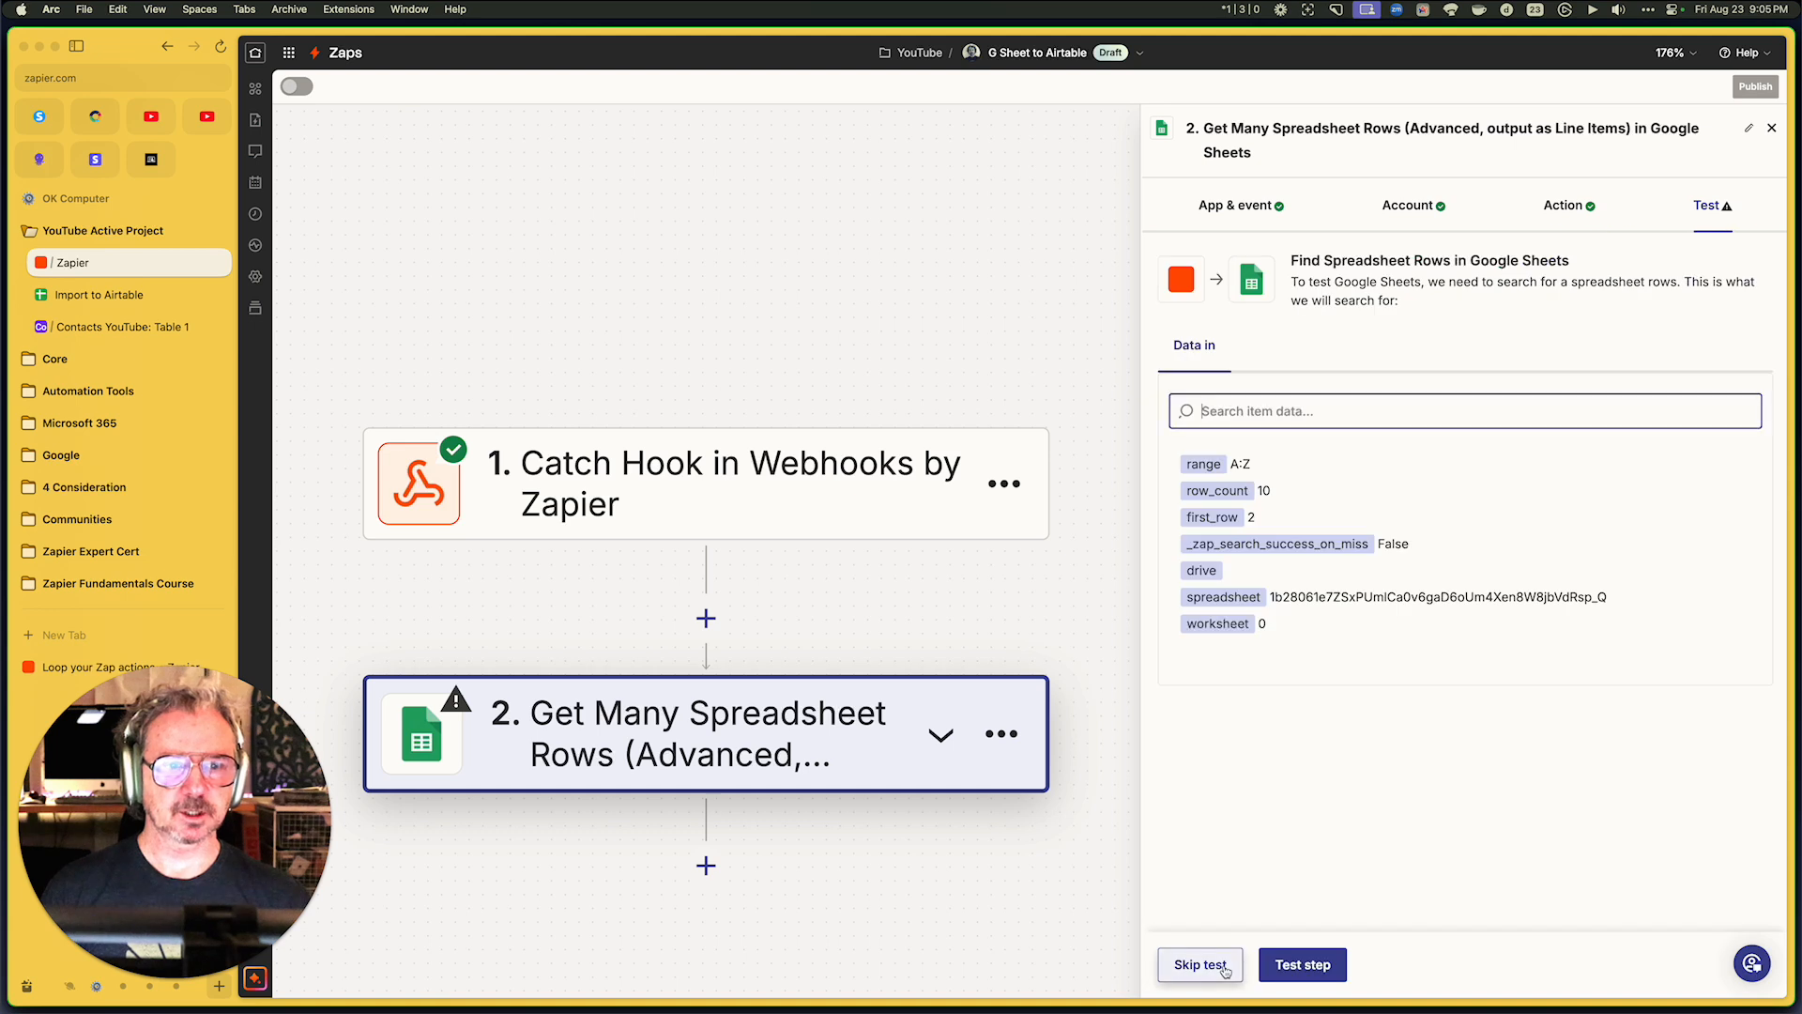
left_click(1273, 968)
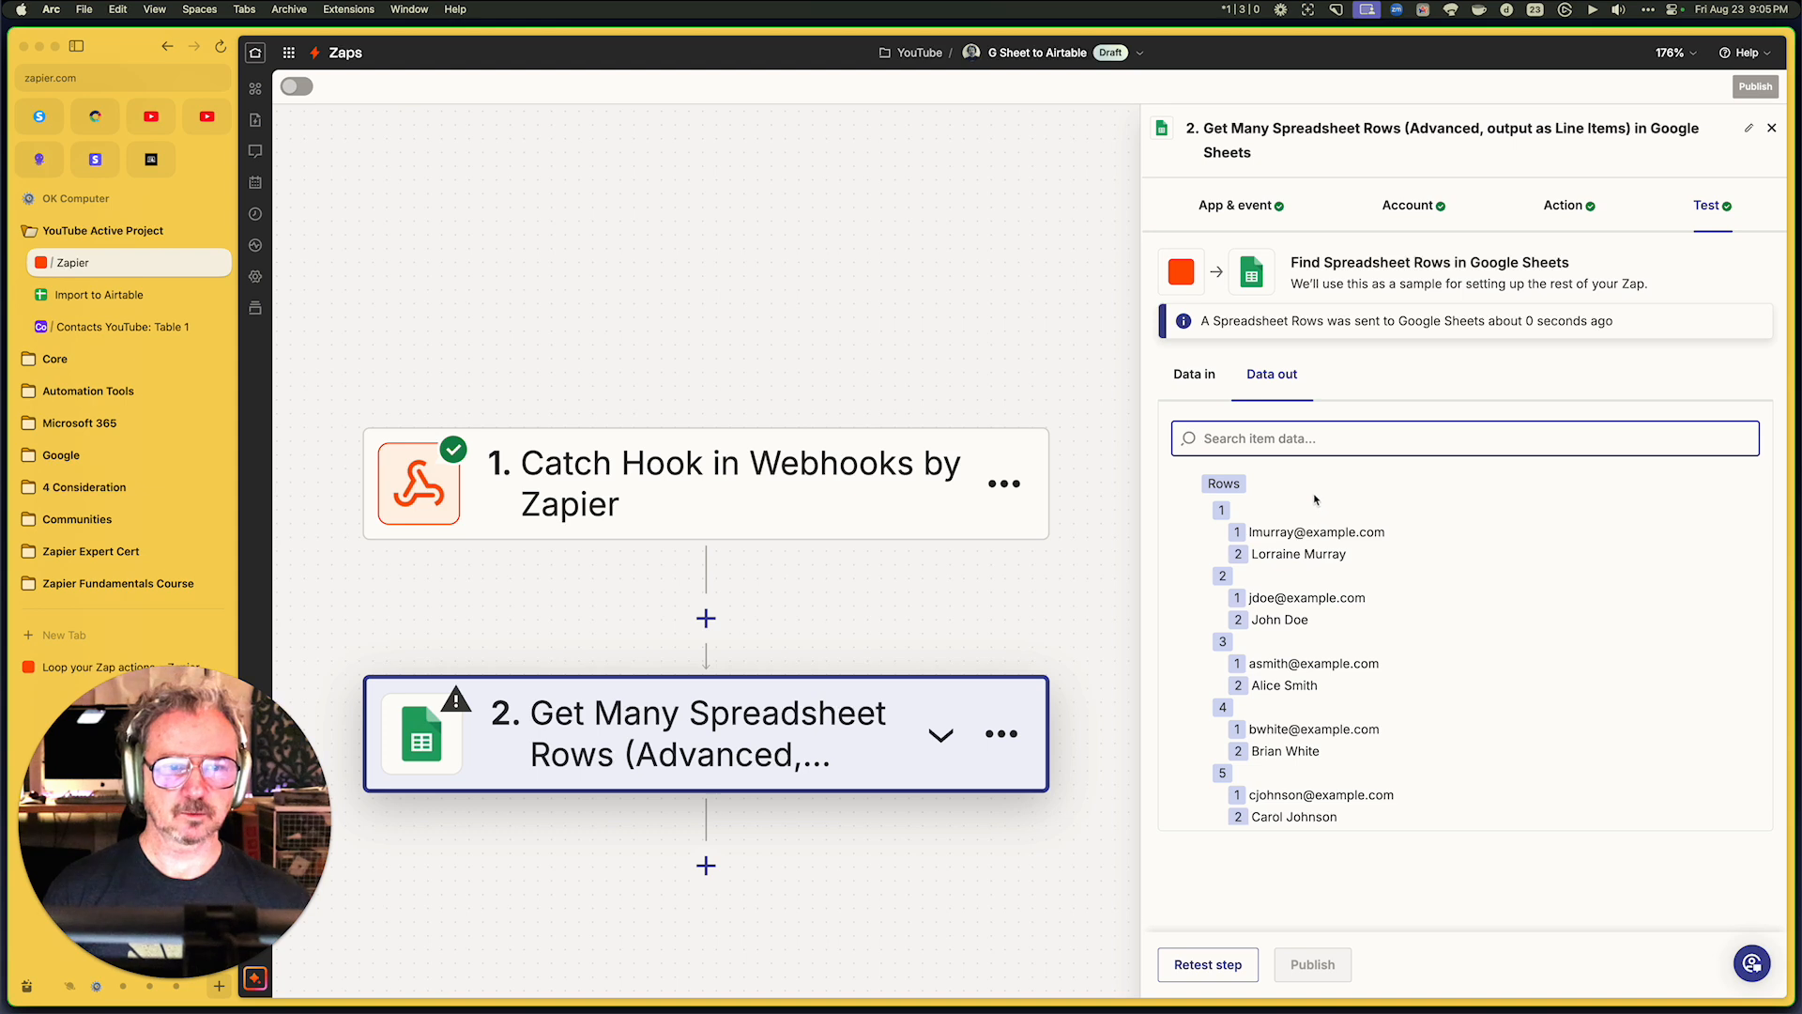
Review the rows output by the test and compare them with the contacts in the Google Sheet
scroll(1300, 591, "down", 10)
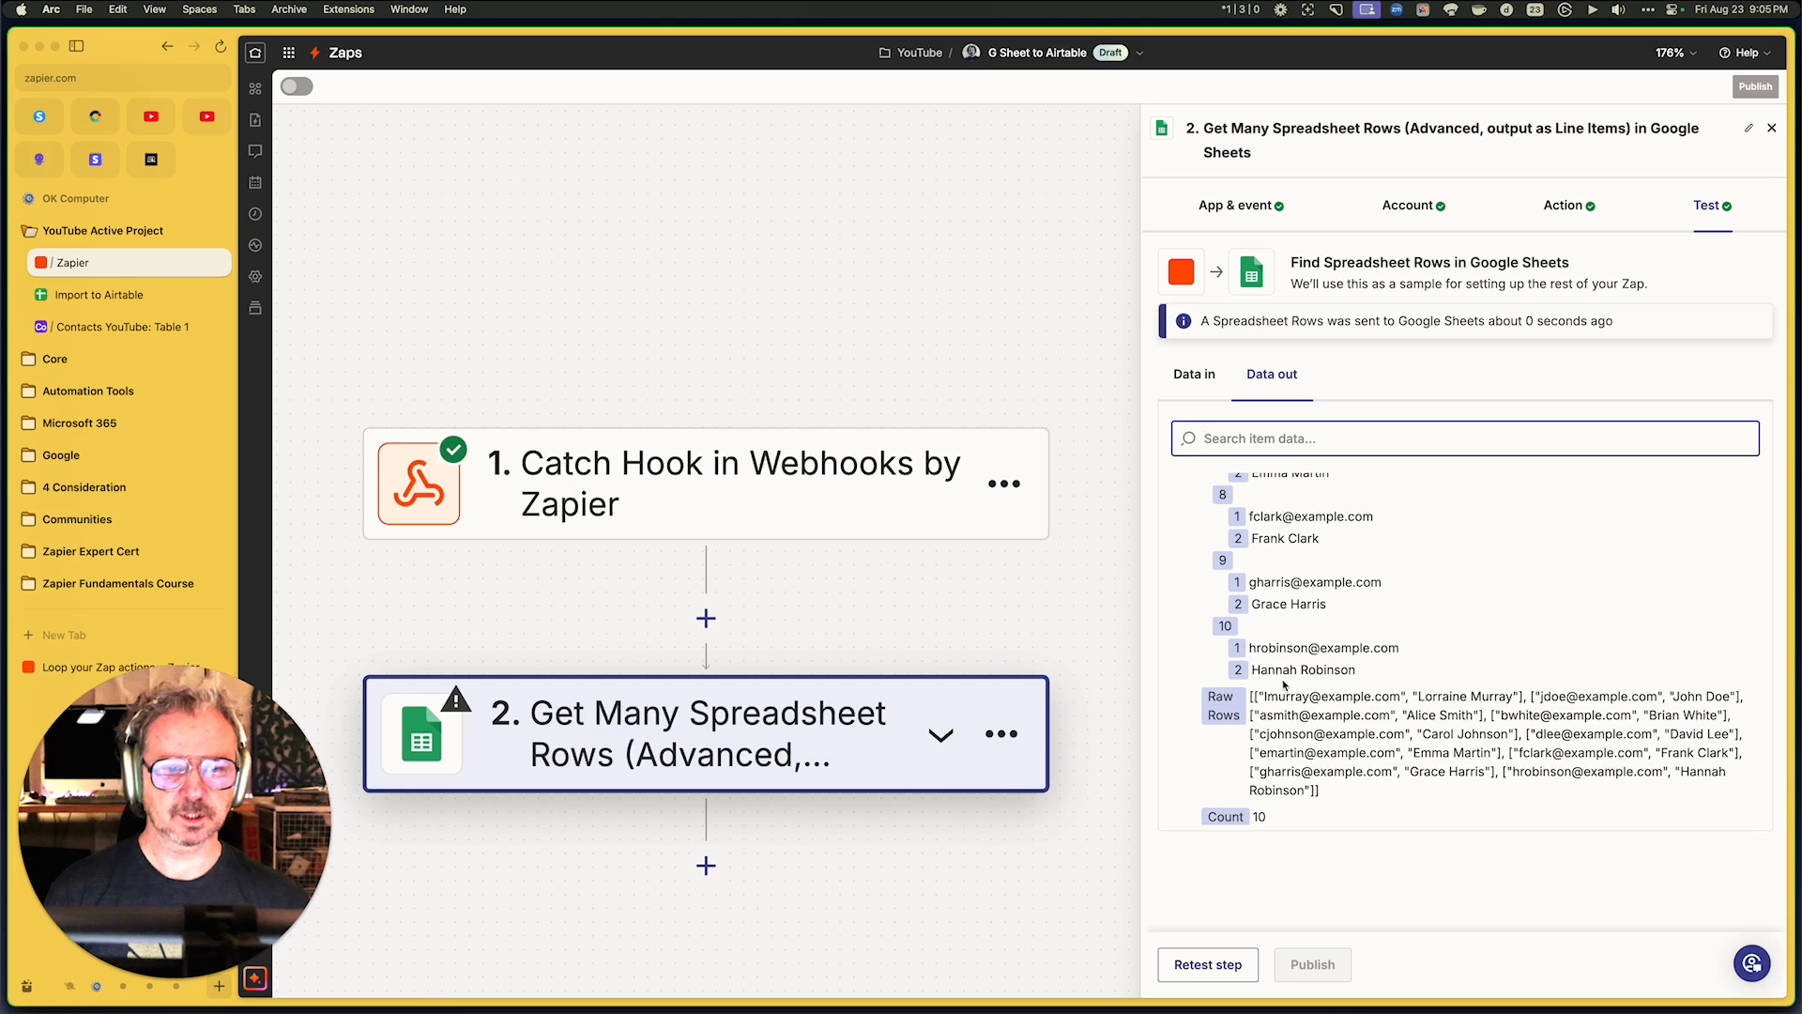
left_click(99, 294)
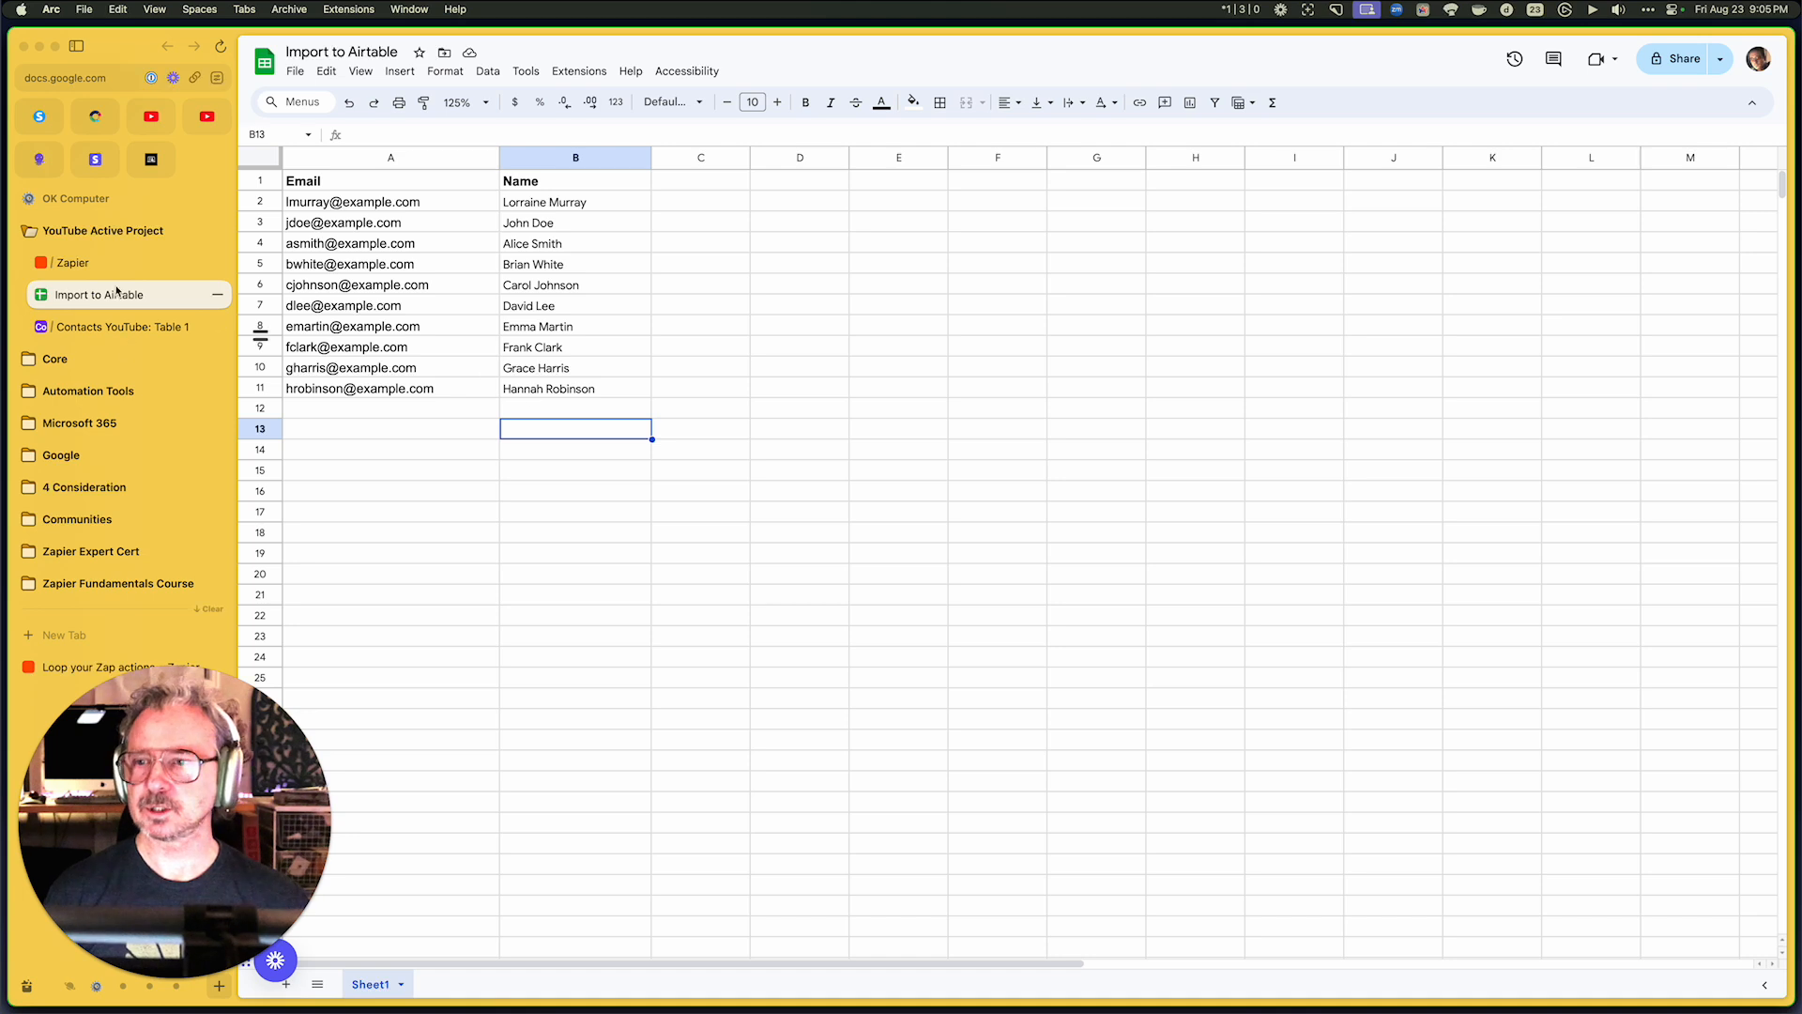
left_click(94, 263)
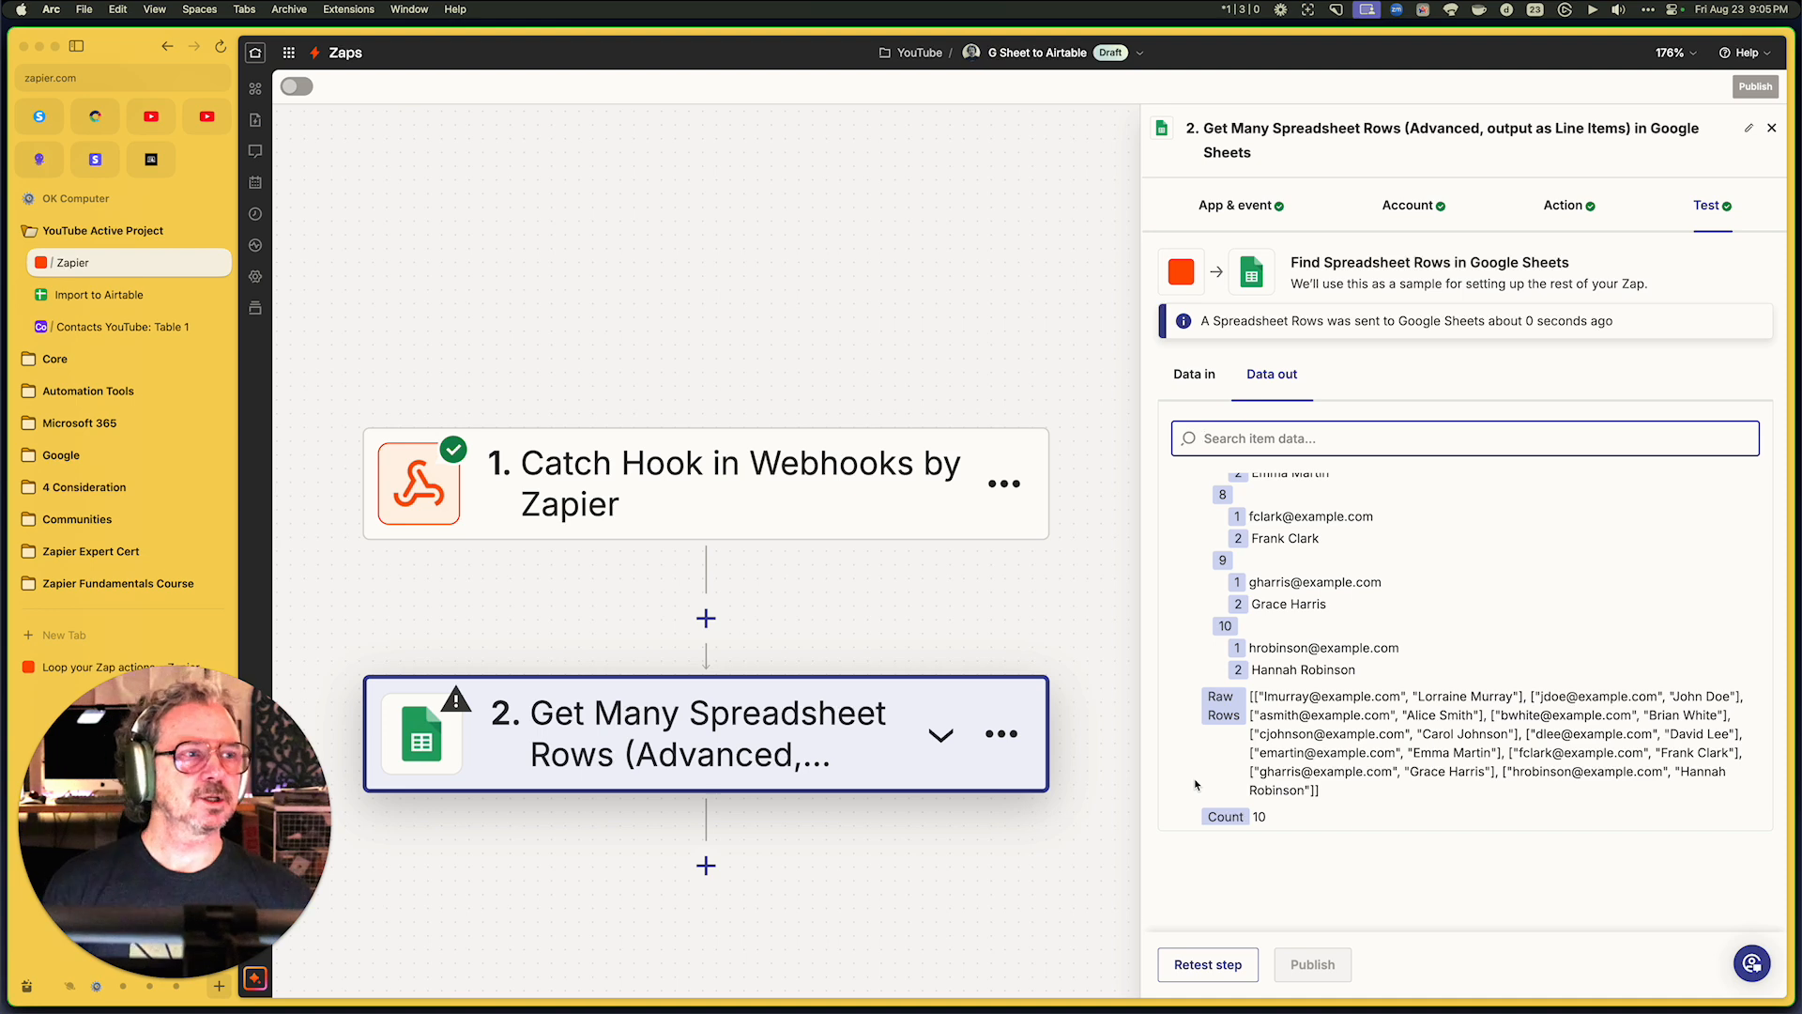
Add a Looping by Zapier step after the Google Sheets step, using the Create Loop From Line Items event
scroll(1092, 801, "down", 4)
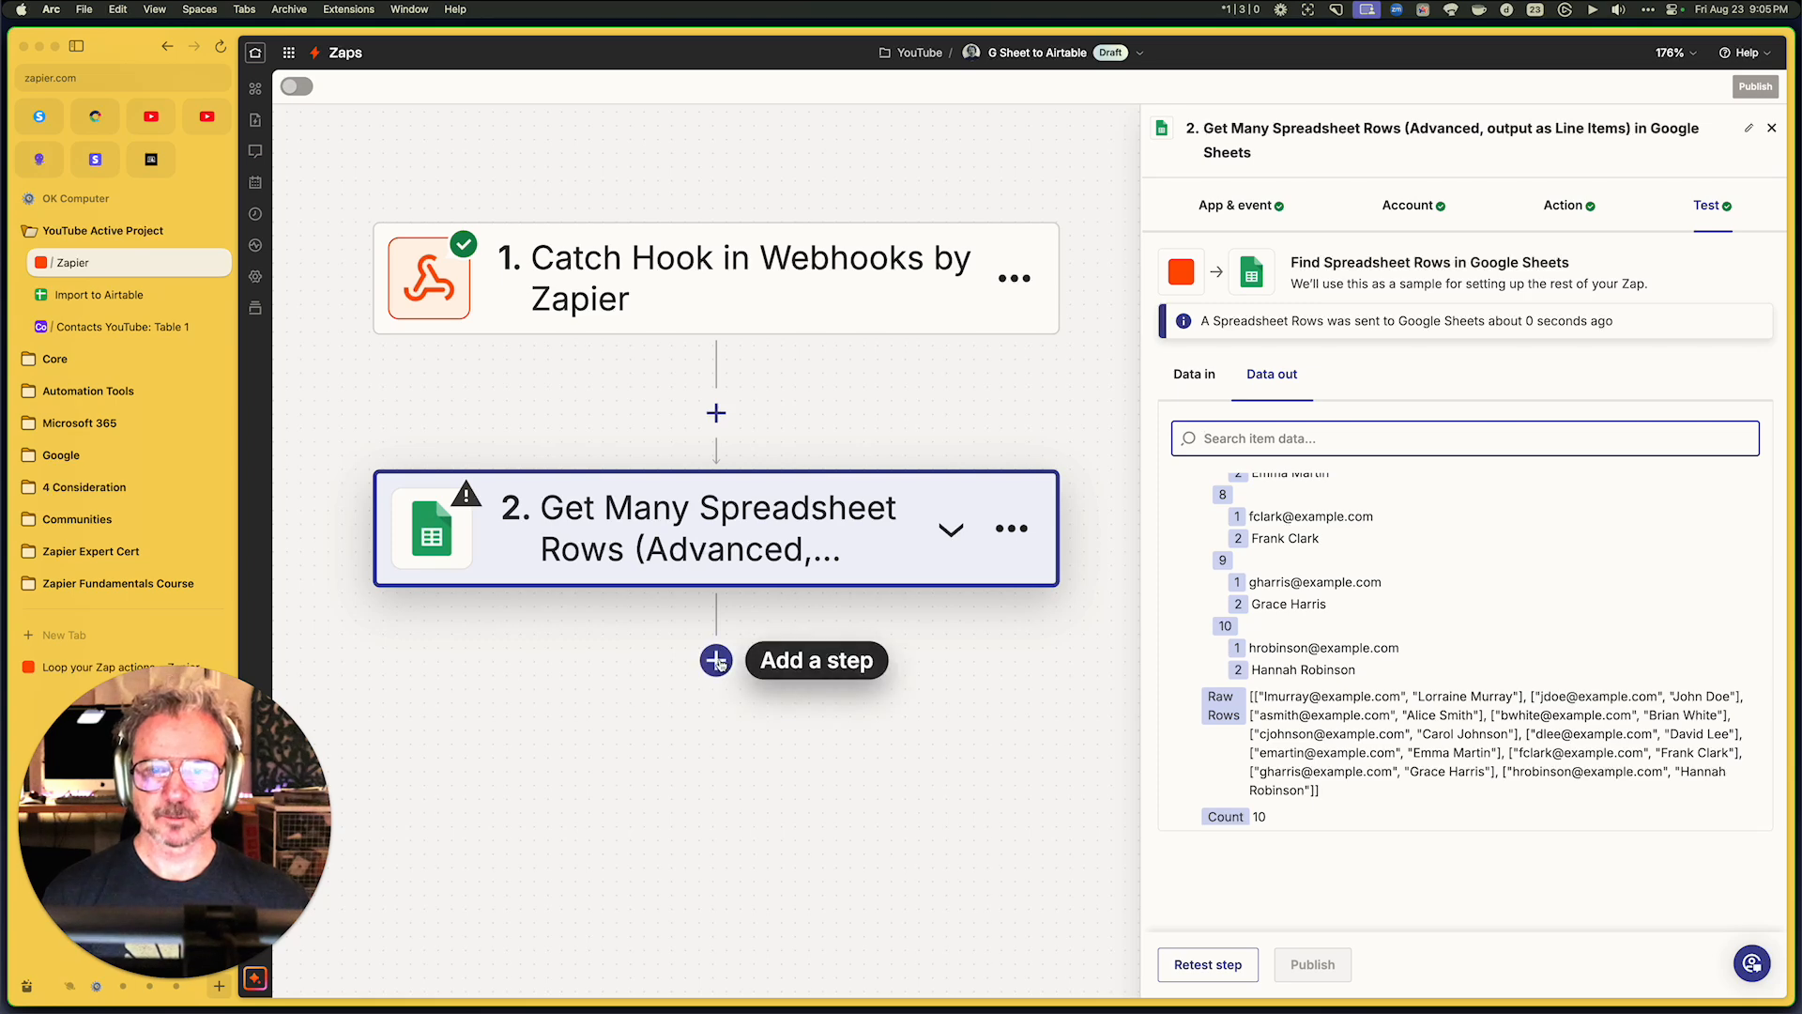
left_click(714, 659)
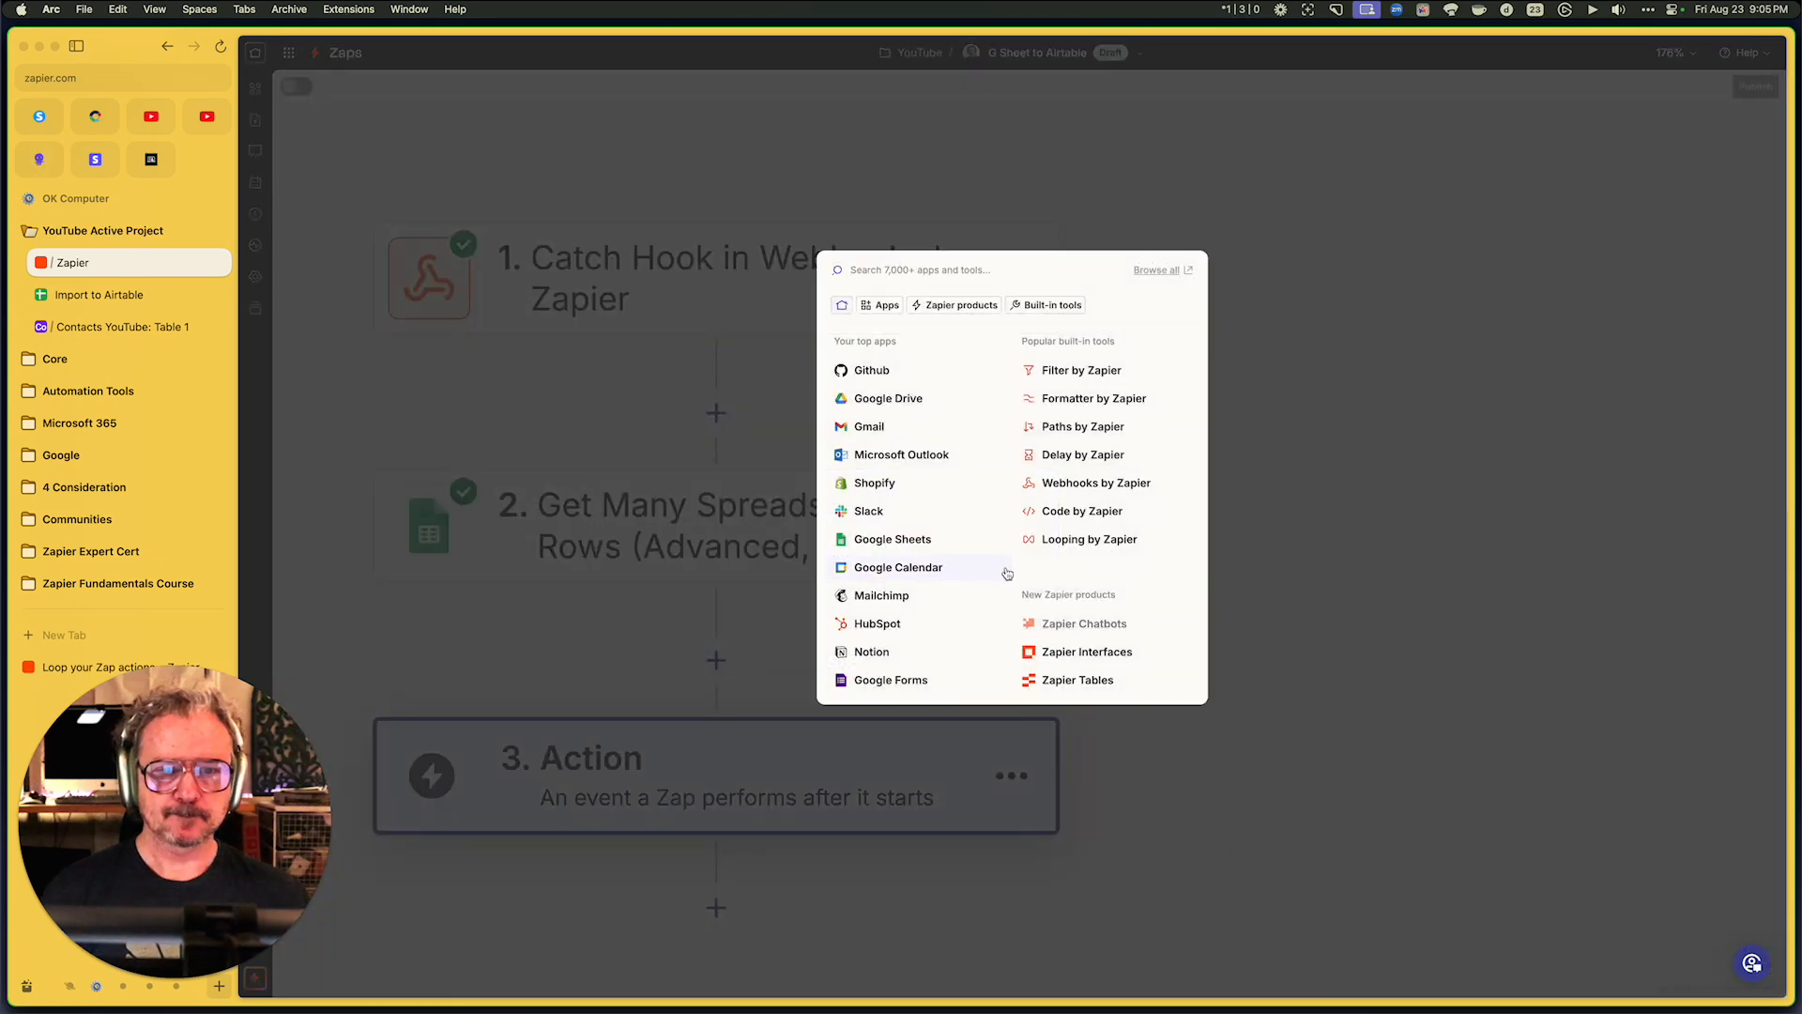
left_click(1080, 540)
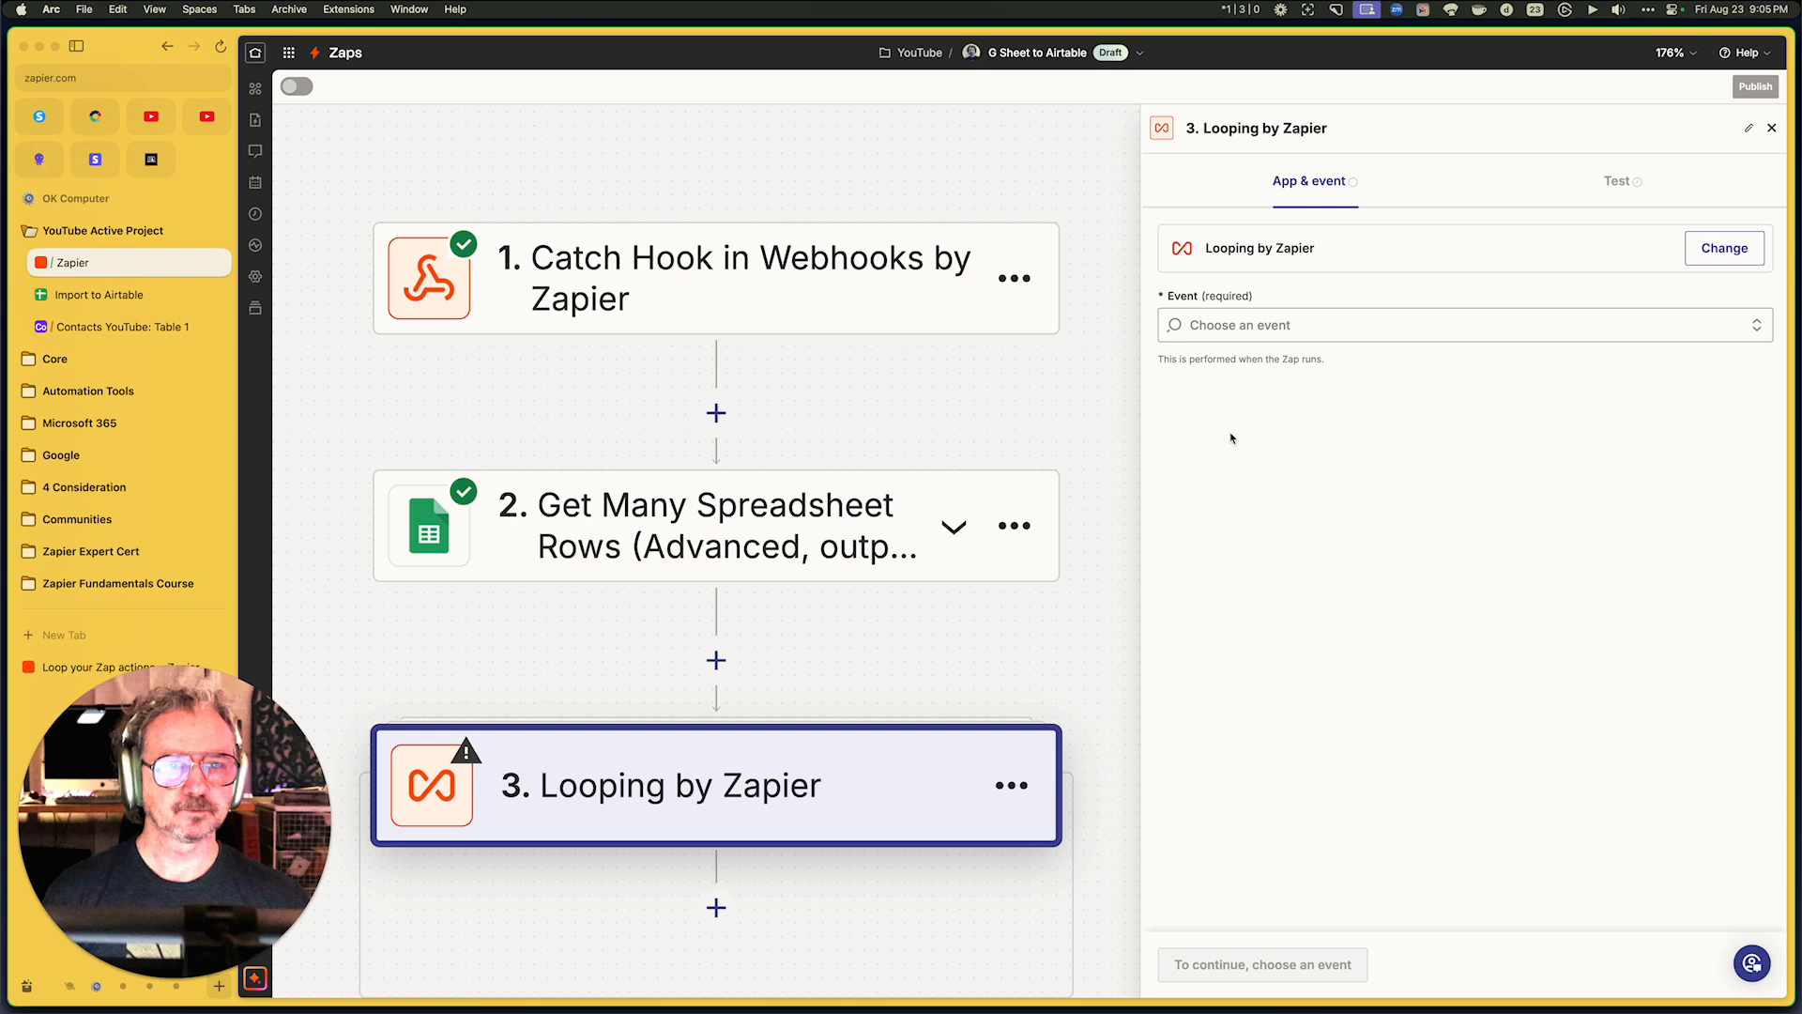
left_click(1251, 327)
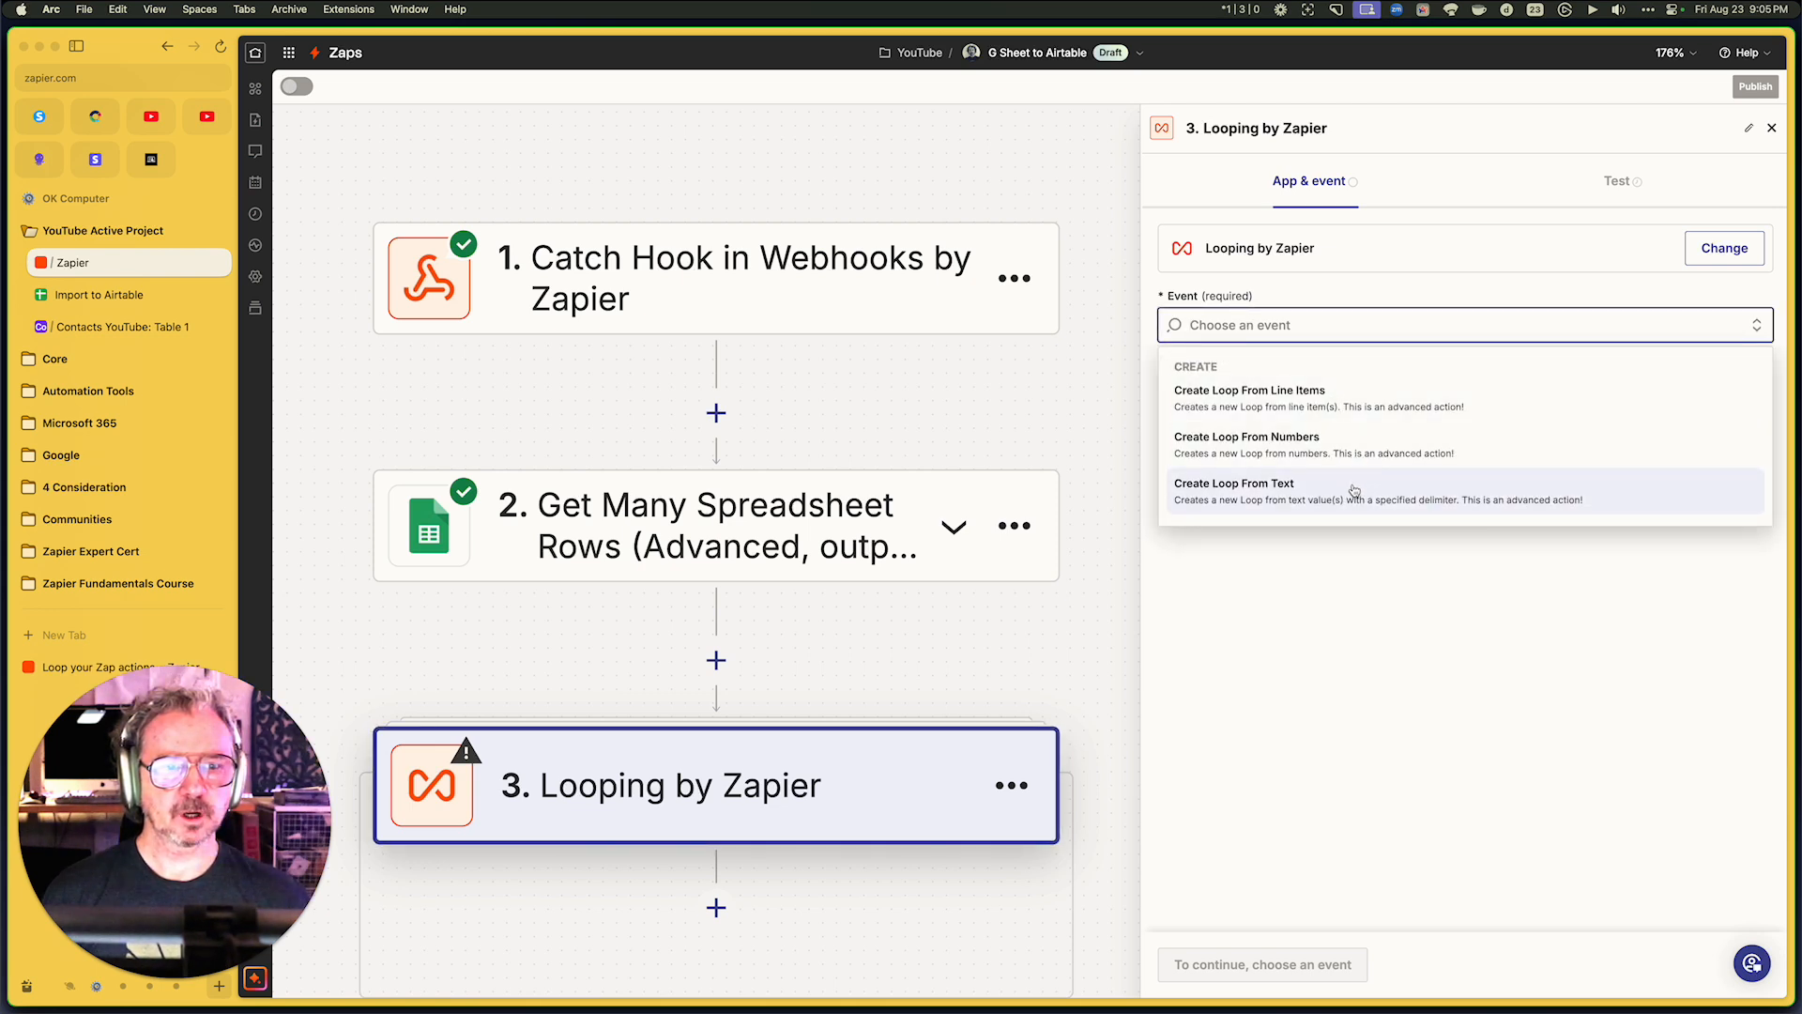
left_click(1355, 404)
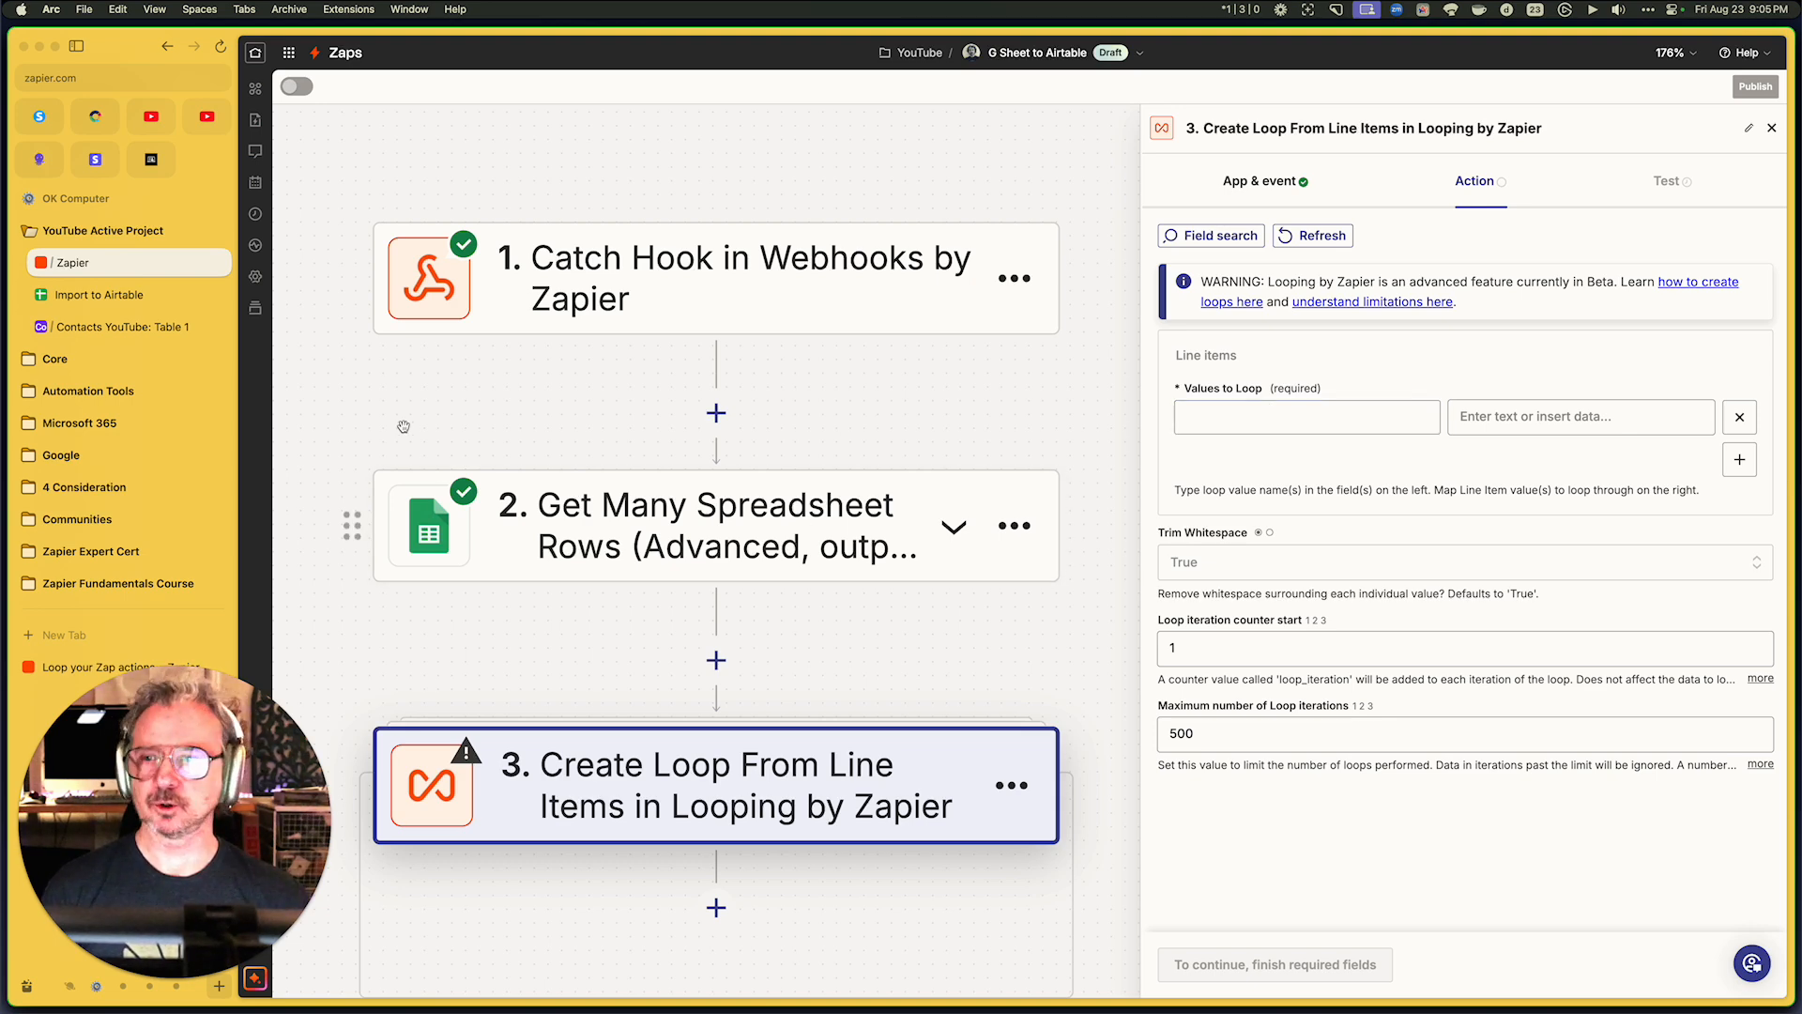
Check the source sheet's column headings, and add a loop value named email mapped to Formatted Rows COL A
left_click(156, 300)
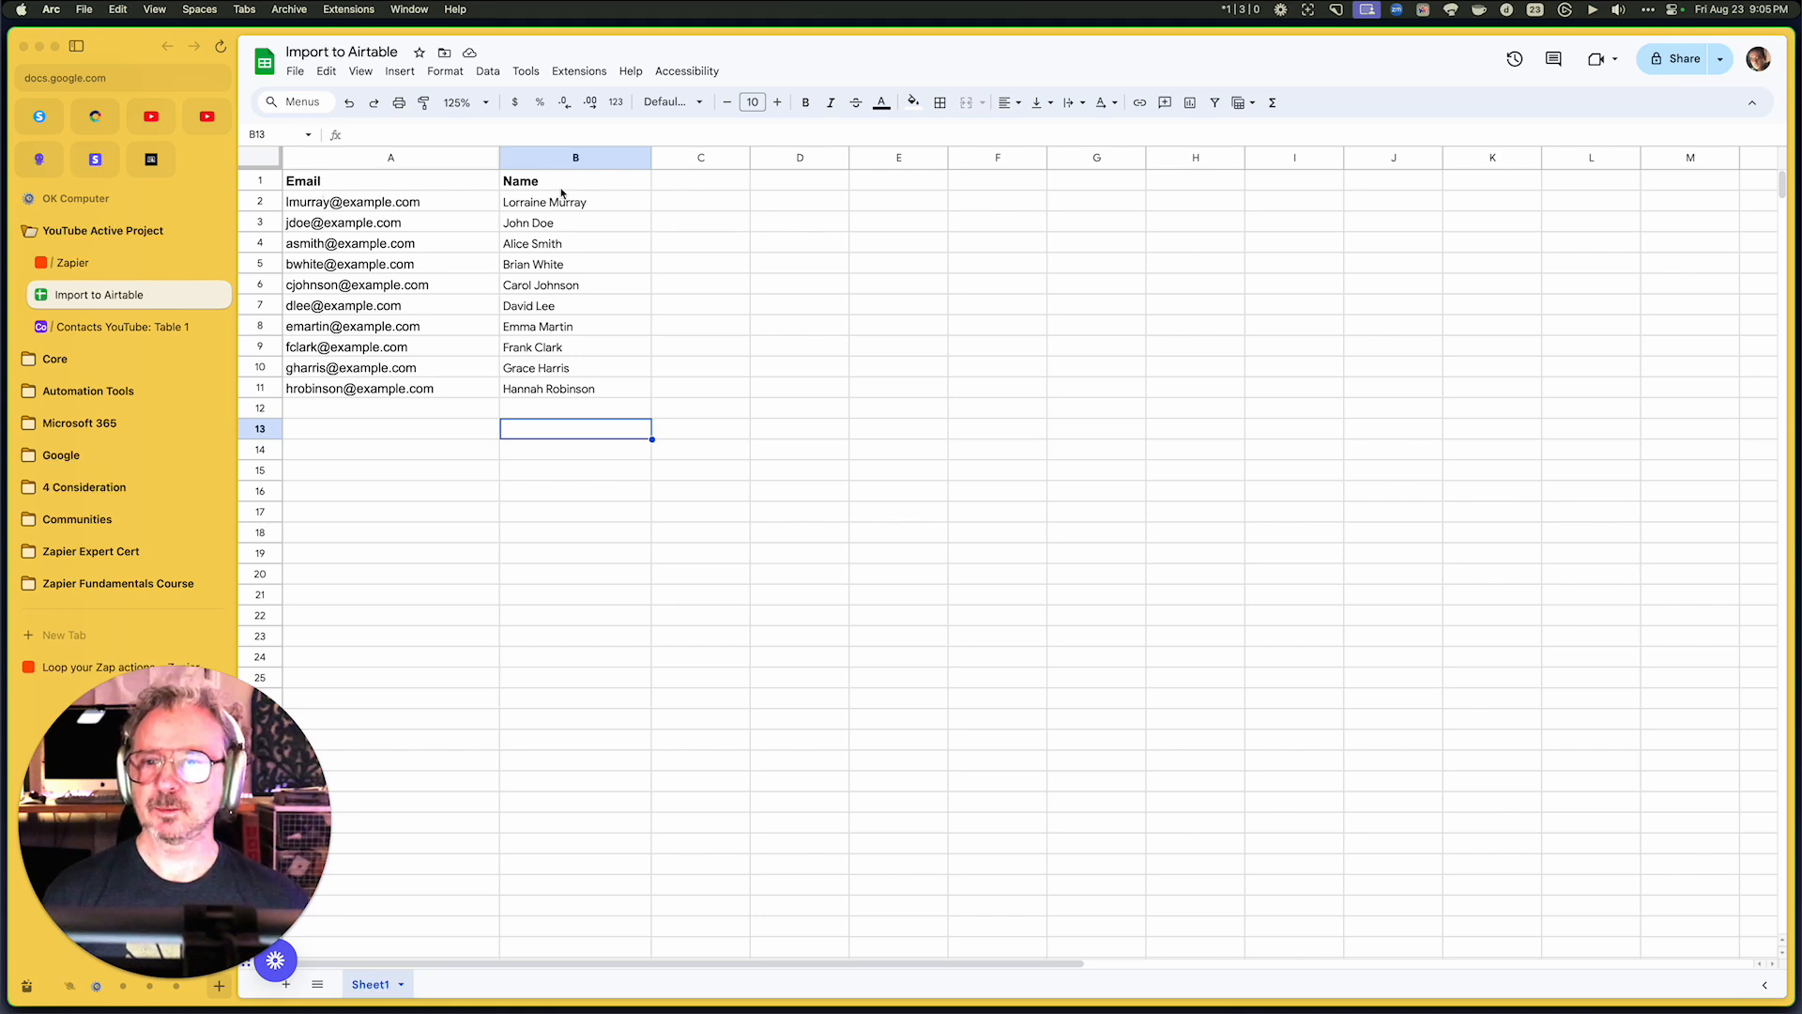
left_click(129, 267)
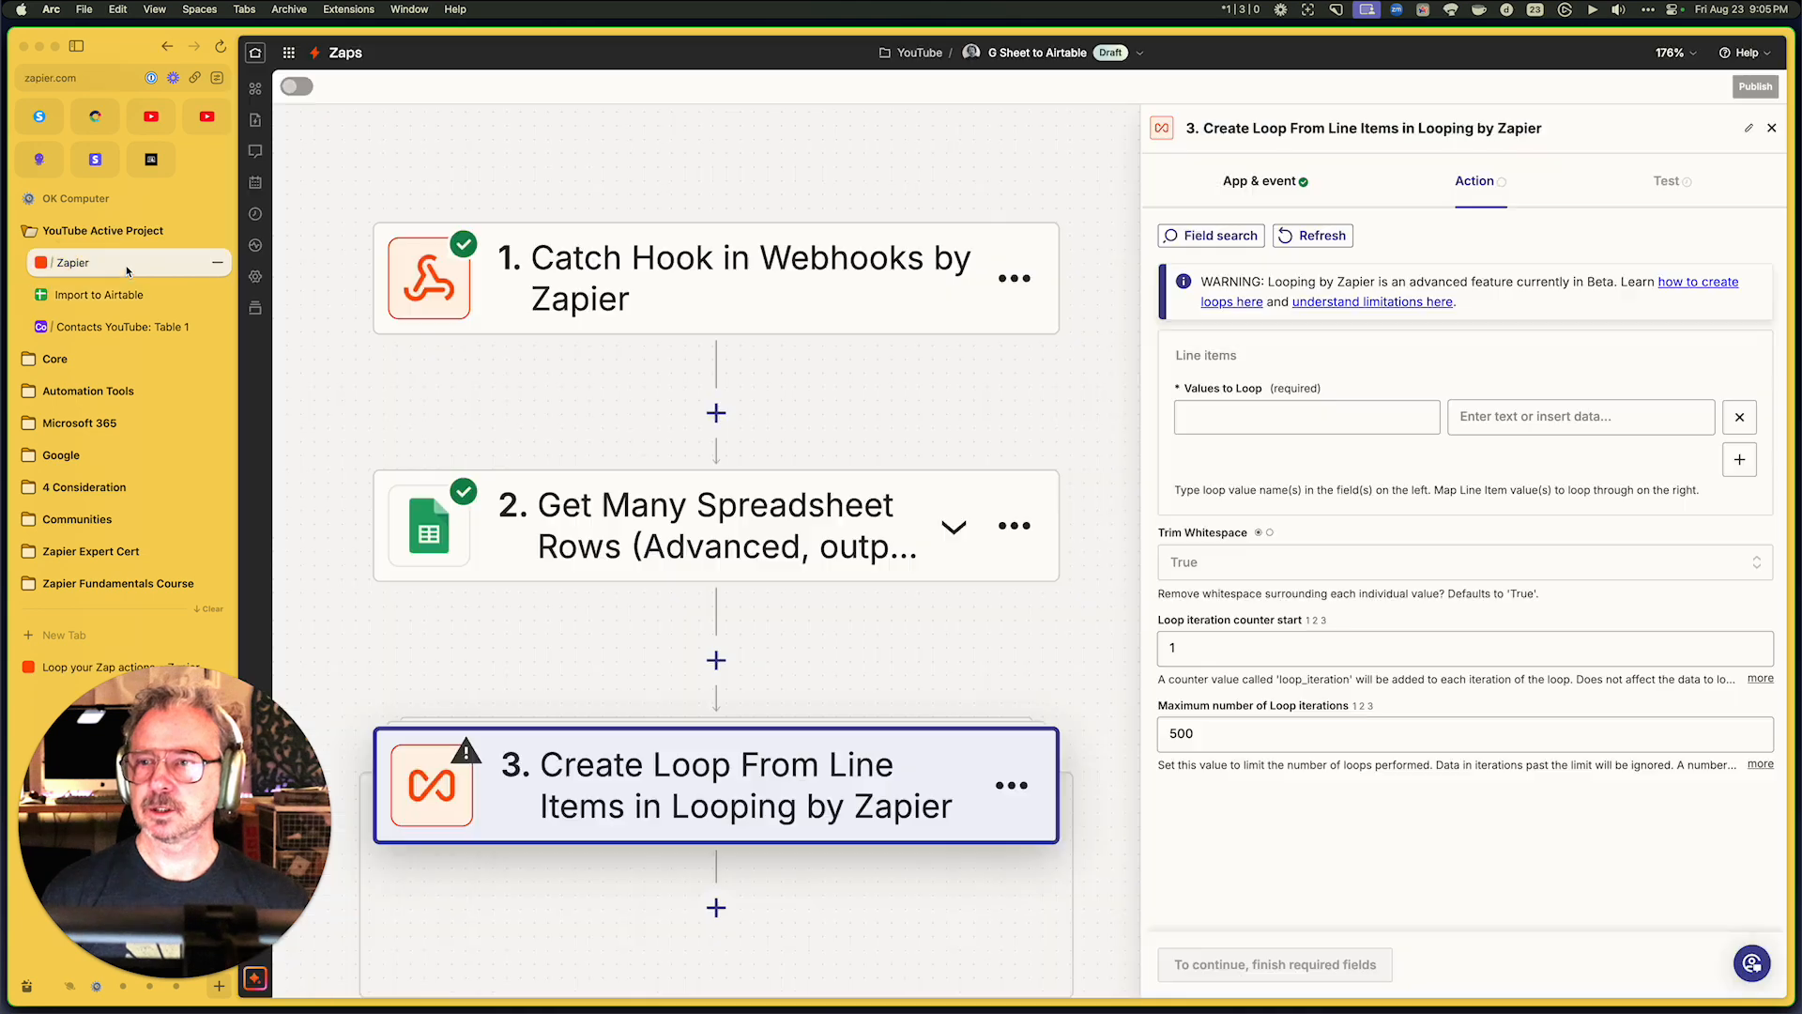
left_click(1240, 423)
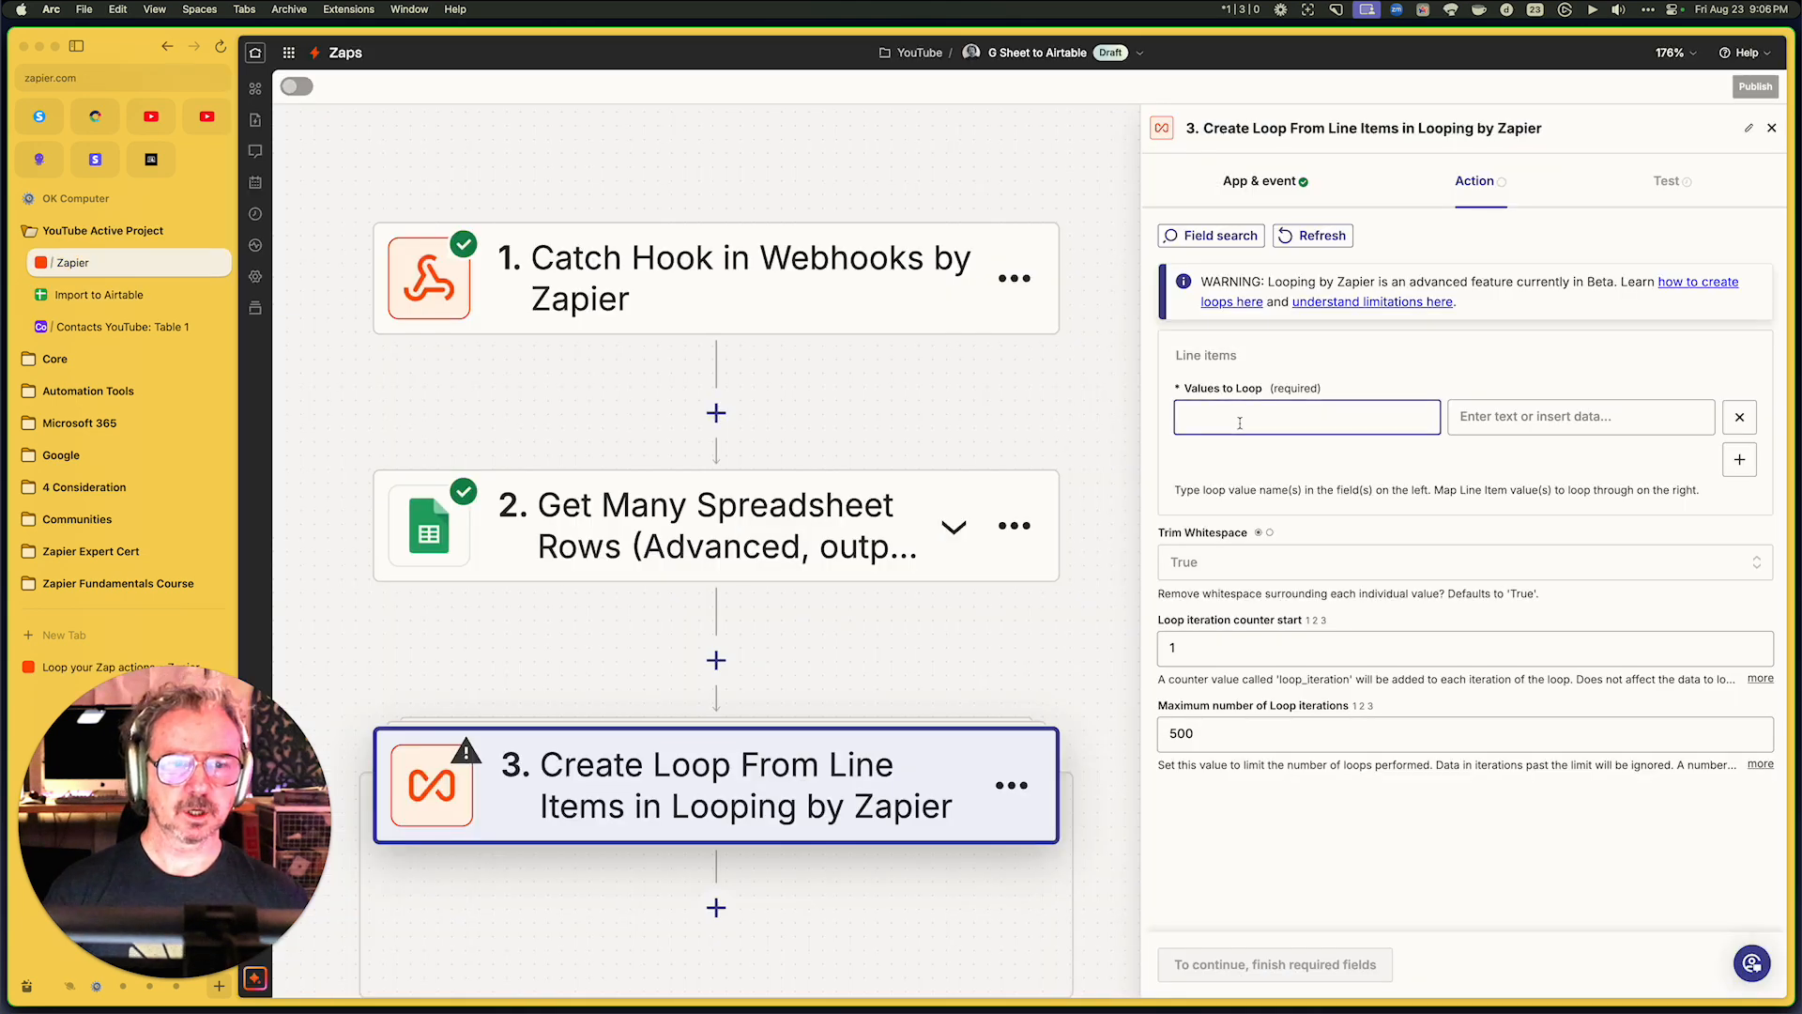
type("email")
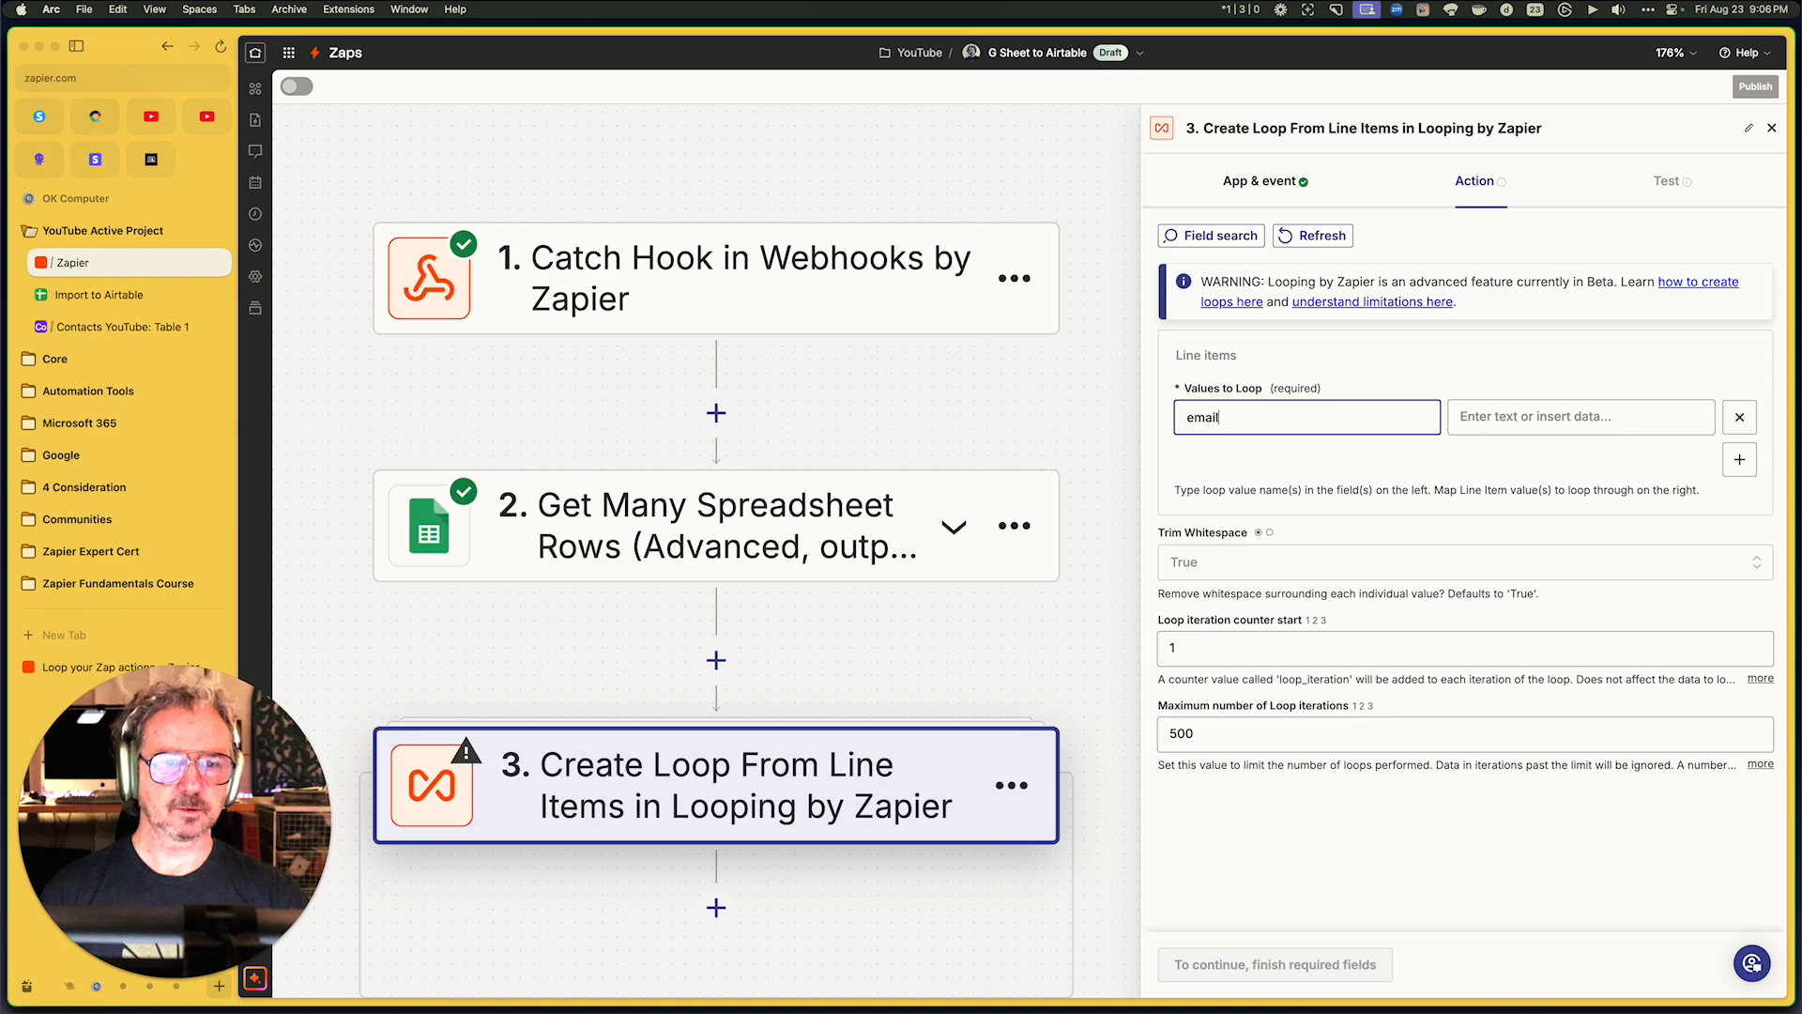
left_click(1512, 424)
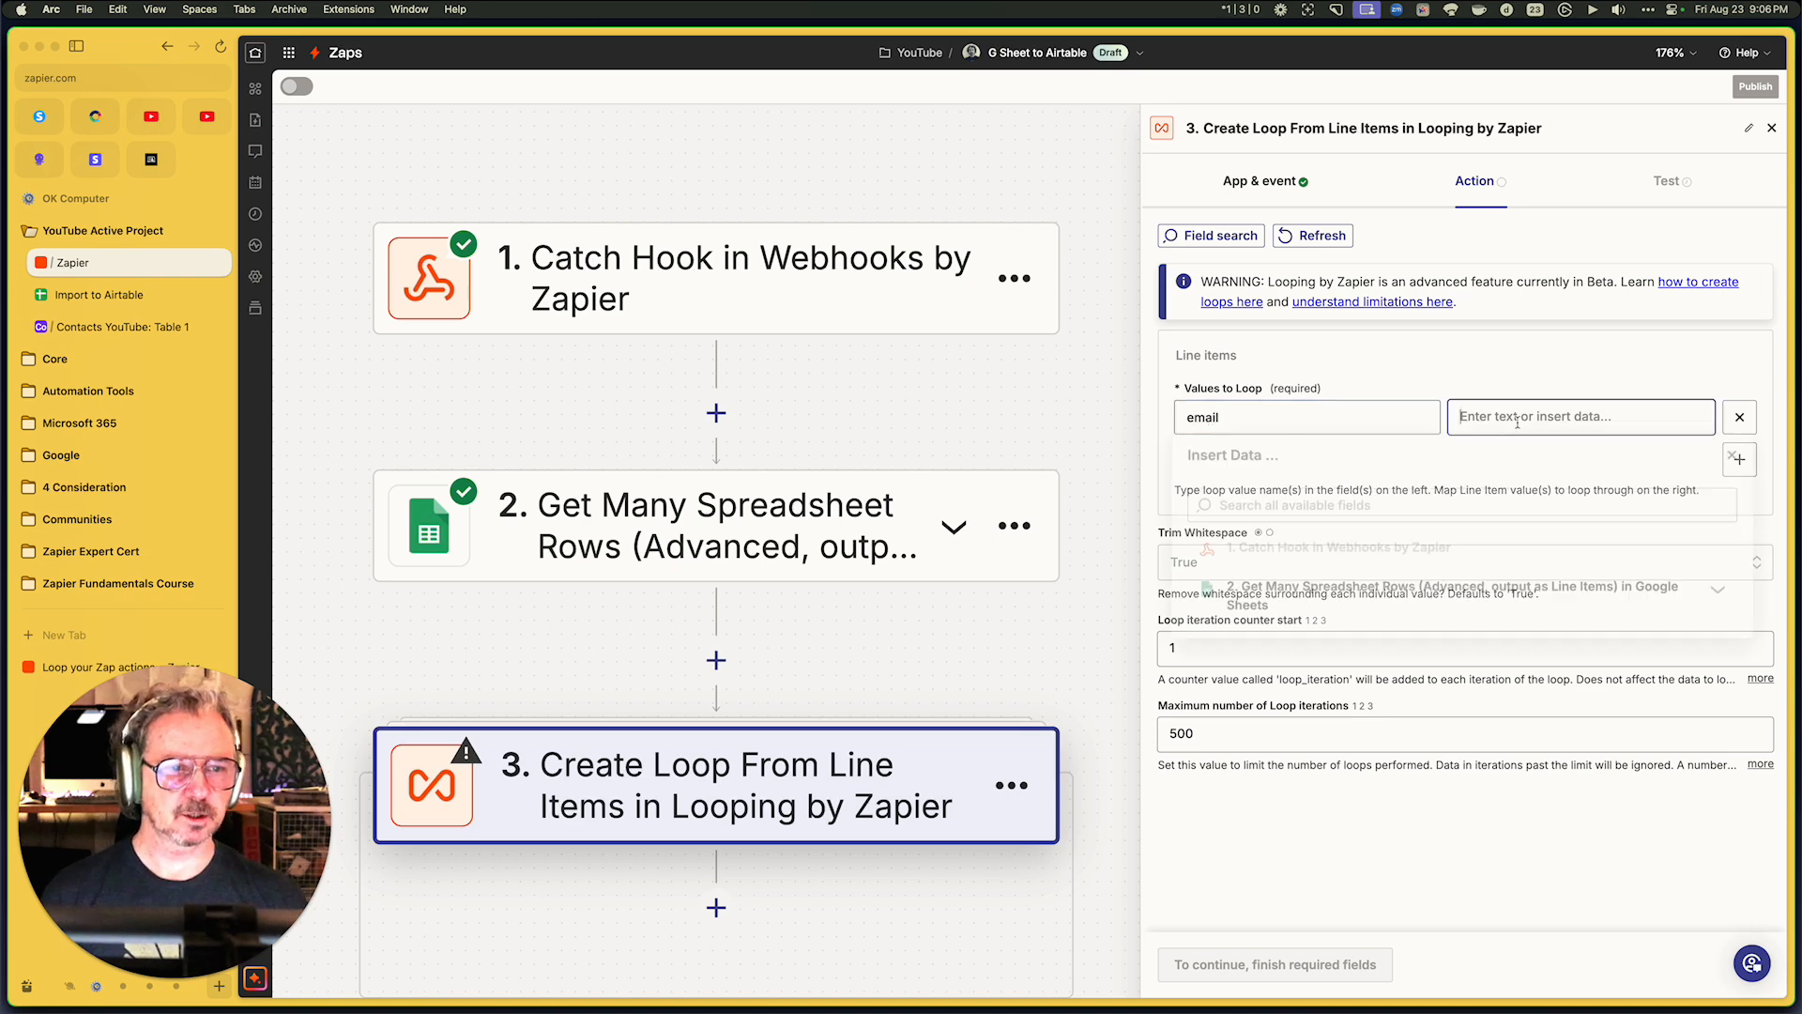
left_click(1338, 608)
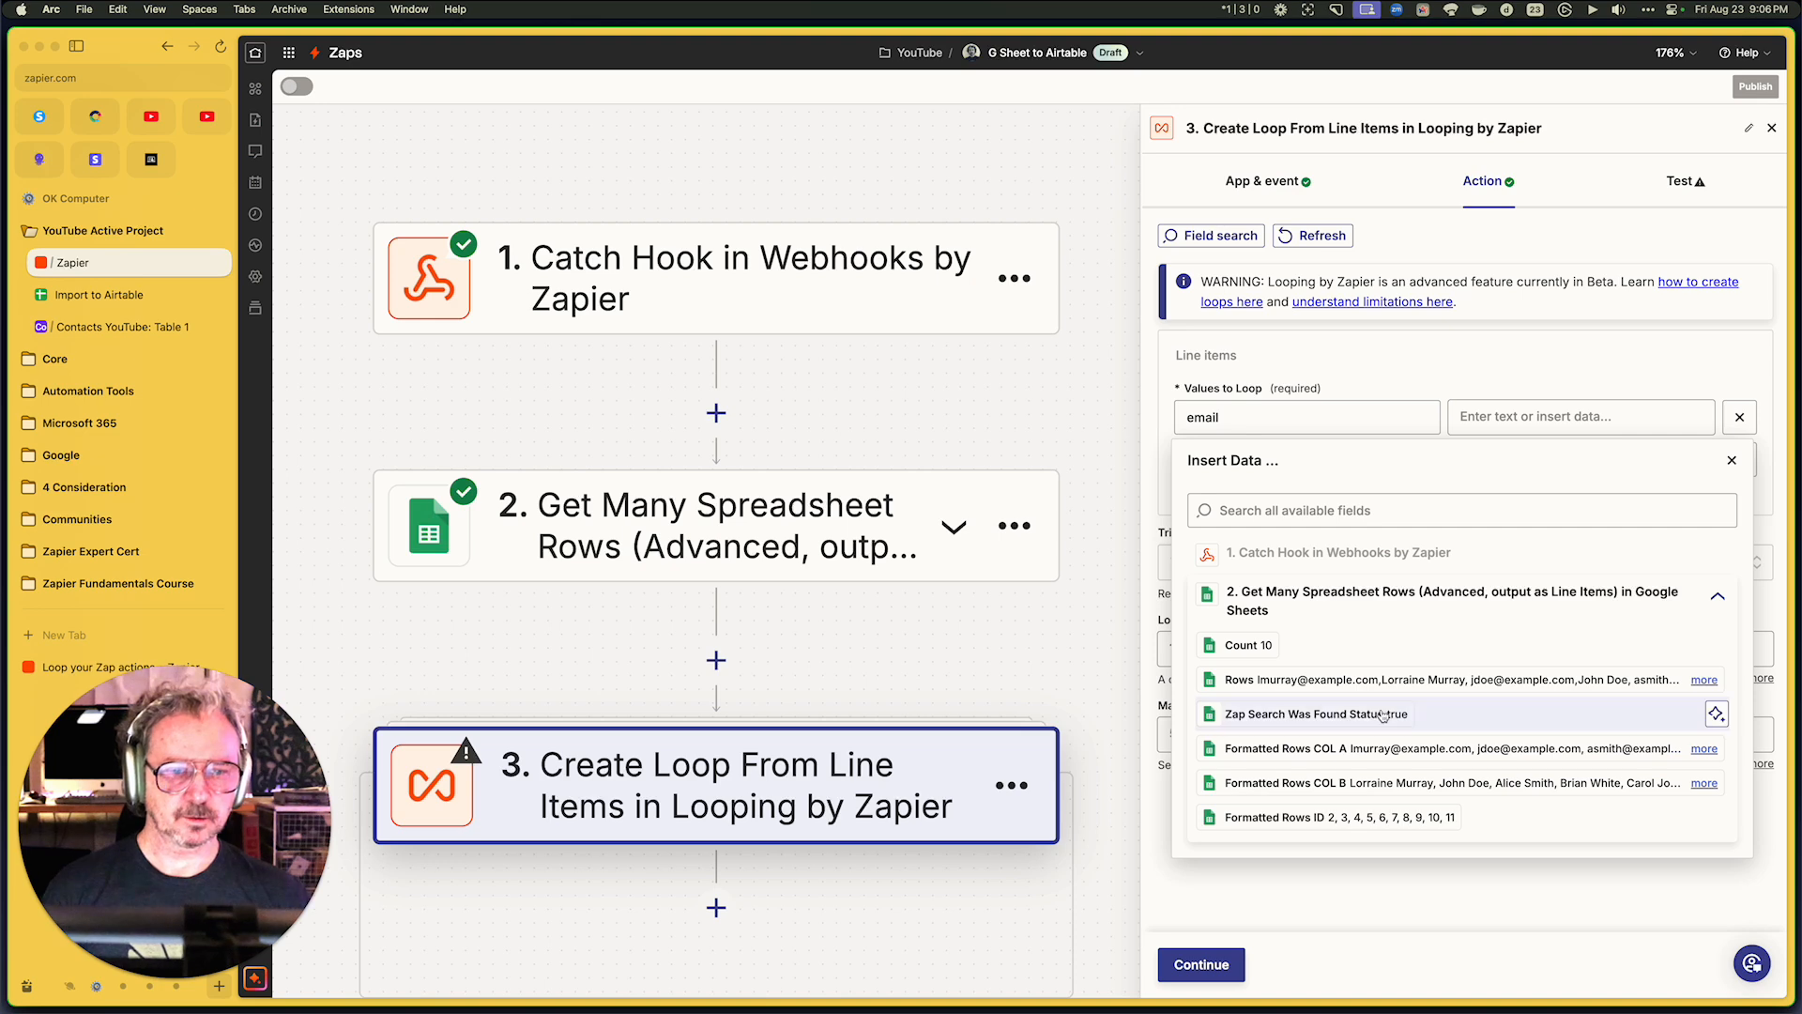
scroll(1332, 704, "down", 2)
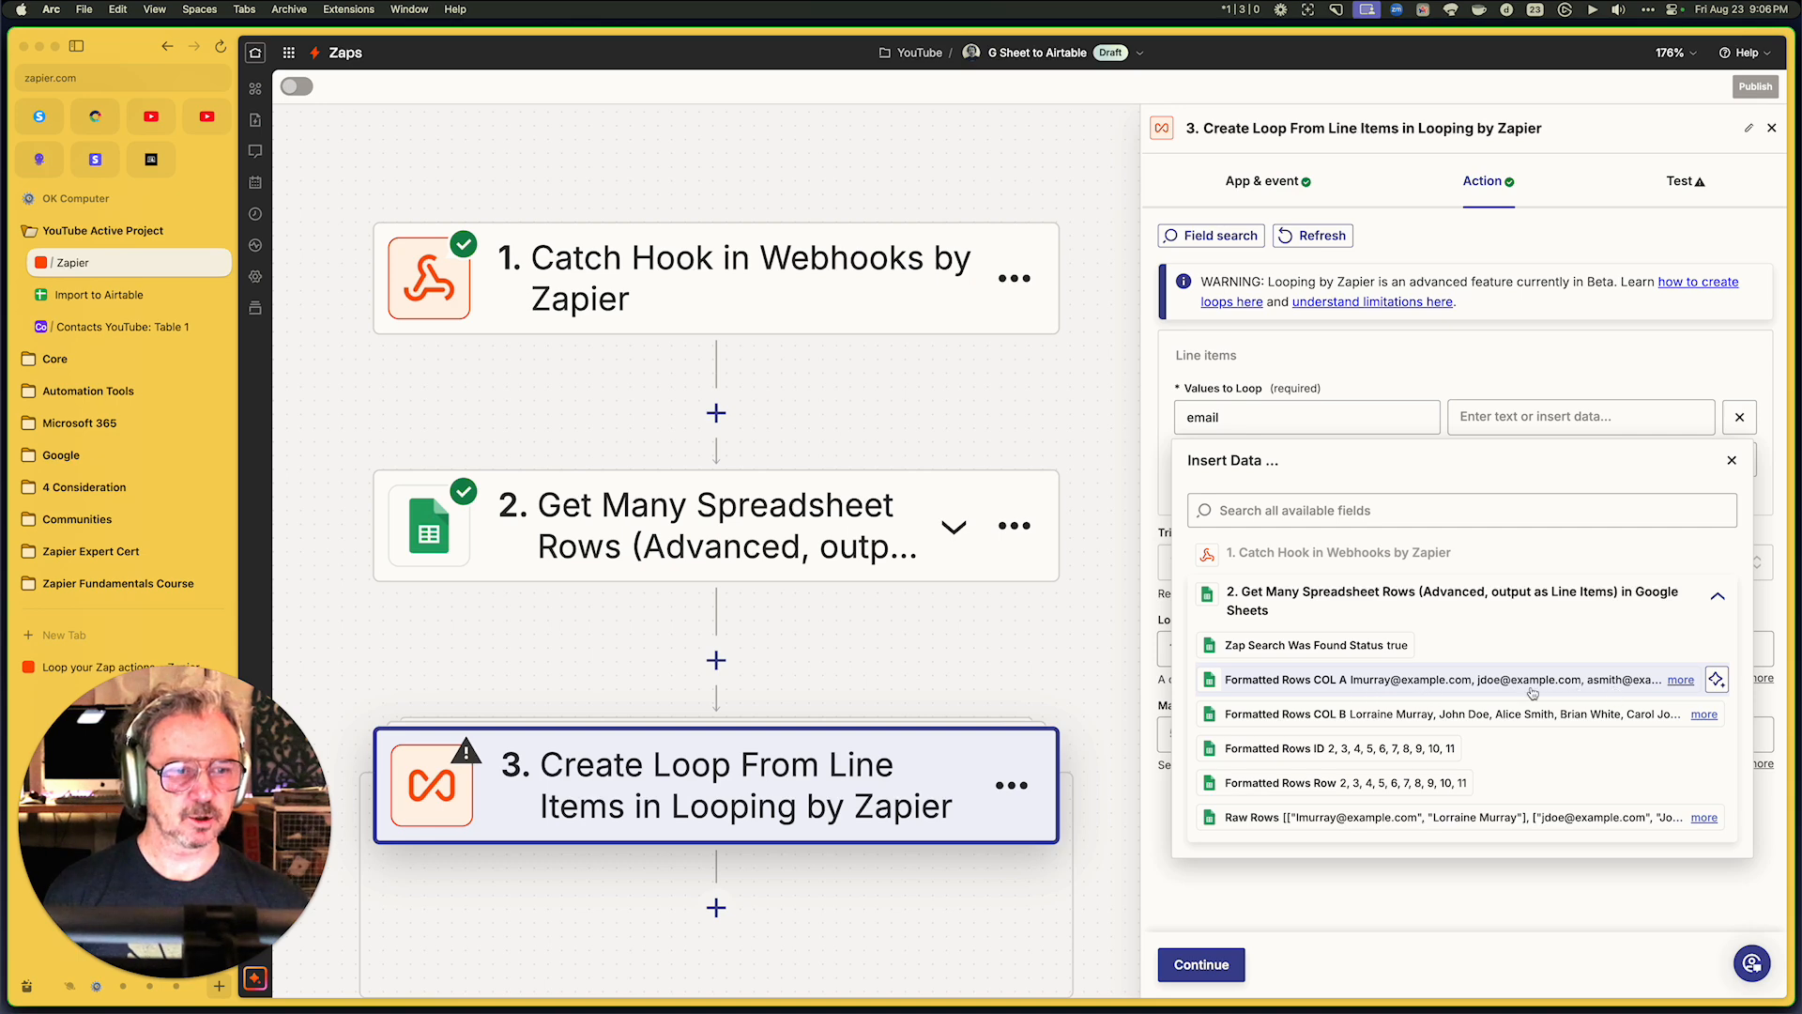
left_click(1489, 682)
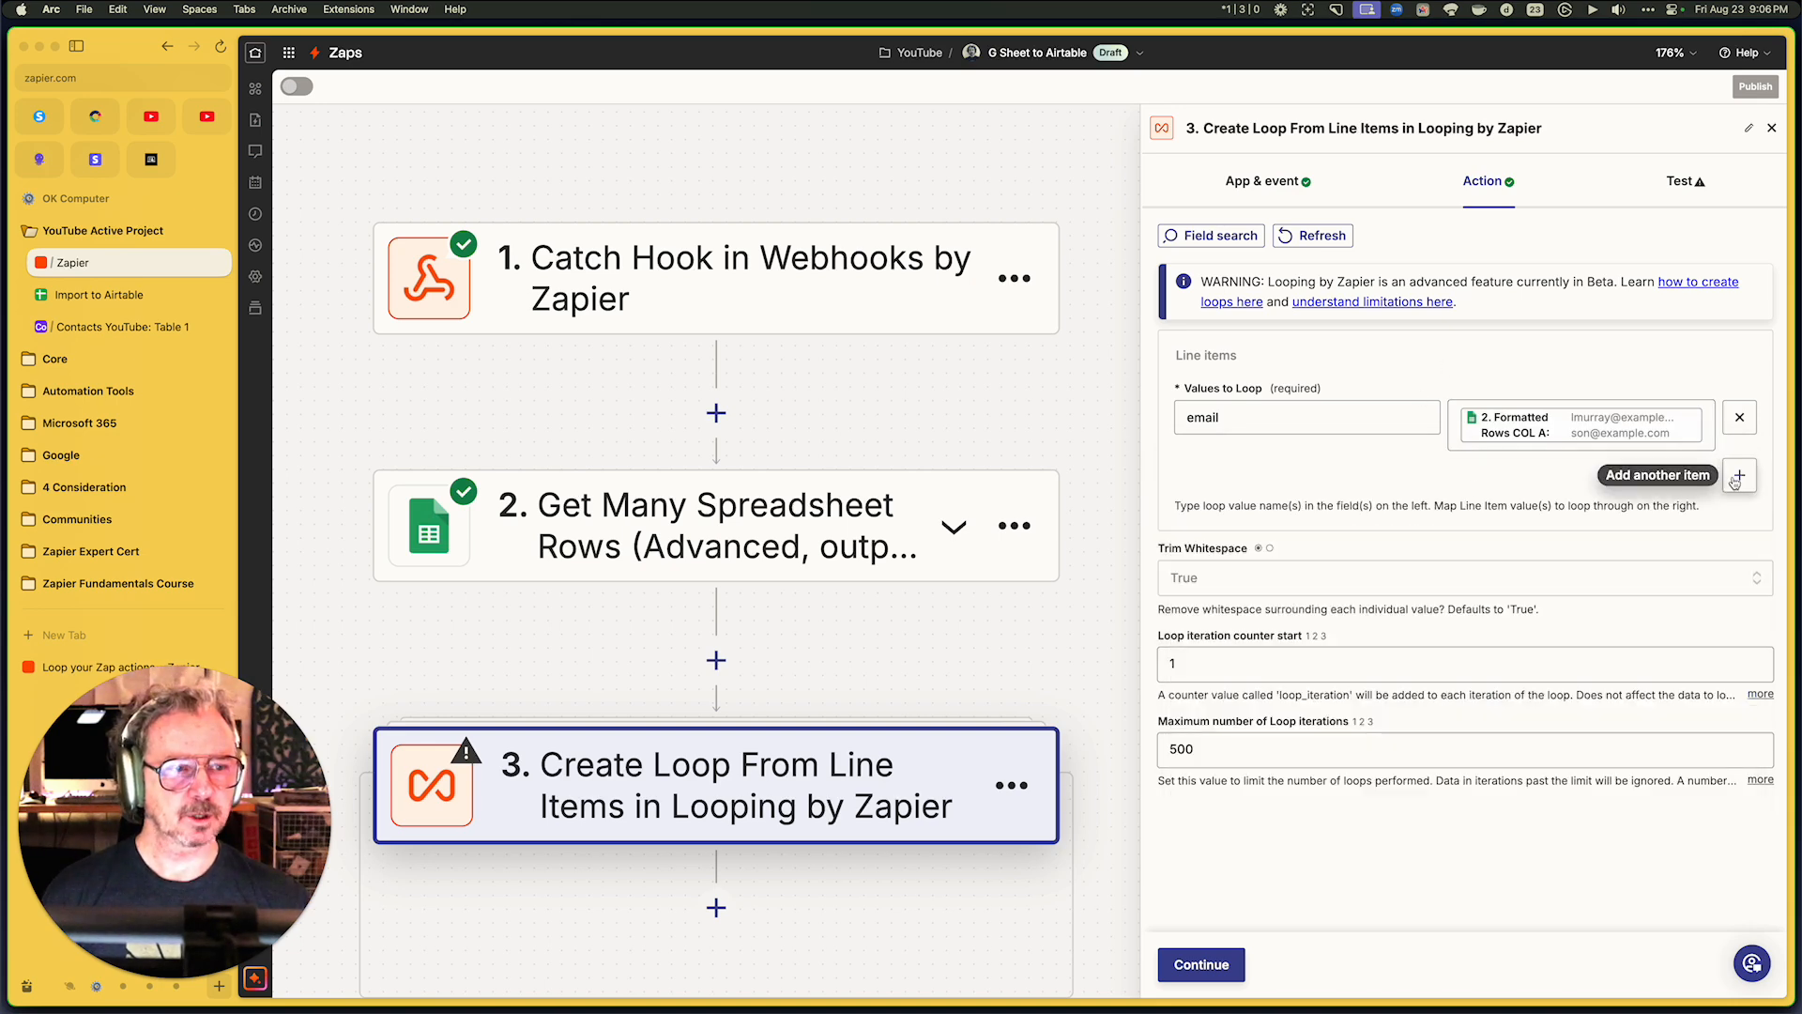
Add a second loop value named name and map it to Formatted Rows COL B from the Google Sheets step
left_click(1738, 477)
left_click(1290, 484)
type("n")
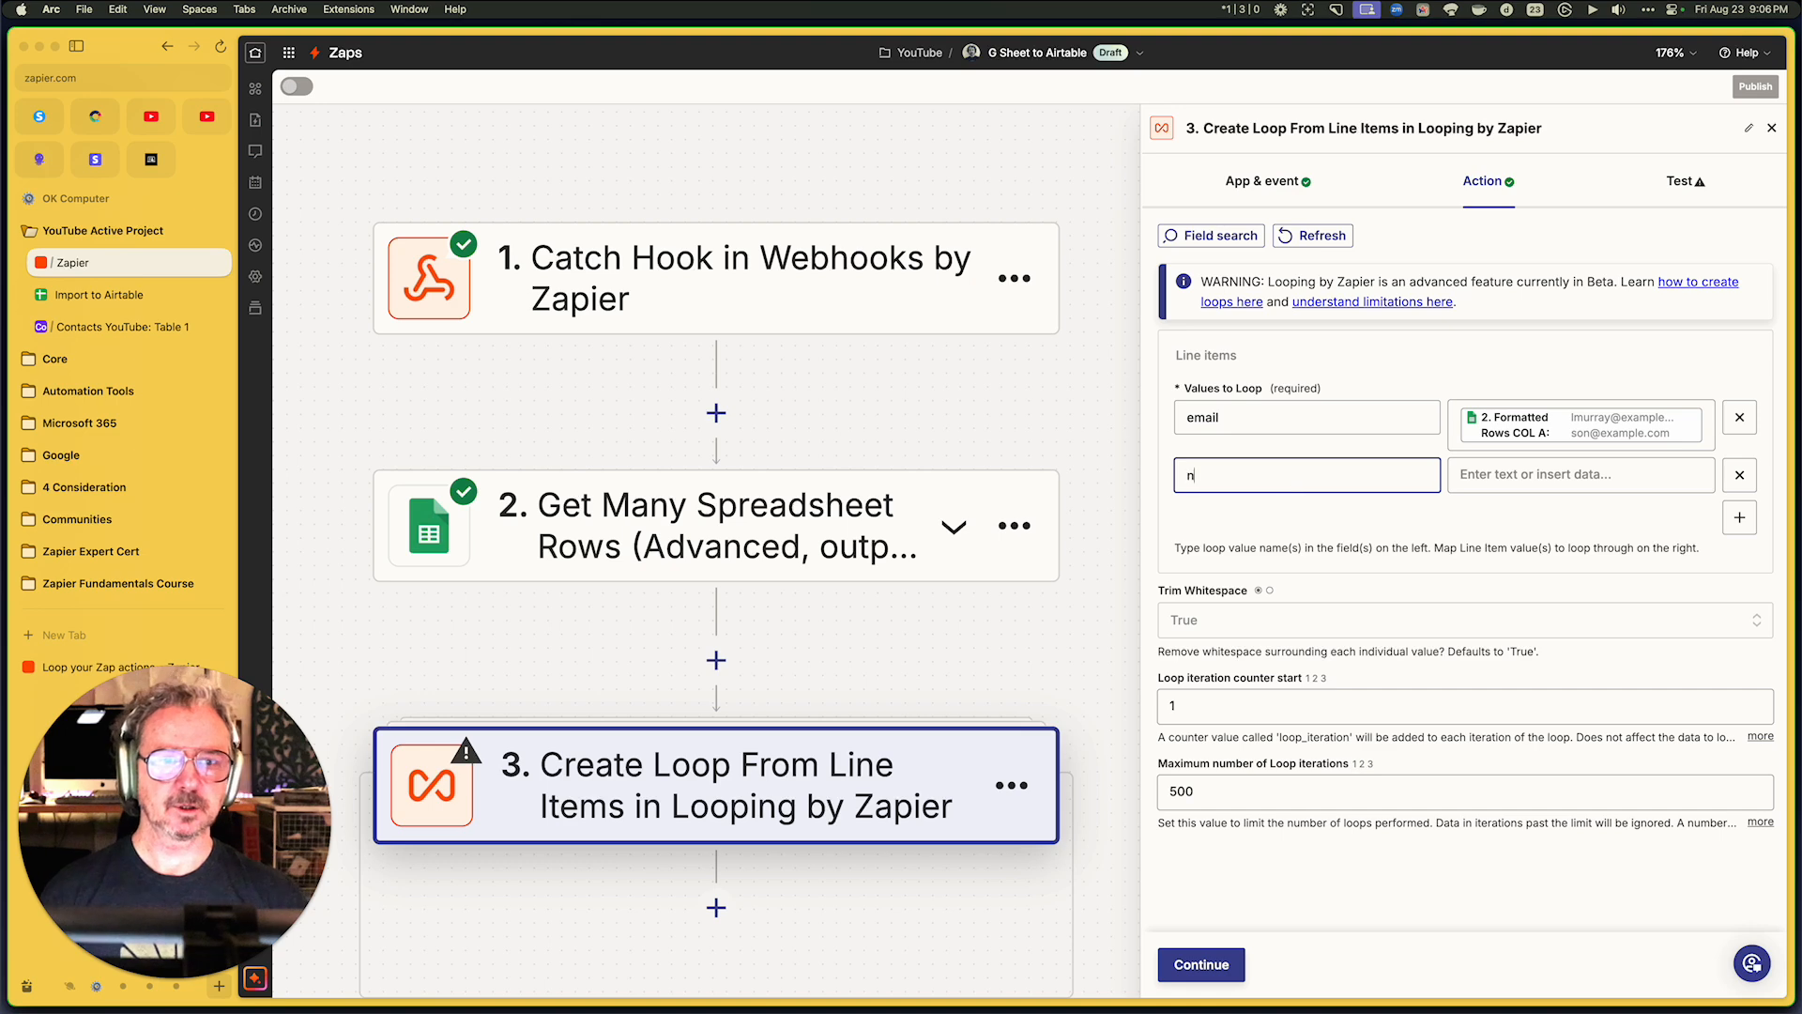
type("ame")
left_click(1505, 477)
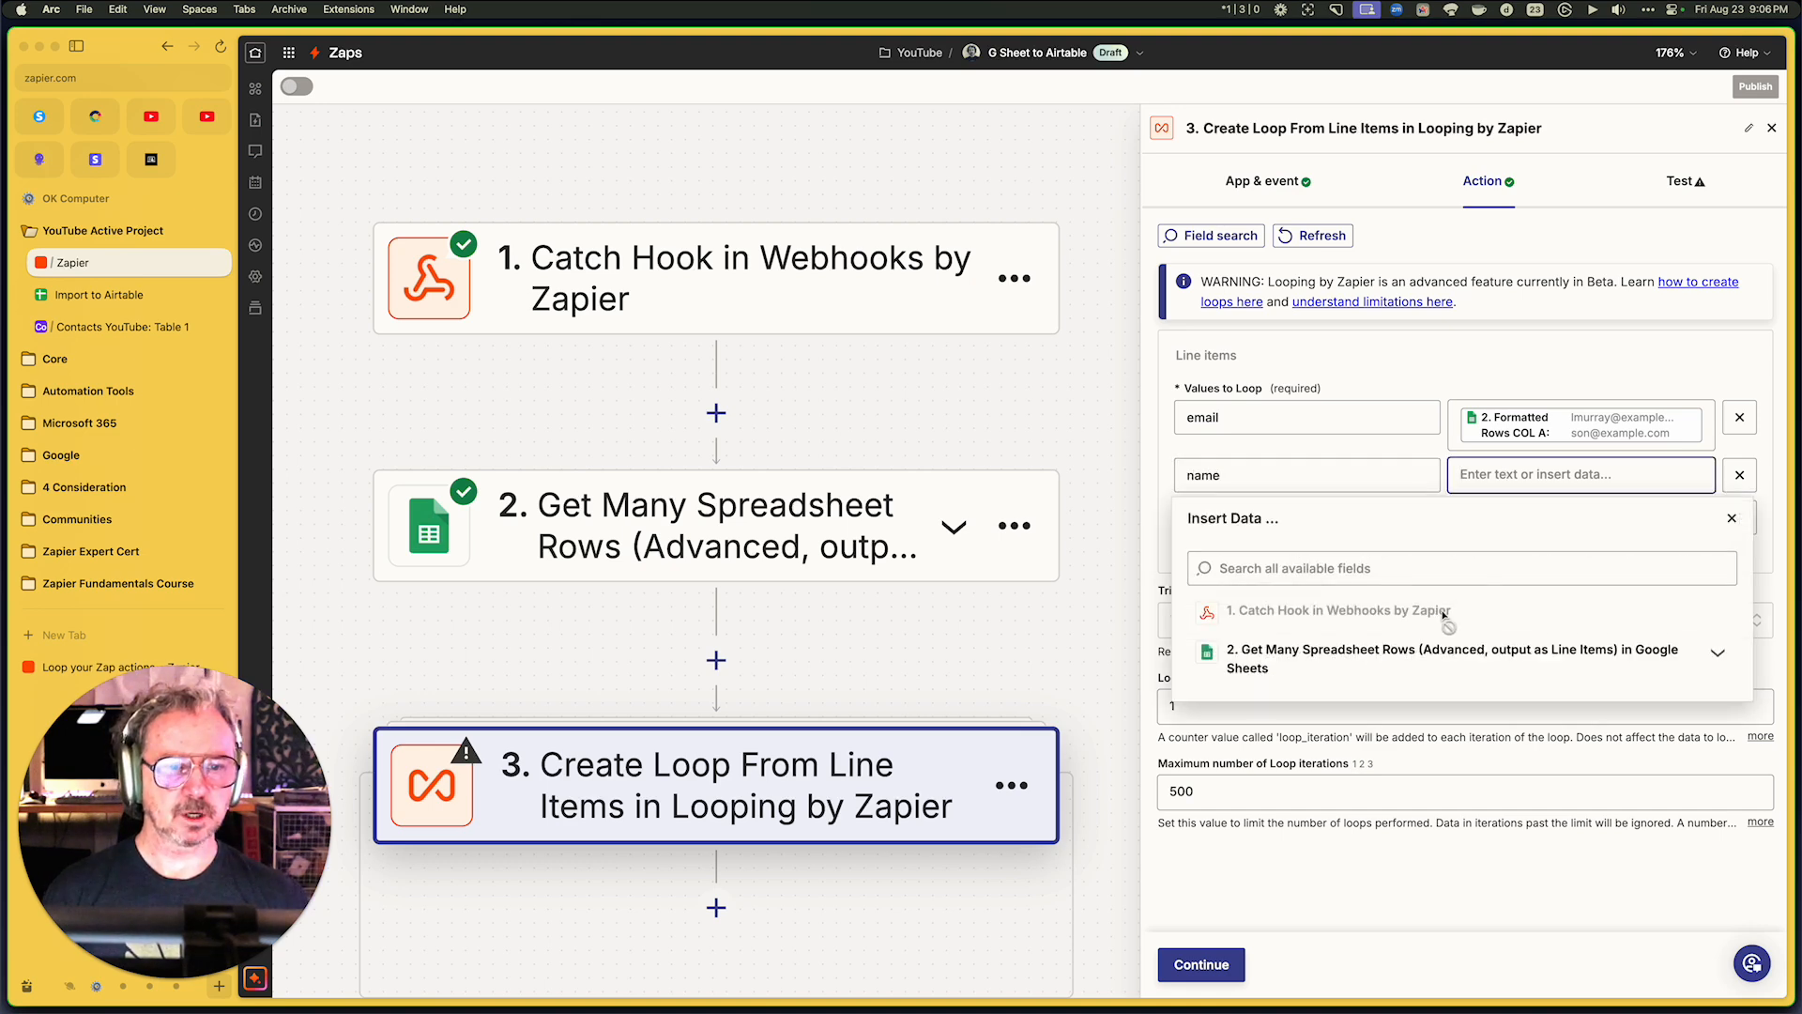
left_click(1440, 653)
scroll(1433, 706, "down", 2)
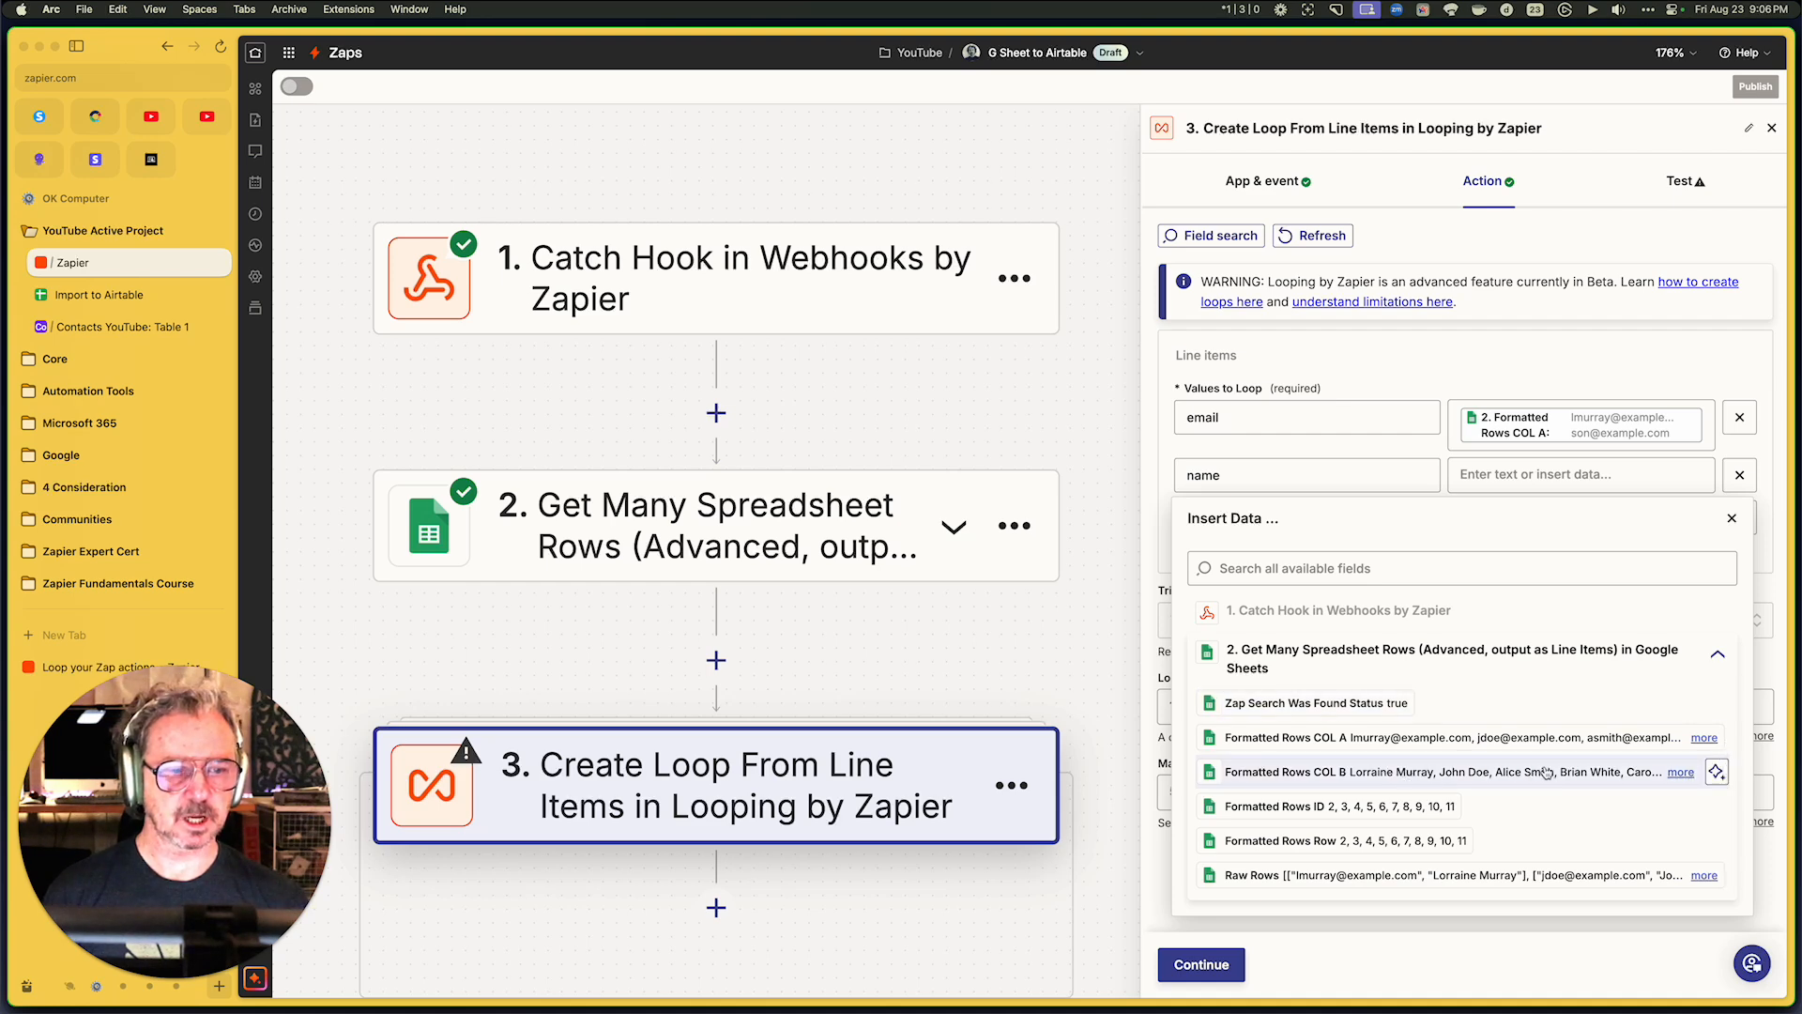
left_click(1544, 773)
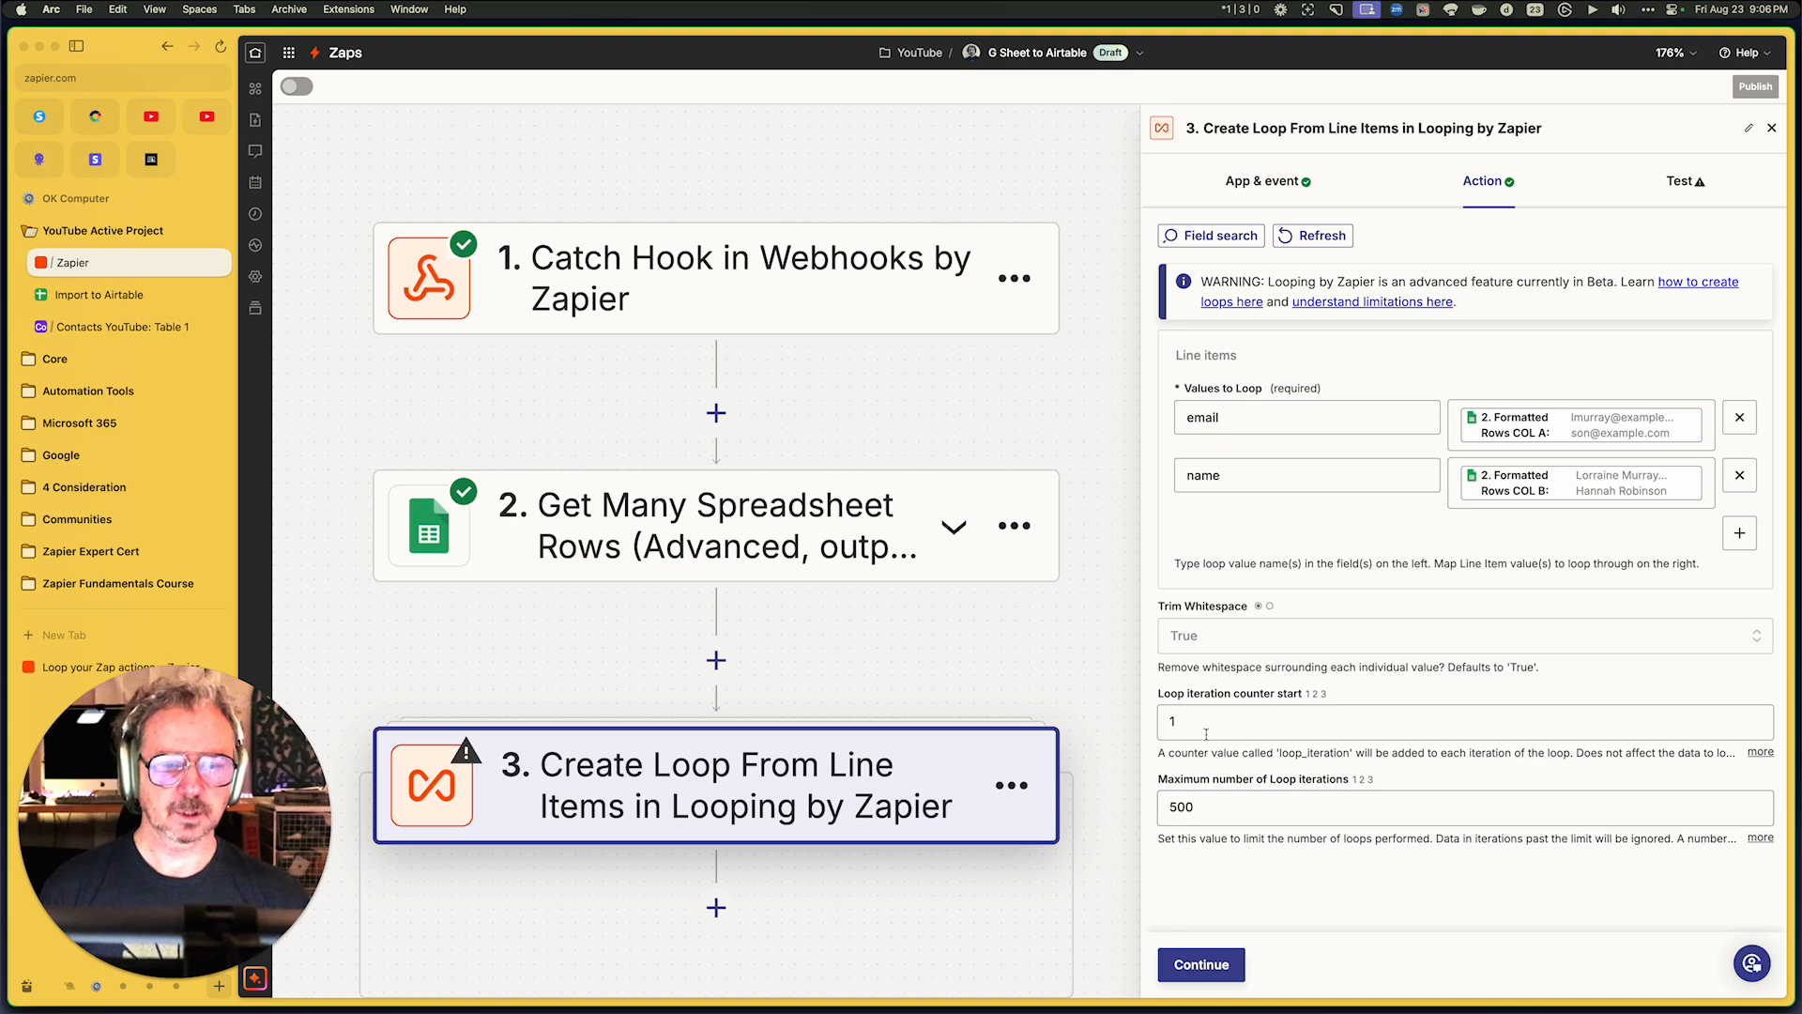
Run the loop step's test and review the email and name values output for each iteration
left_click(1228, 961)
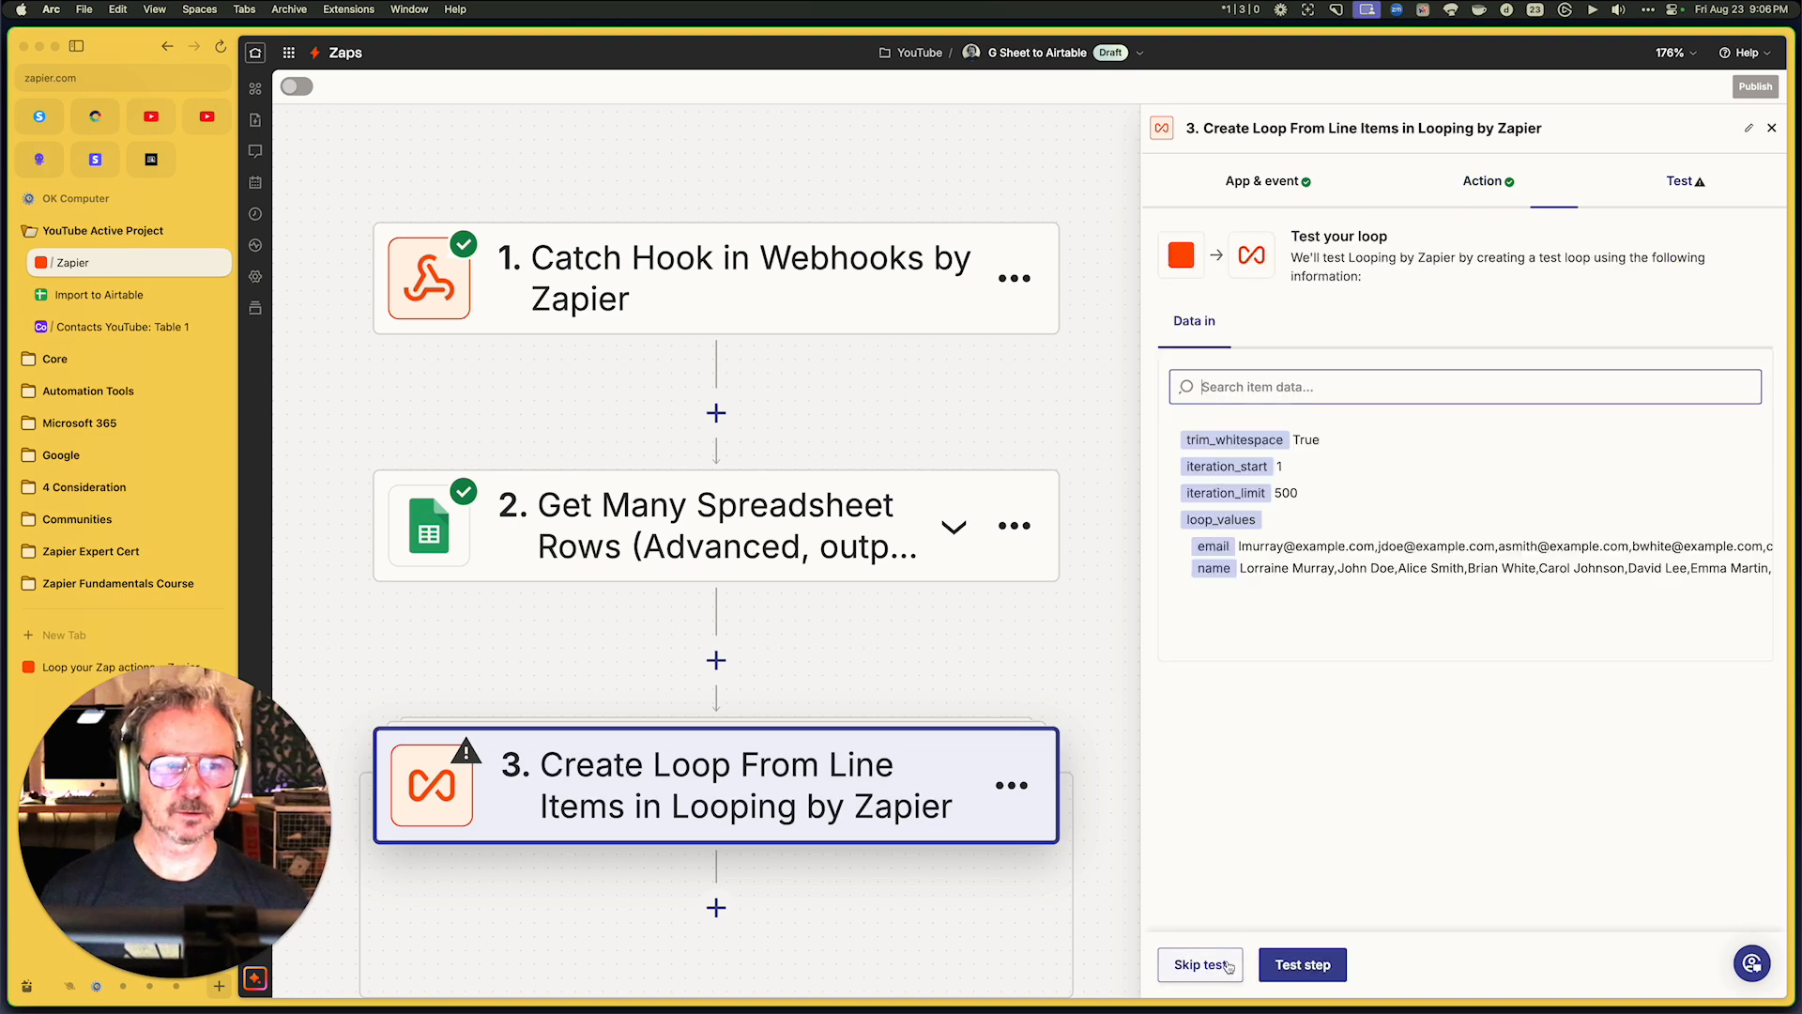
left_click(1283, 972)
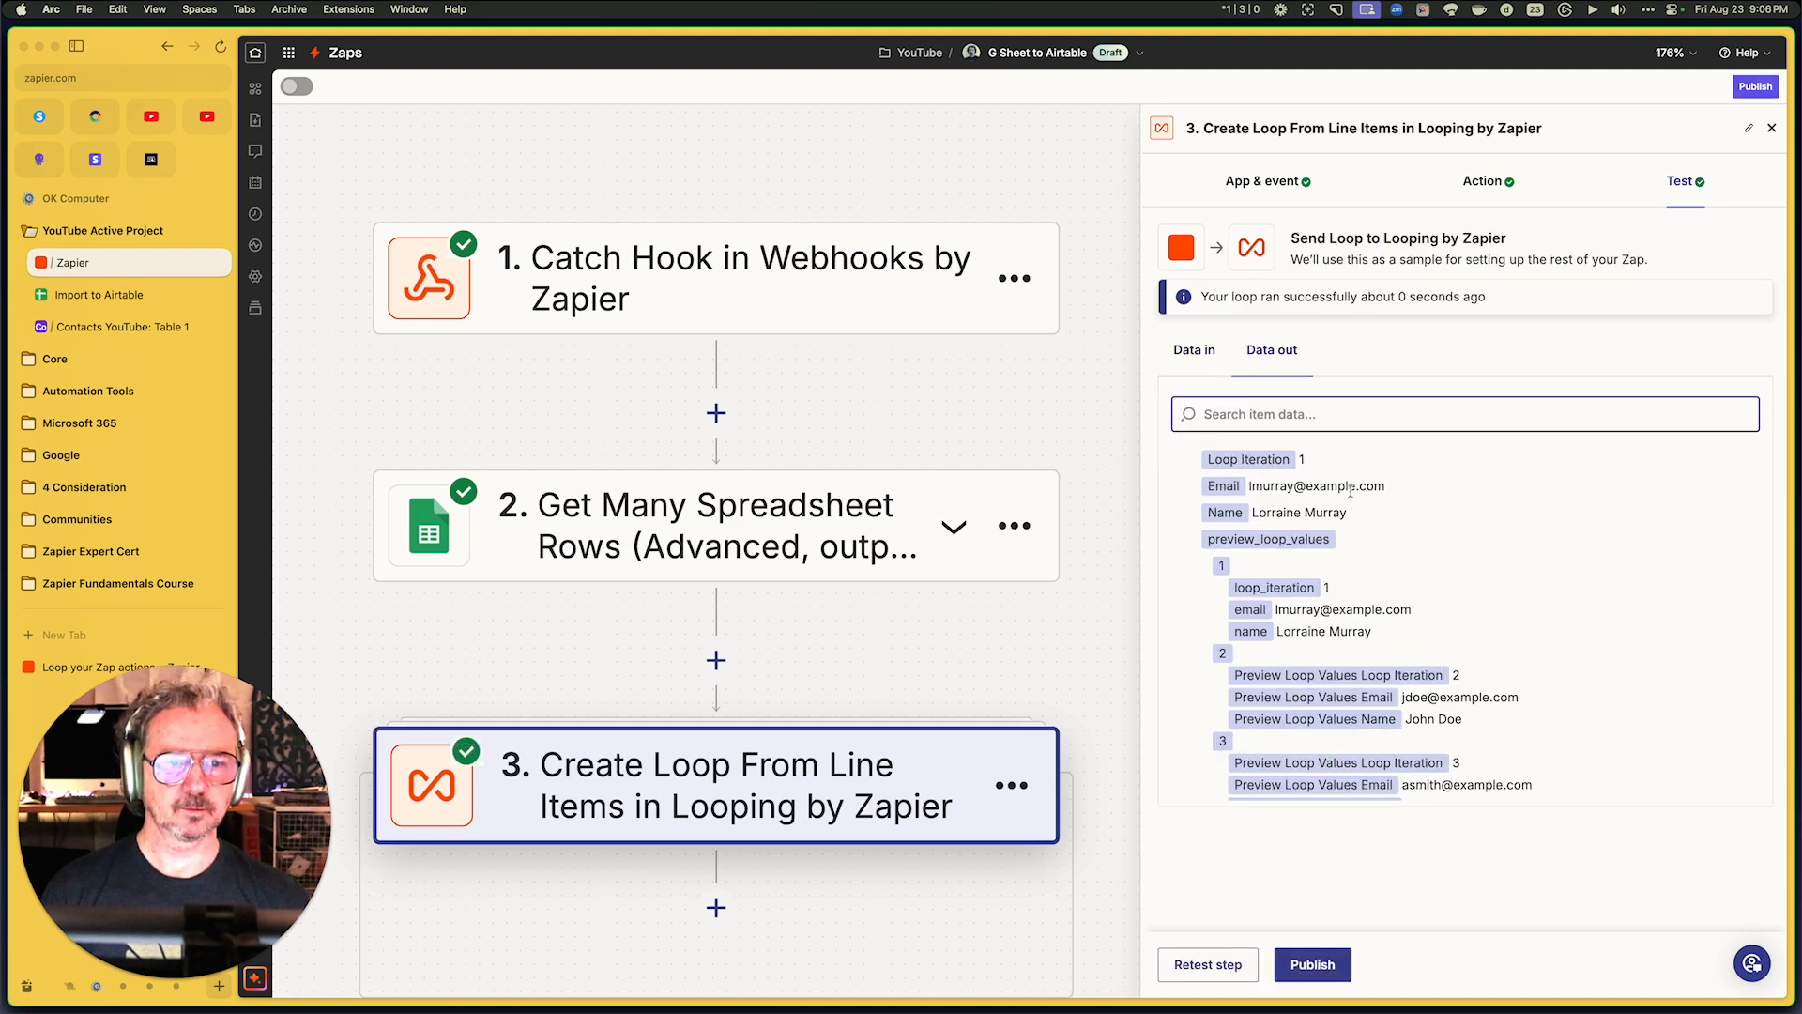
scroll(1355, 561, "down", 3)
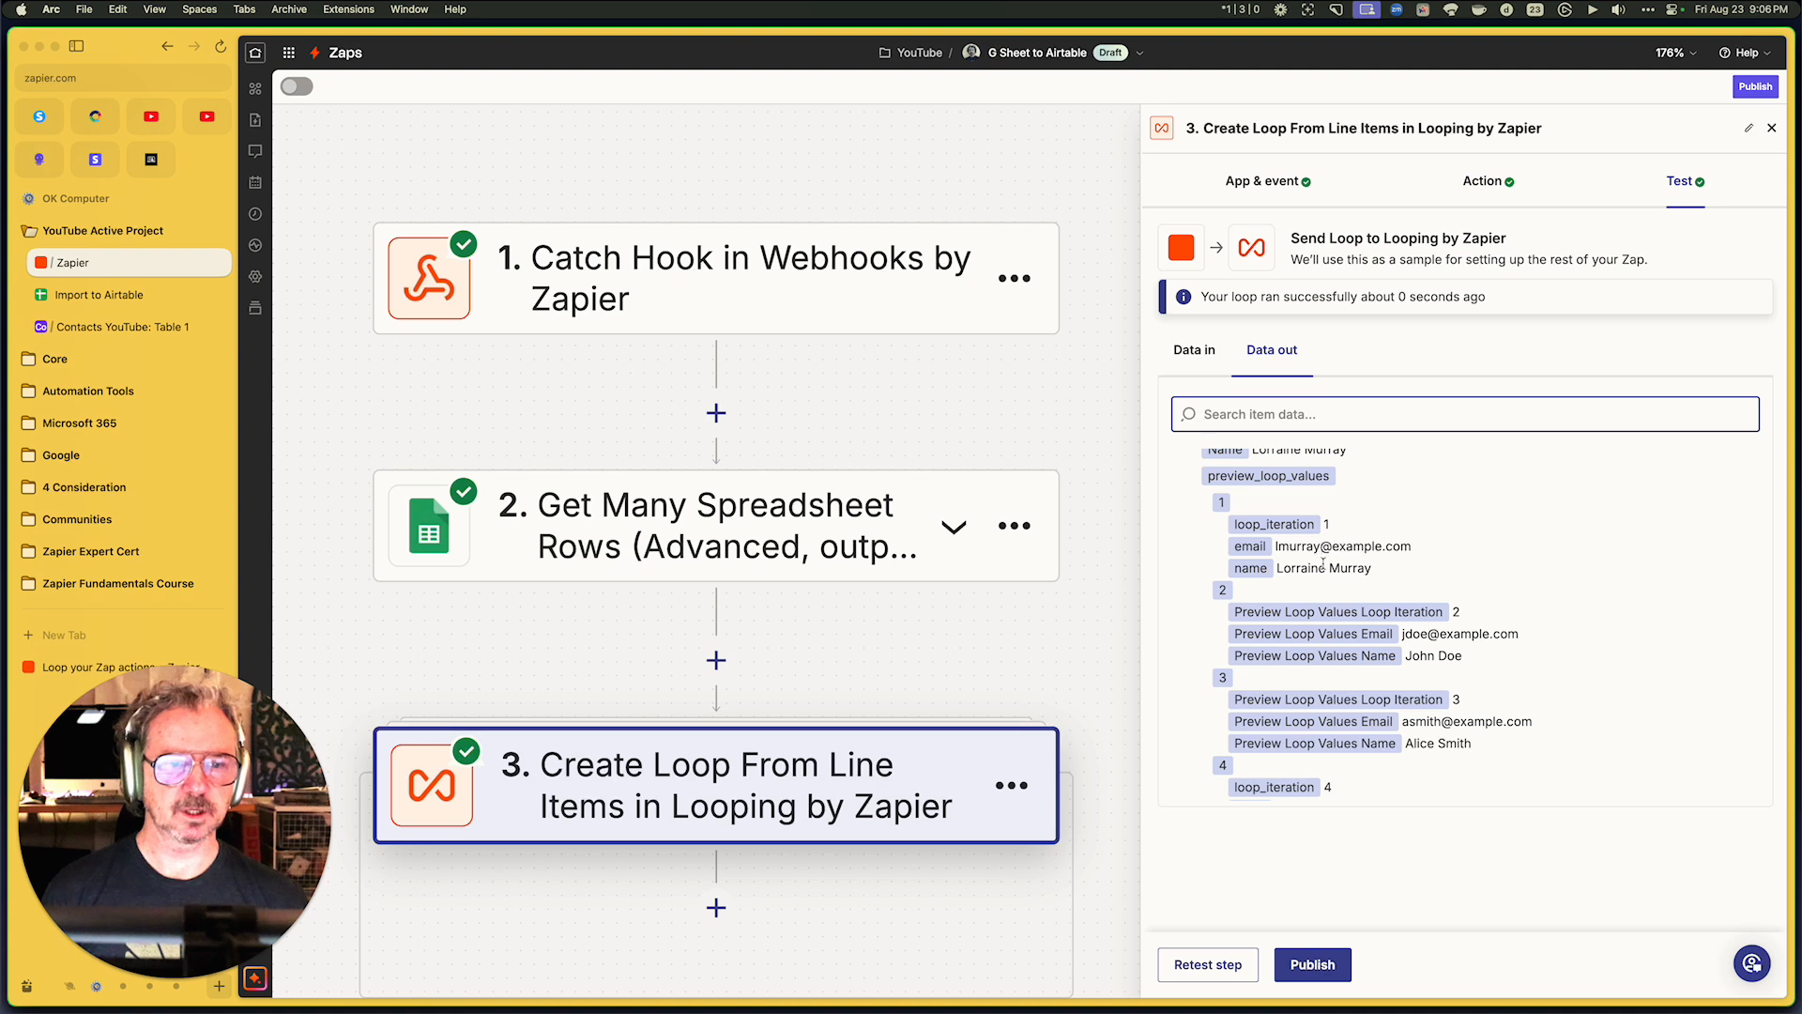
scroll(1222, 580, "down", 2)
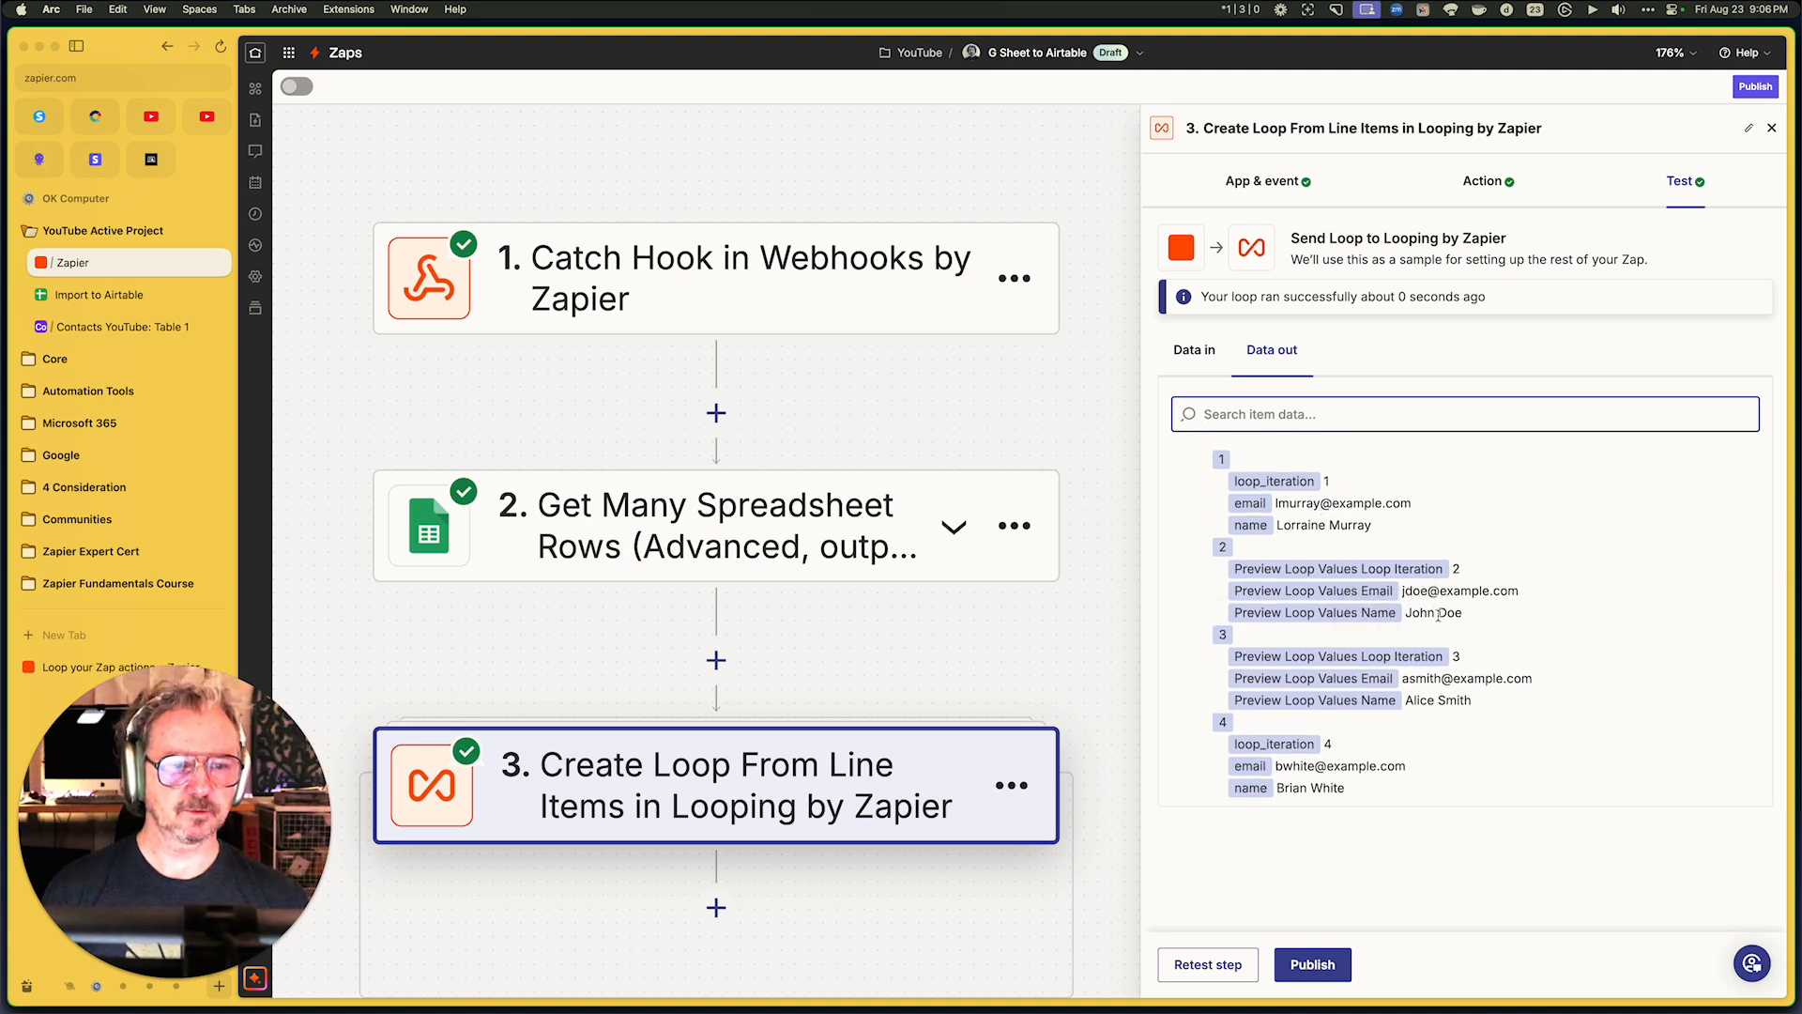
scroll(1479, 707, "down", 10)
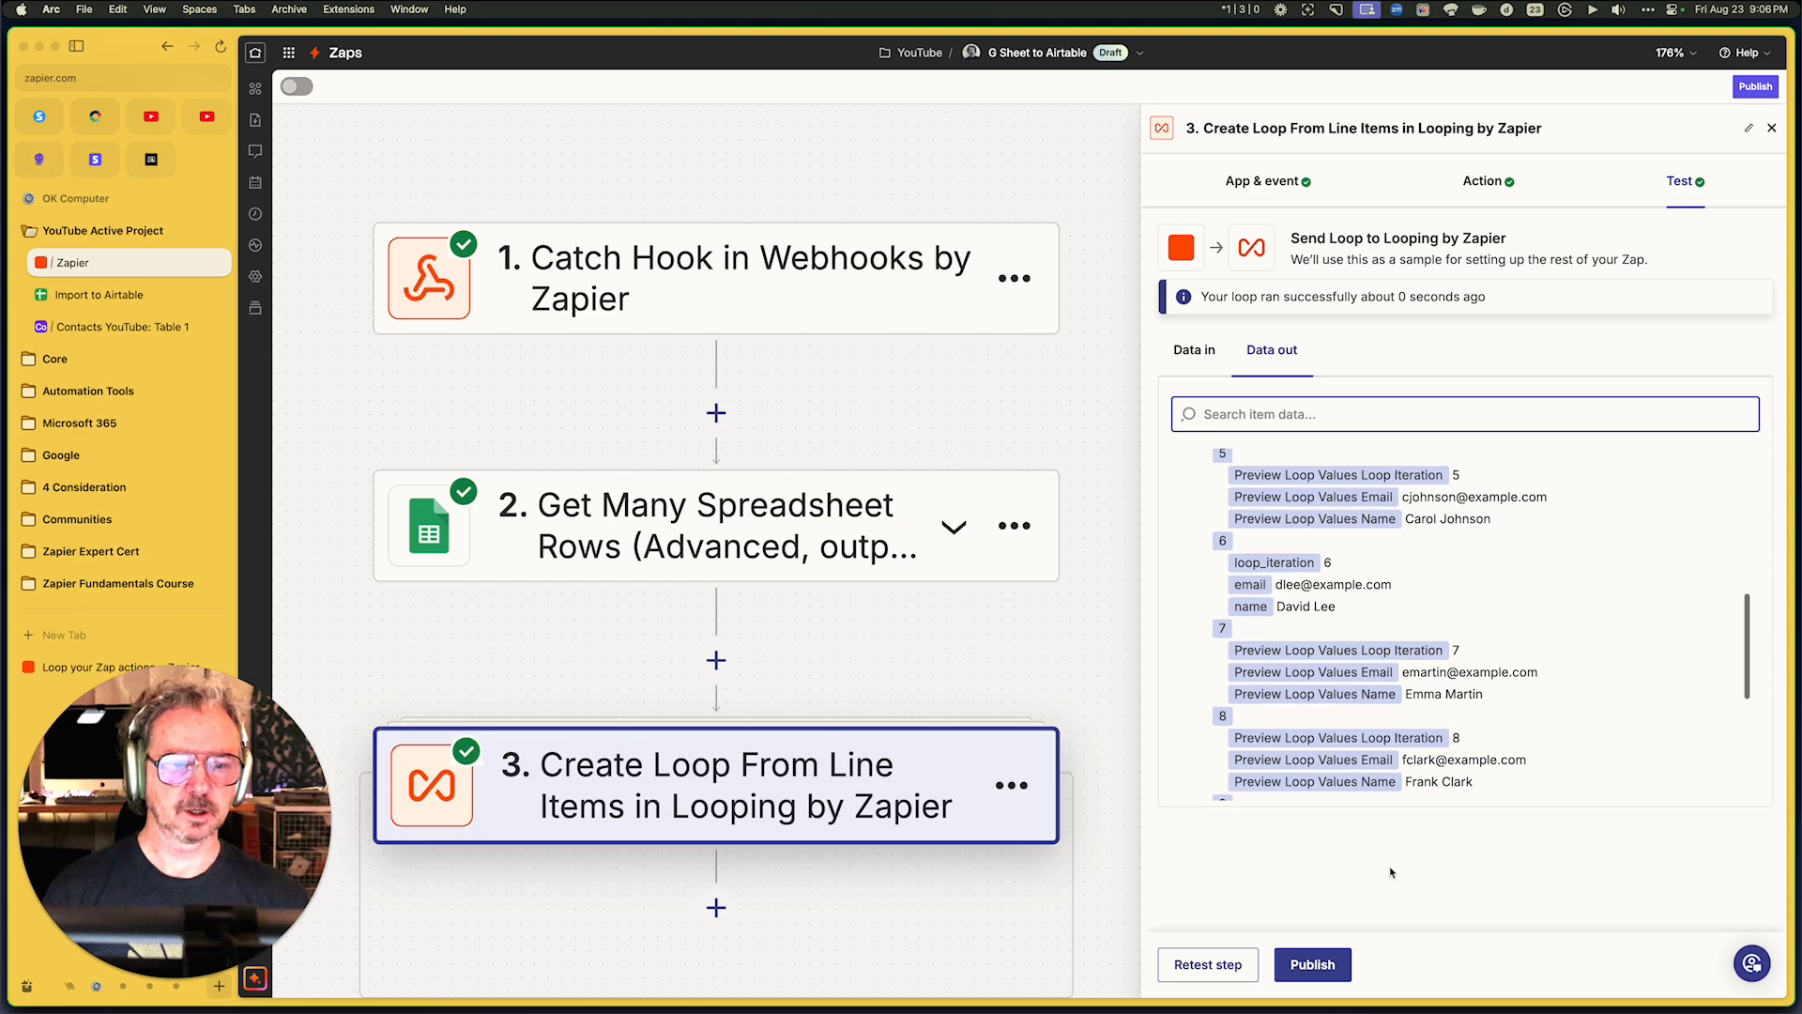
Check the Name column in the source sheet, and add a Formatter by Zapier step with the Text event inside the loop
scroll(1051, 858, "down", 5)
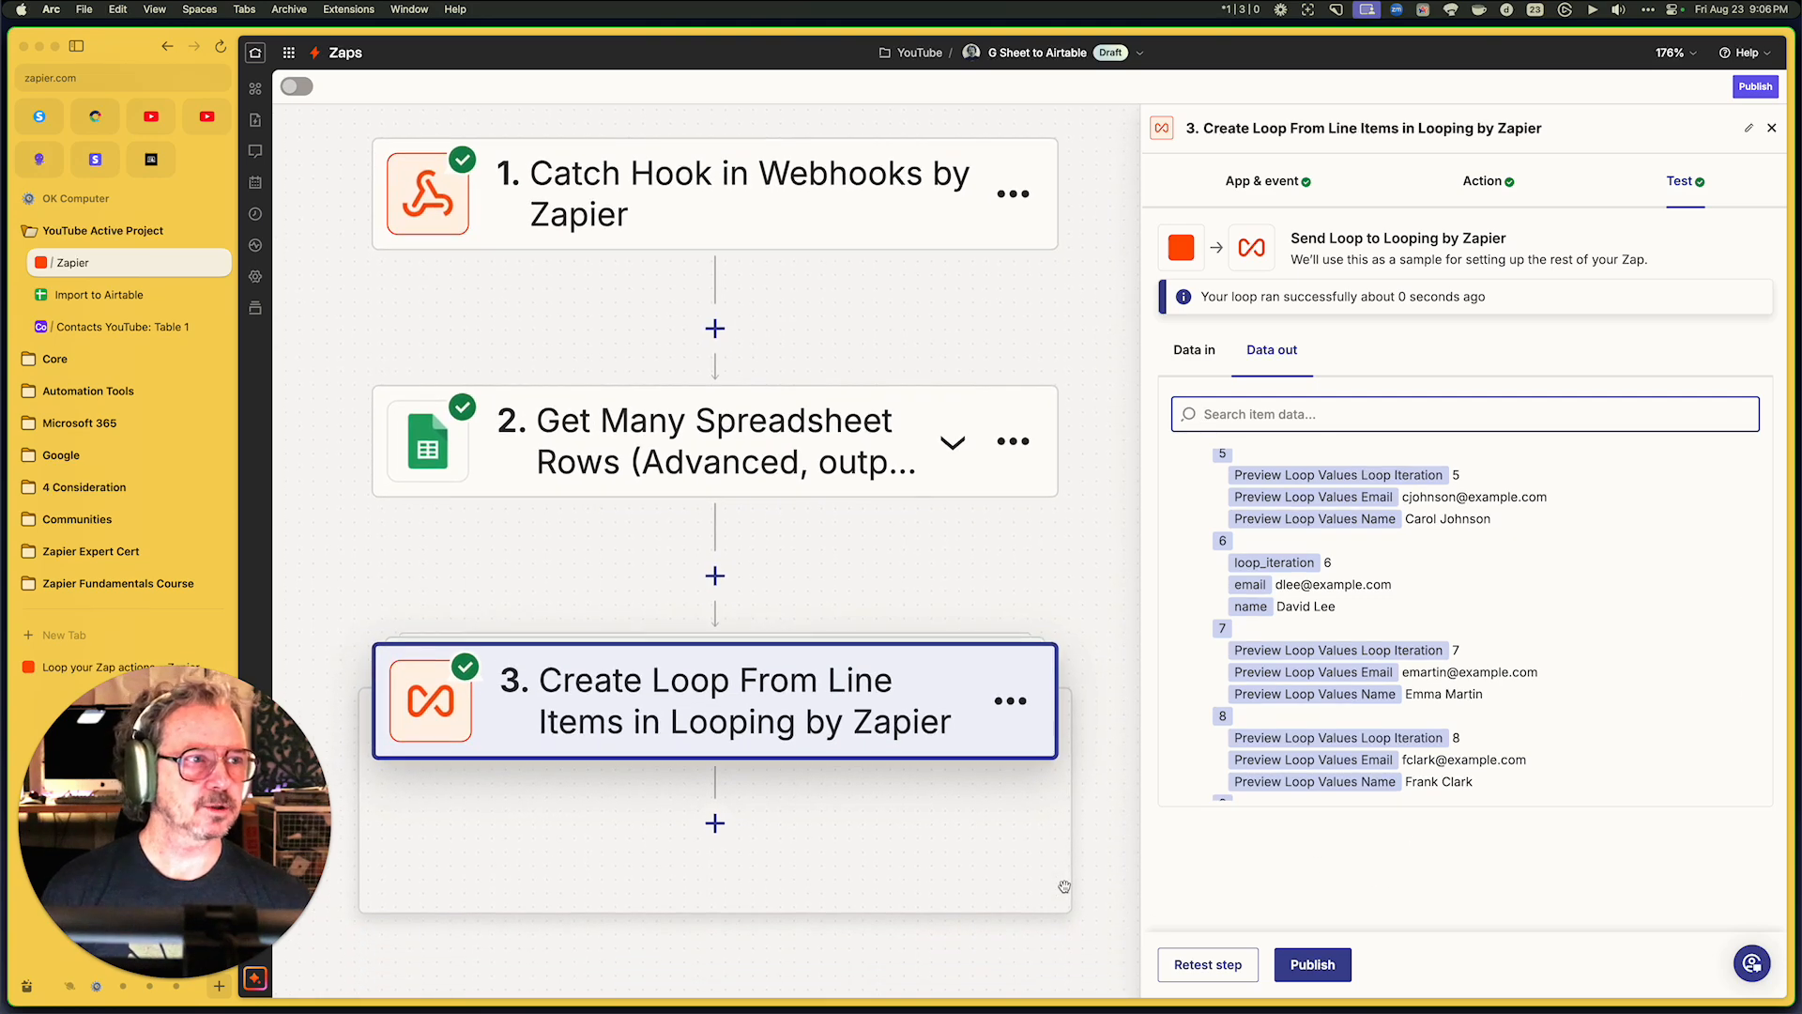
scroll(1064, 886, "down", 4)
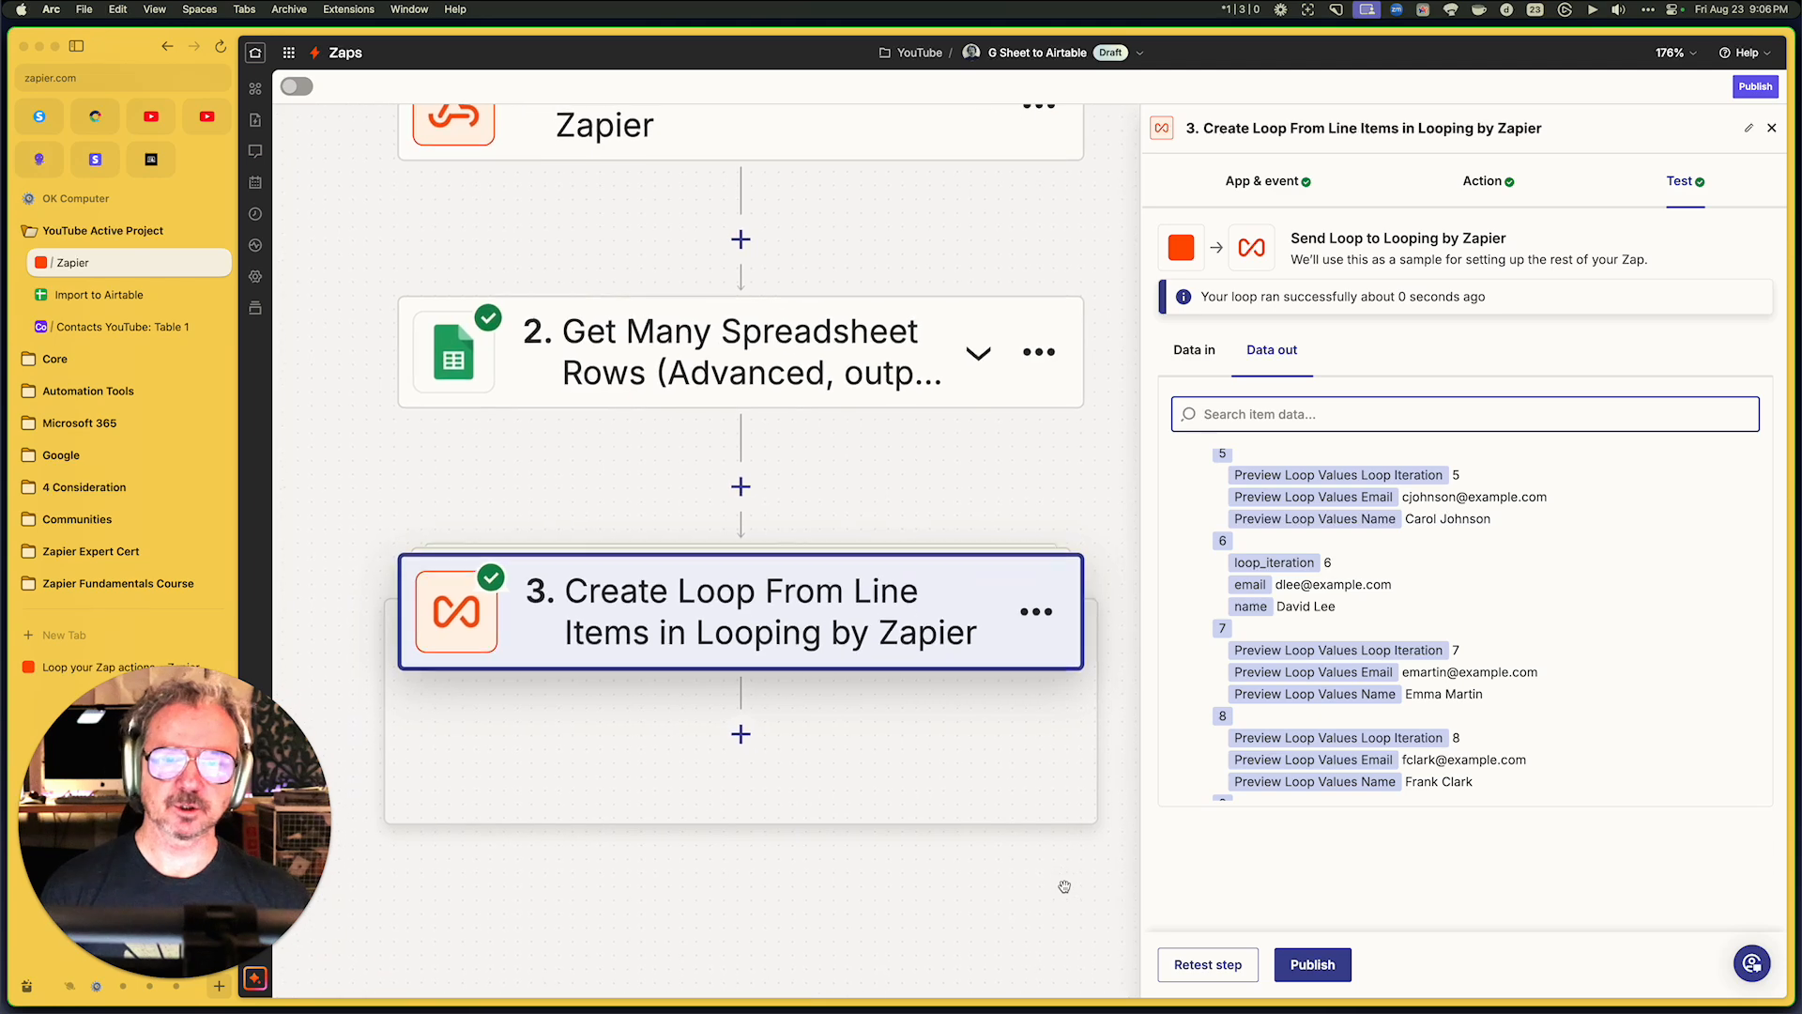
left_click(130, 296)
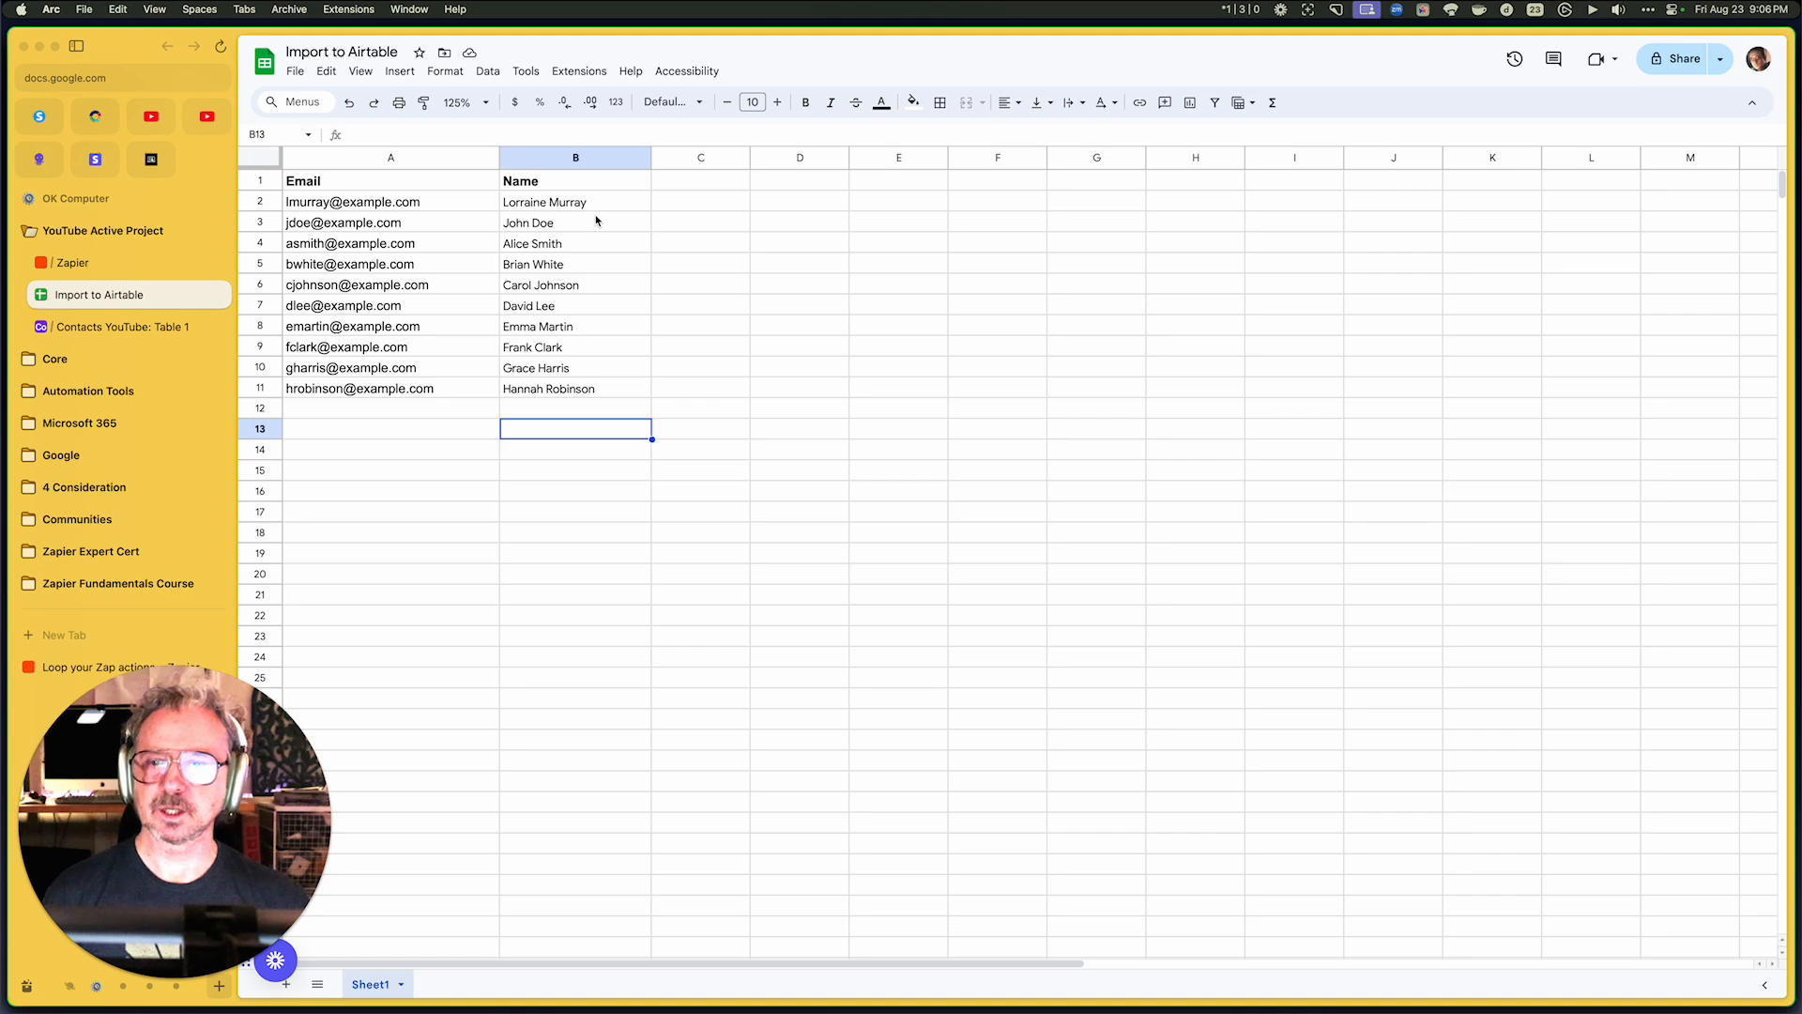
left_click(94, 263)
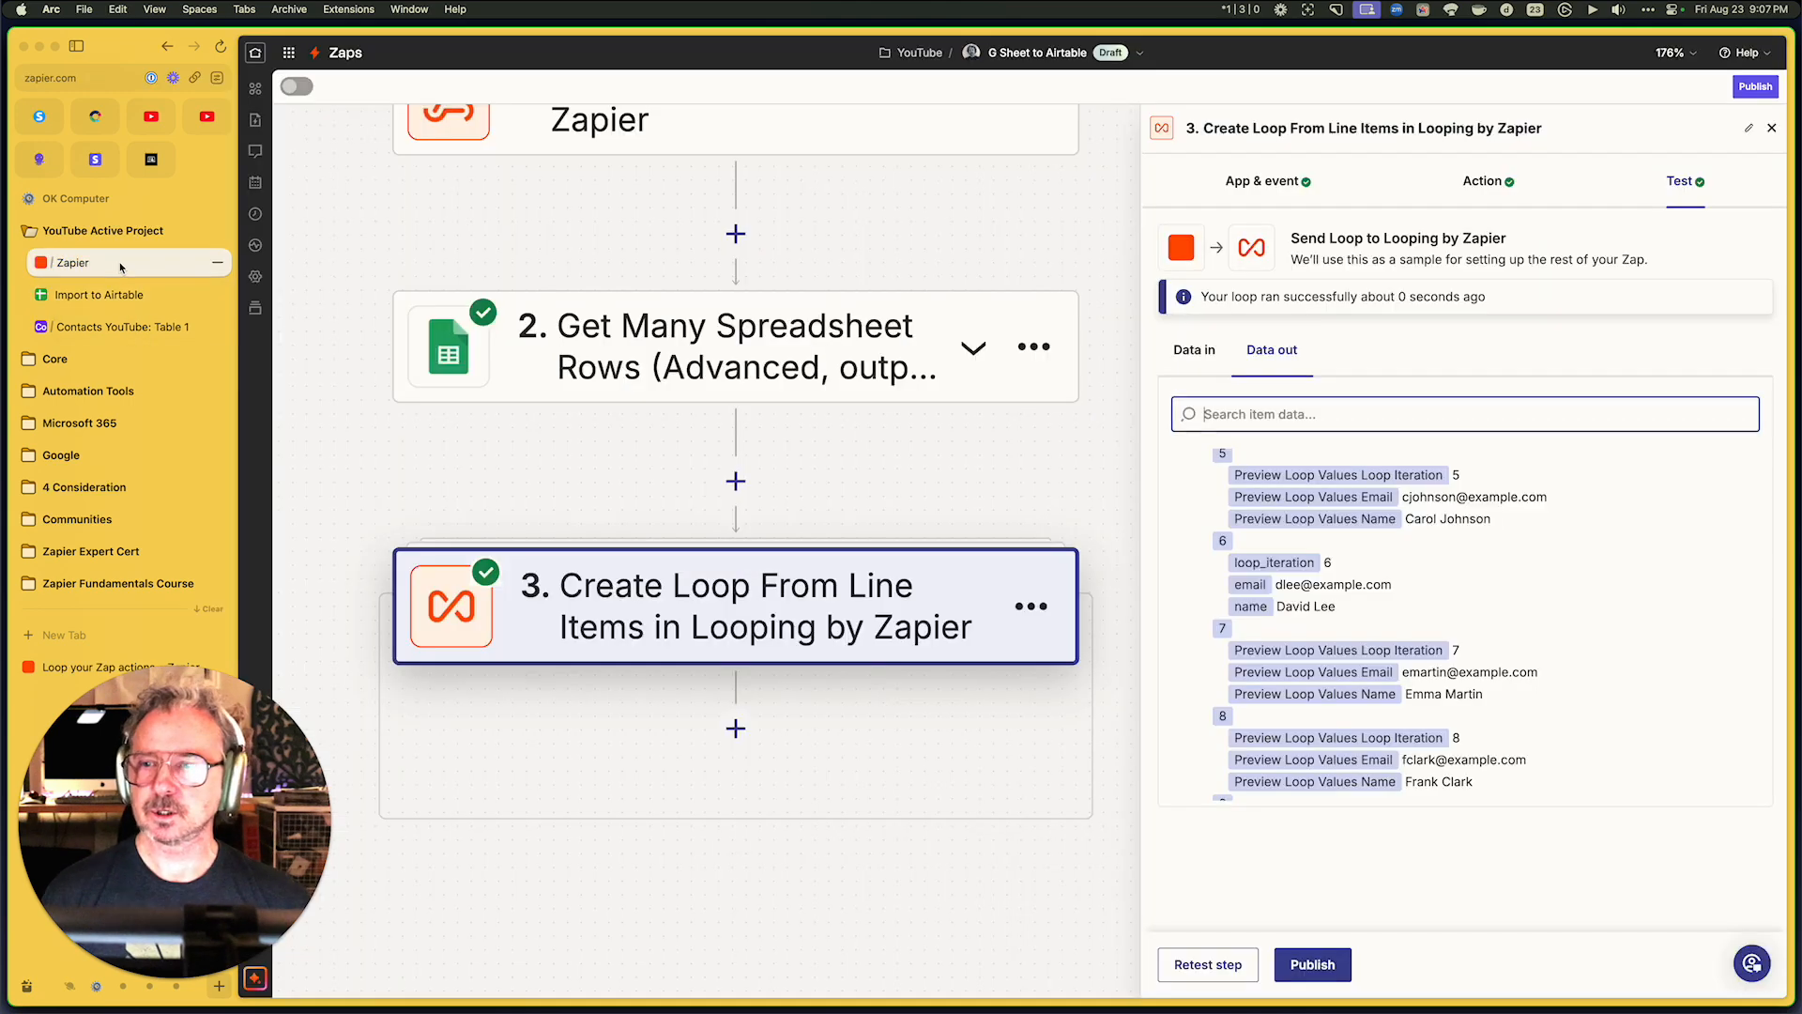
left_click(736, 728)
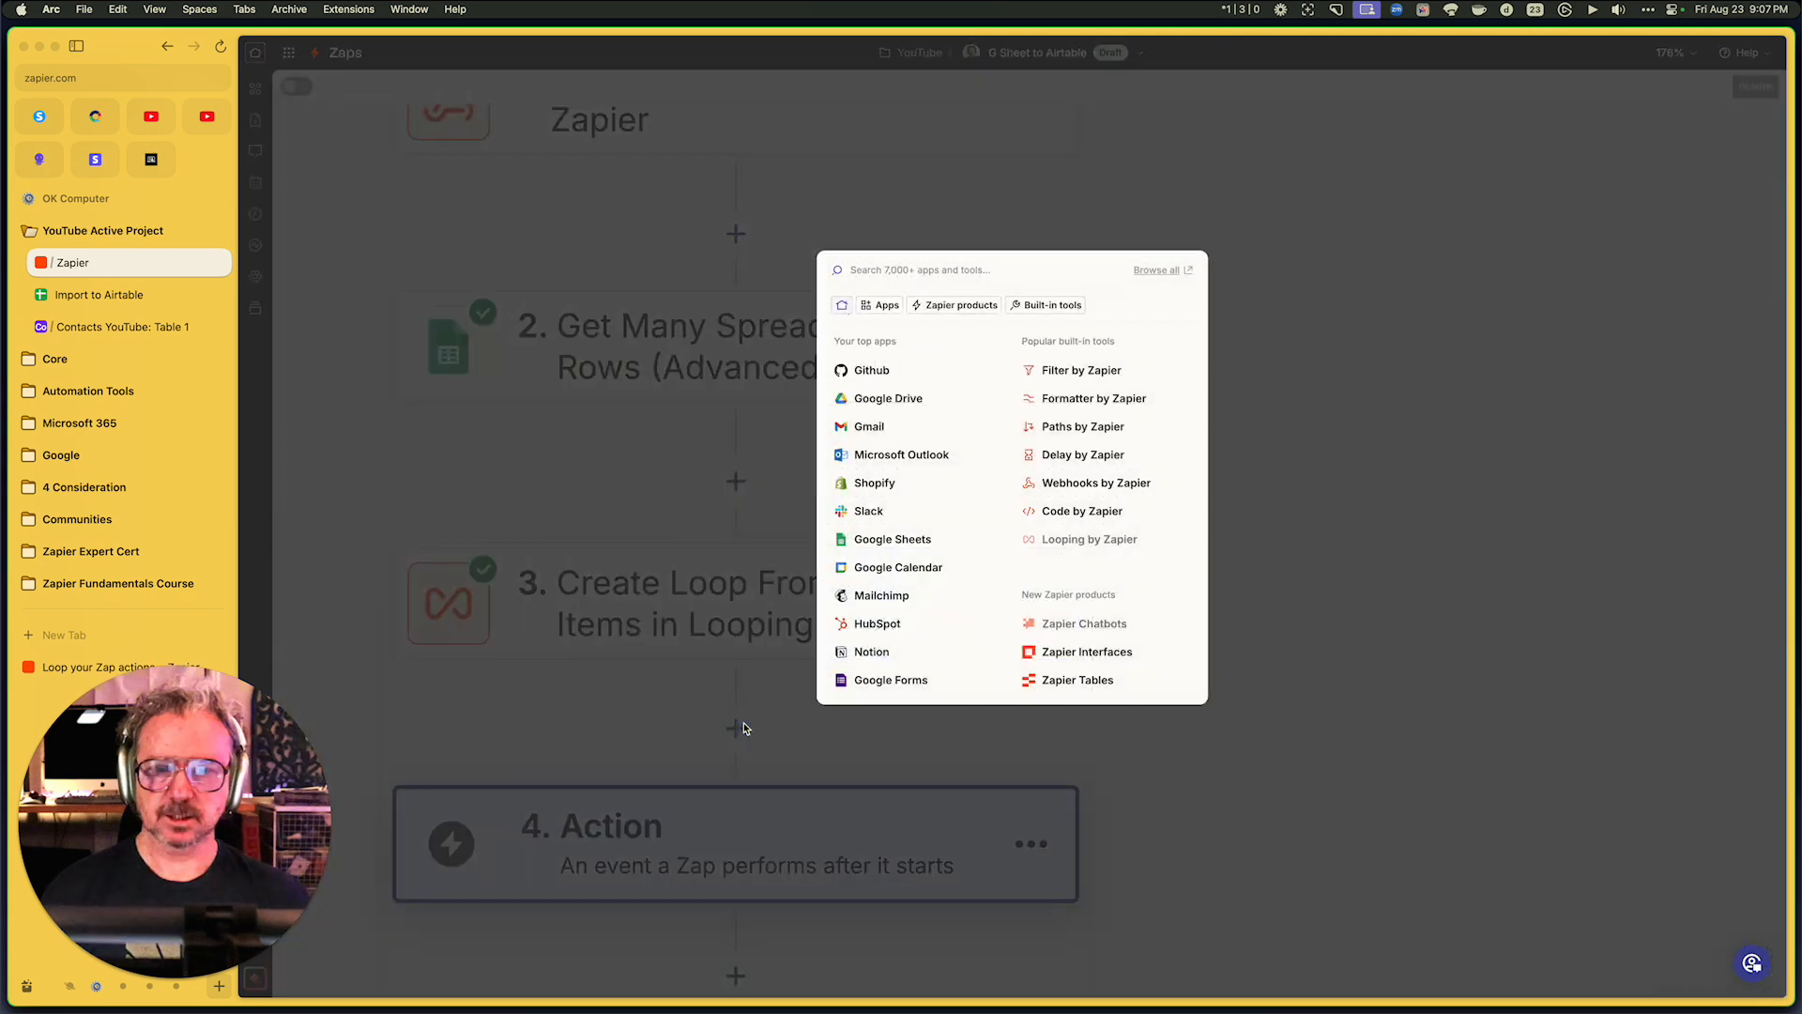
left_click(1080, 399)
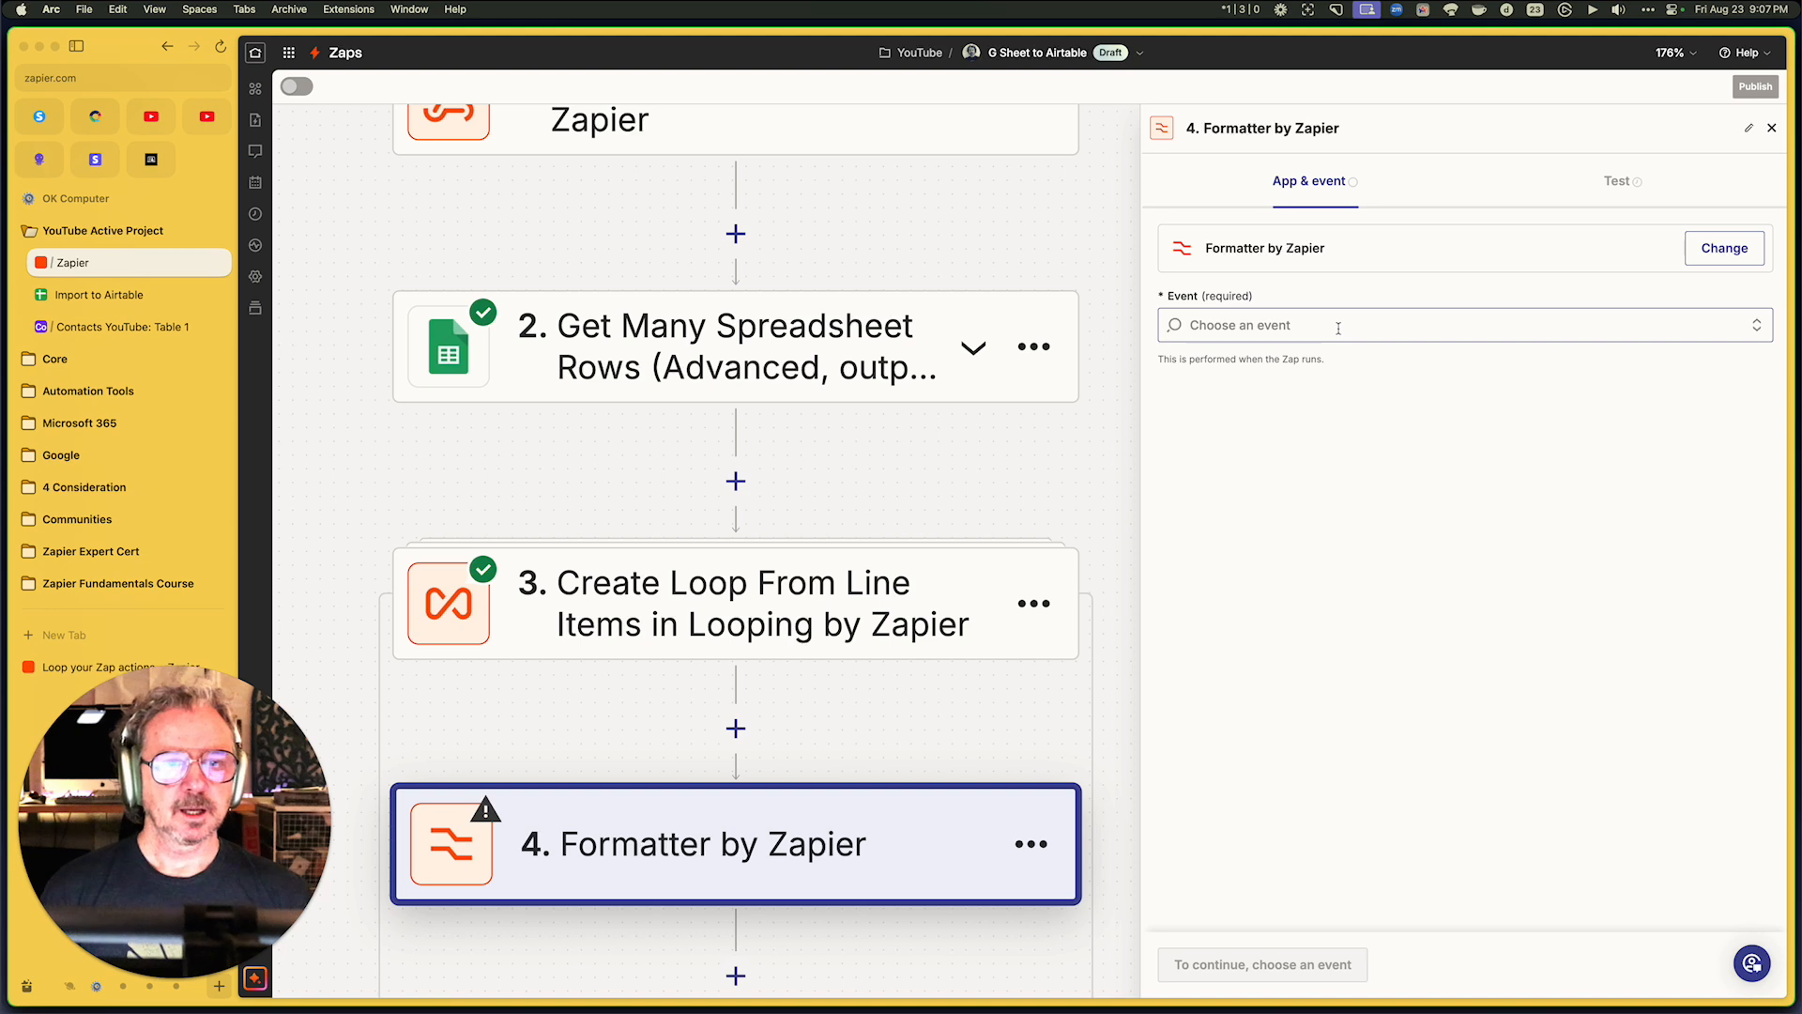
left_click(1338, 325)
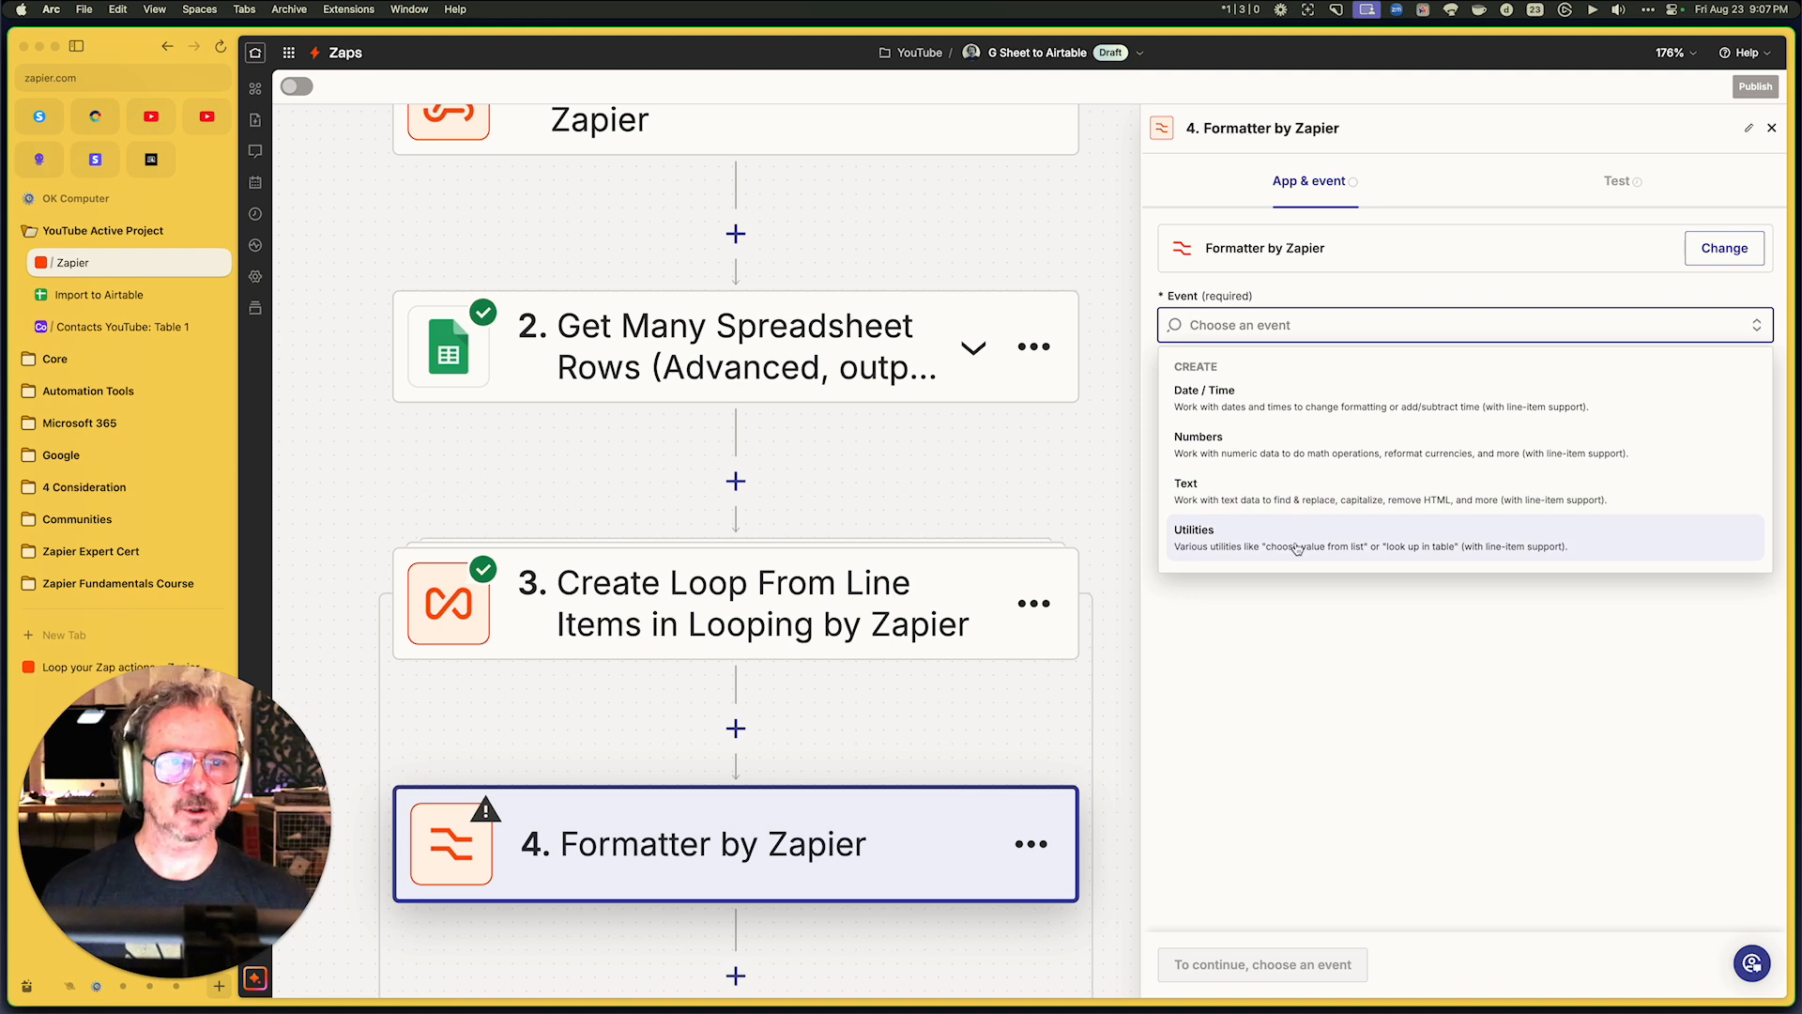
left_click(1300, 495)
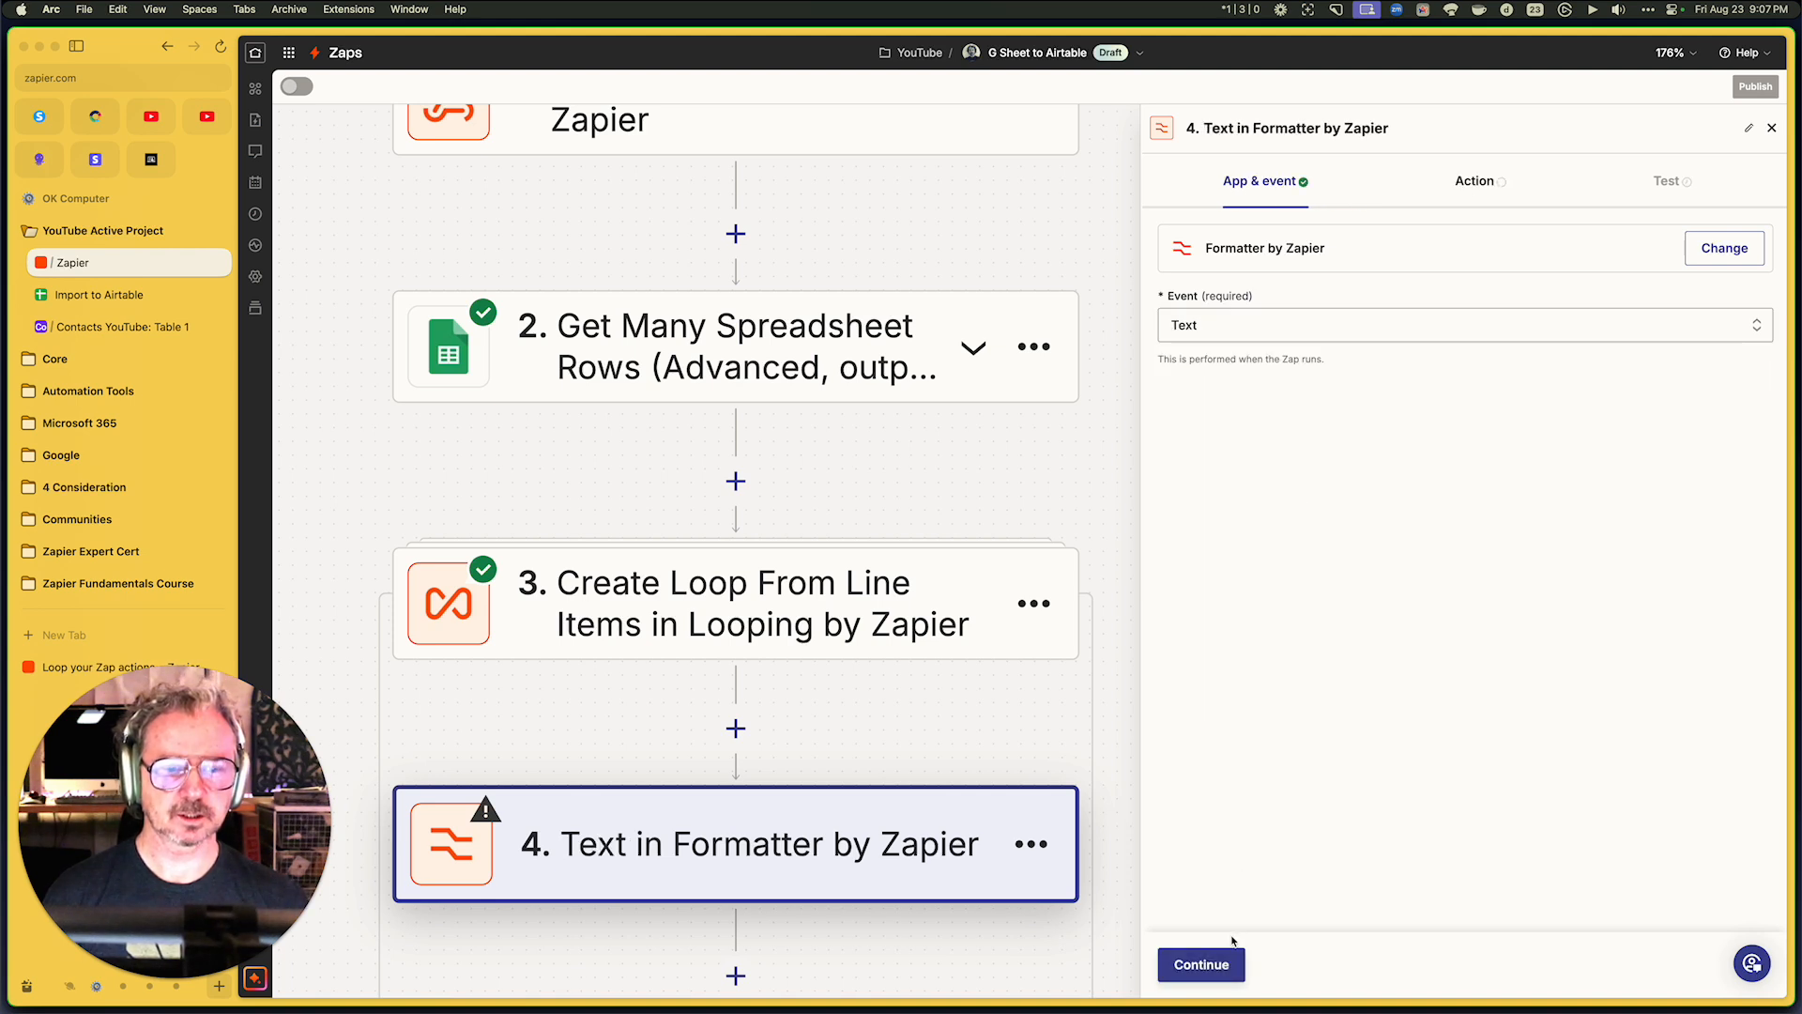
left_click(1233, 963)
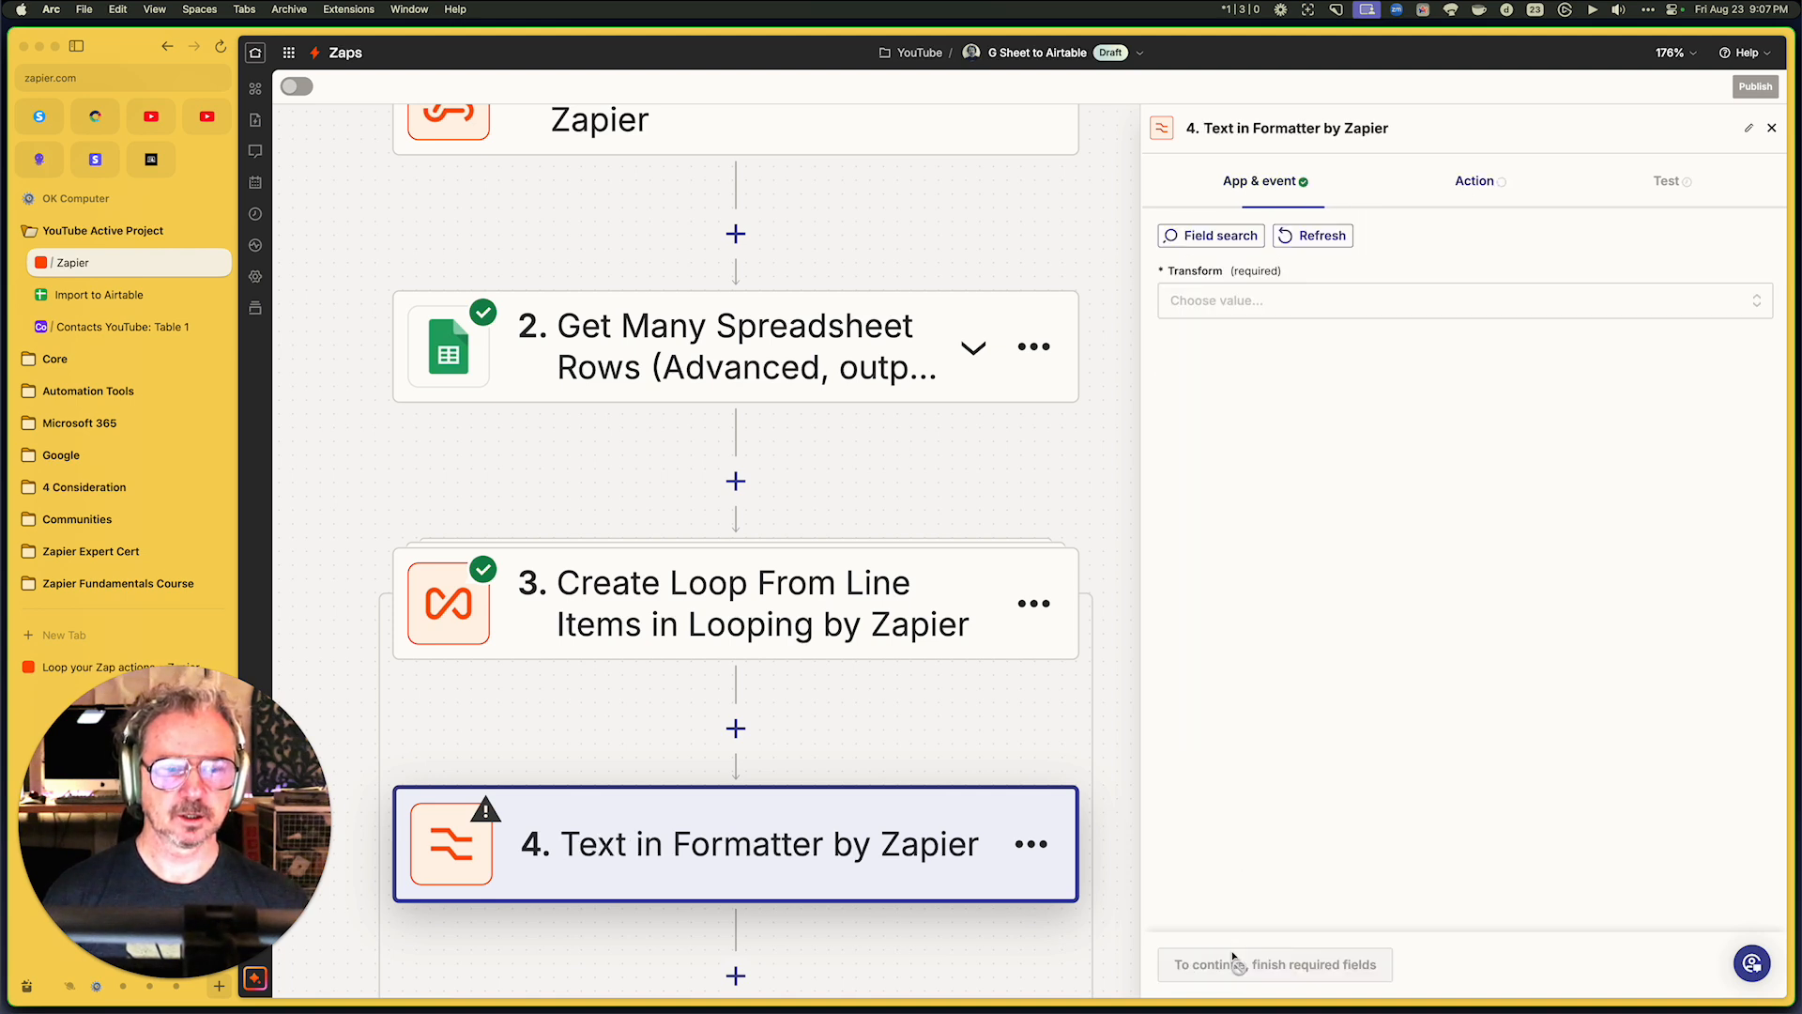
Set the Formatter step's transform to Split Text and map its input to the Name value from the loop step
left_click(1255, 305)
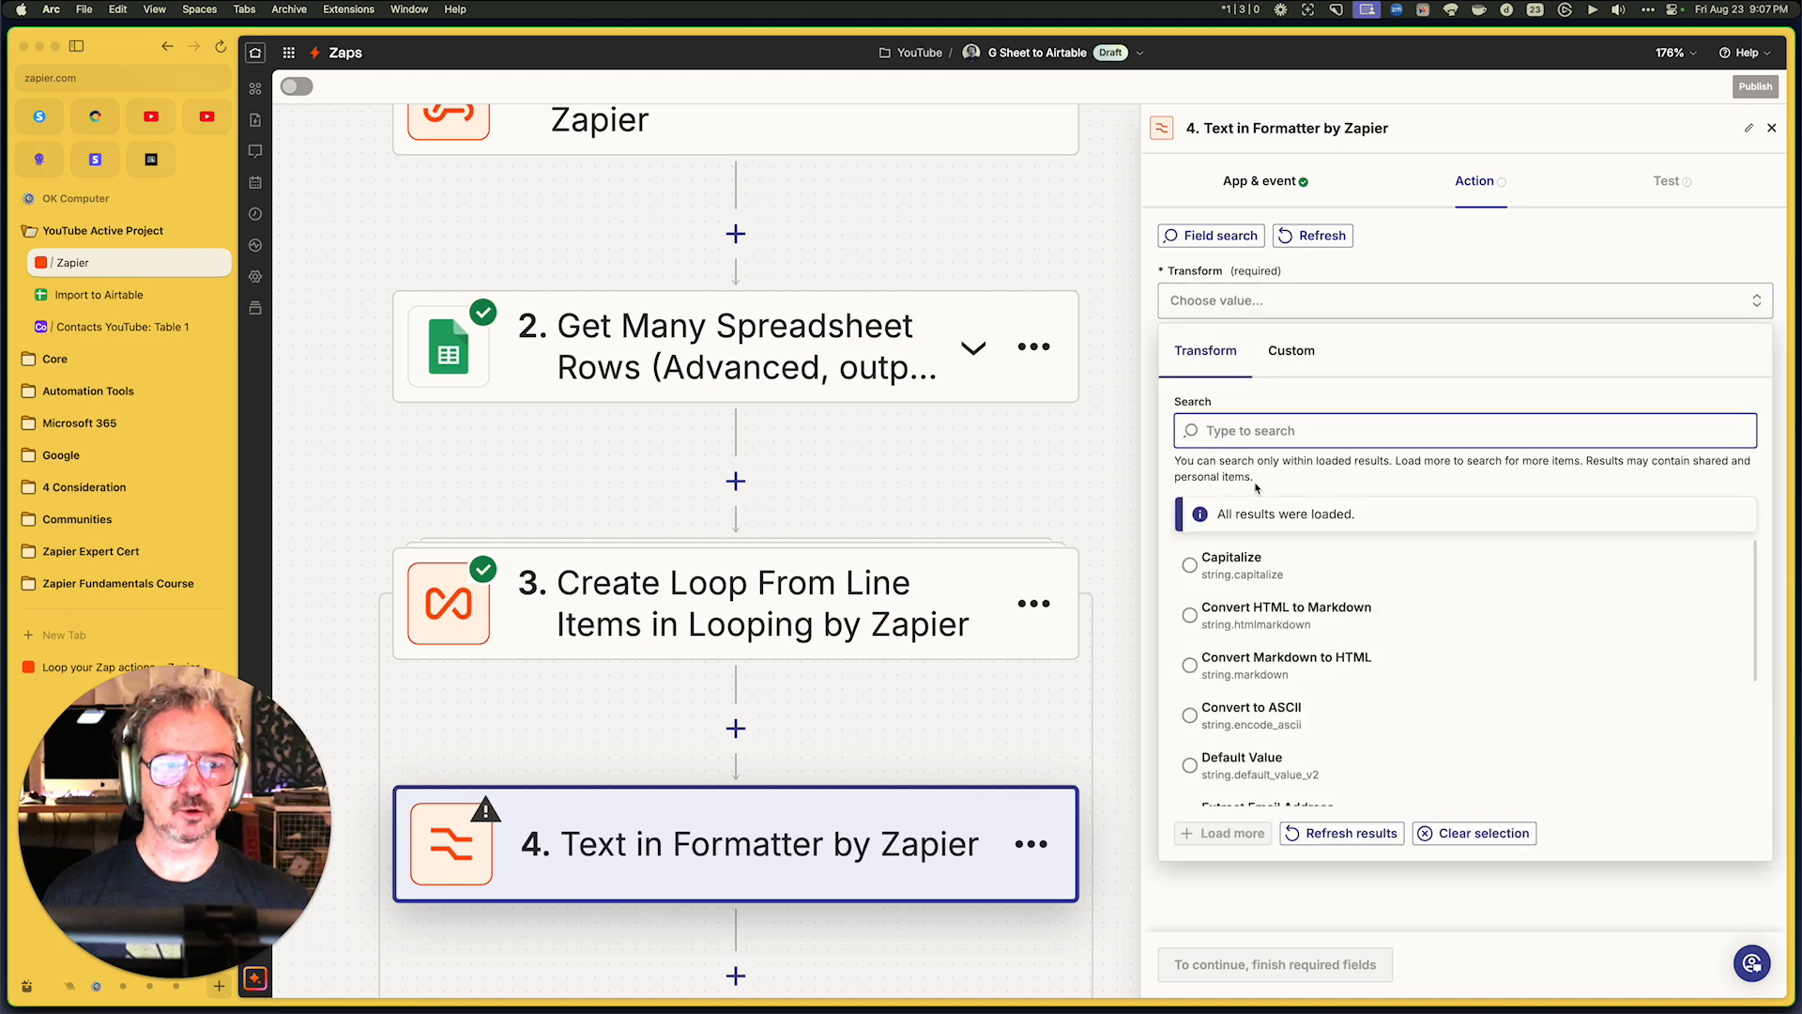
type("split")
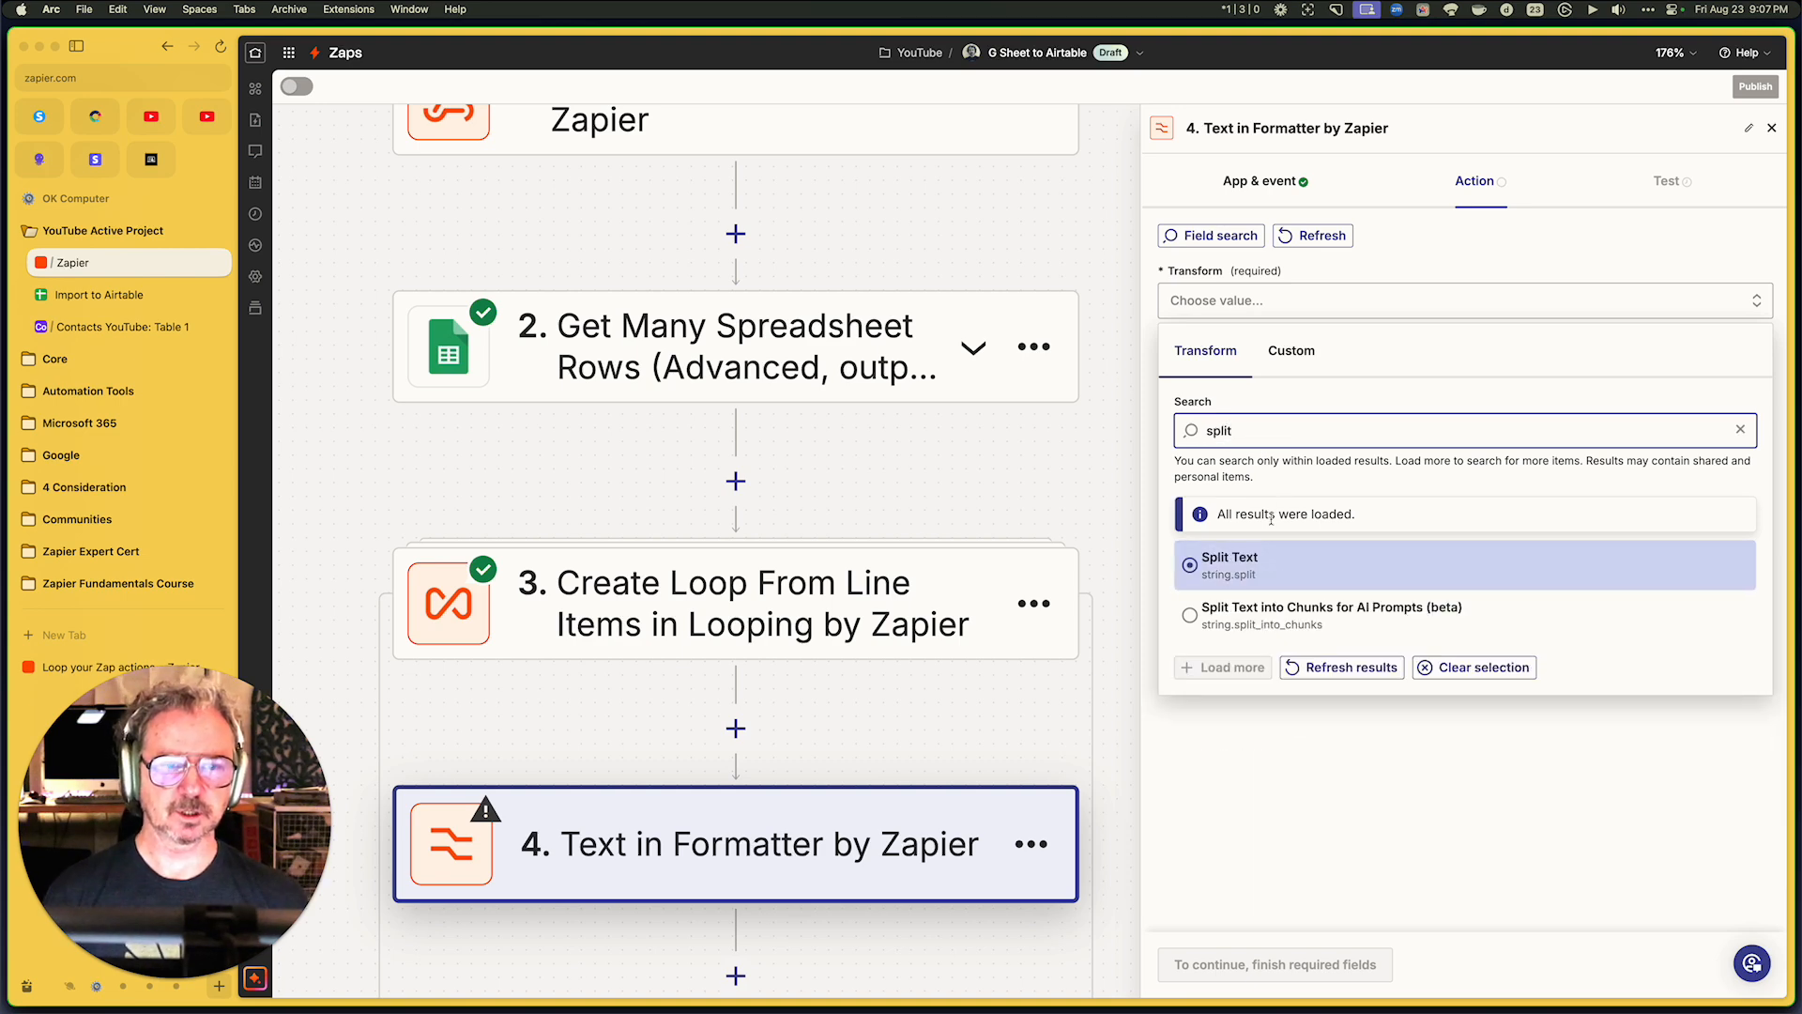
left_click(1258, 578)
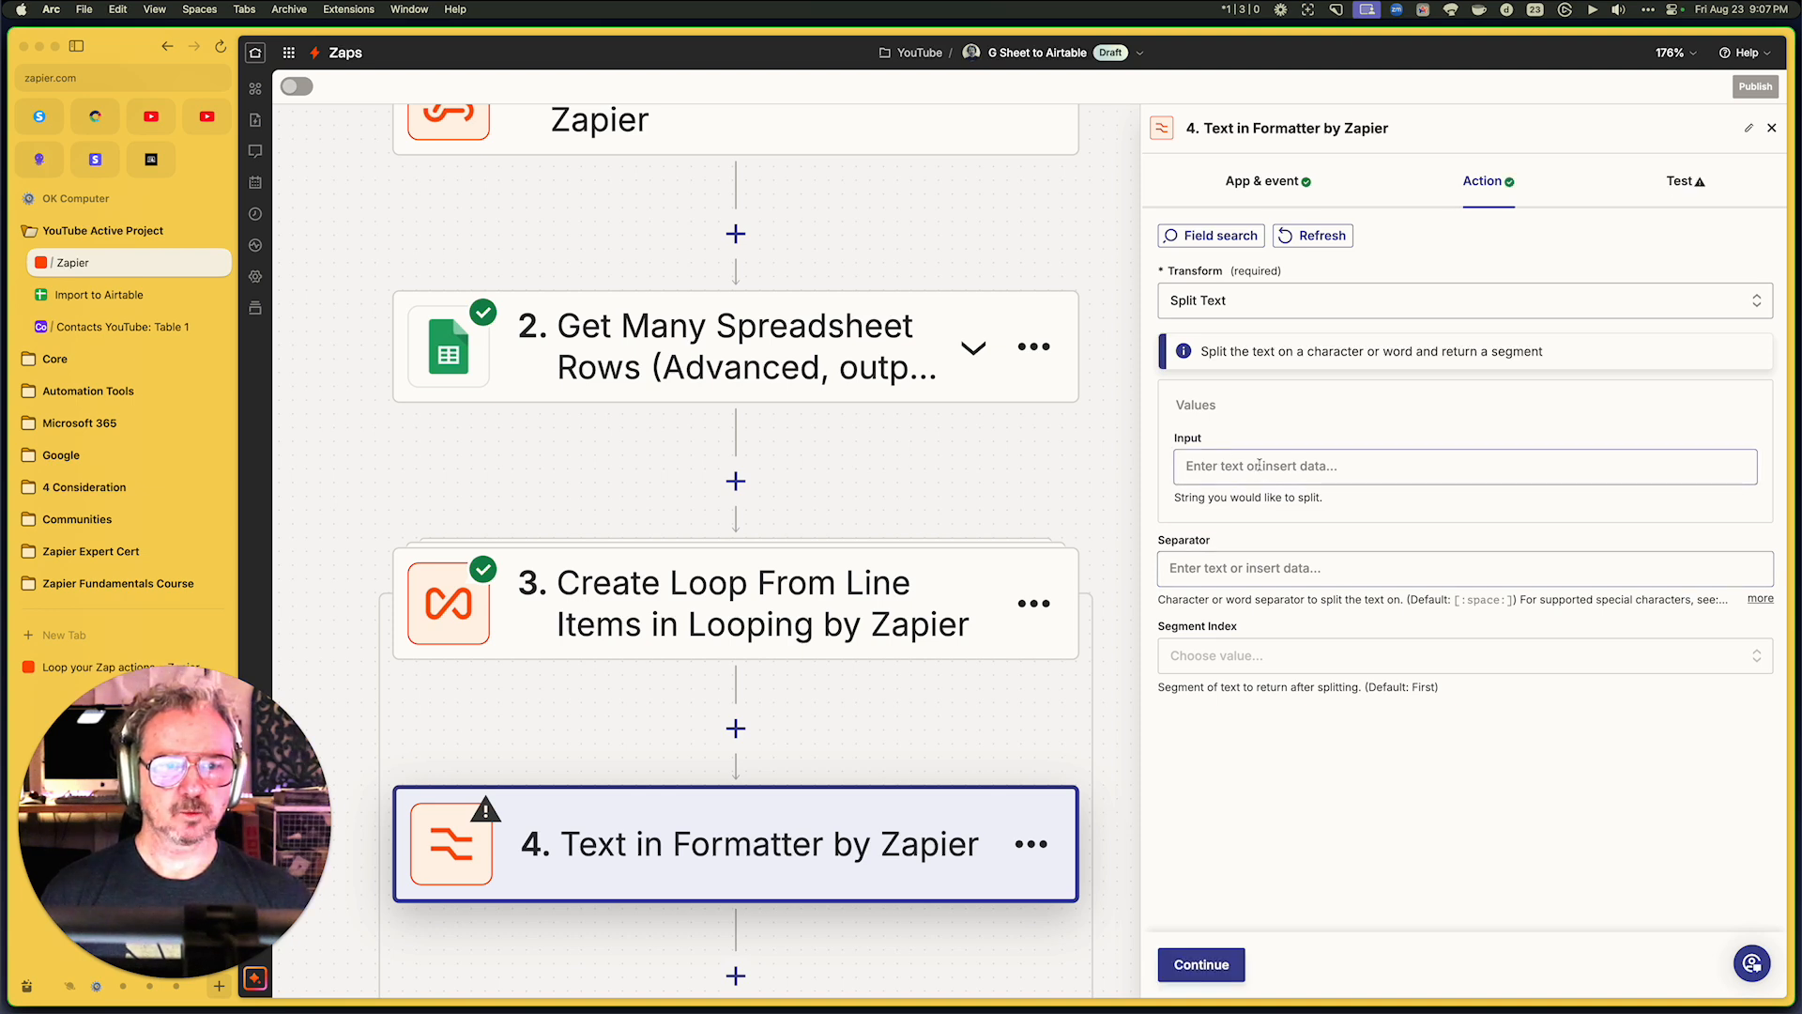
left_click(1254, 468)
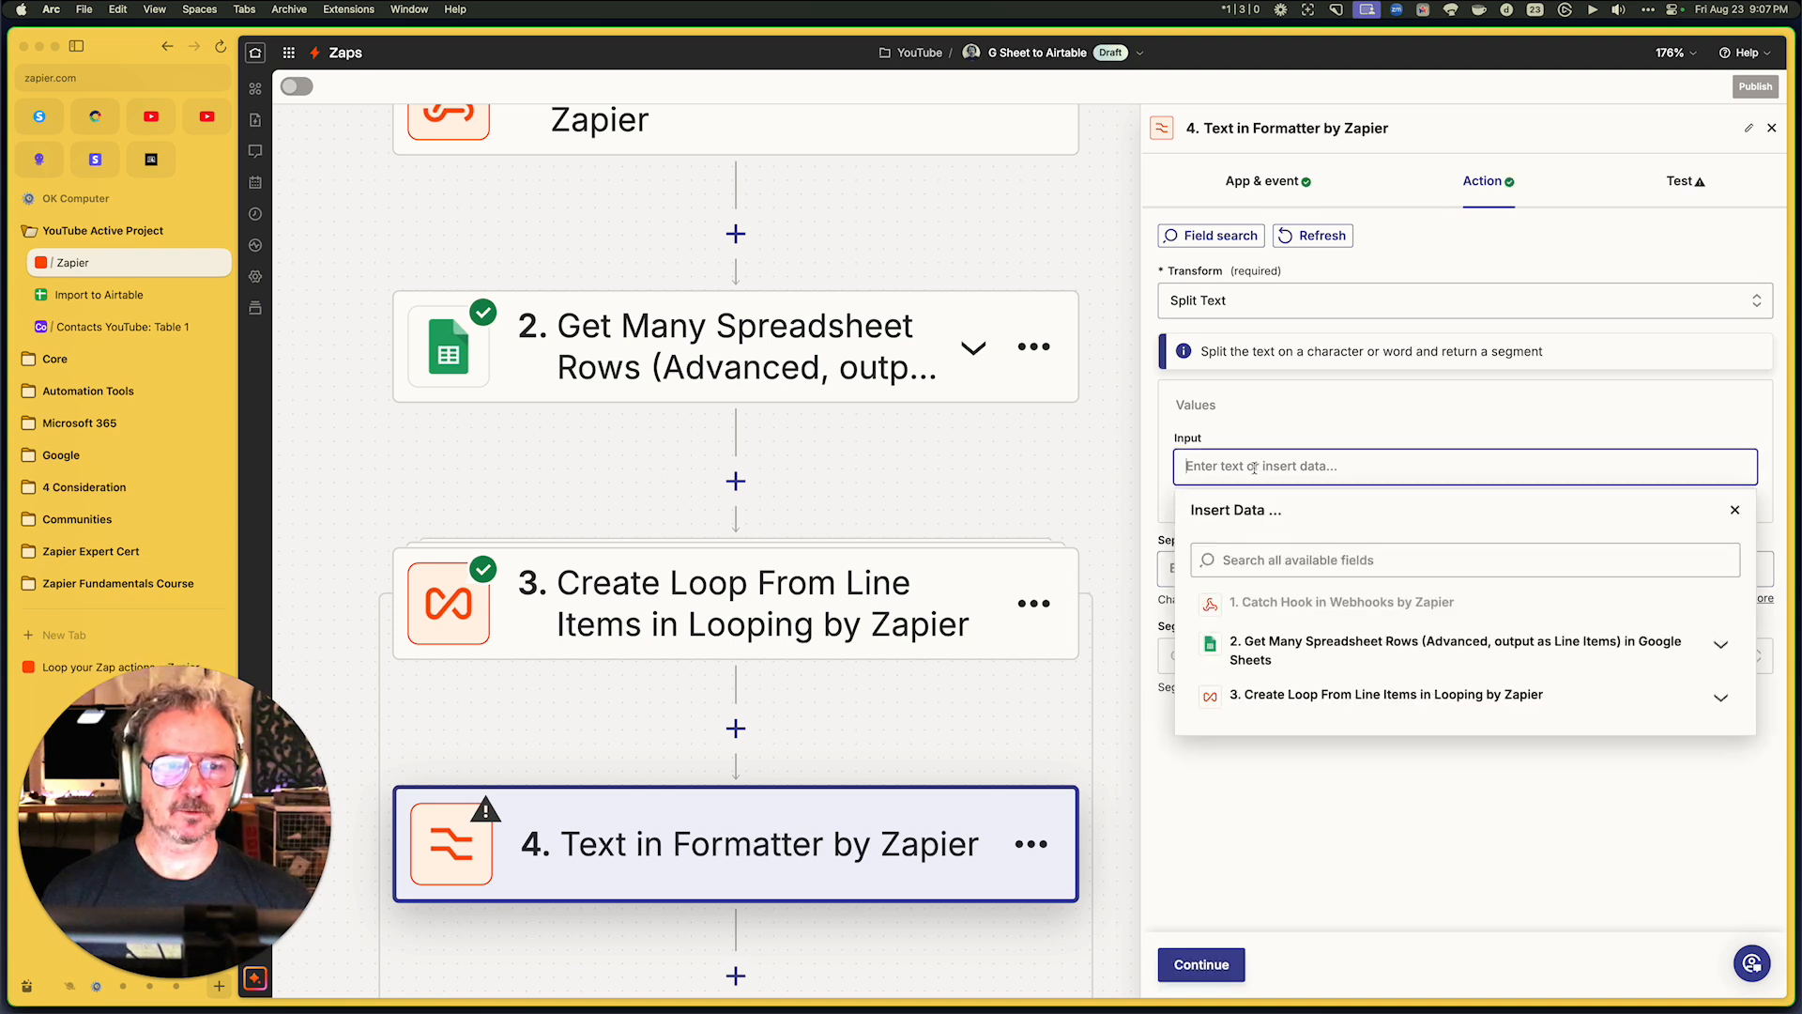
left_click(1330, 696)
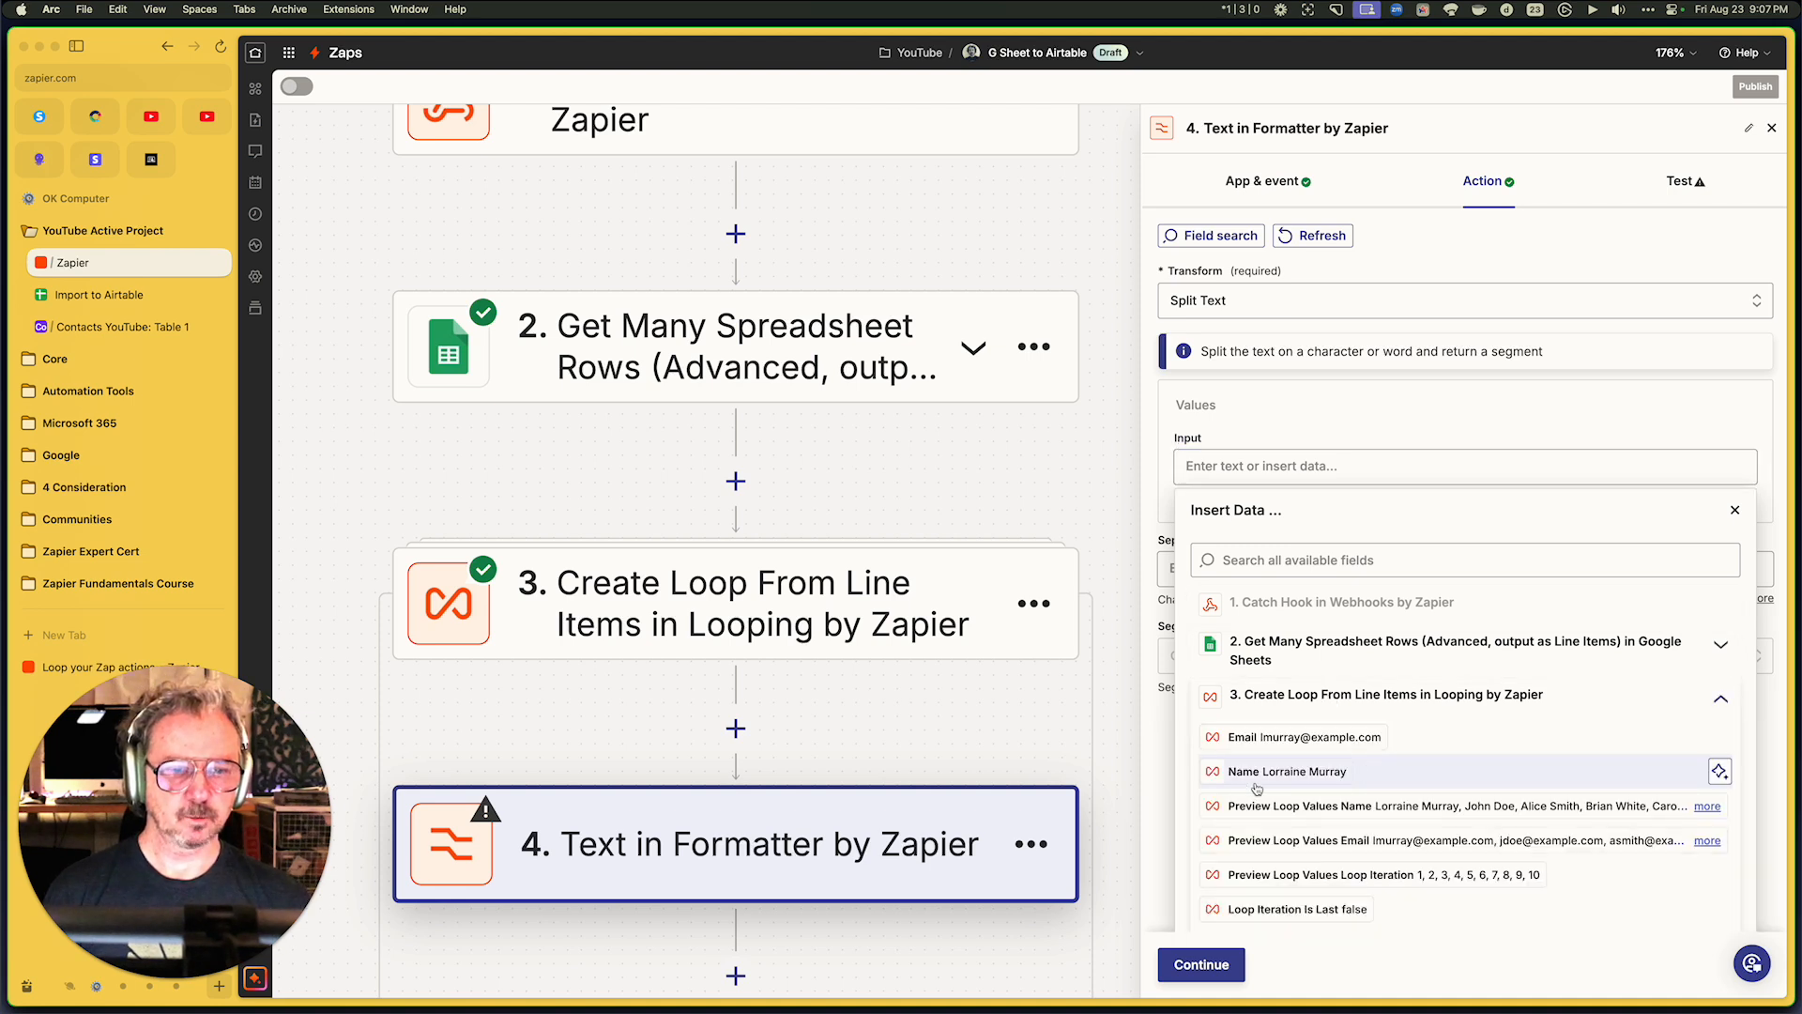
left_click(1334, 774)
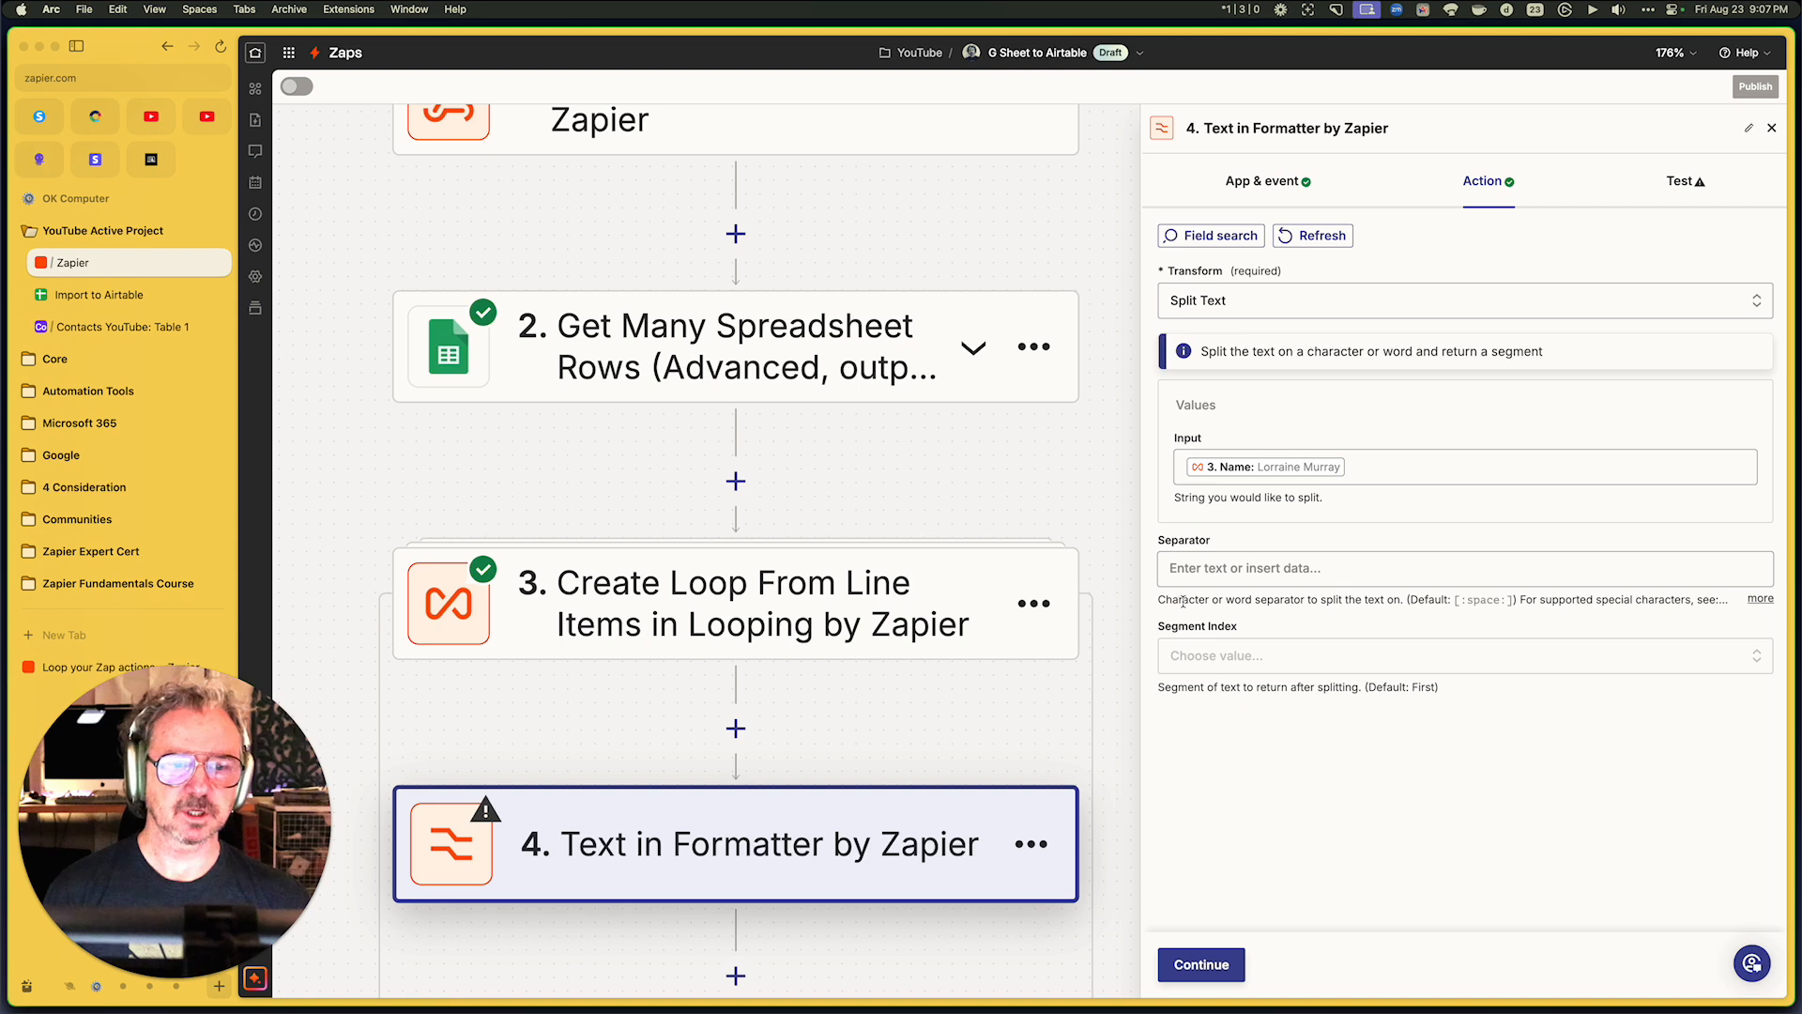
left_click_drag(1183, 600, 1403, 599)
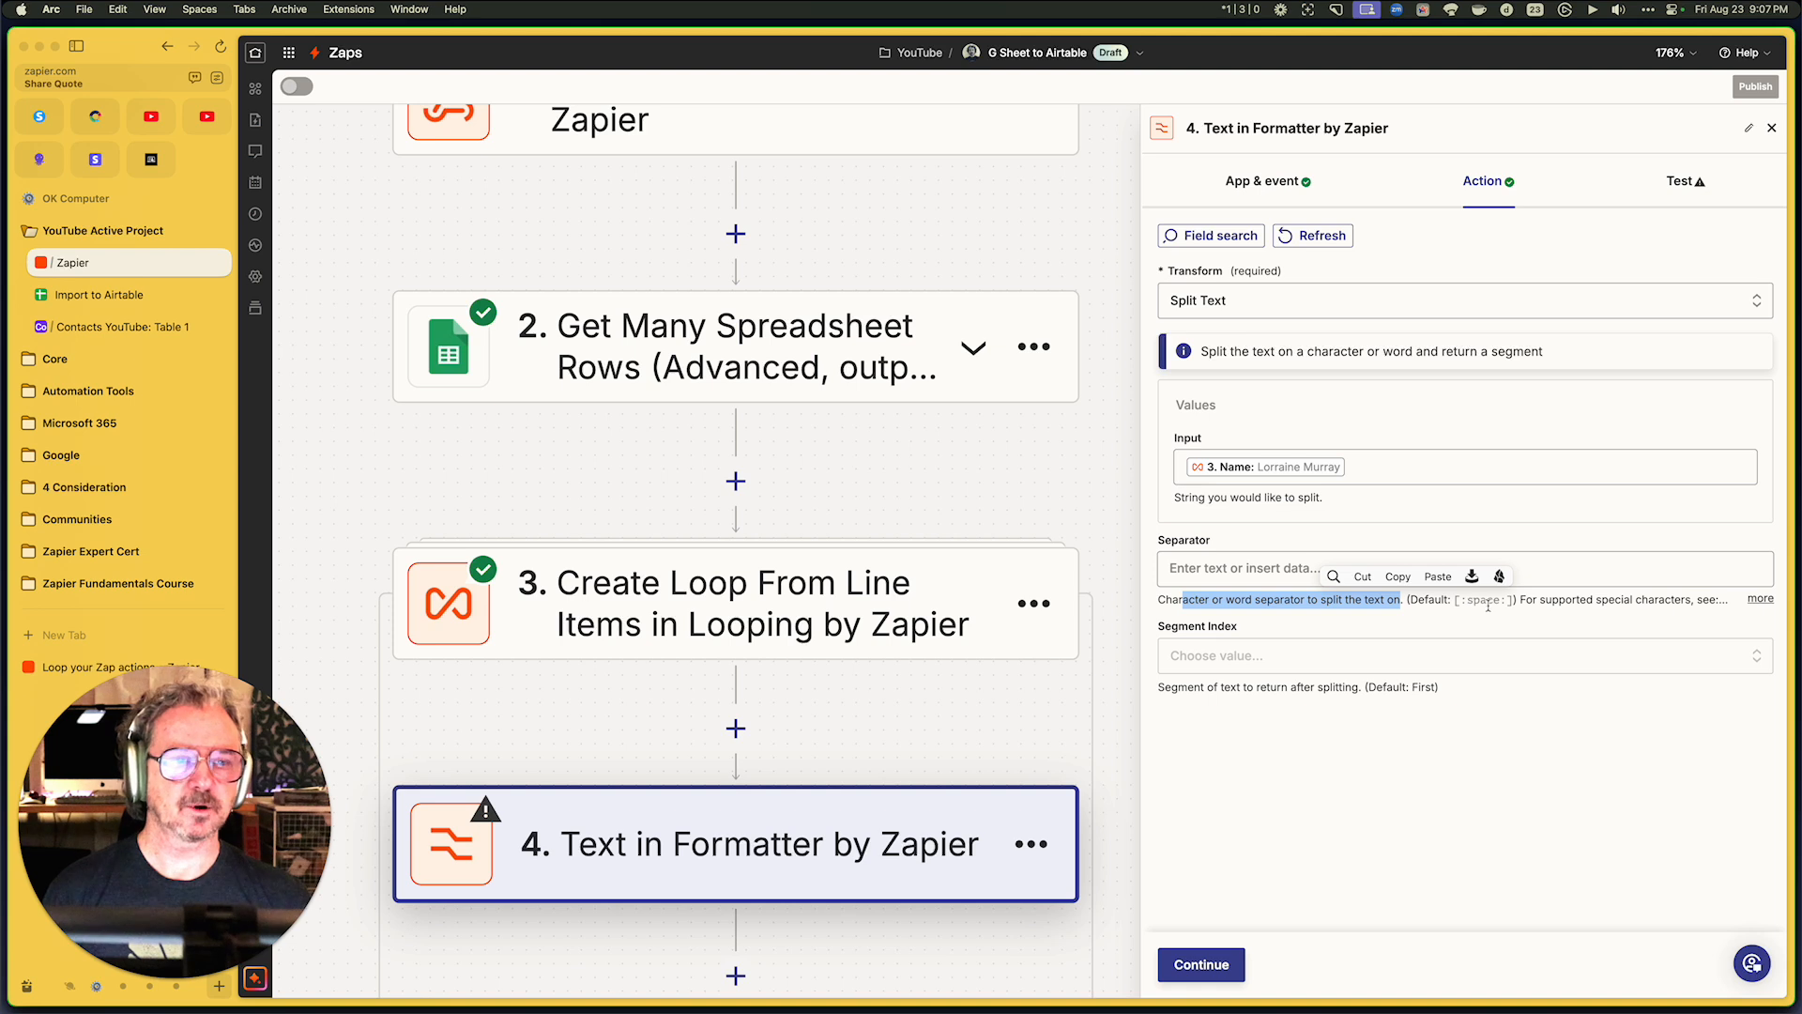
left_click(1365, 504)
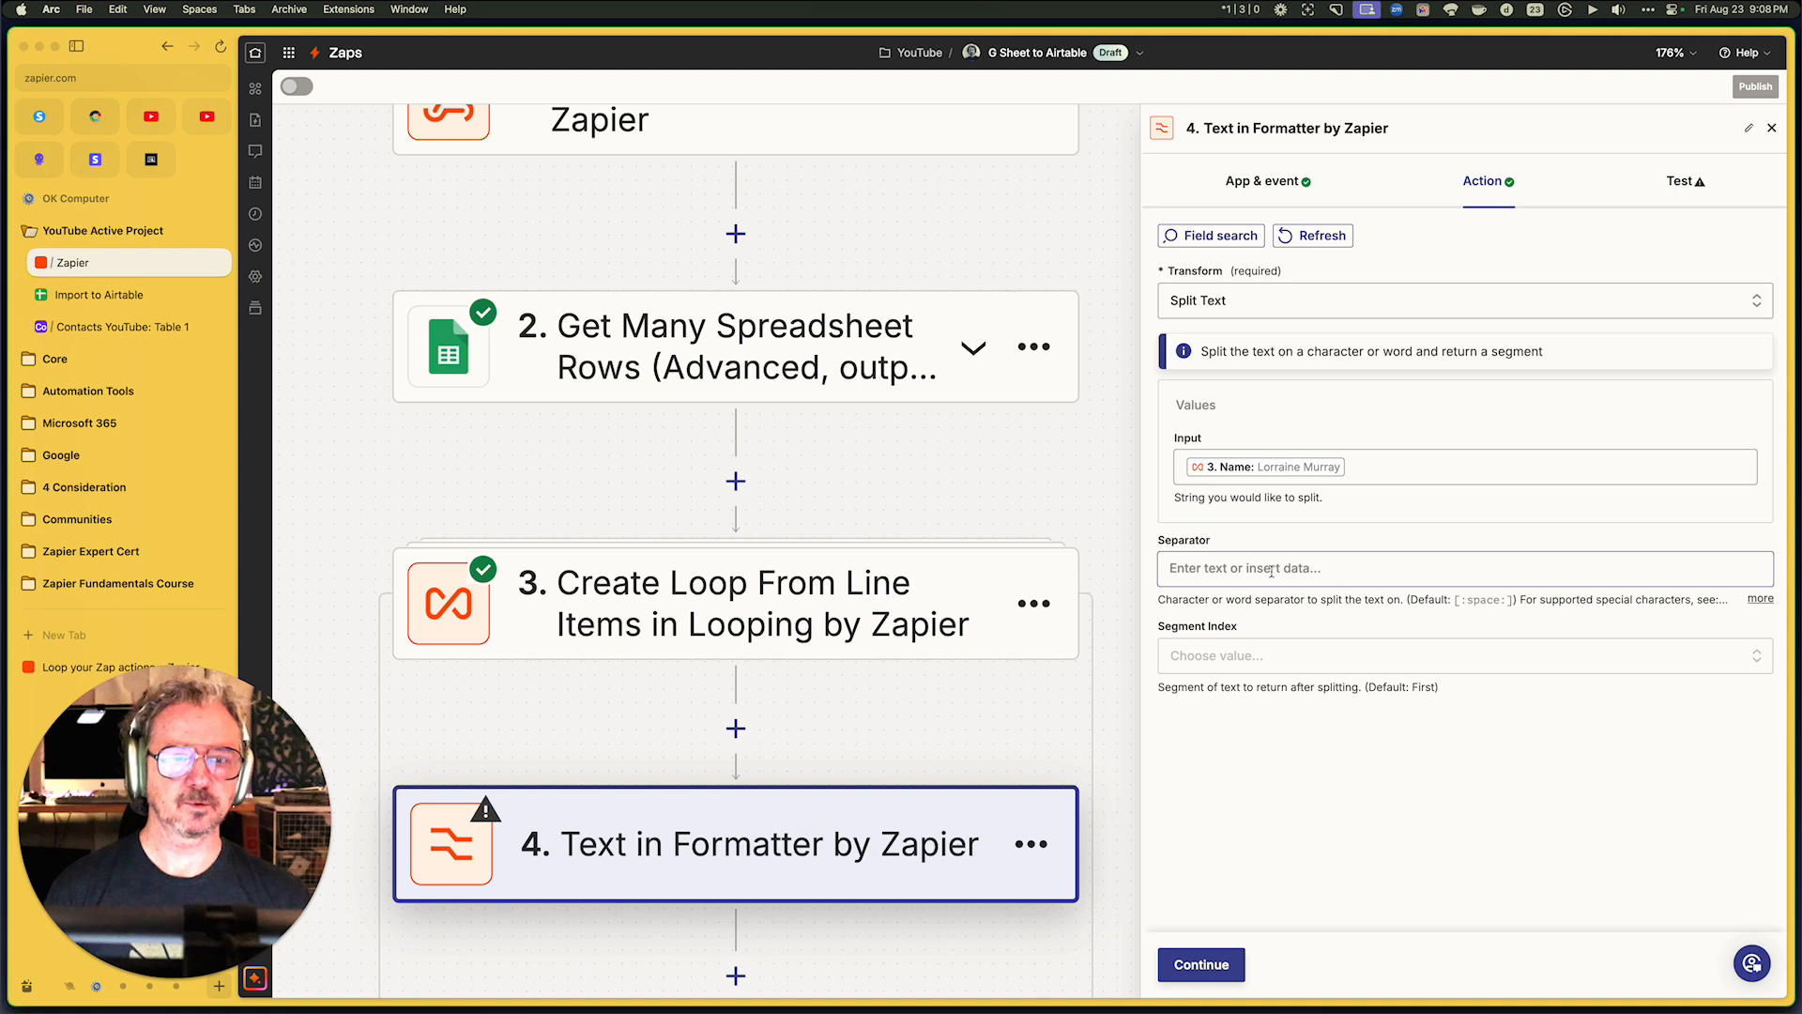
left_click(1272, 571)
type(",")
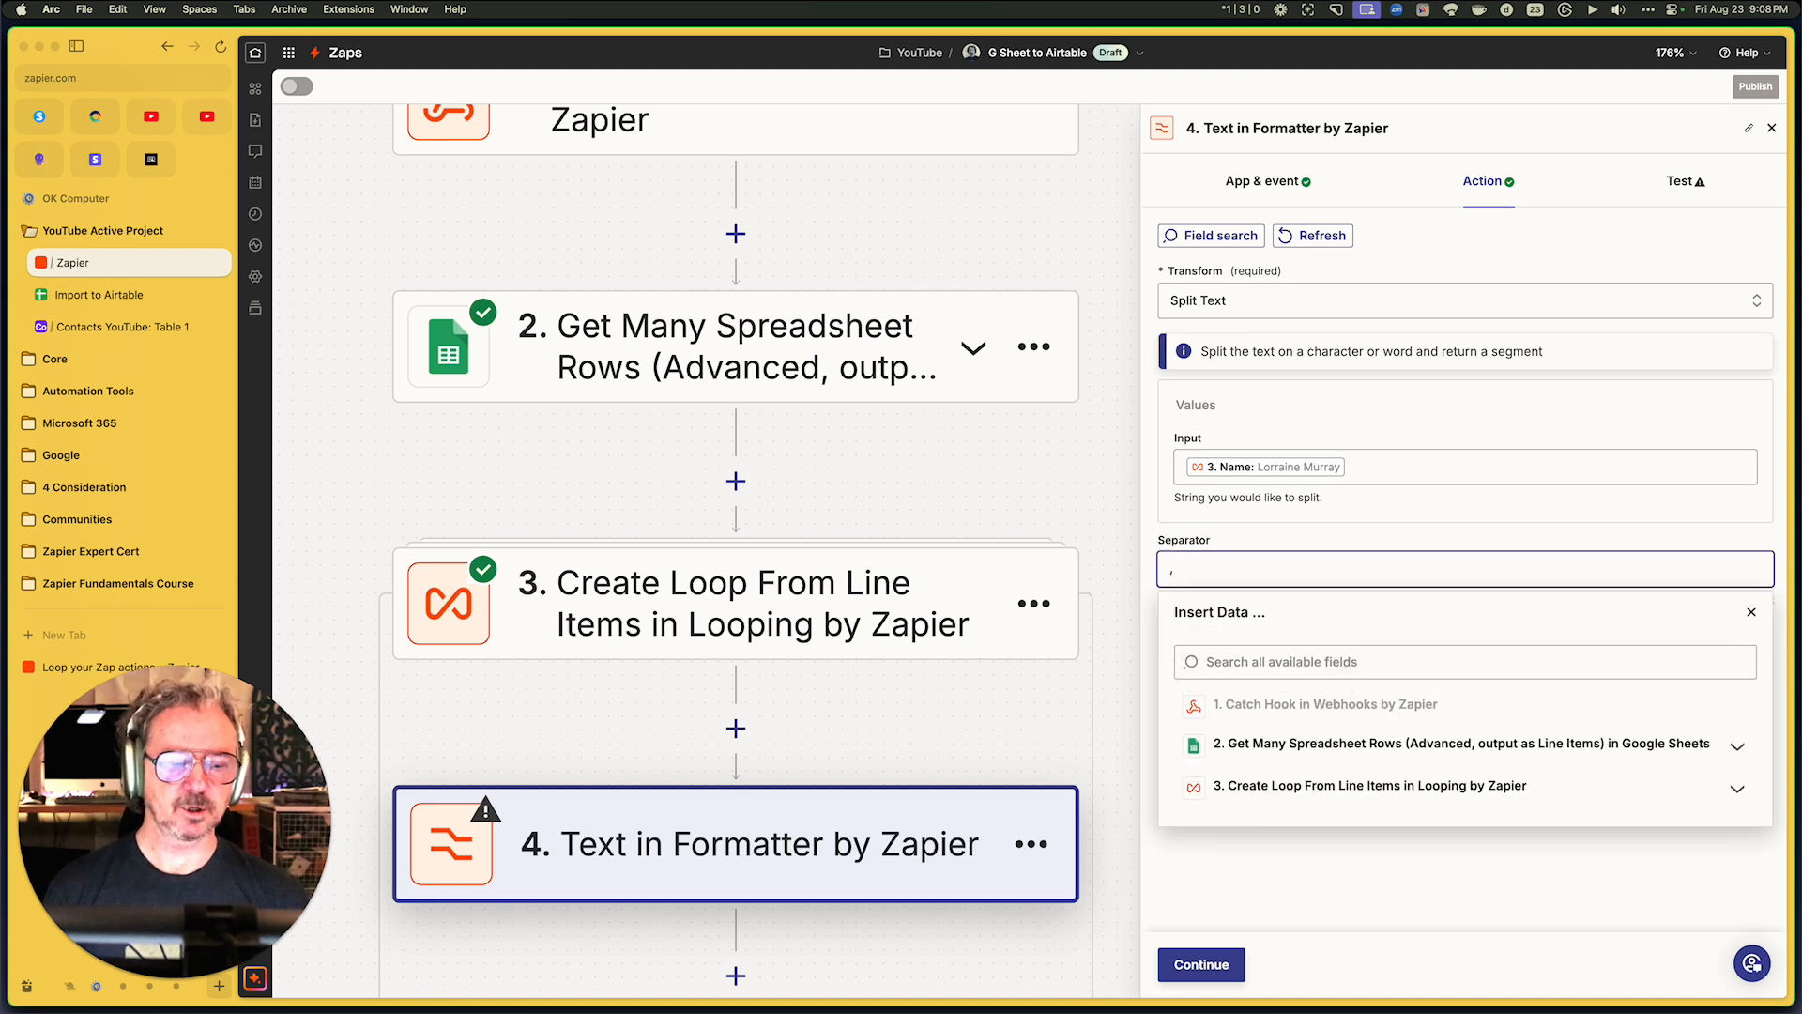
key("BackSpace")
left_click(1284, 530)
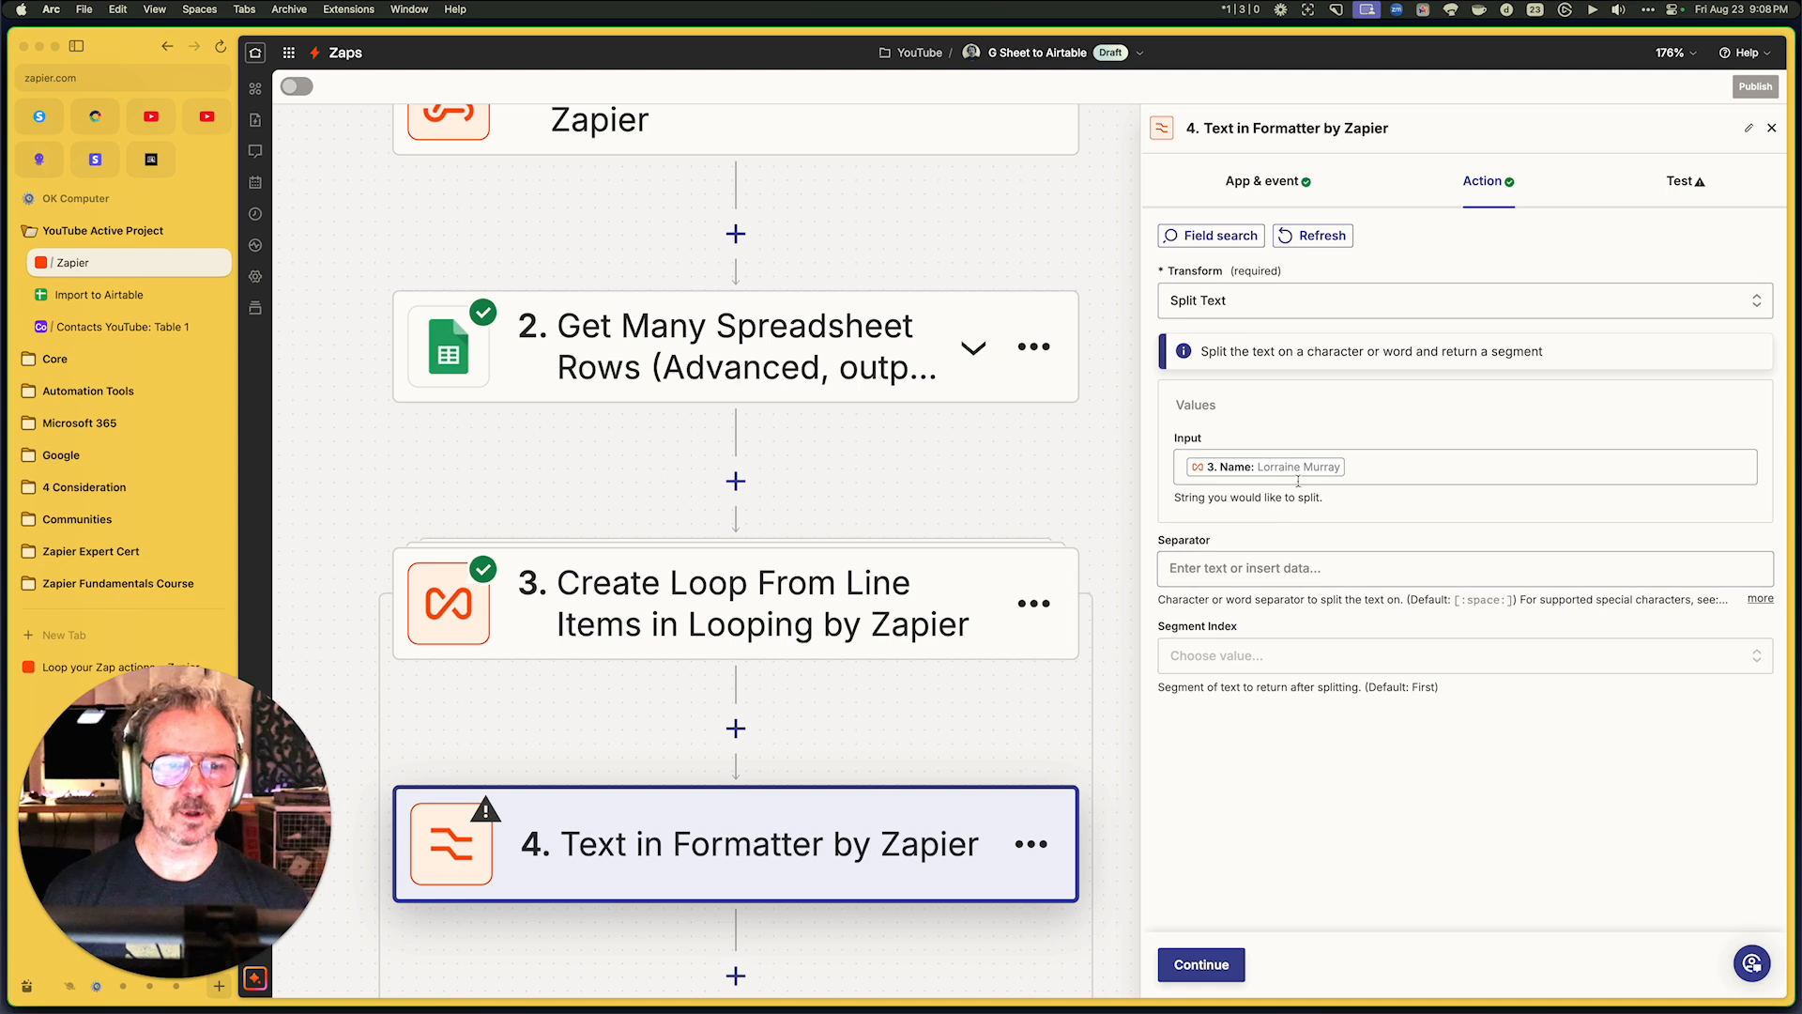
Set the split's Segment Index to Second, leaving the separator at its default space
left_click(1227, 660)
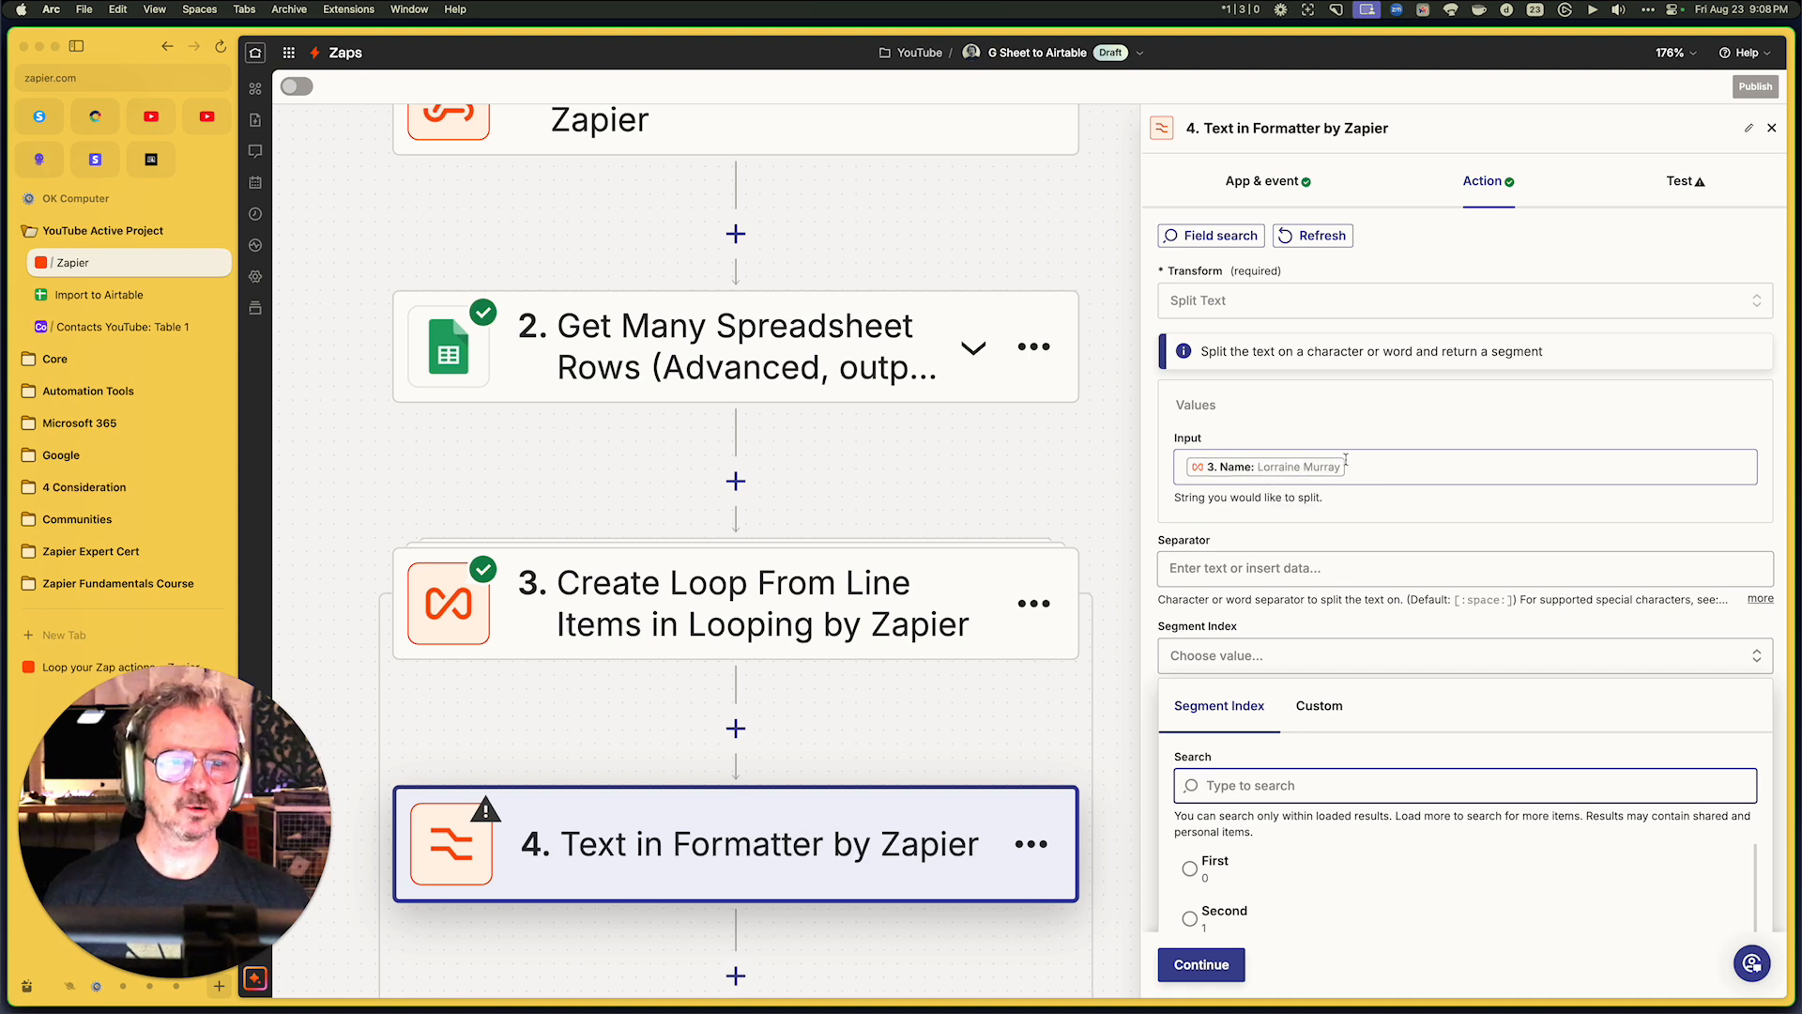
left_click(1244, 916)
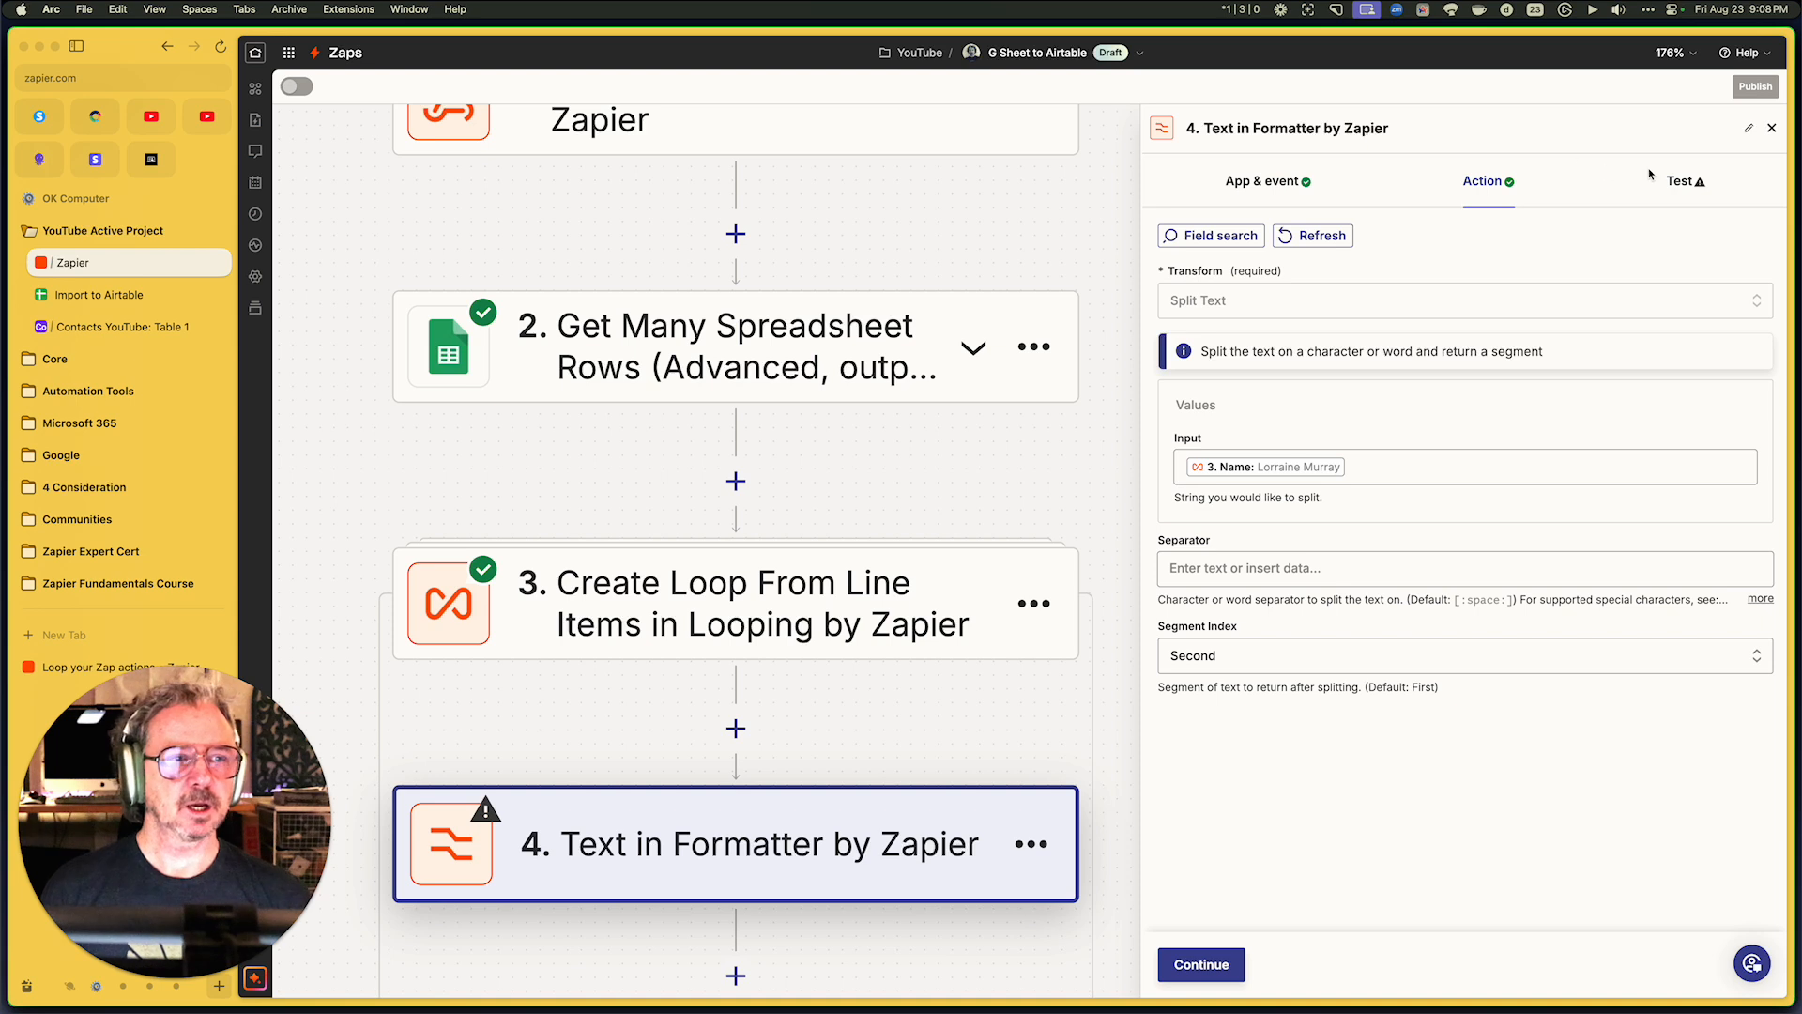
Rename the Formatter step as Get Last Name and run its test
left_click(1747, 129)
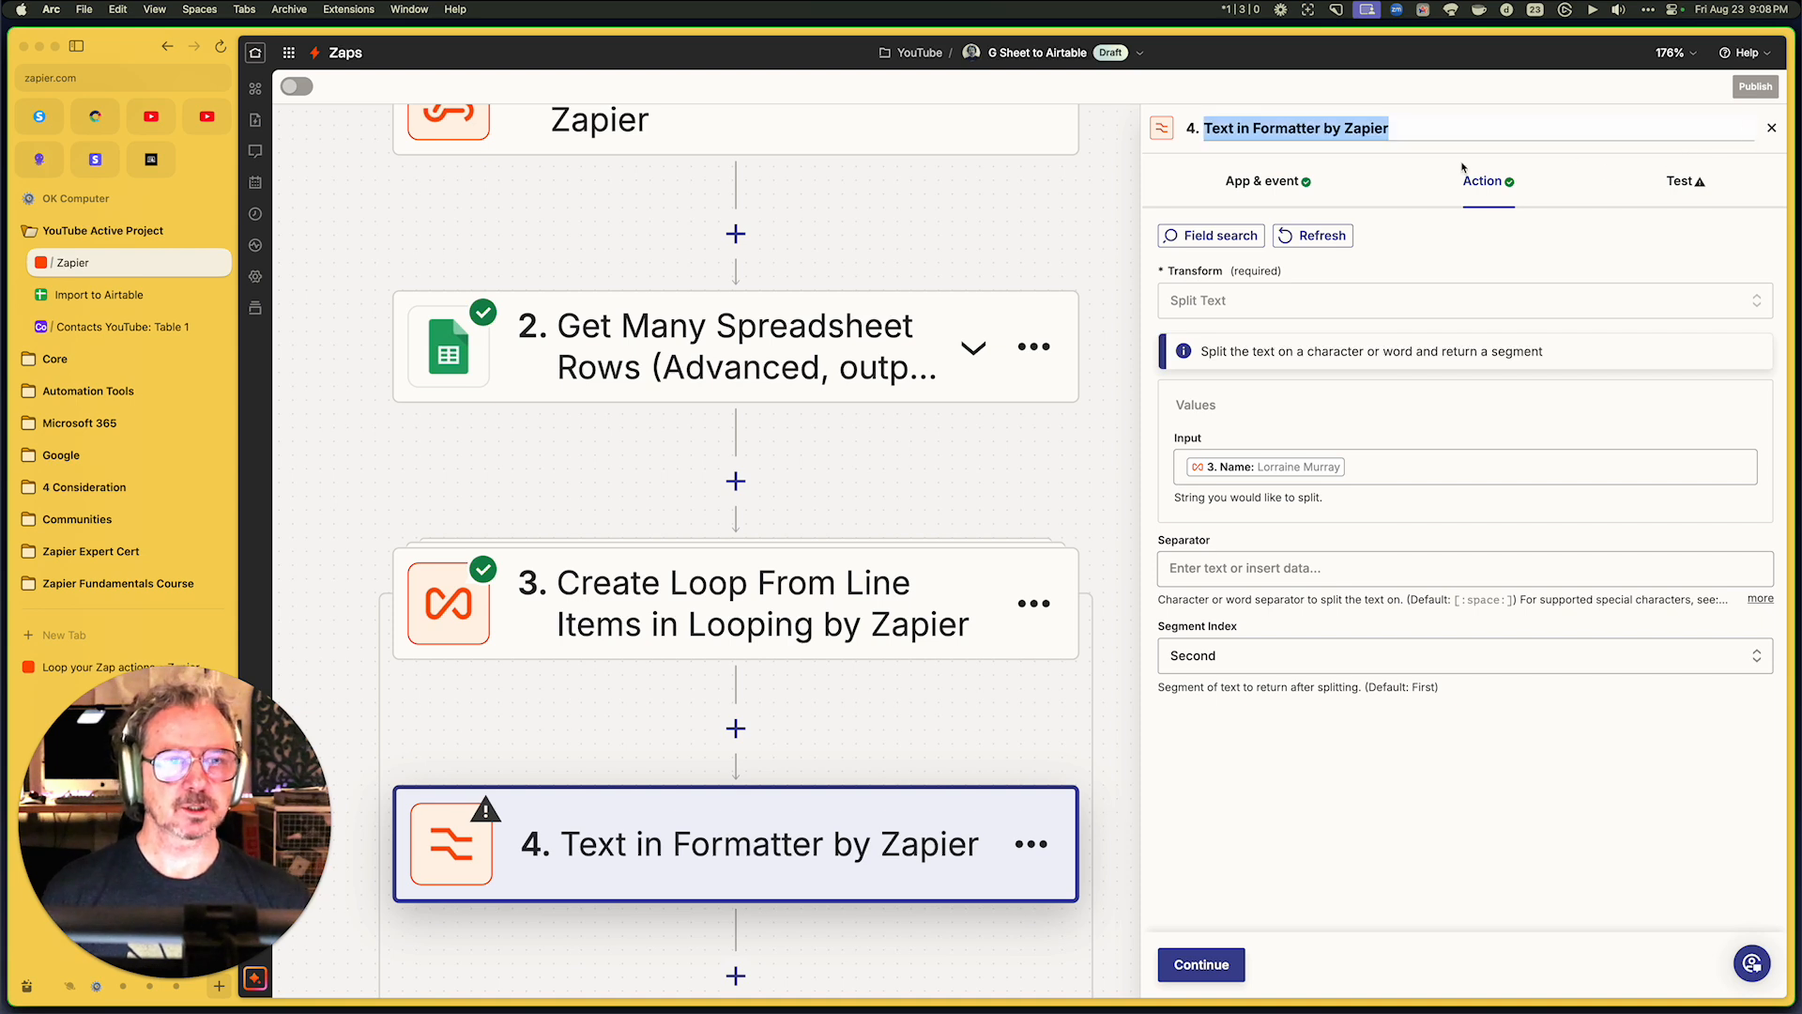
type("Get")
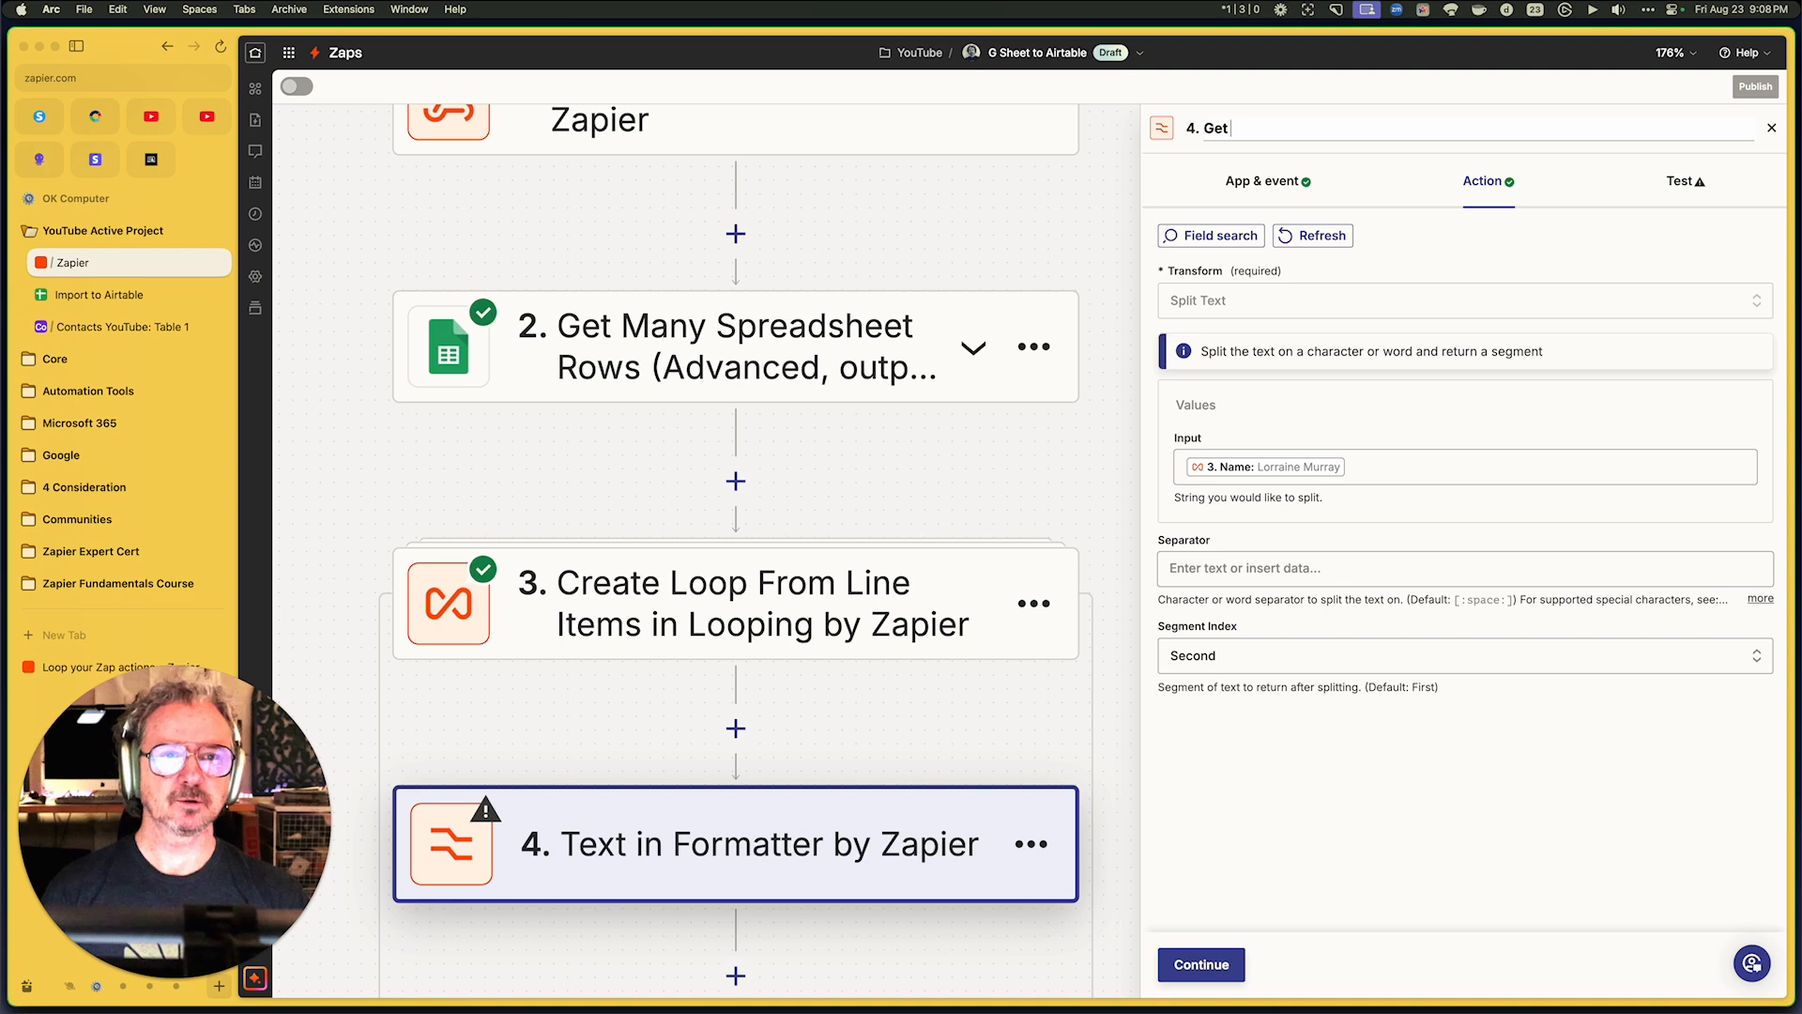
type(" Last Name")
key("Return")
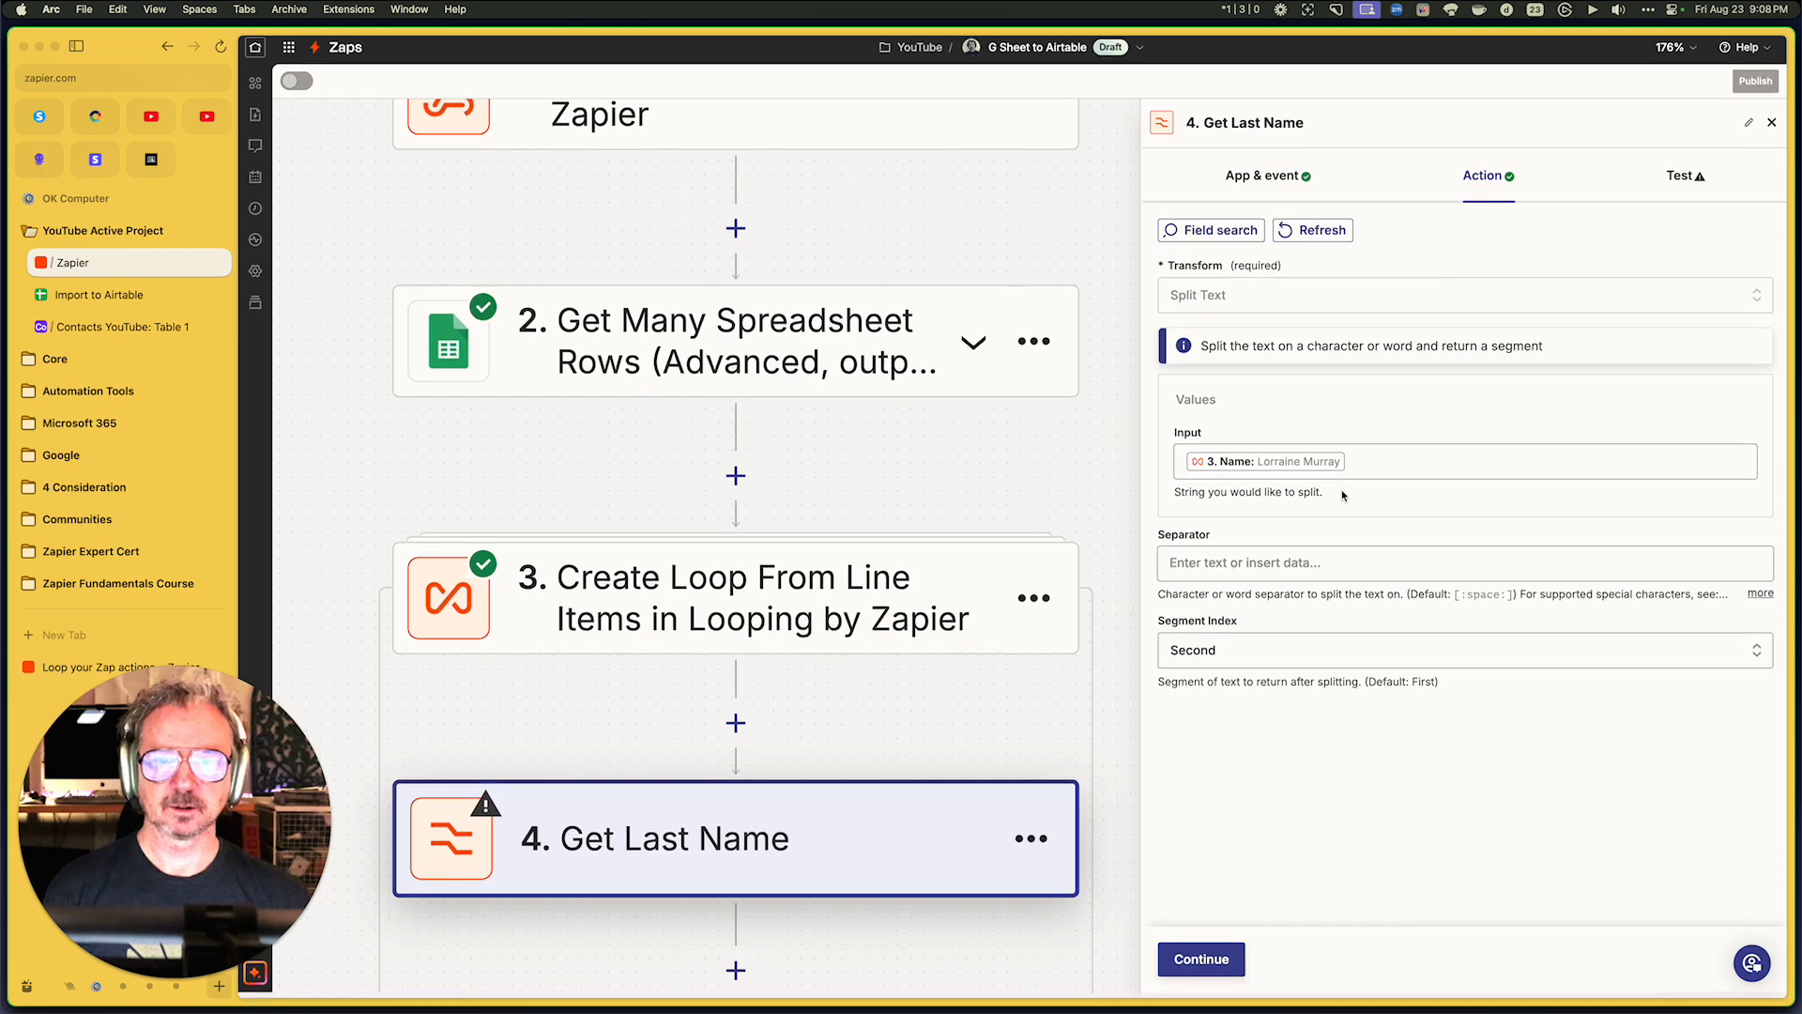
left_click(1230, 967)
left_click(1300, 965)
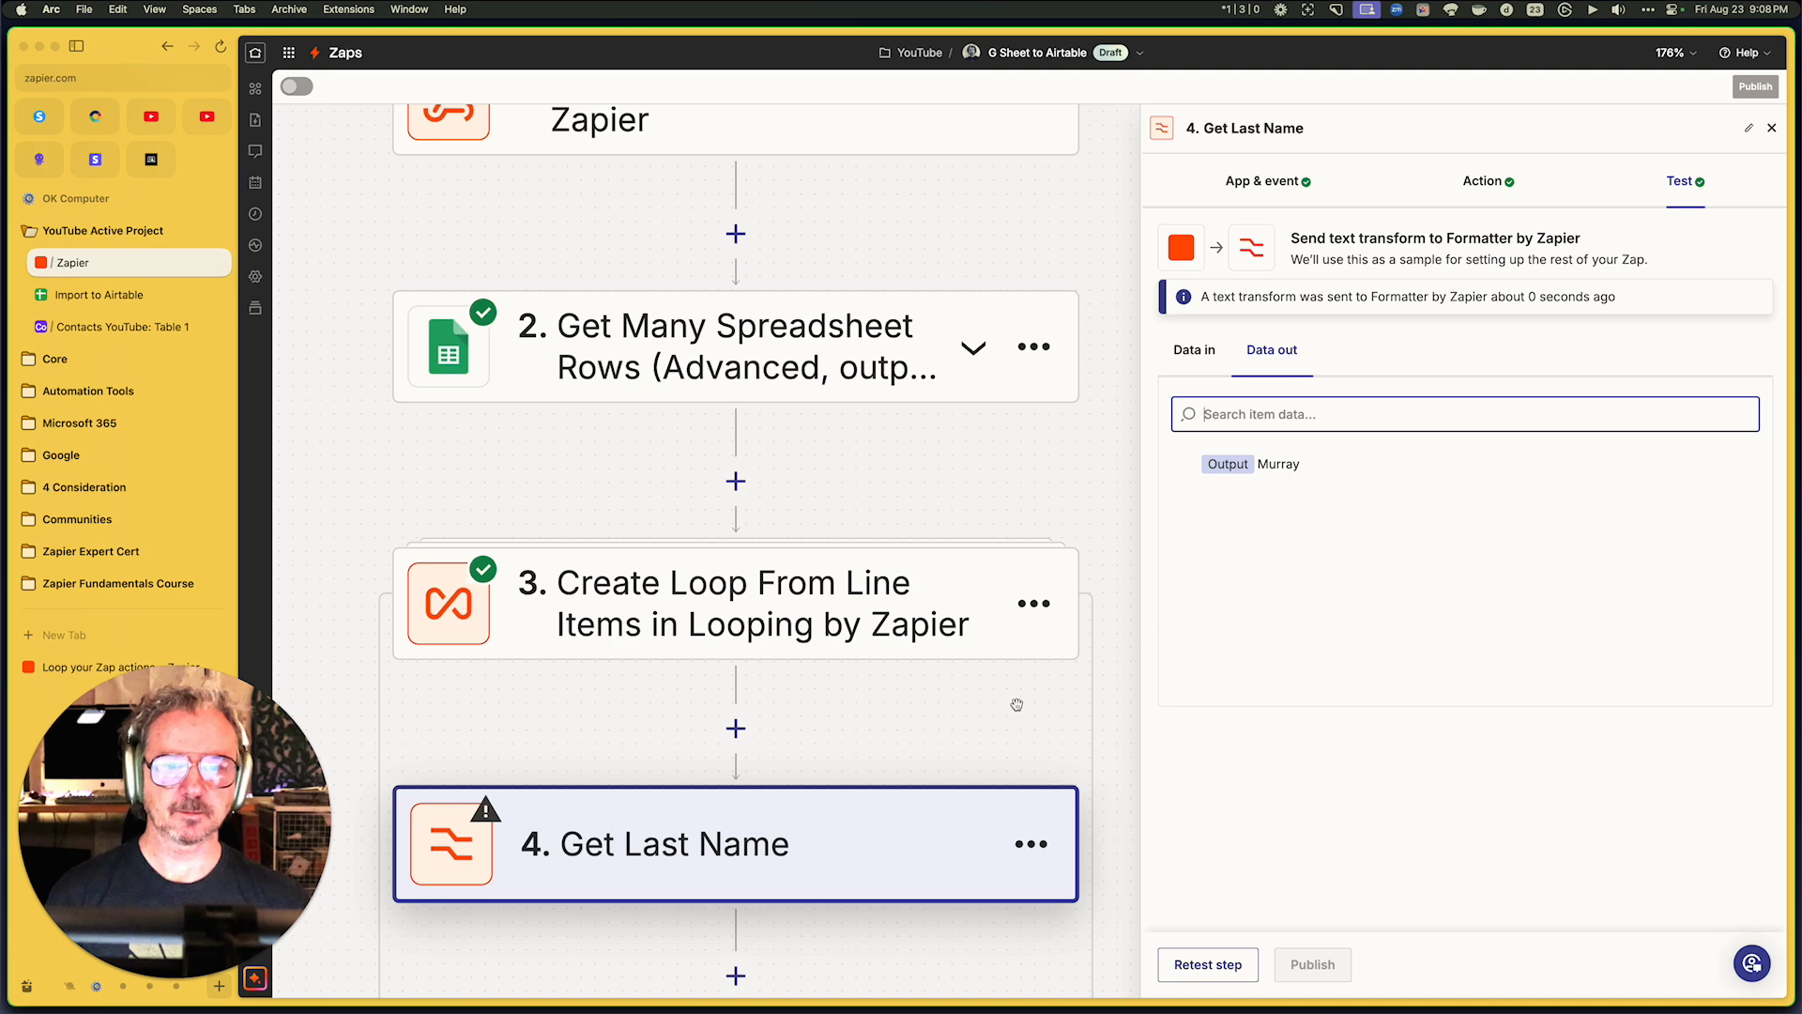
Add another Formatter by Zapier step with the Text event after Get Last Name, inside the loop
scroll(1014, 708, "down", 5)
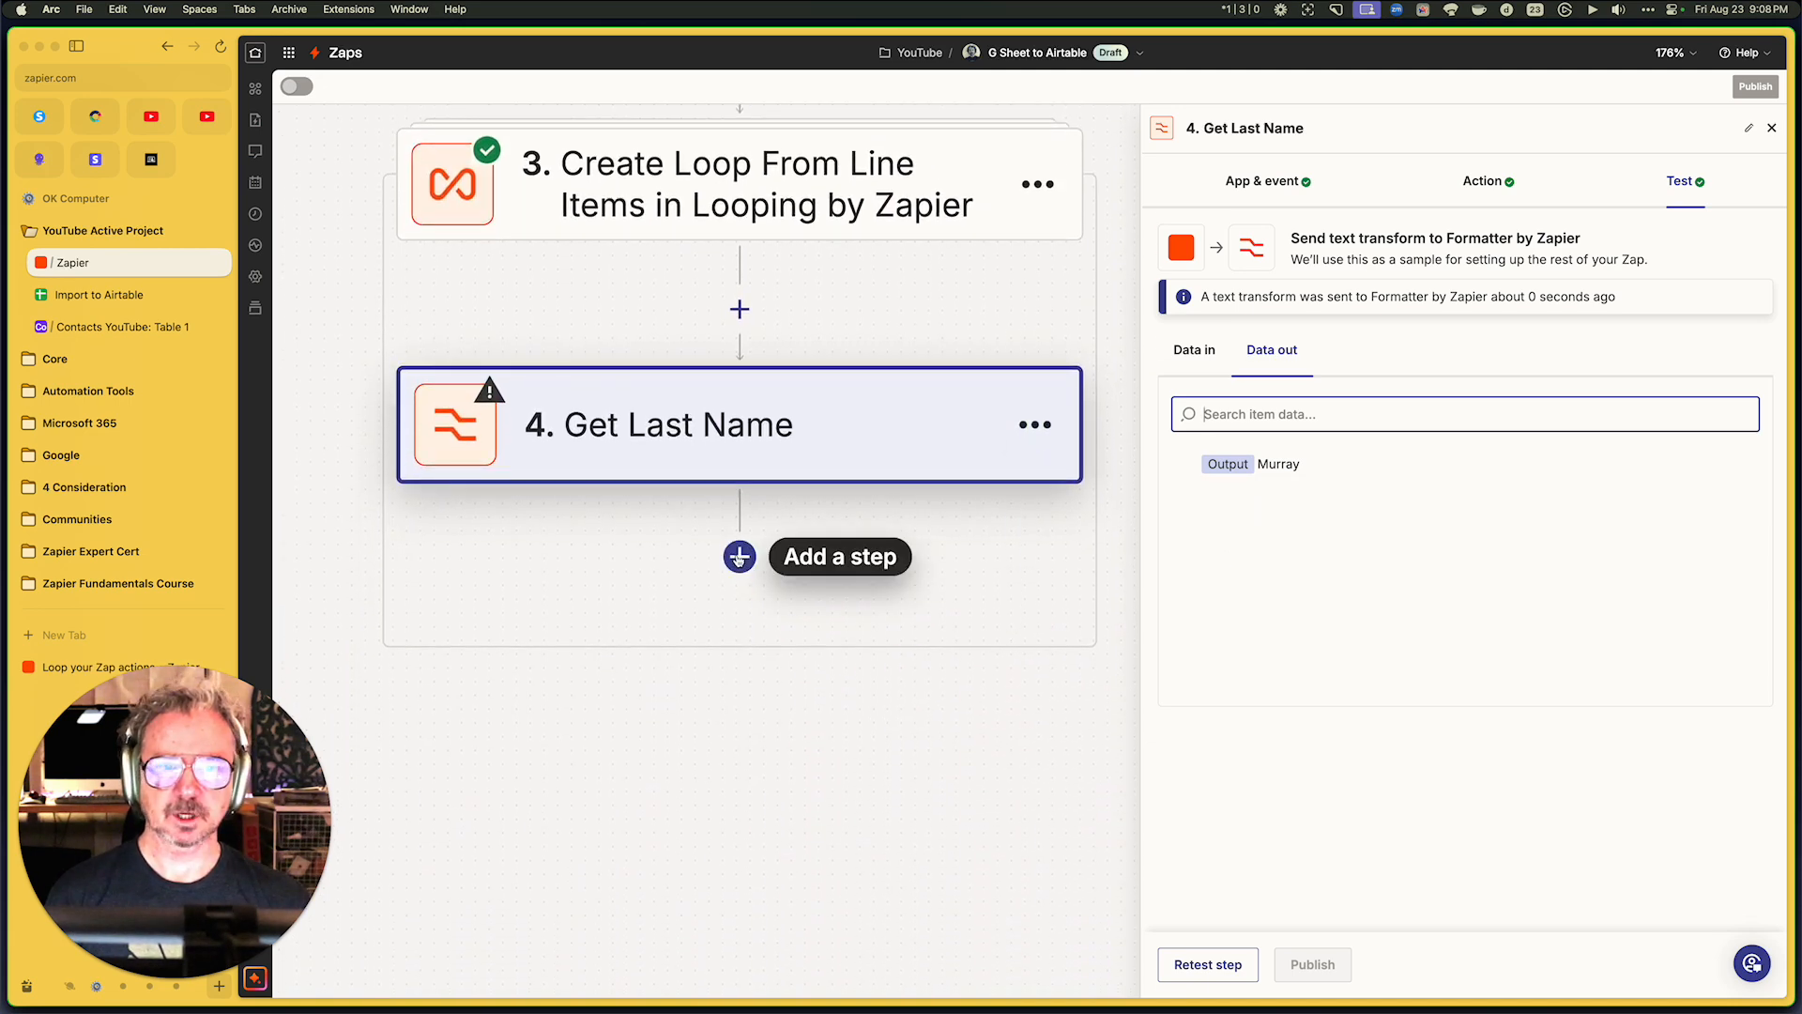
left_click(740, 557)
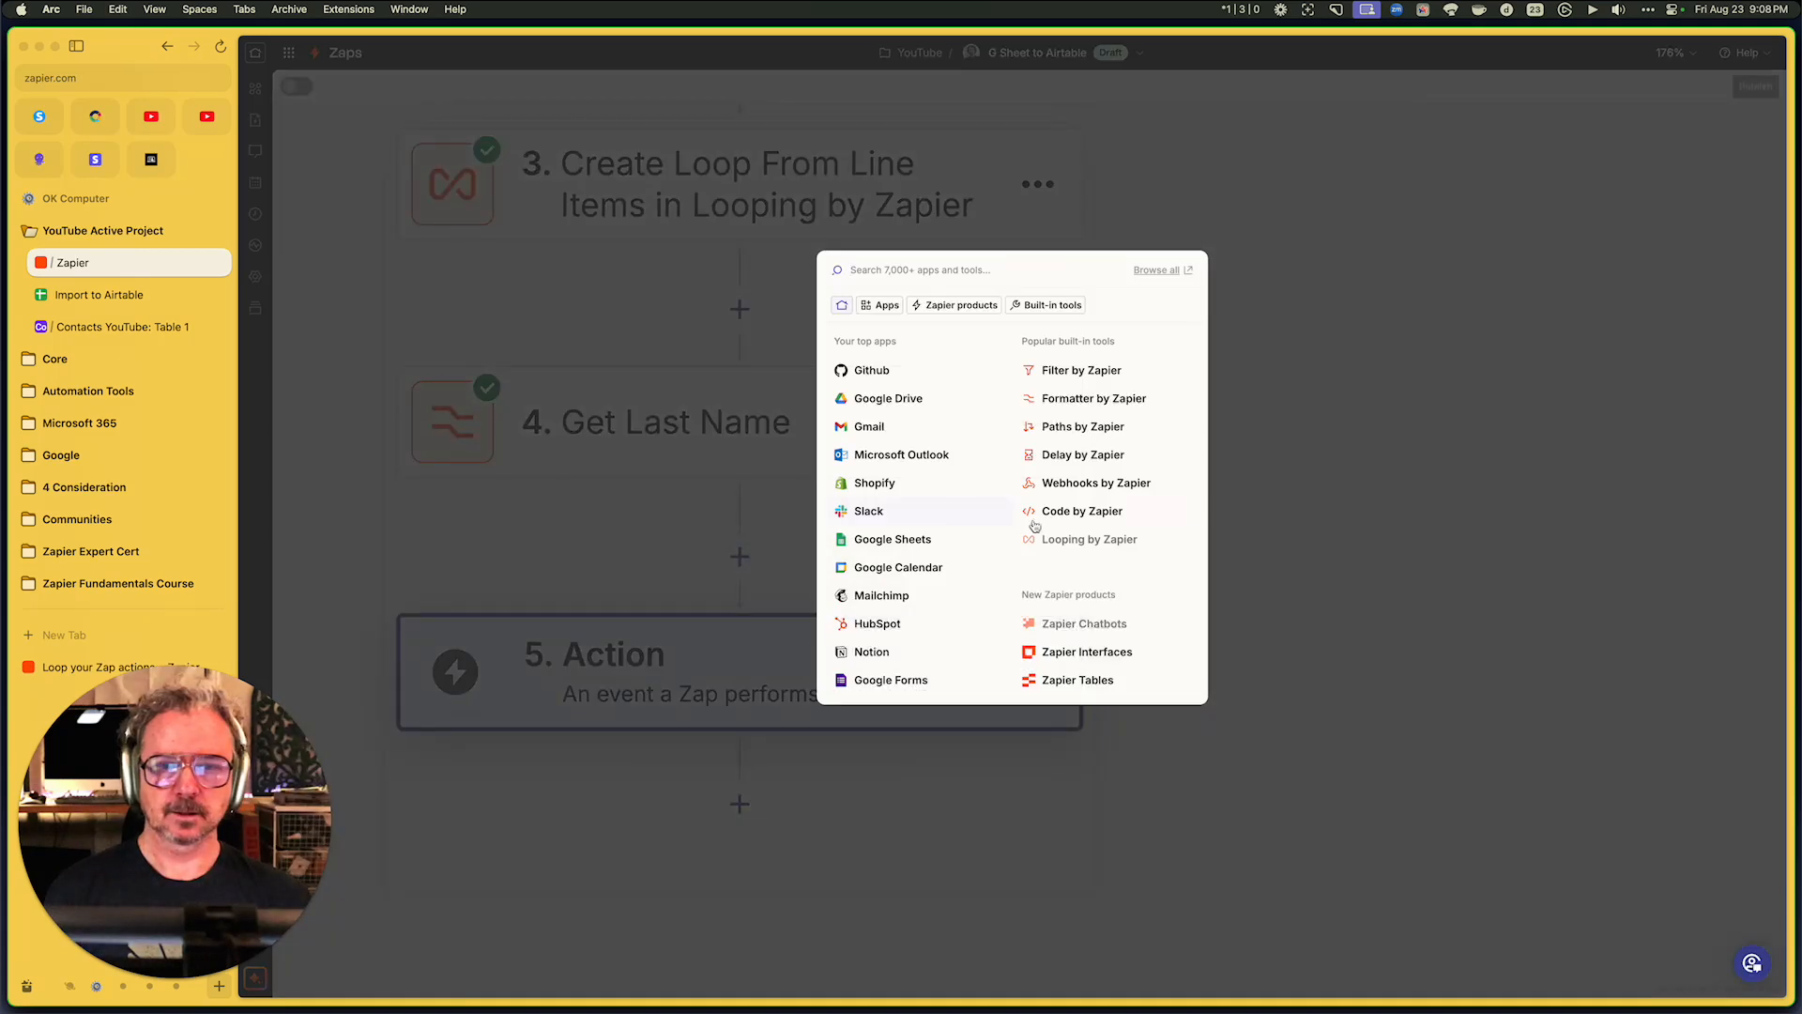
left_click(1095, 401)
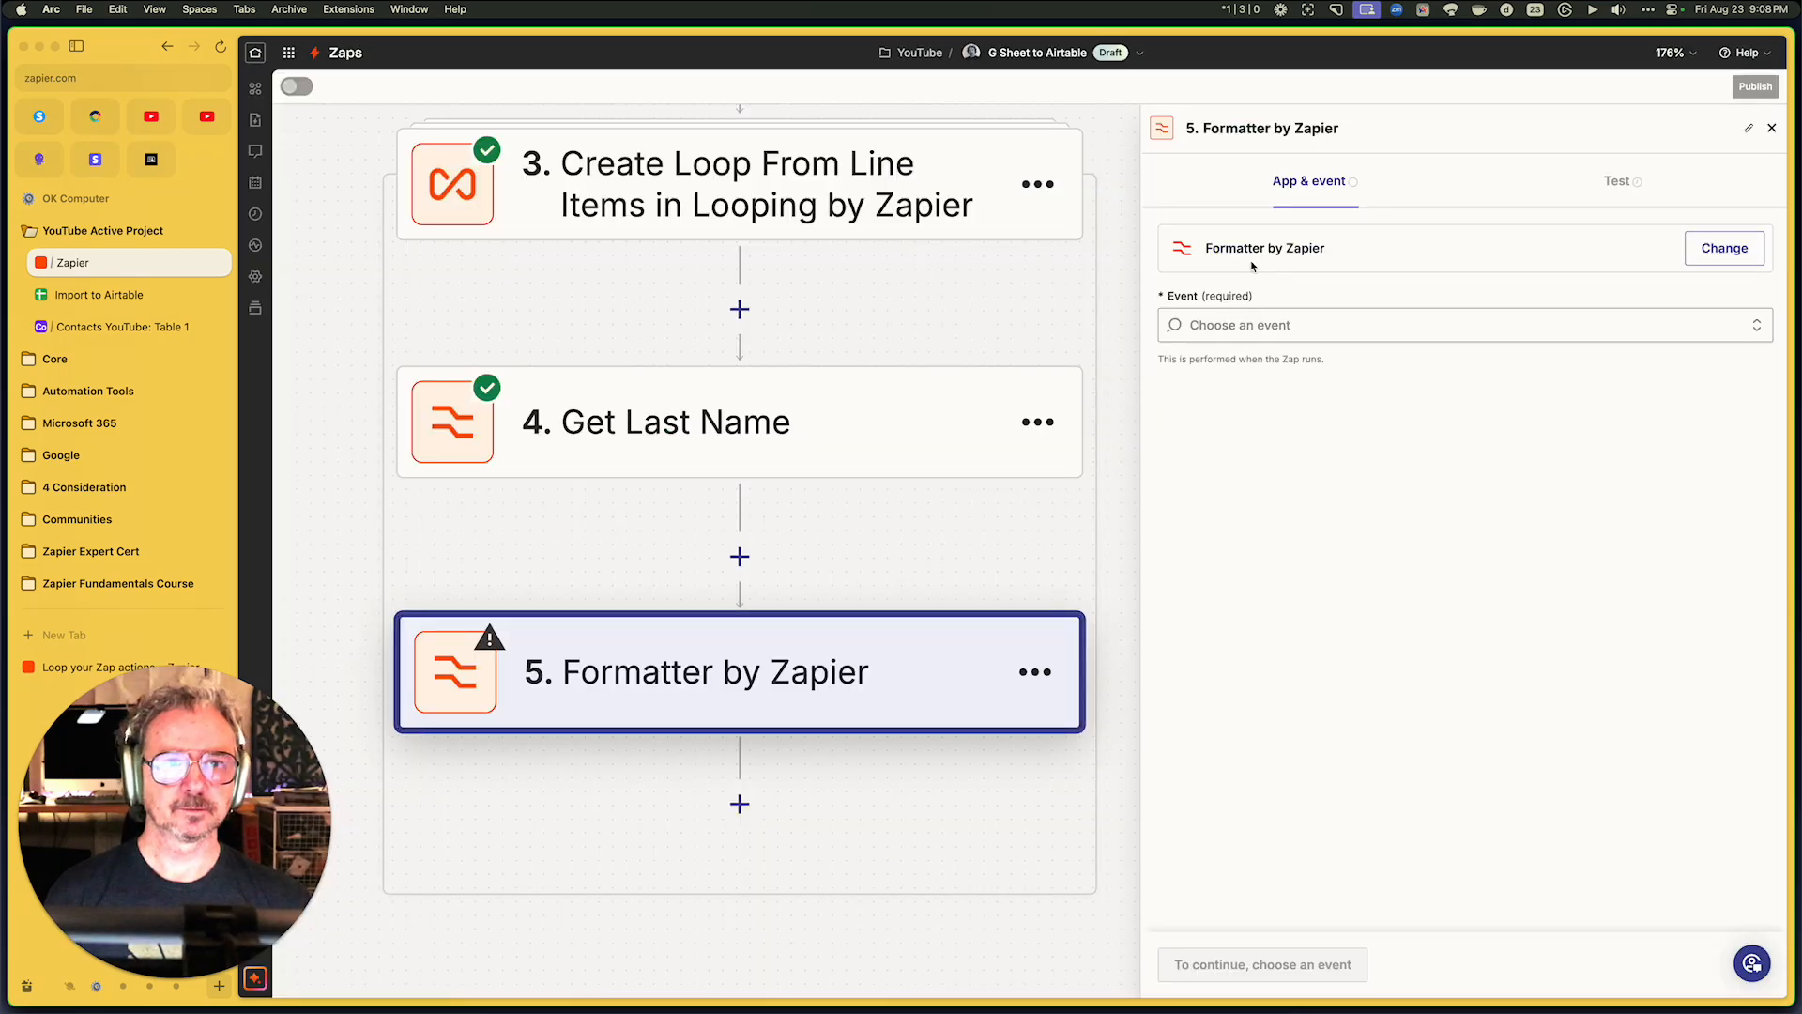
left_click(1259, 324)
left_click(1241, 488)
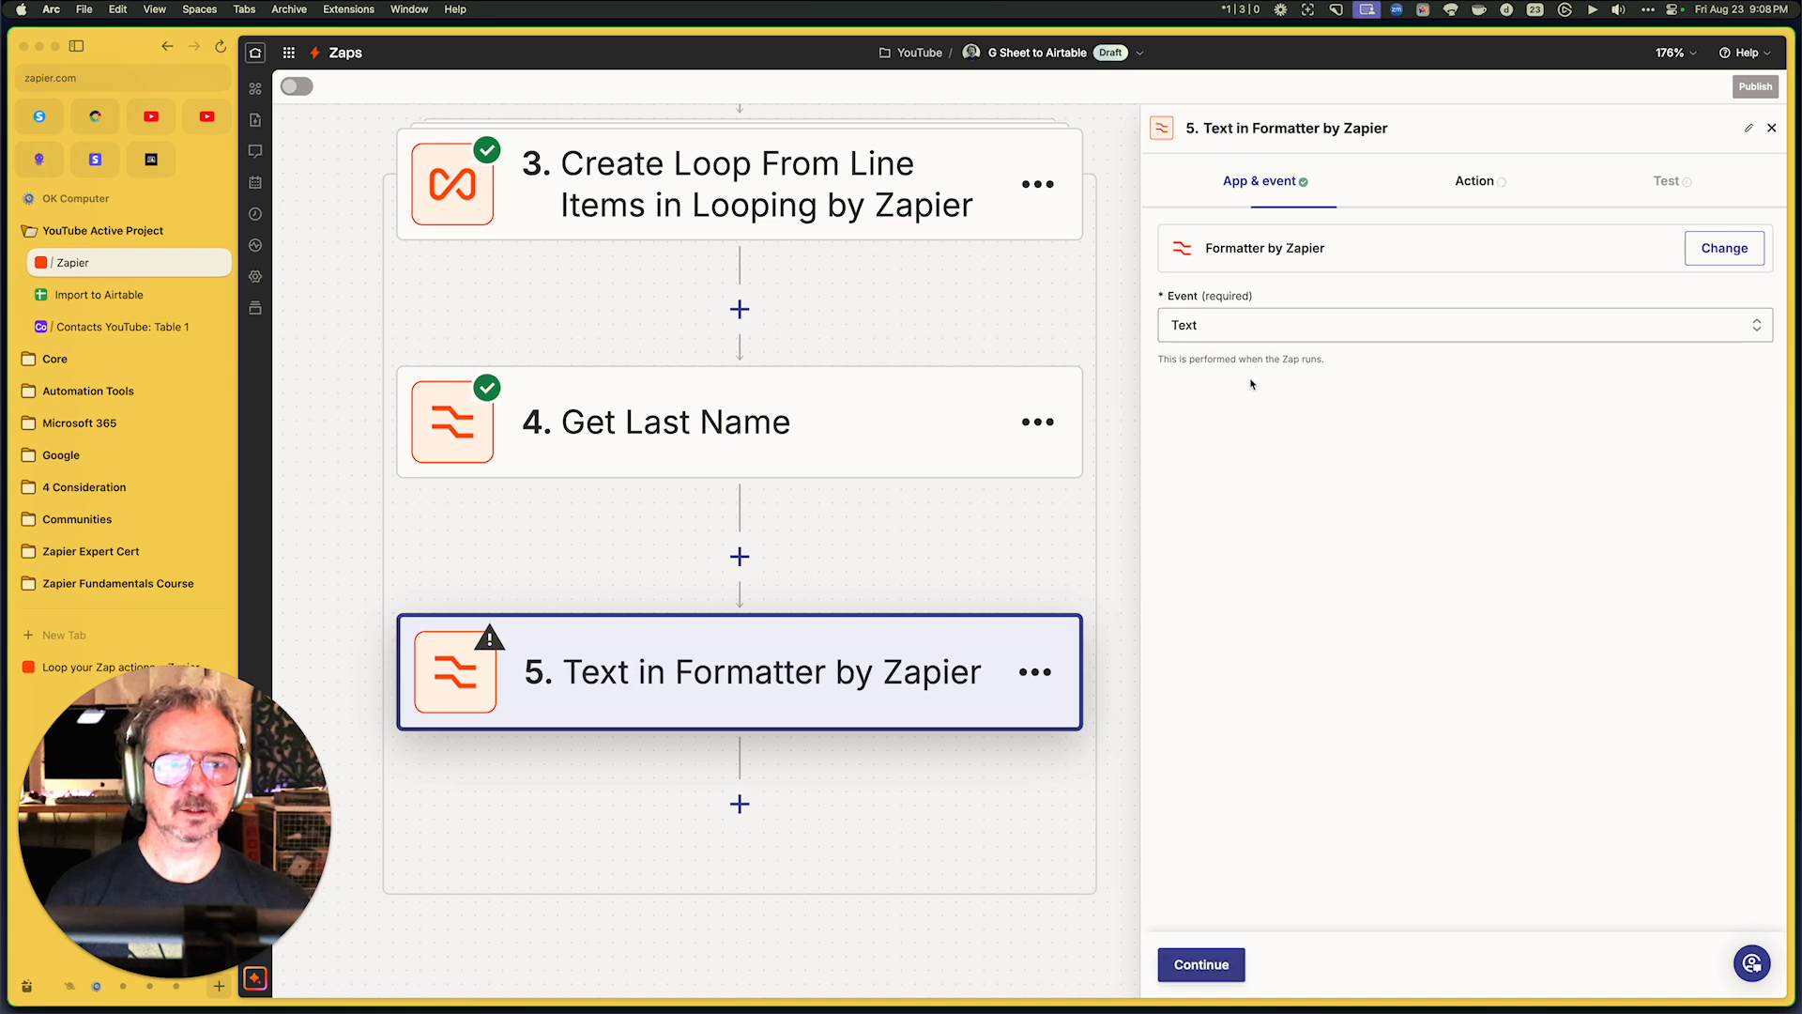
left_click(1187, 972)
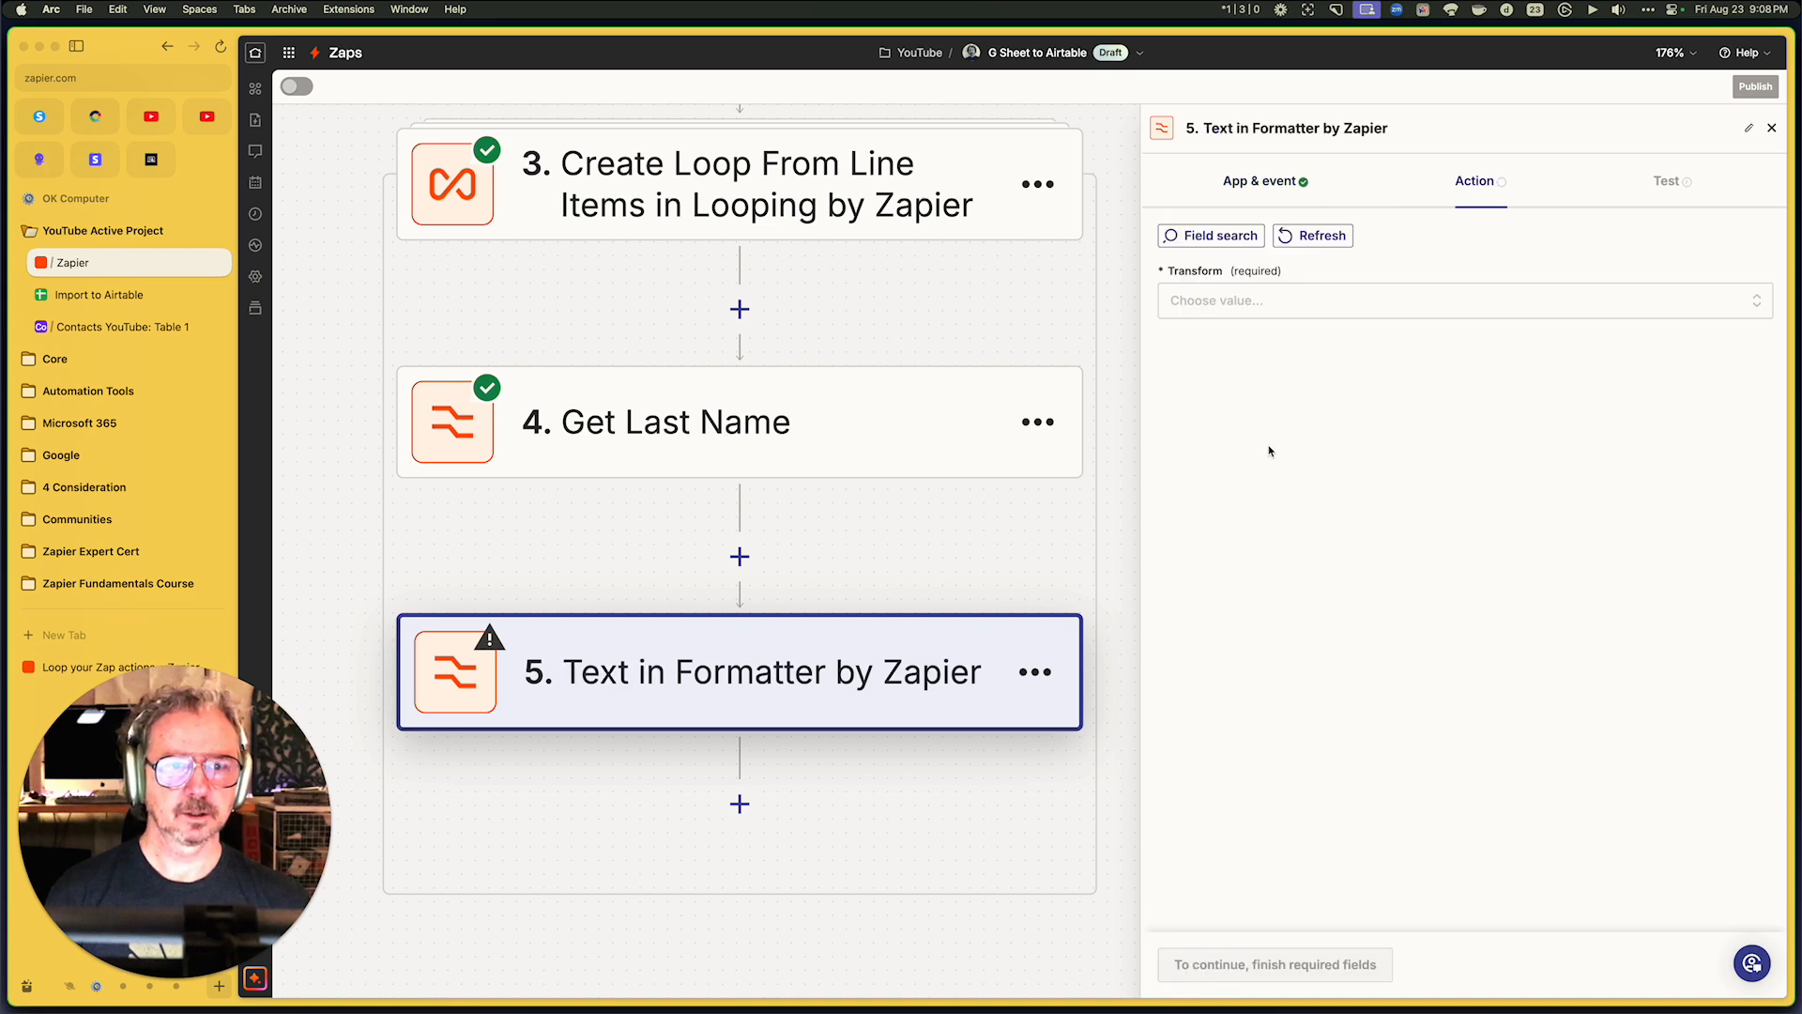
Configure the new Formatter step to Split Text on the loop step's Name value, with the Segment Index set to First
left_click(1266, 304)
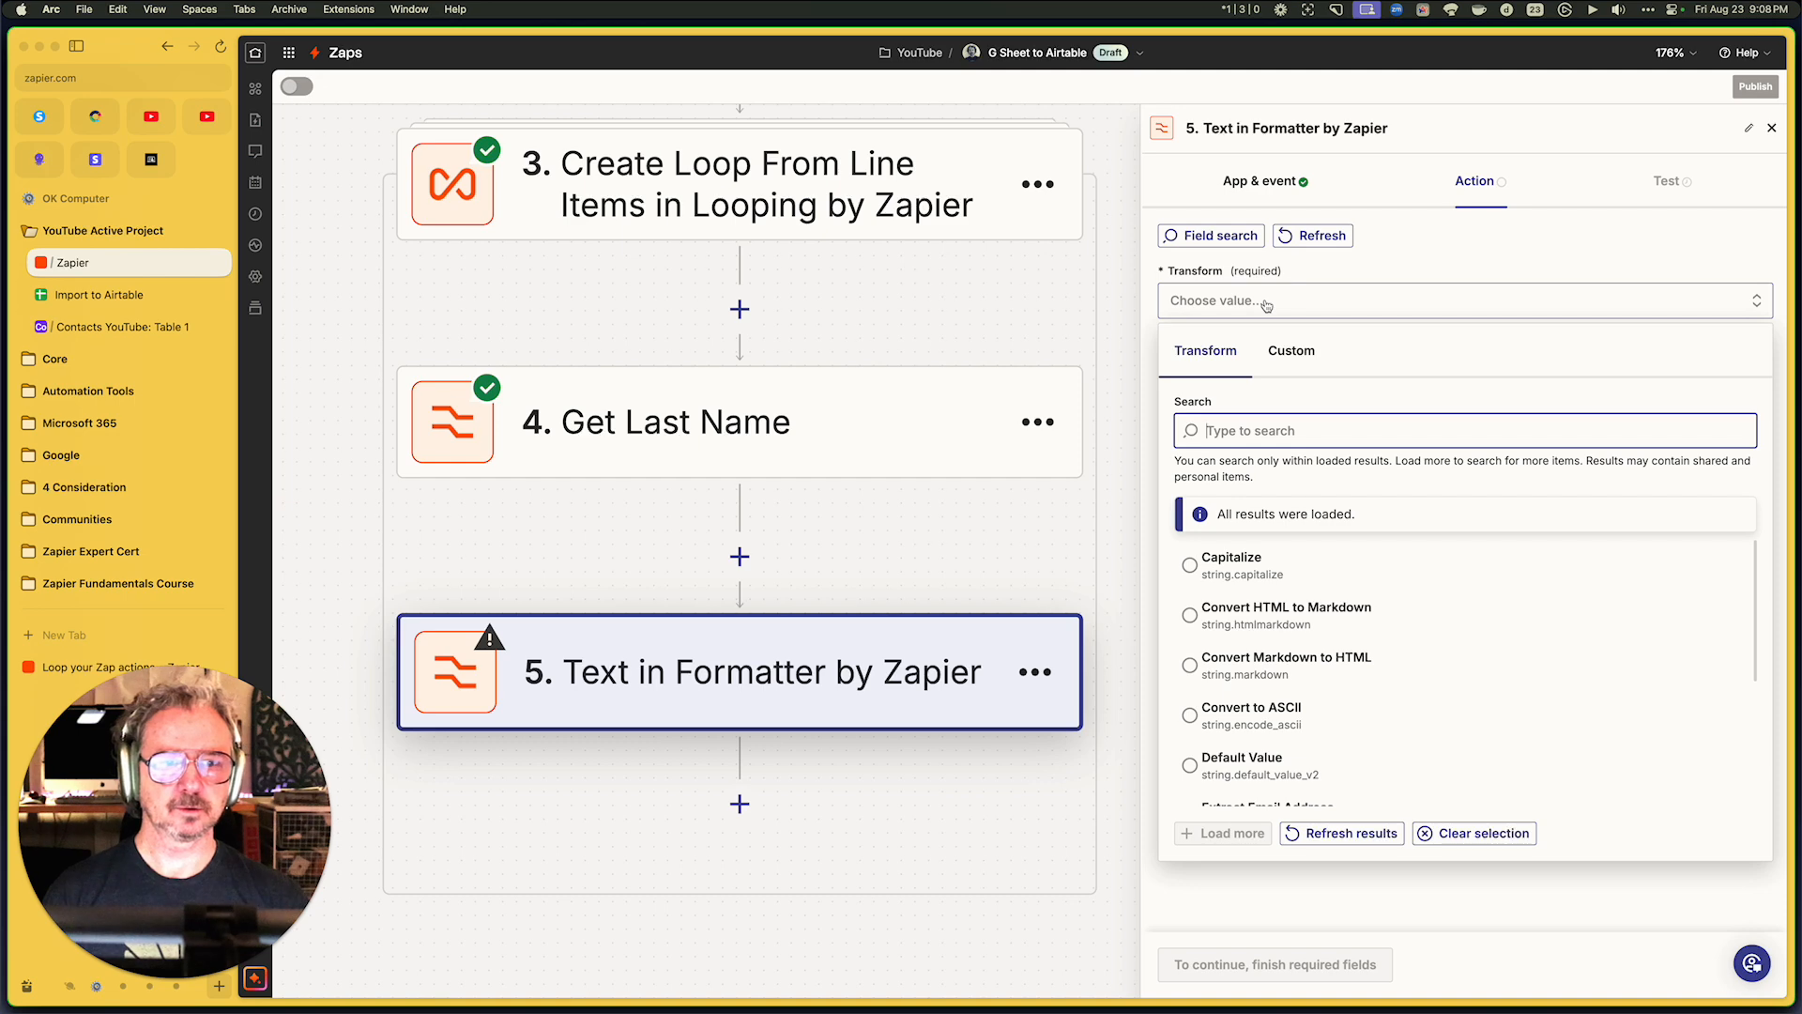
type("split")
key("Return")
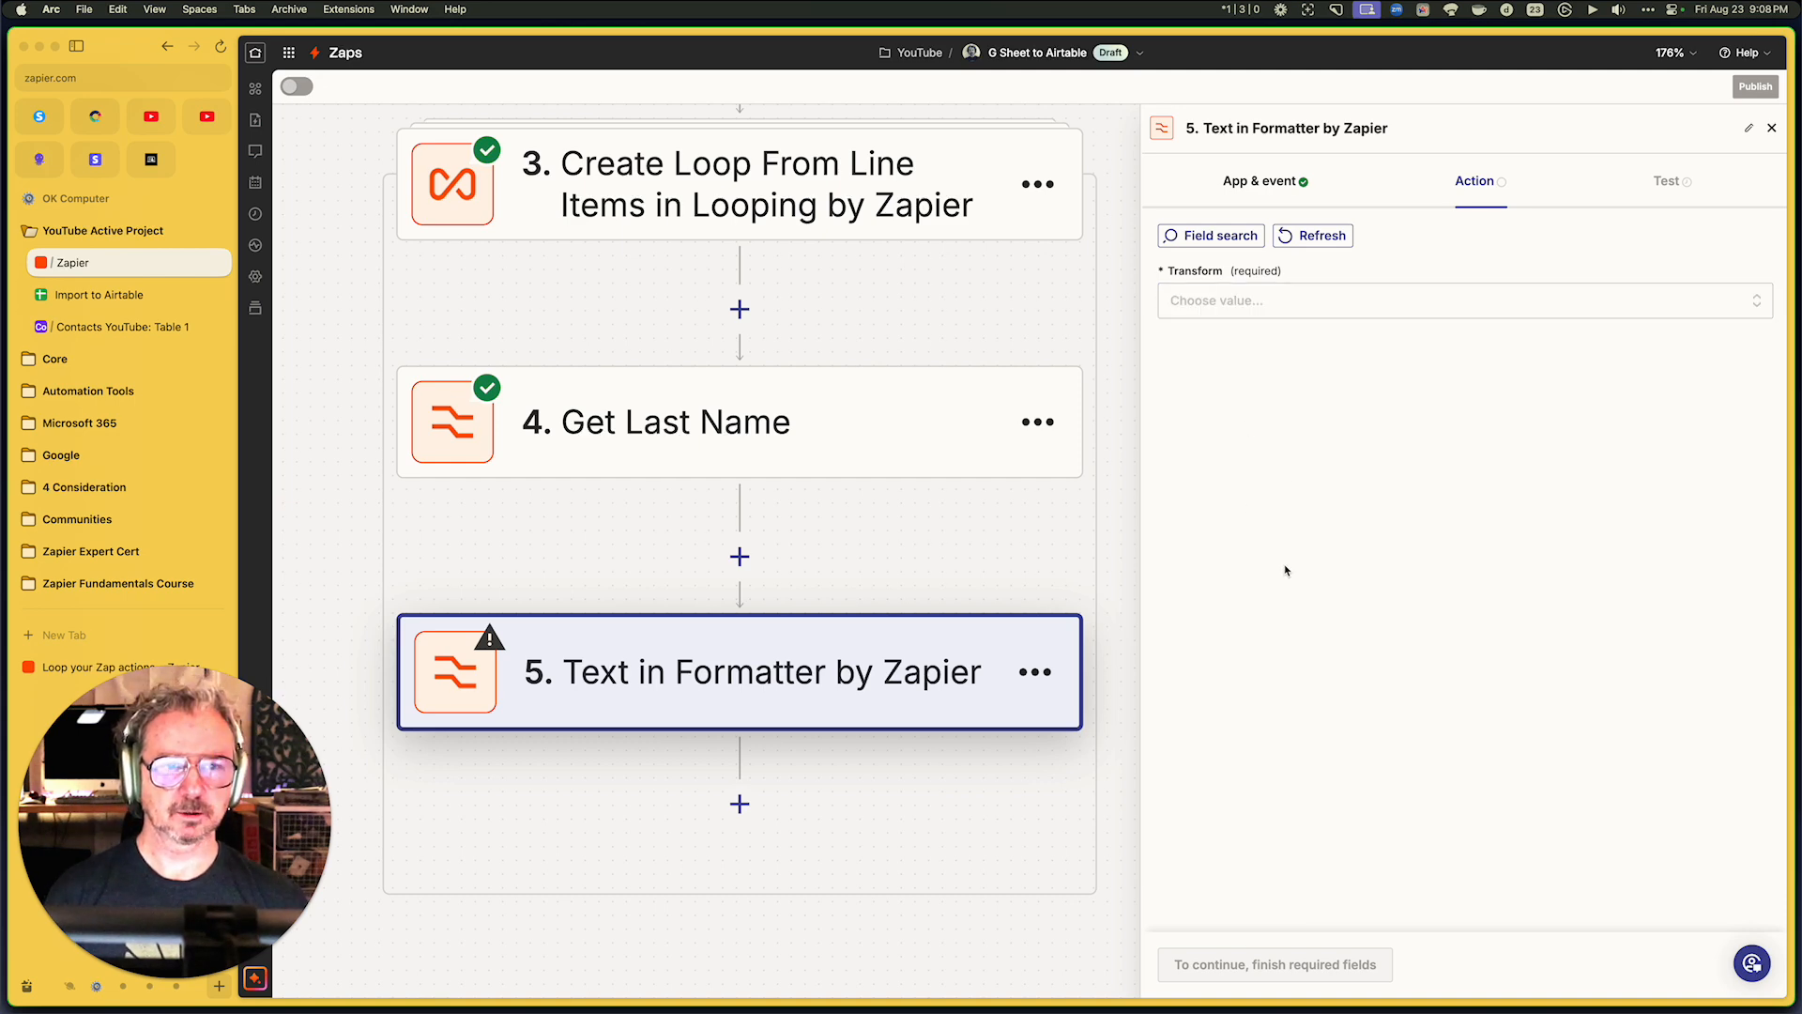
left_click(1279, 313)
type("split")
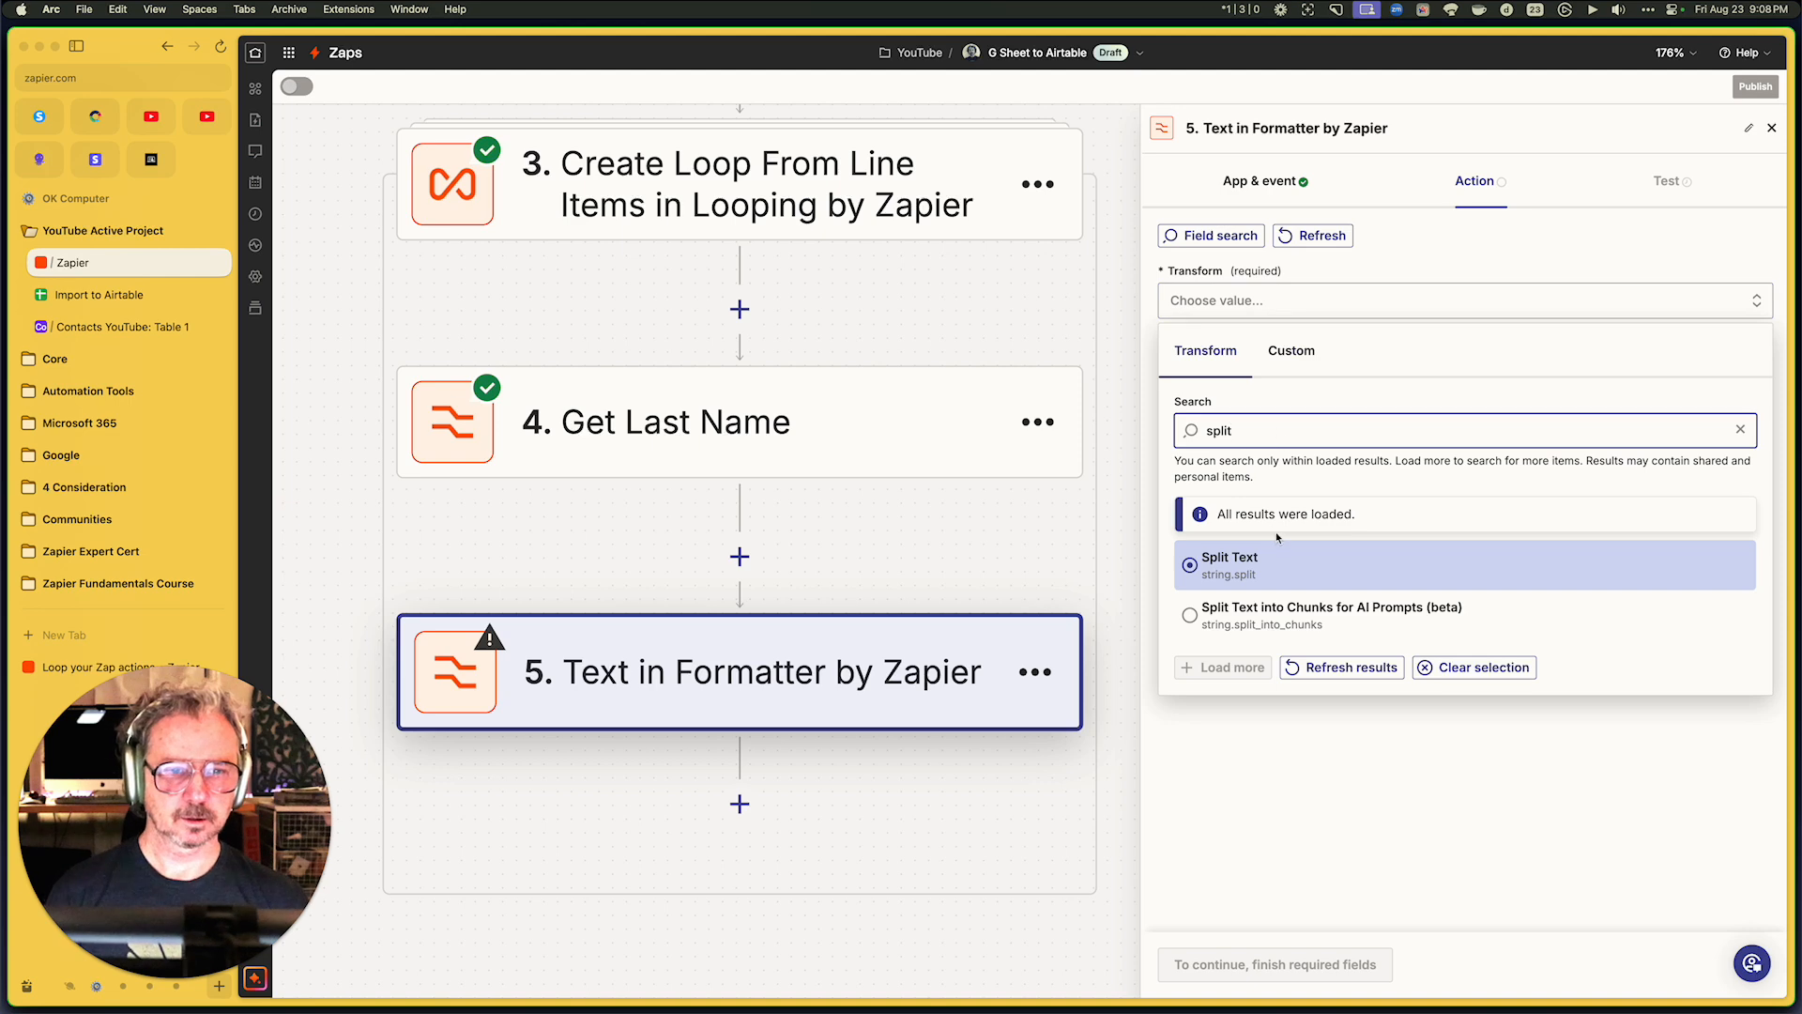
left_click(1278, 565)
left_click(1269, 466)
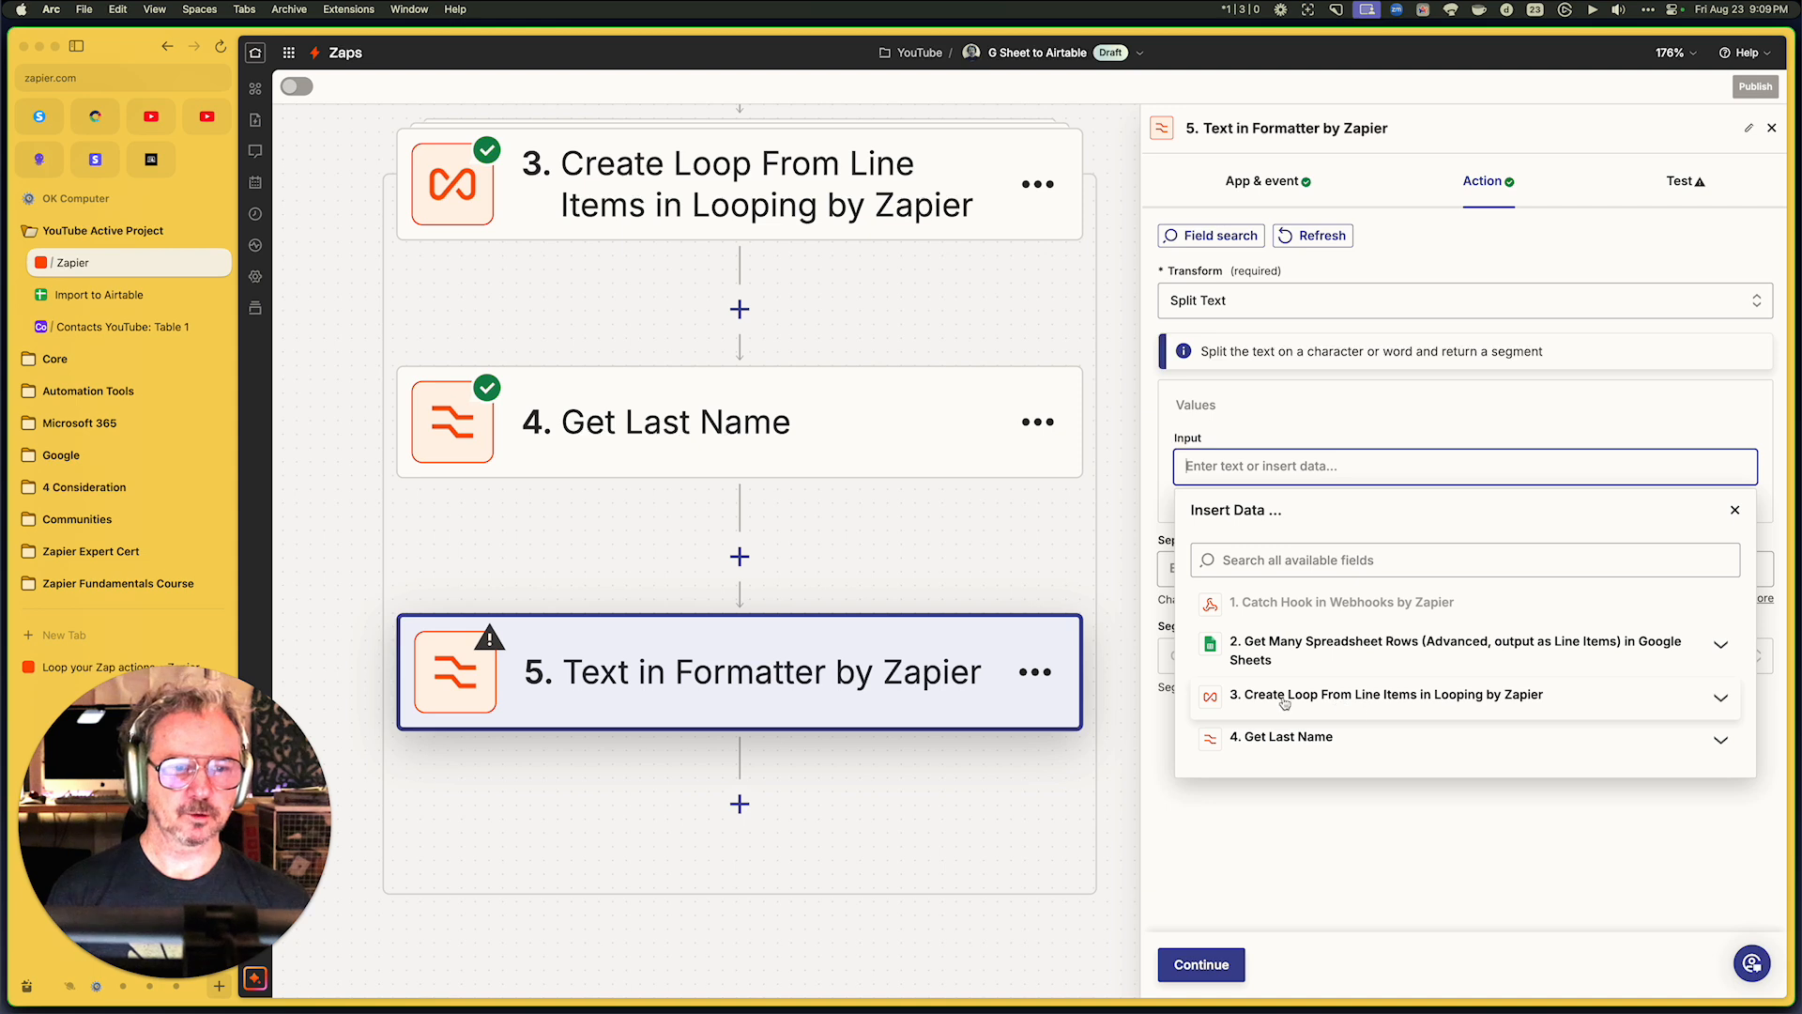
left_click(1333, 701)
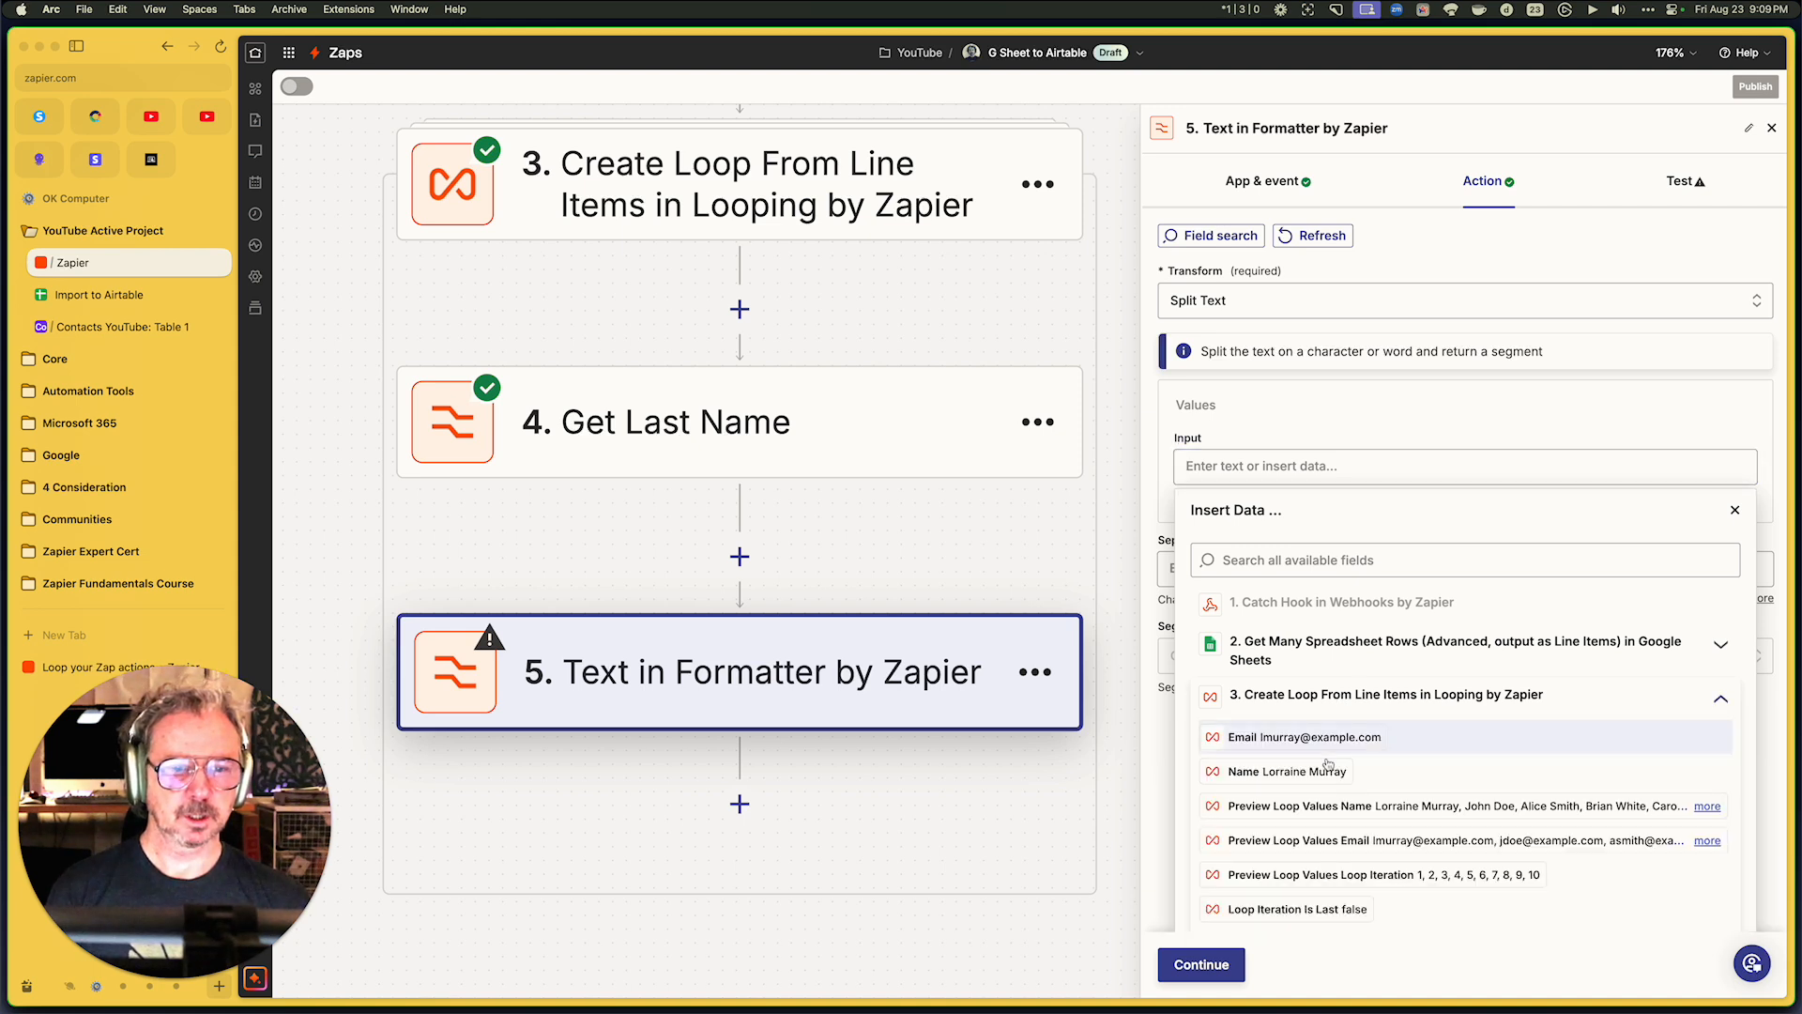
left_click(1287, 779)
left_click(1343, 393)
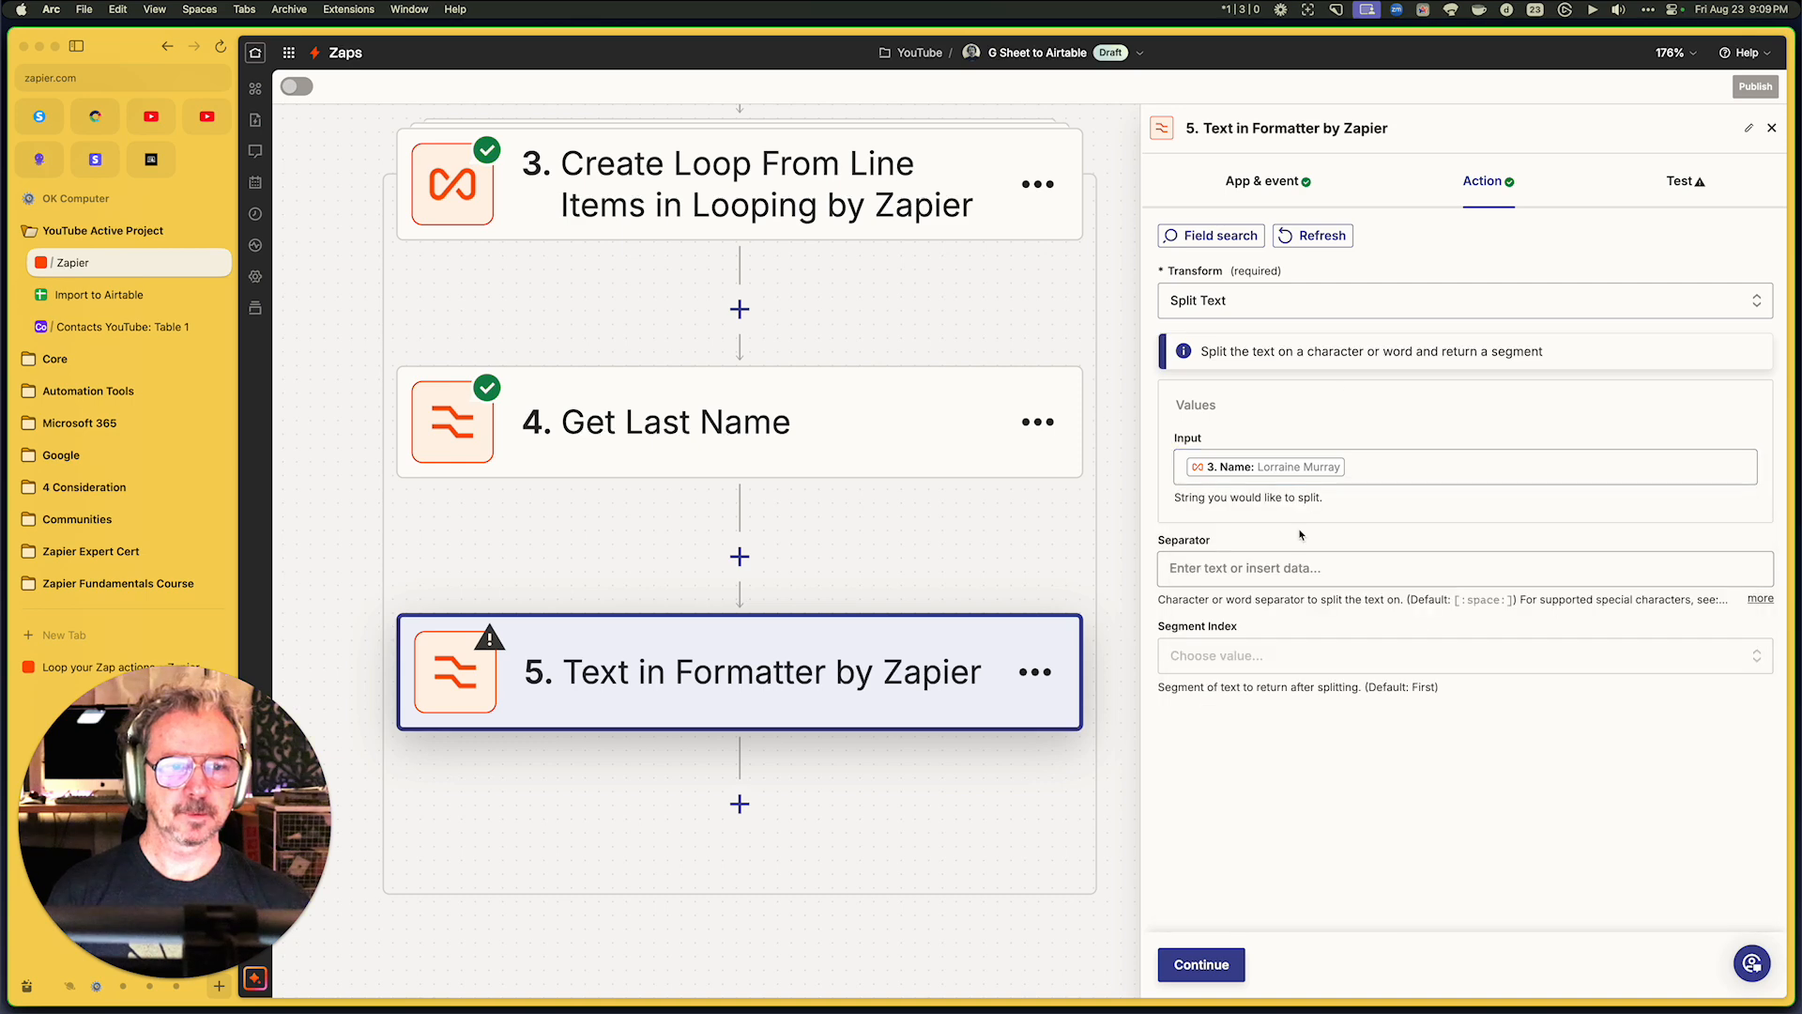
left_click(1262, 655)
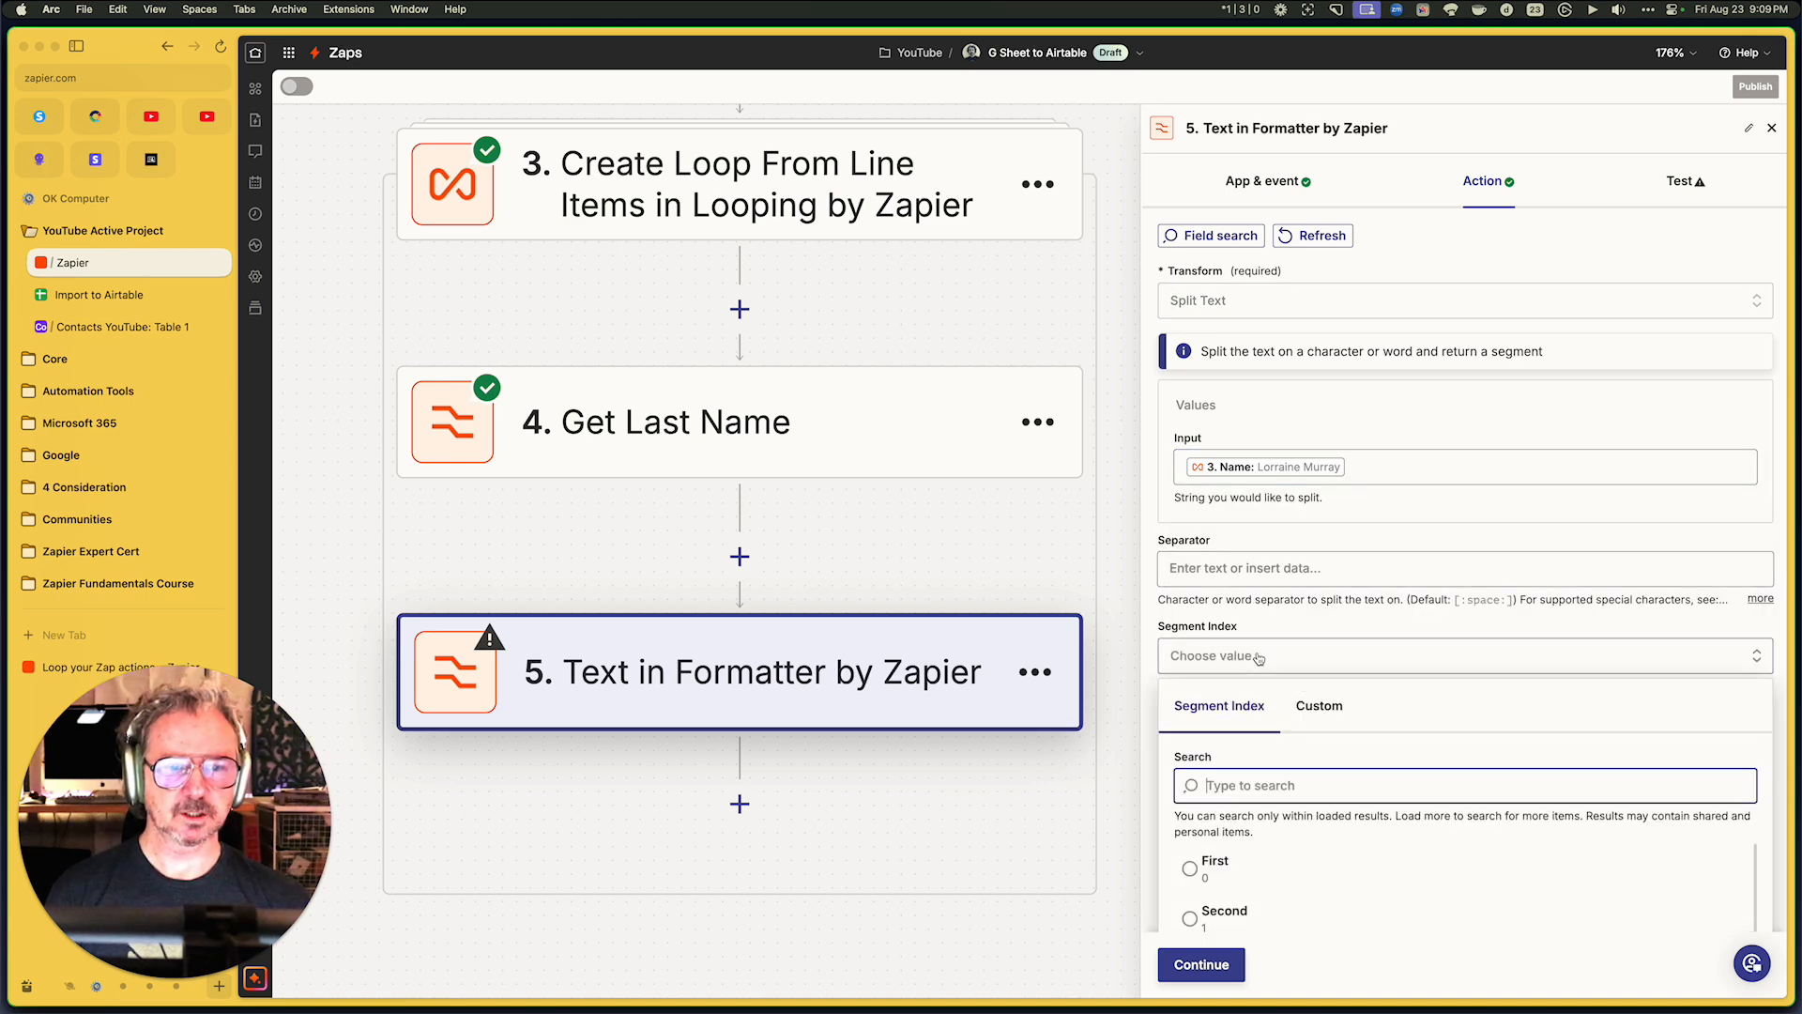
left_click(1230, 856)
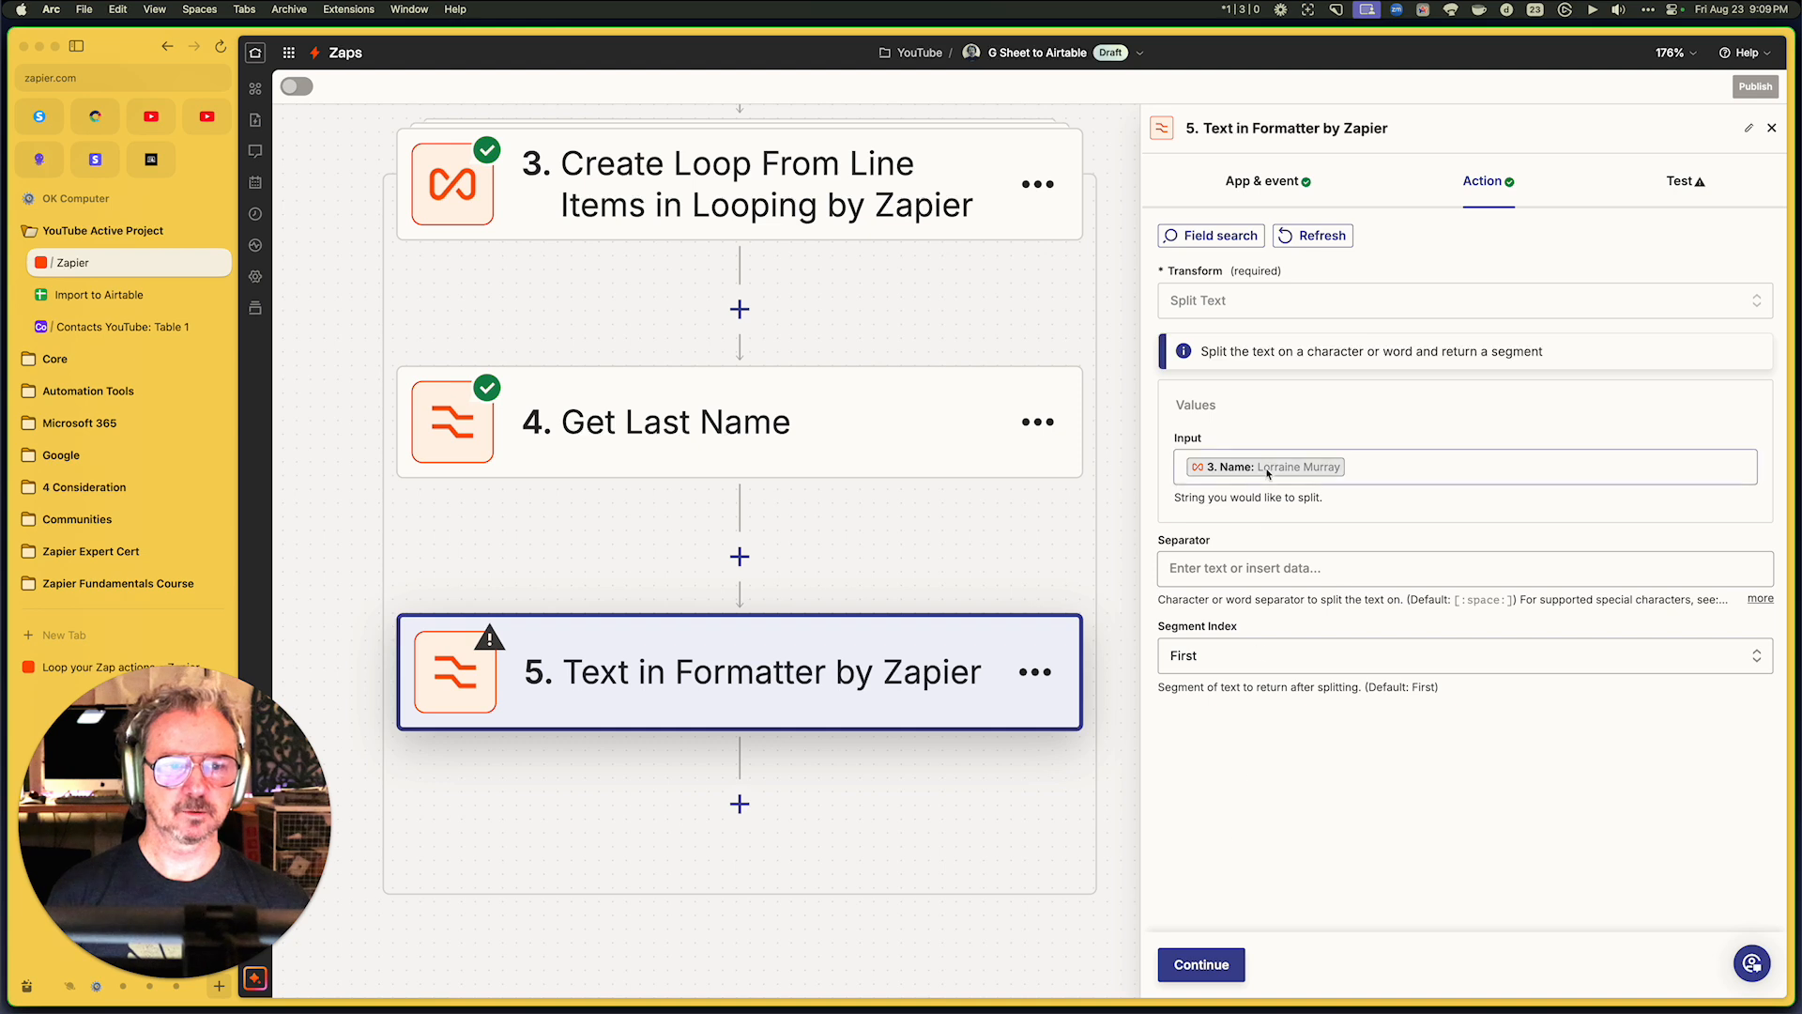
Rename the second Formatter step as Get First Name and run its test
left_click(1744, 131)
type("Get First Name")
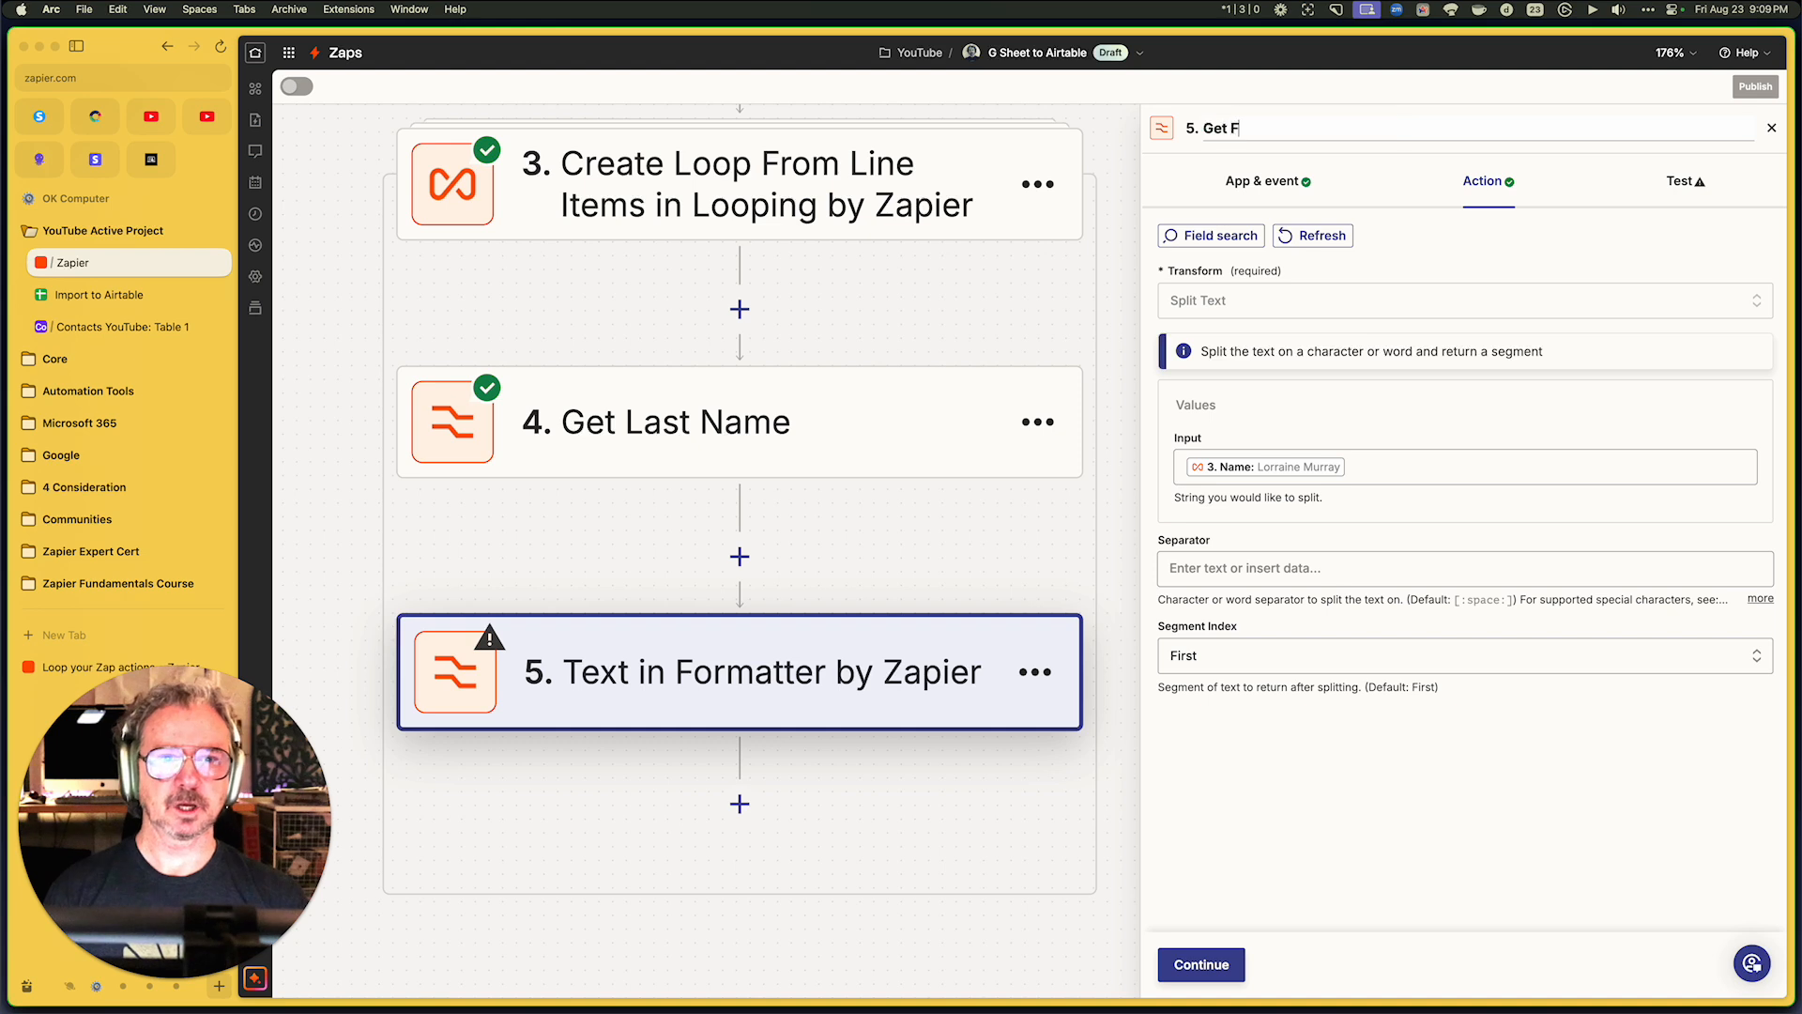
key("Return")
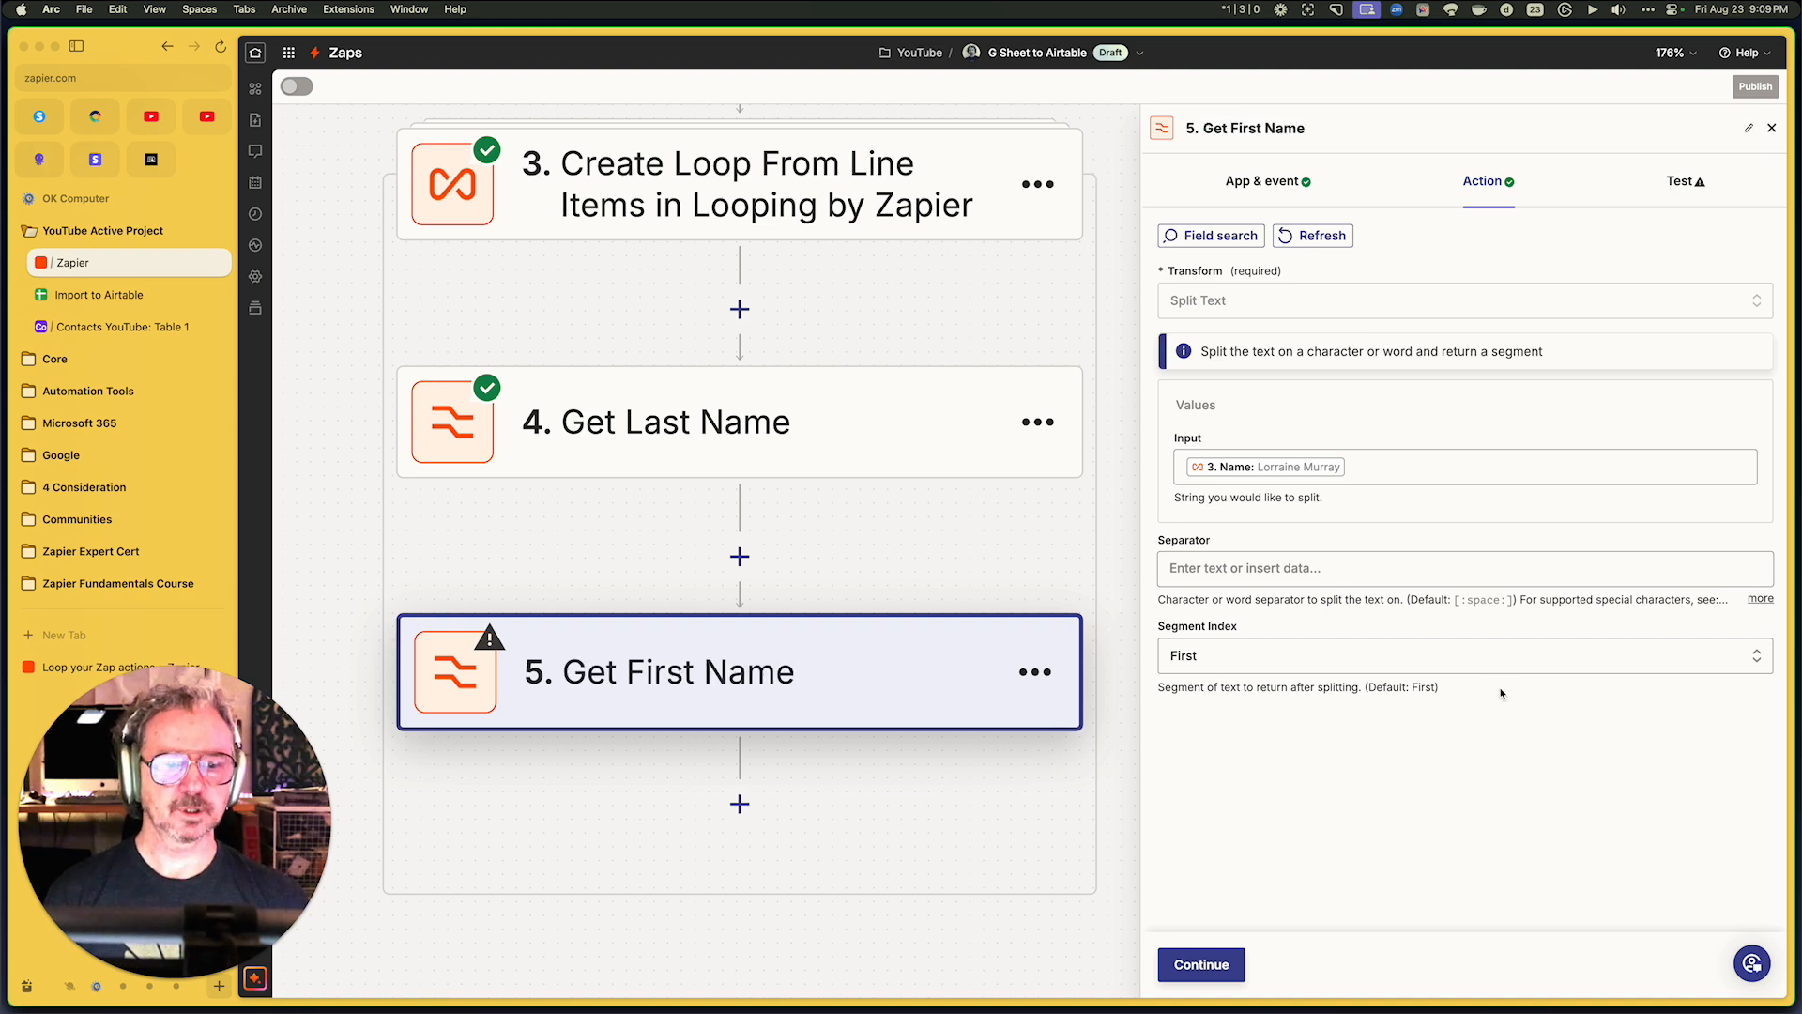
left_click(1237, 966)
left_click(1290, 965)
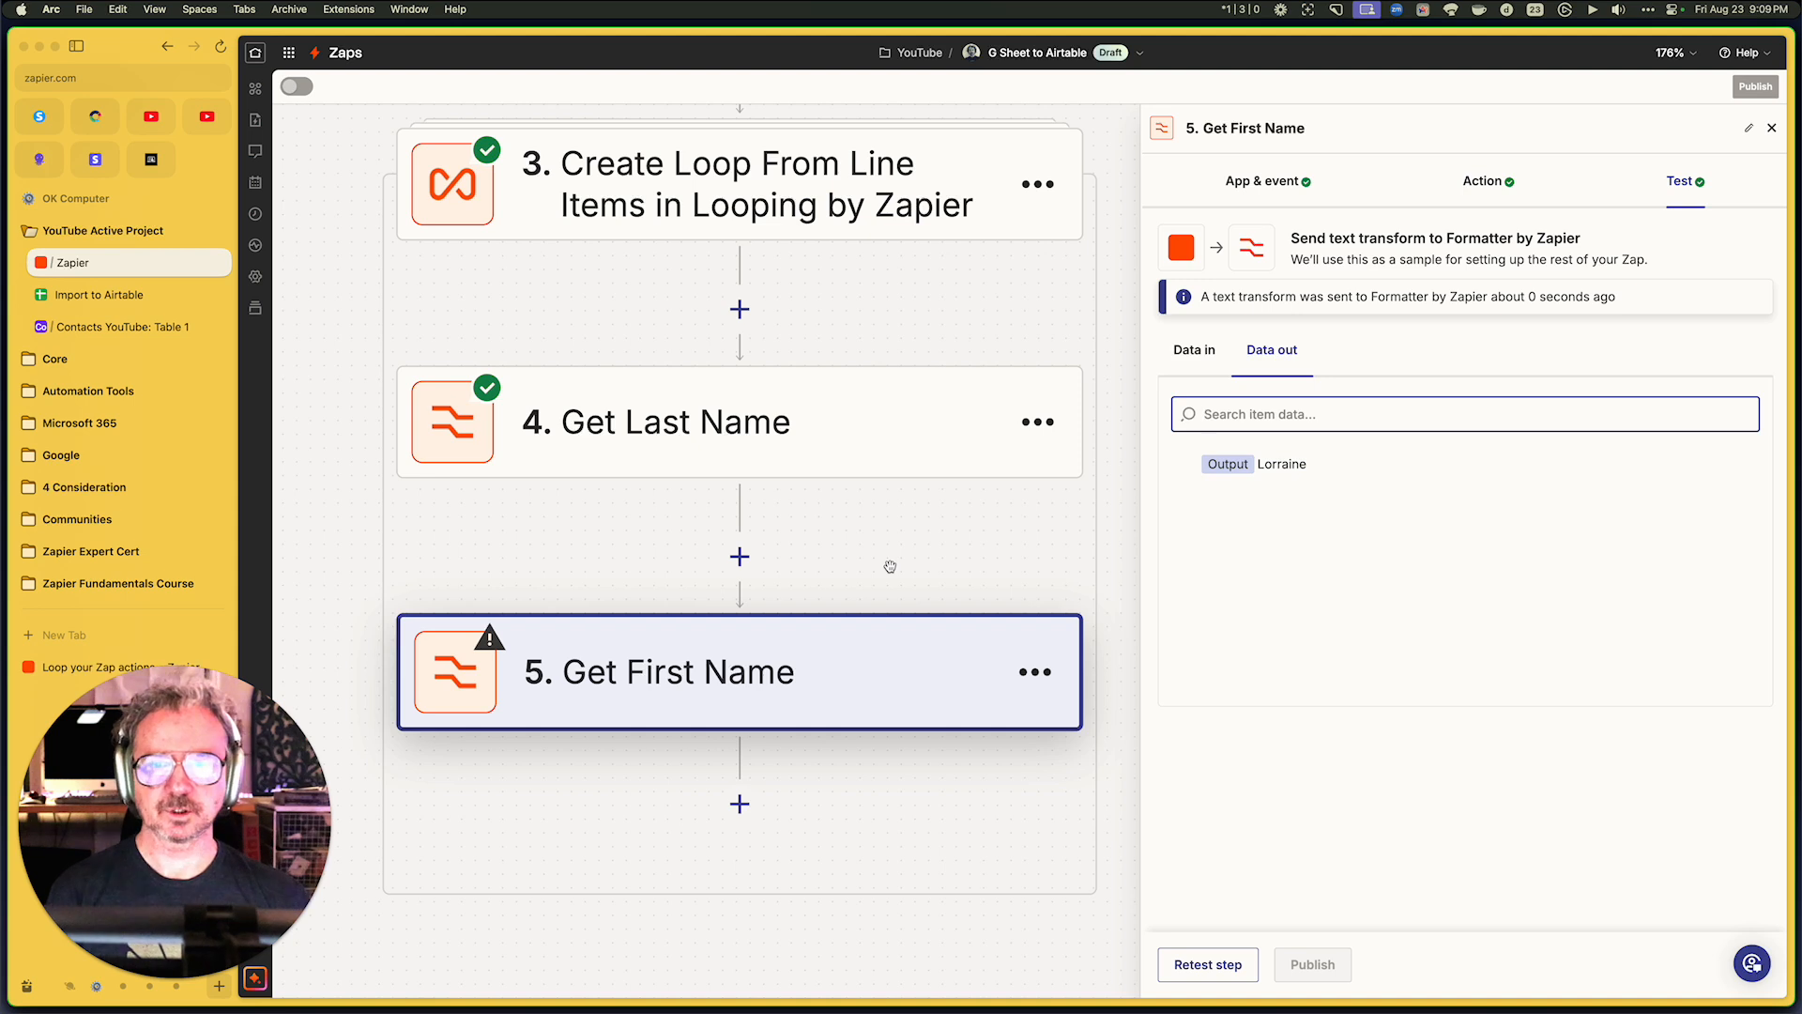
Add an Airtable step with the Find Record event after Get First Name, inside the loop, keeping the connected account
scroll(890, 567, "down", 5)
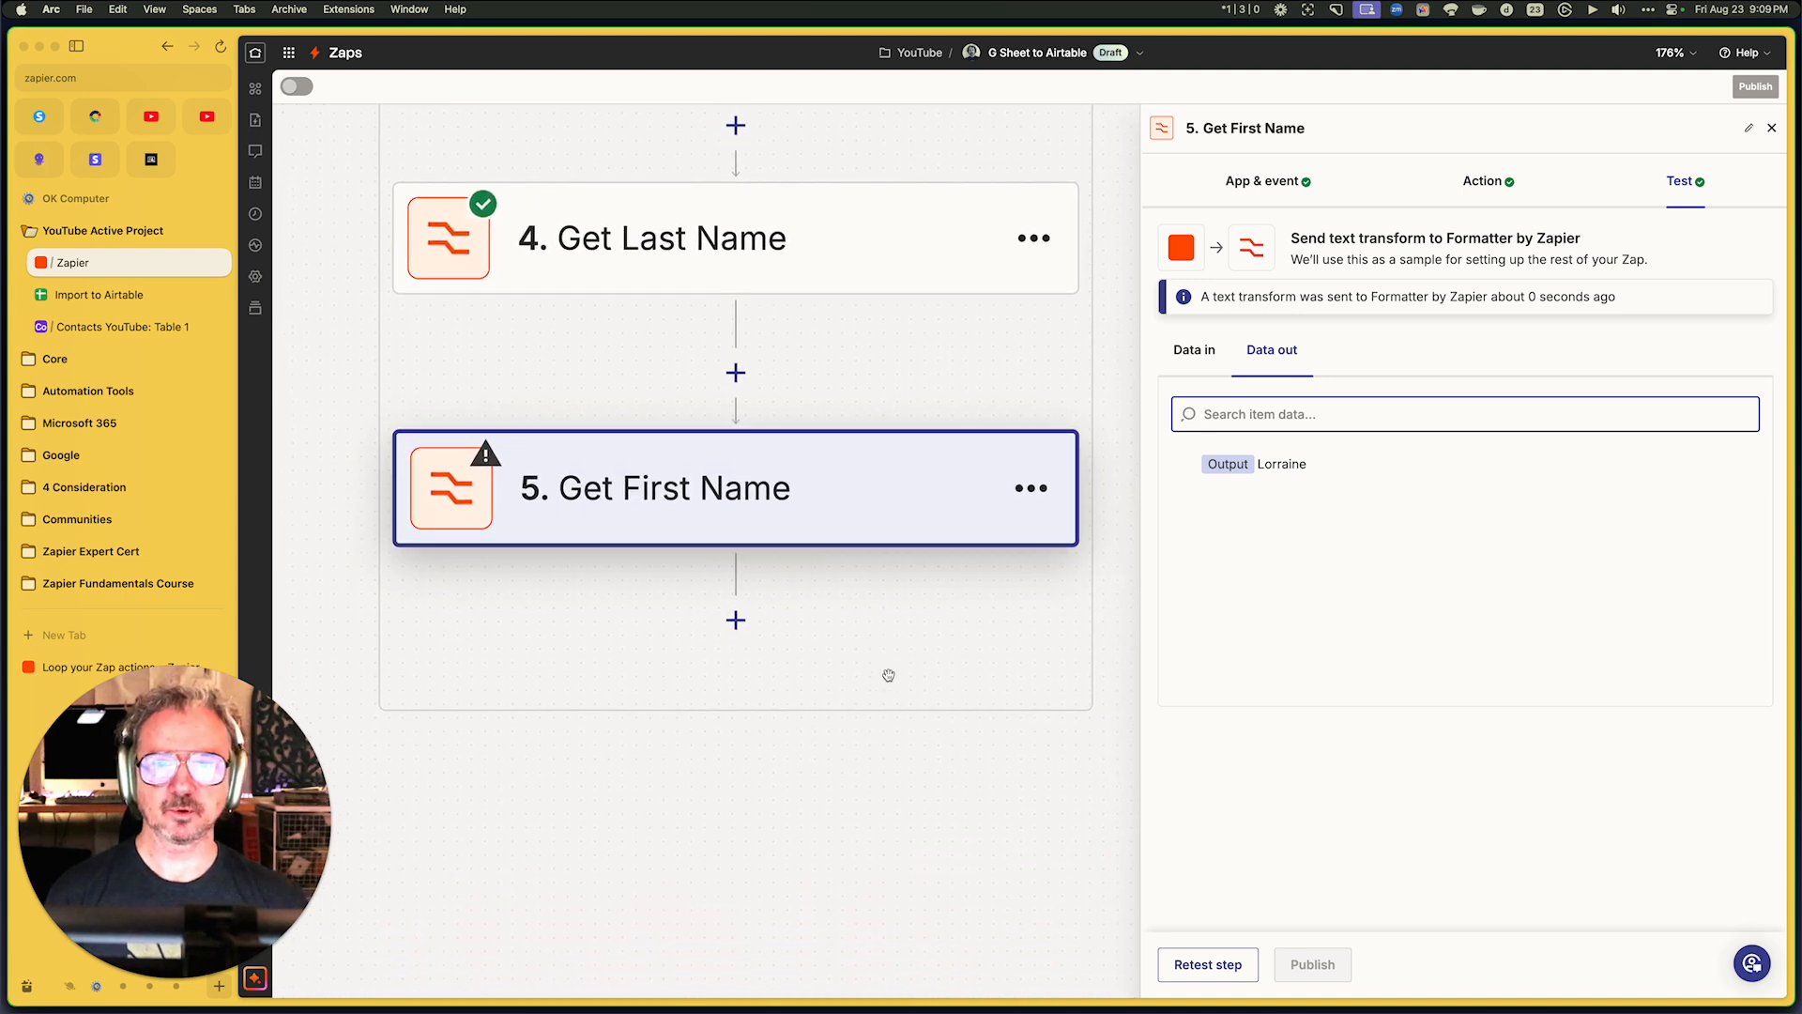
left_click(736, 602)
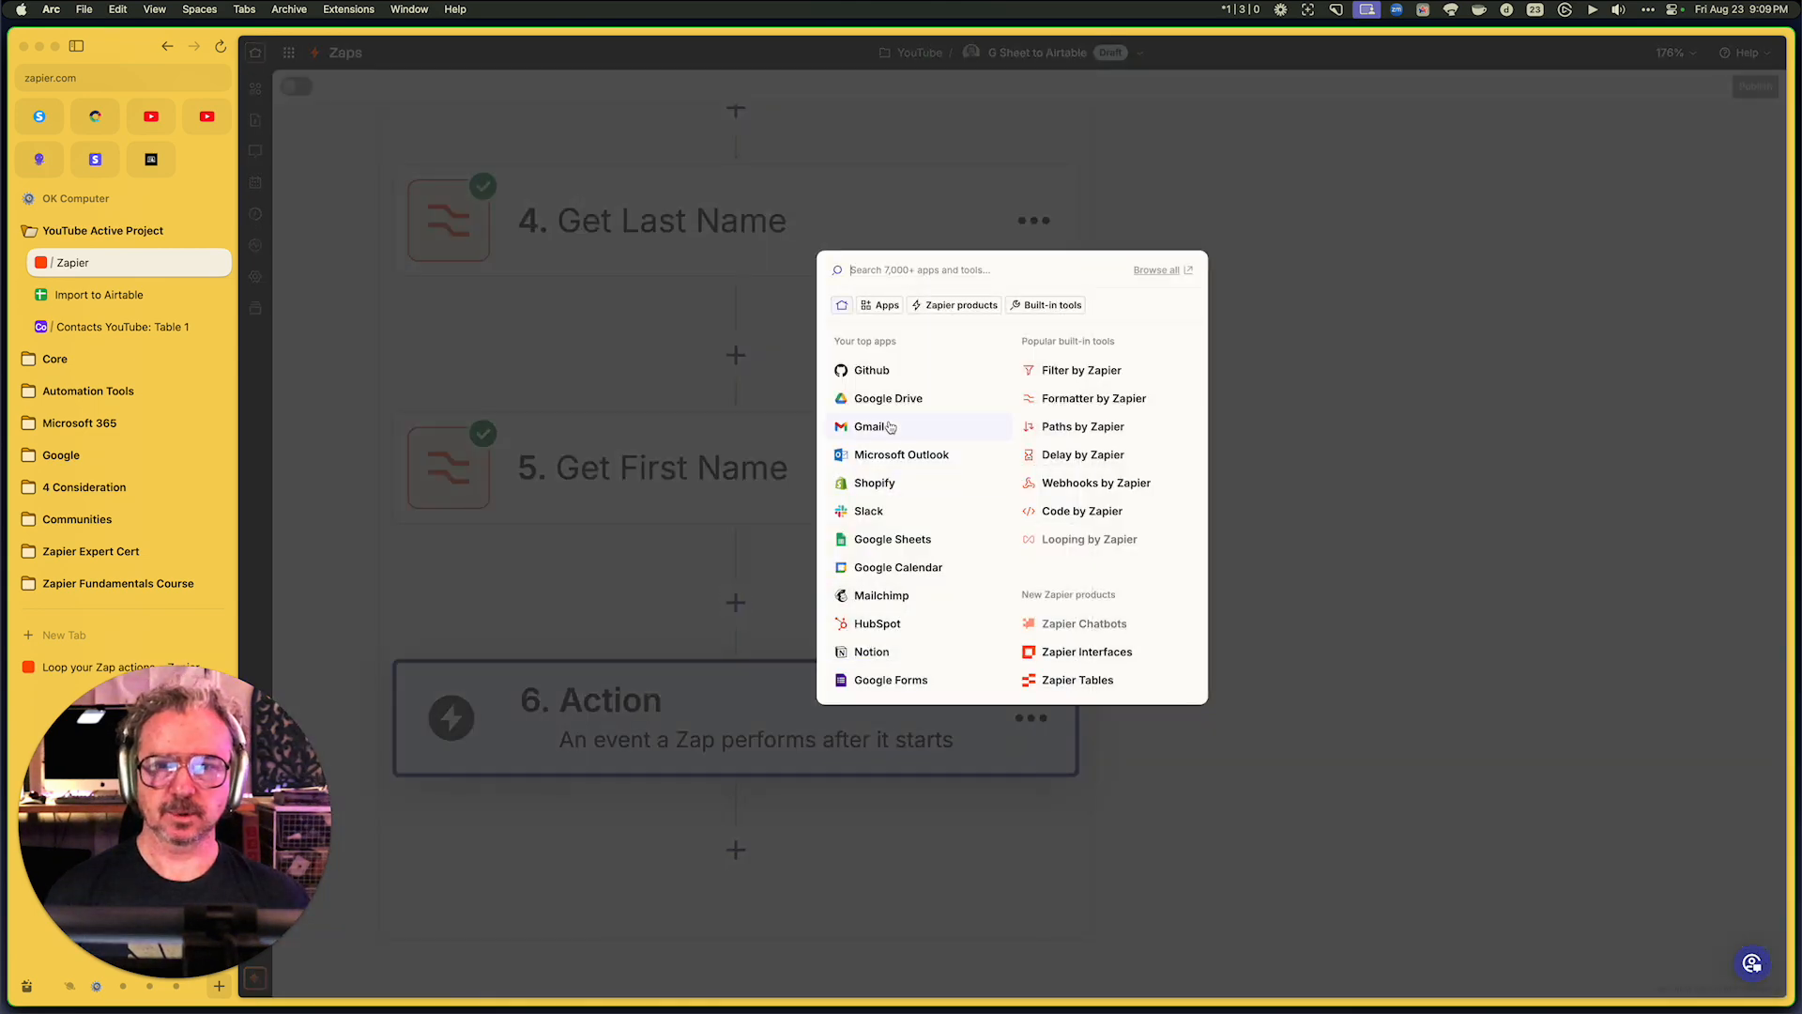
type("airtable")
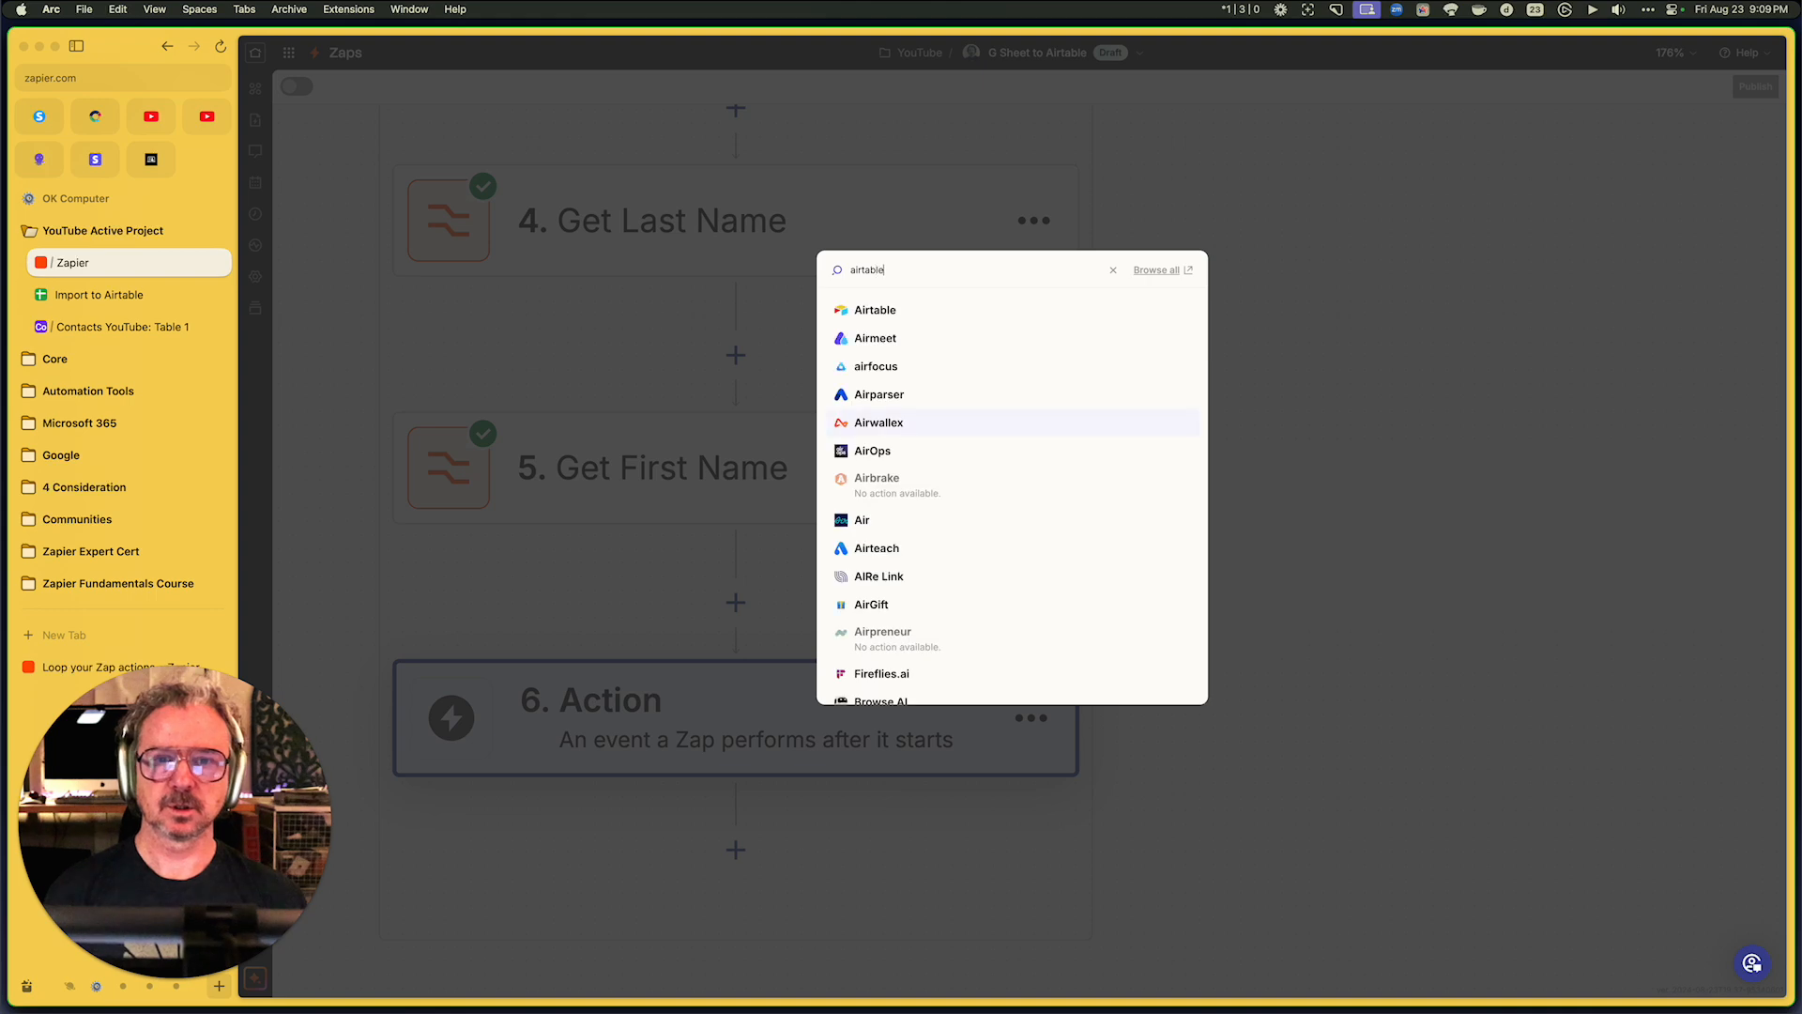
left_click(884, 310)
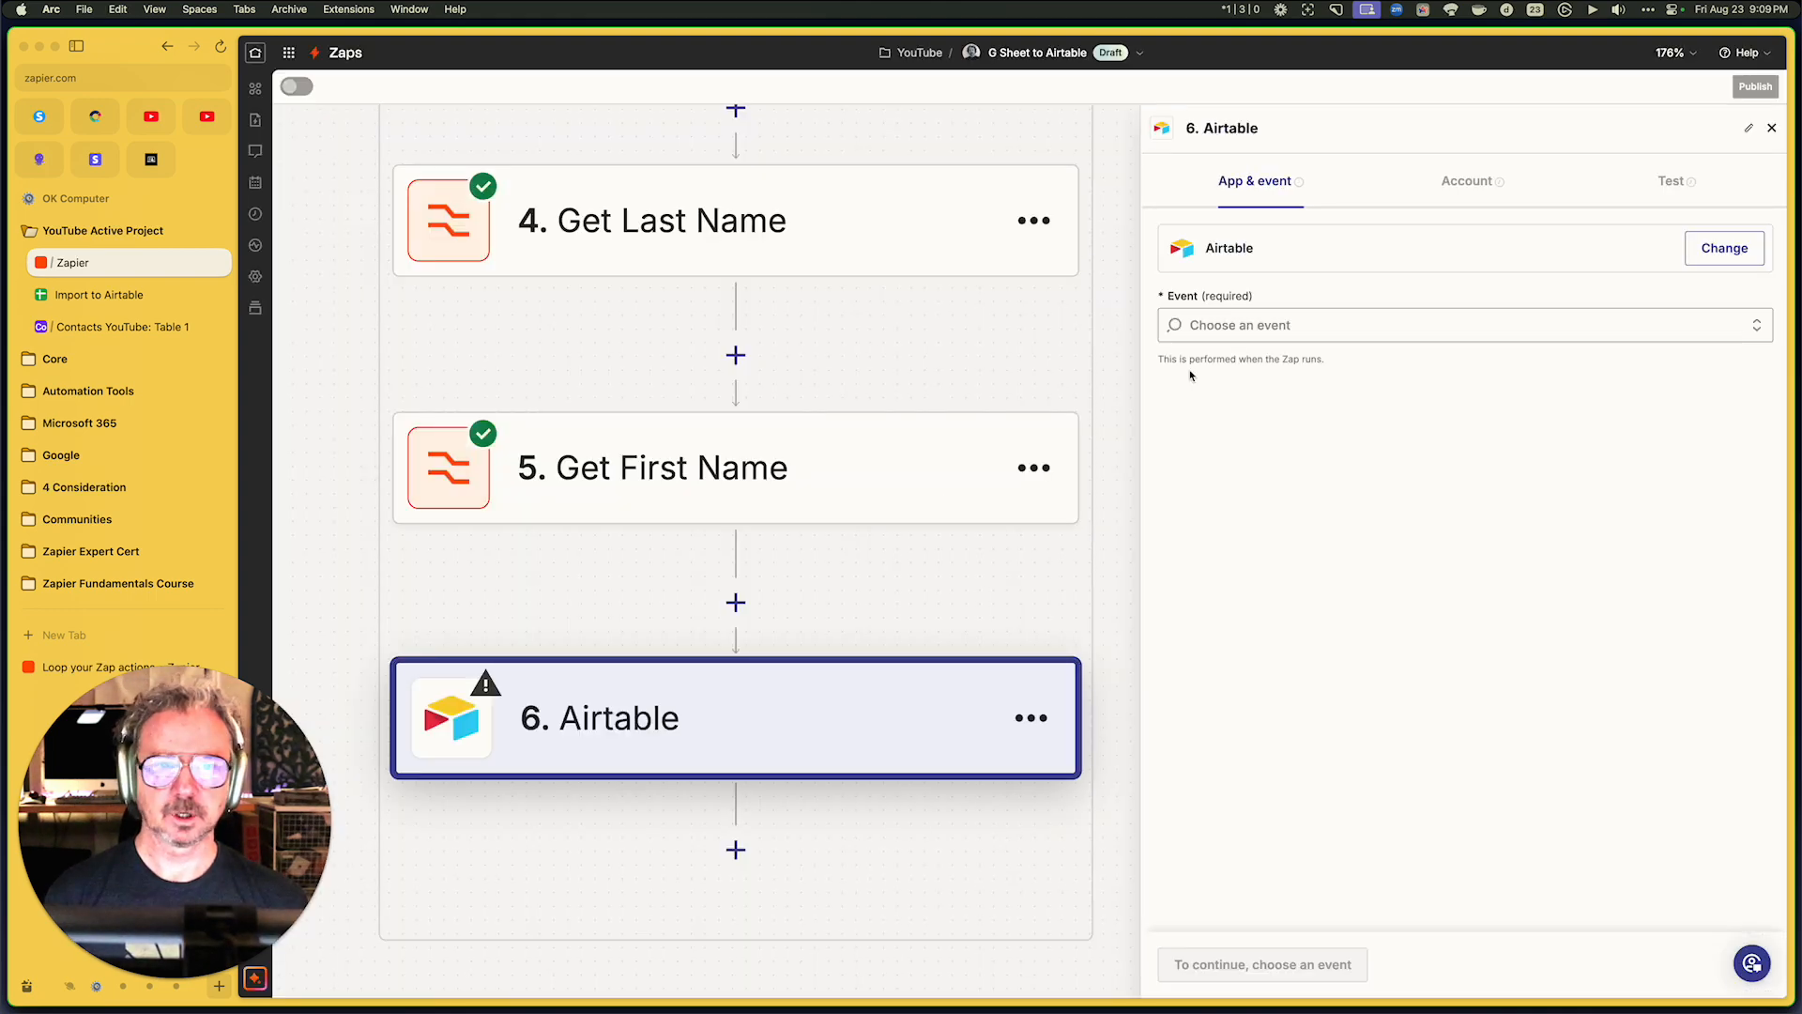
left_click(1231, 325)
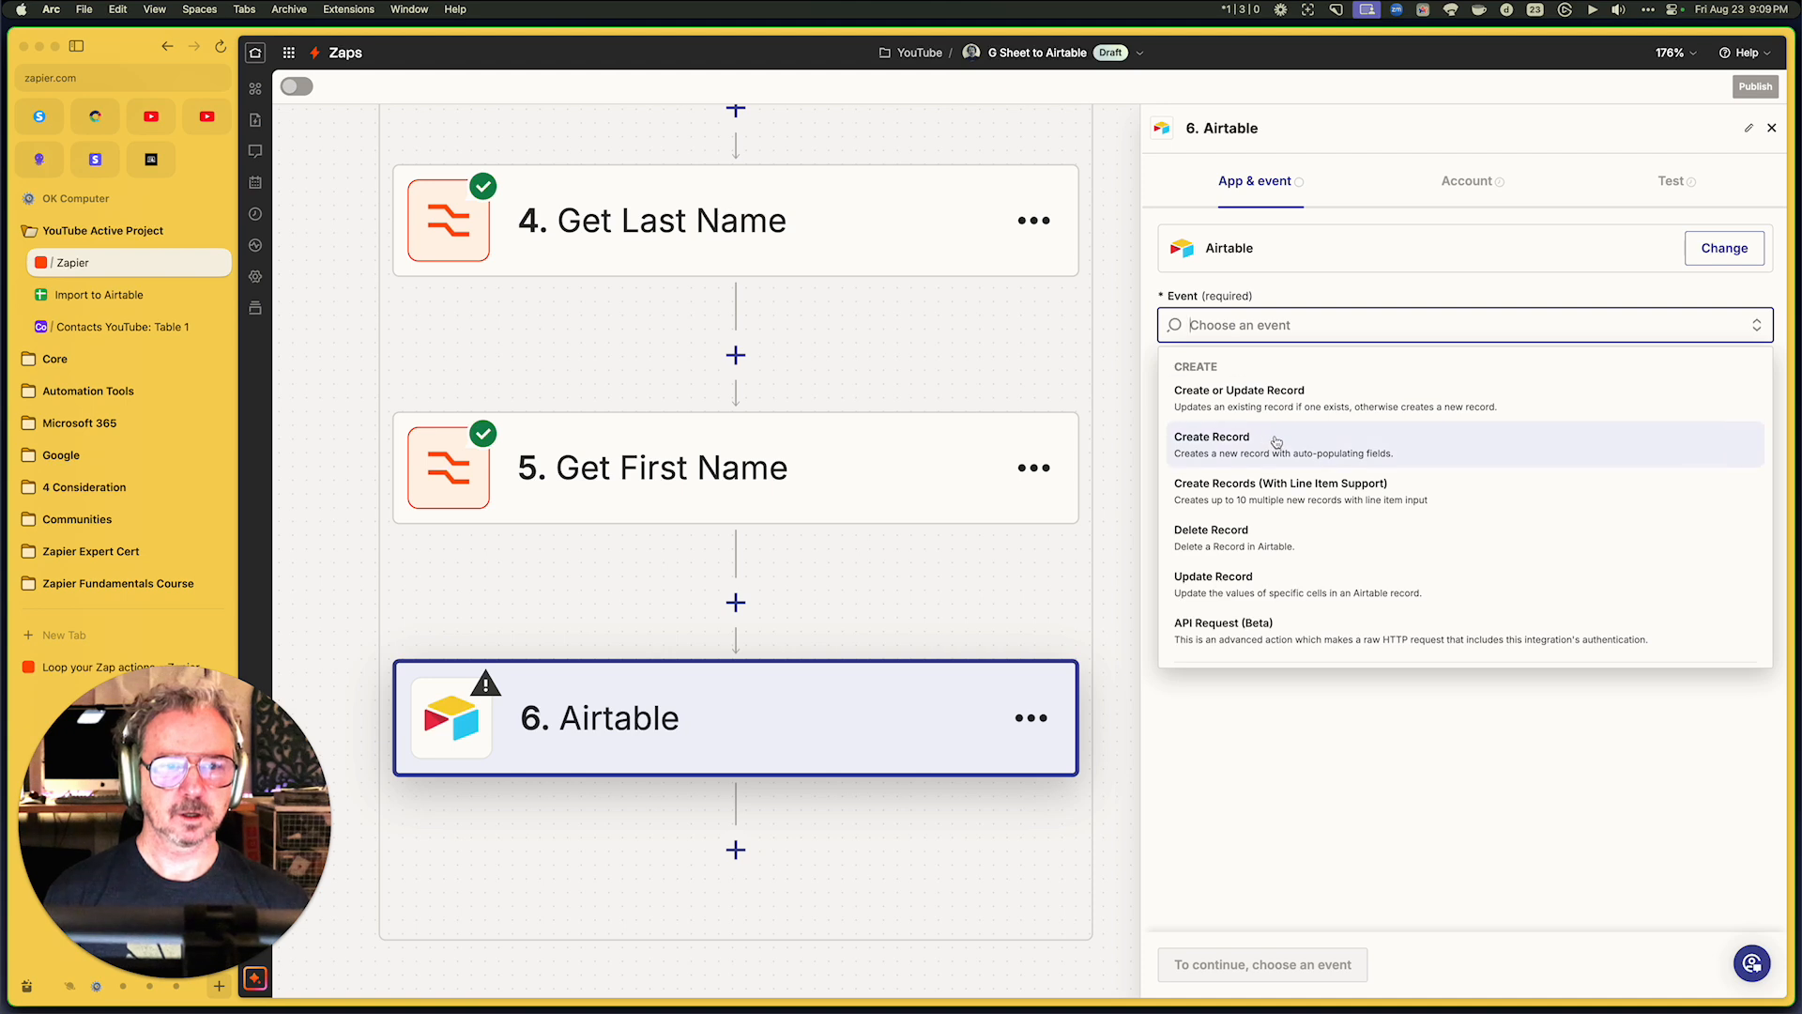
type("fin")
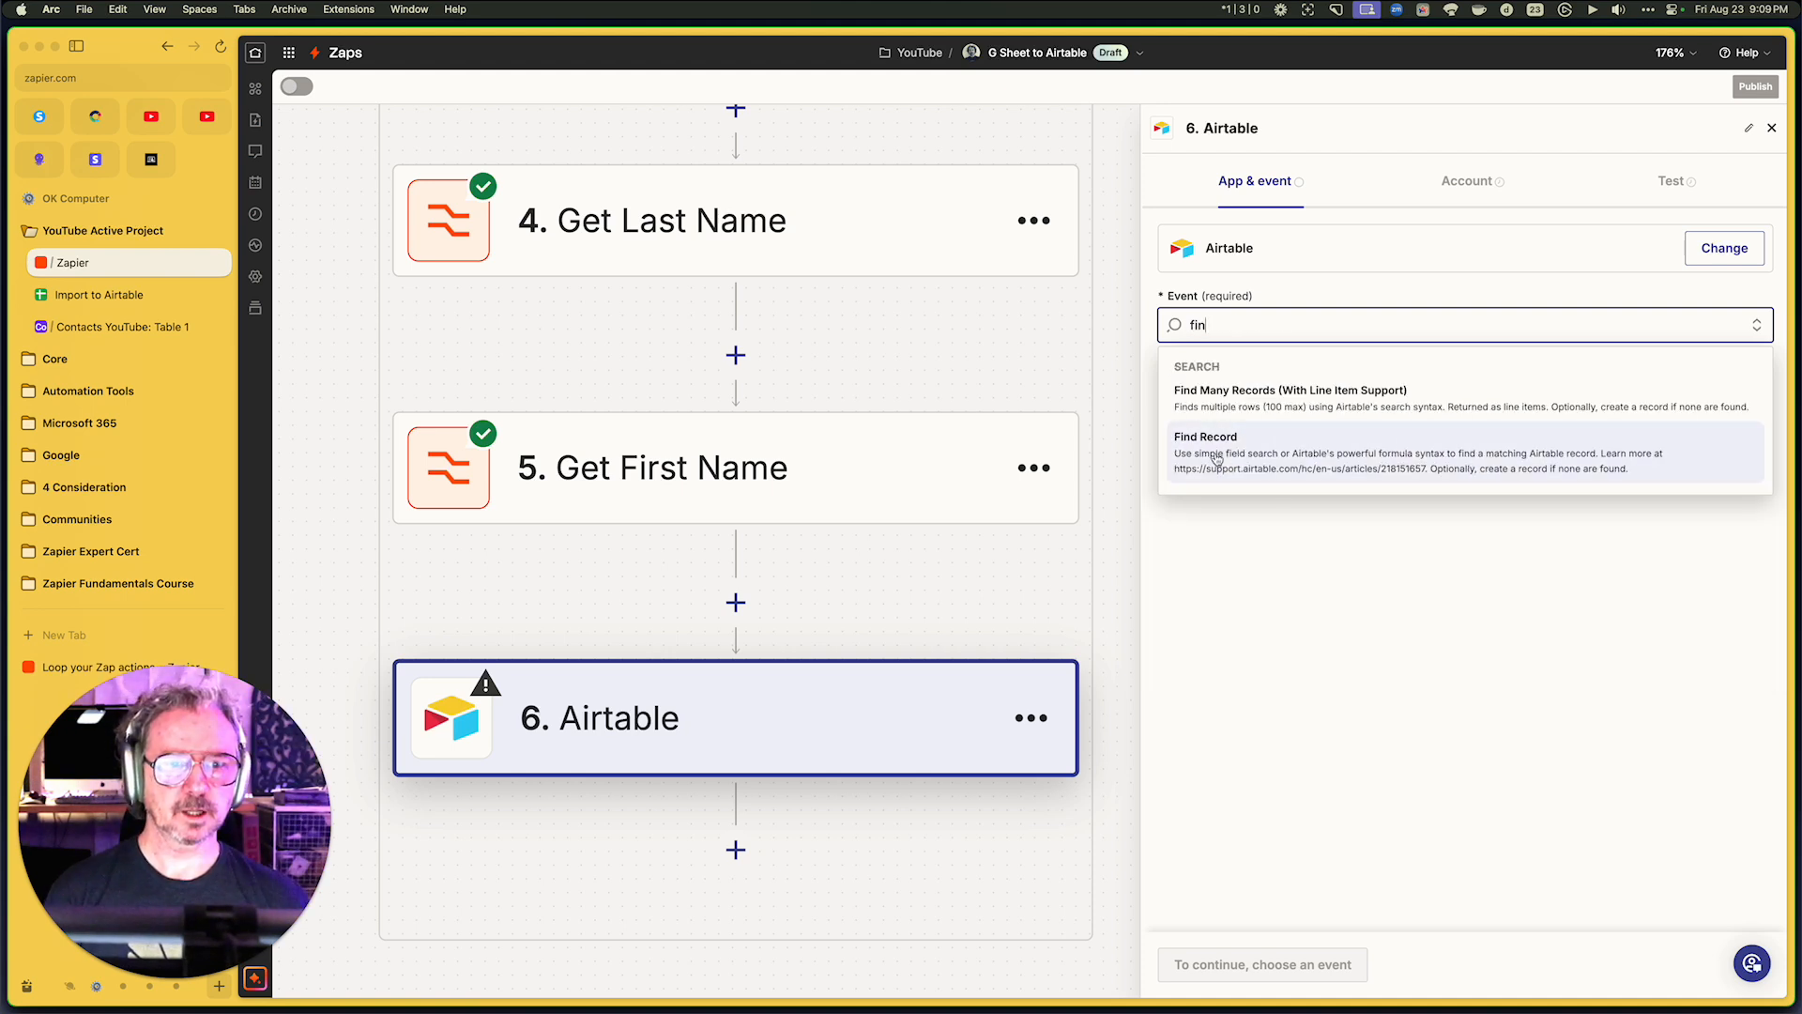
left_click(1287, 457)
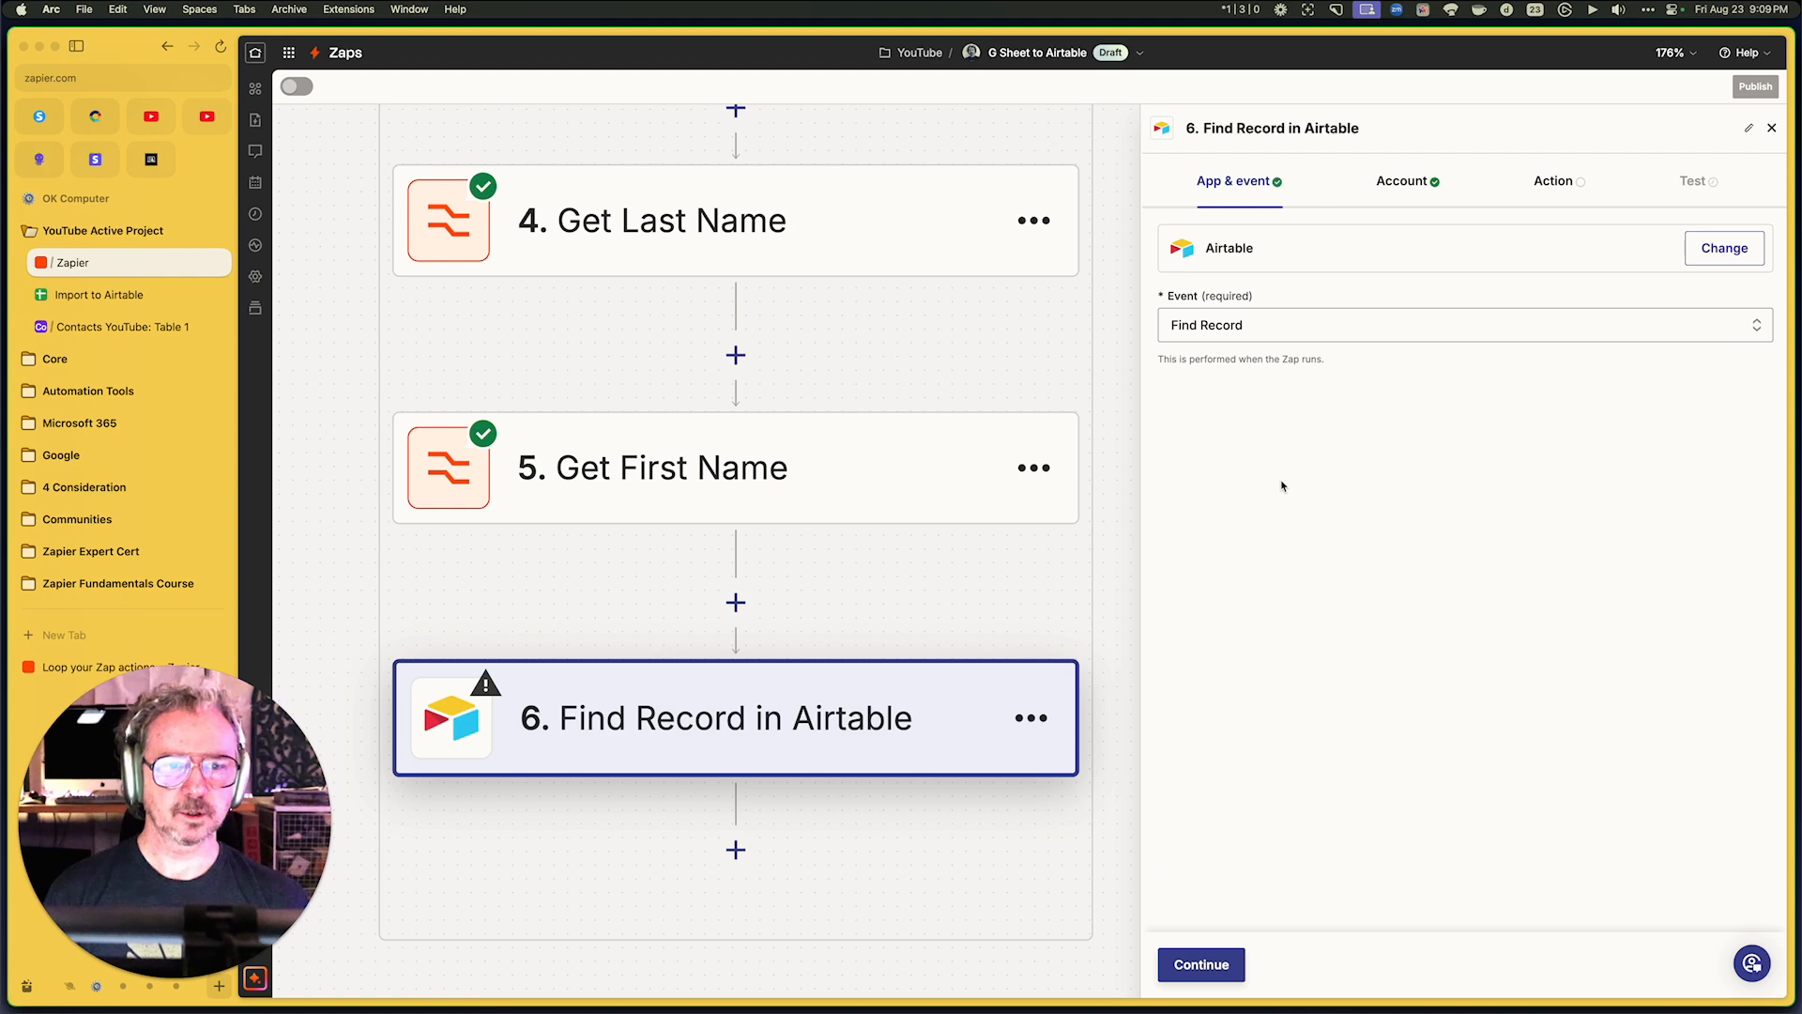
left_click(1226, 974)
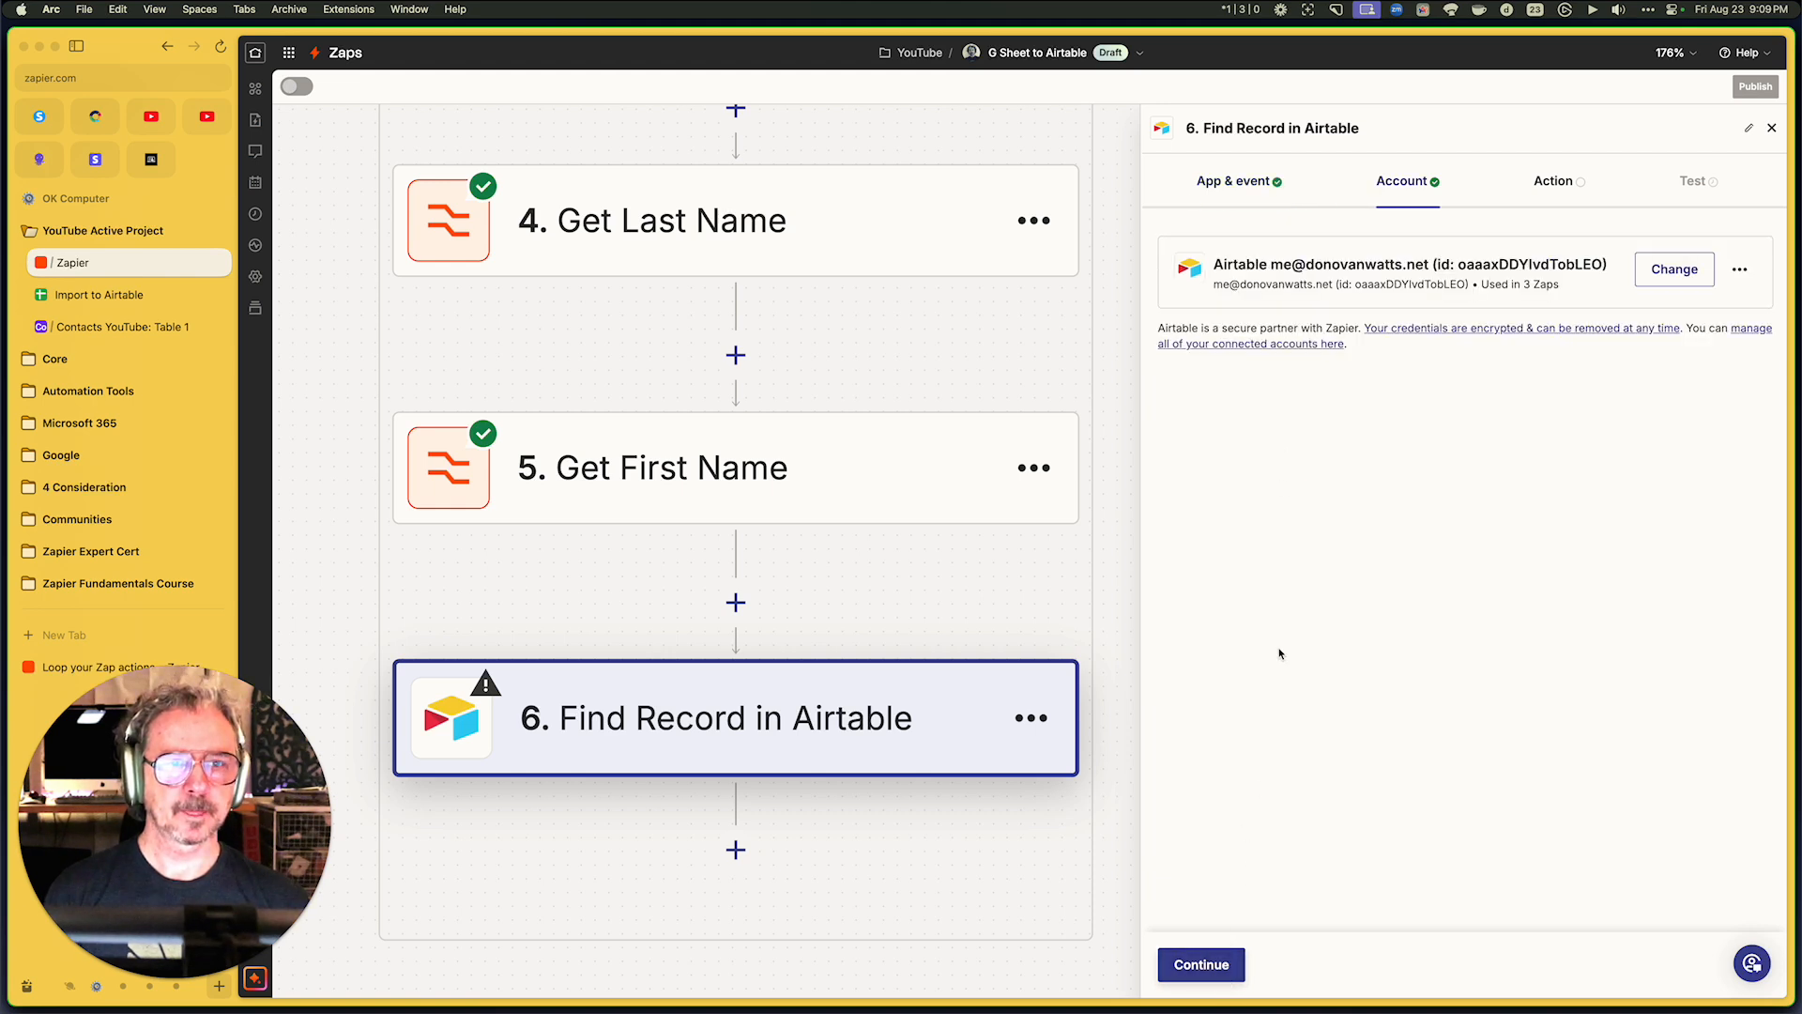
left_click(1241, 975)
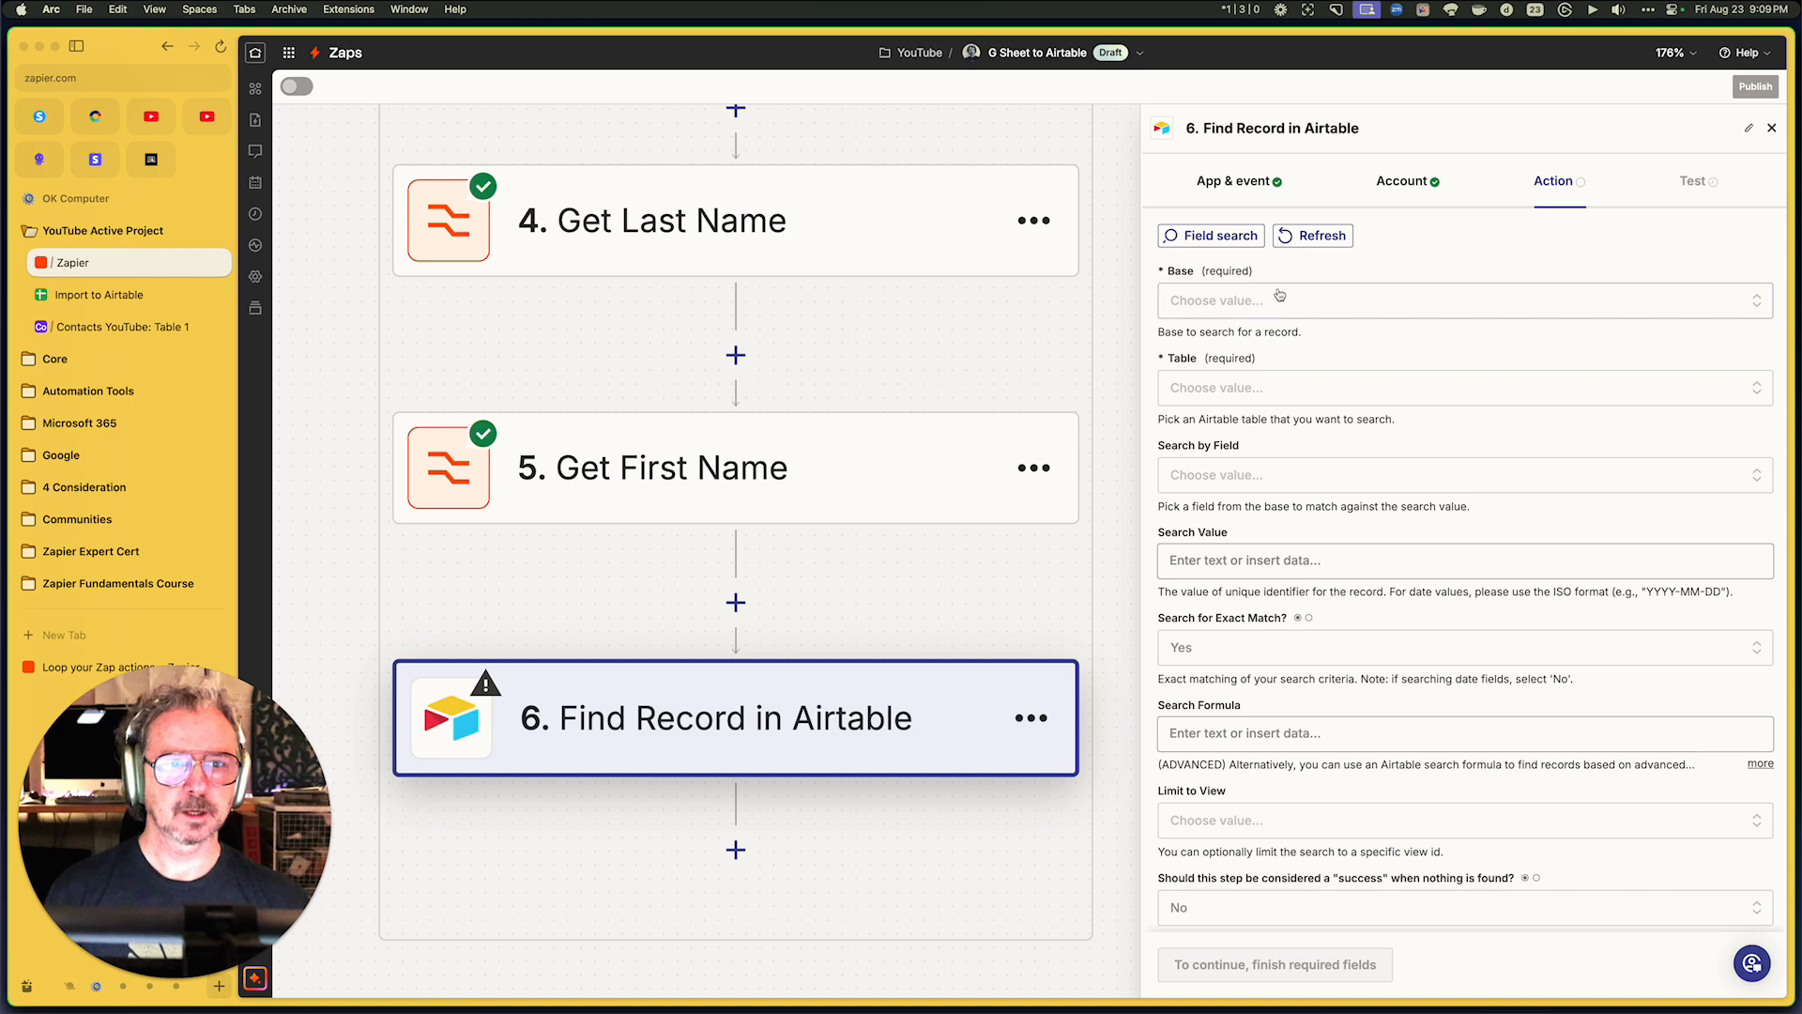
Set the Find Record step's Base to Contacts YouTube and its Table to Table 1
left_click(1279, 299)
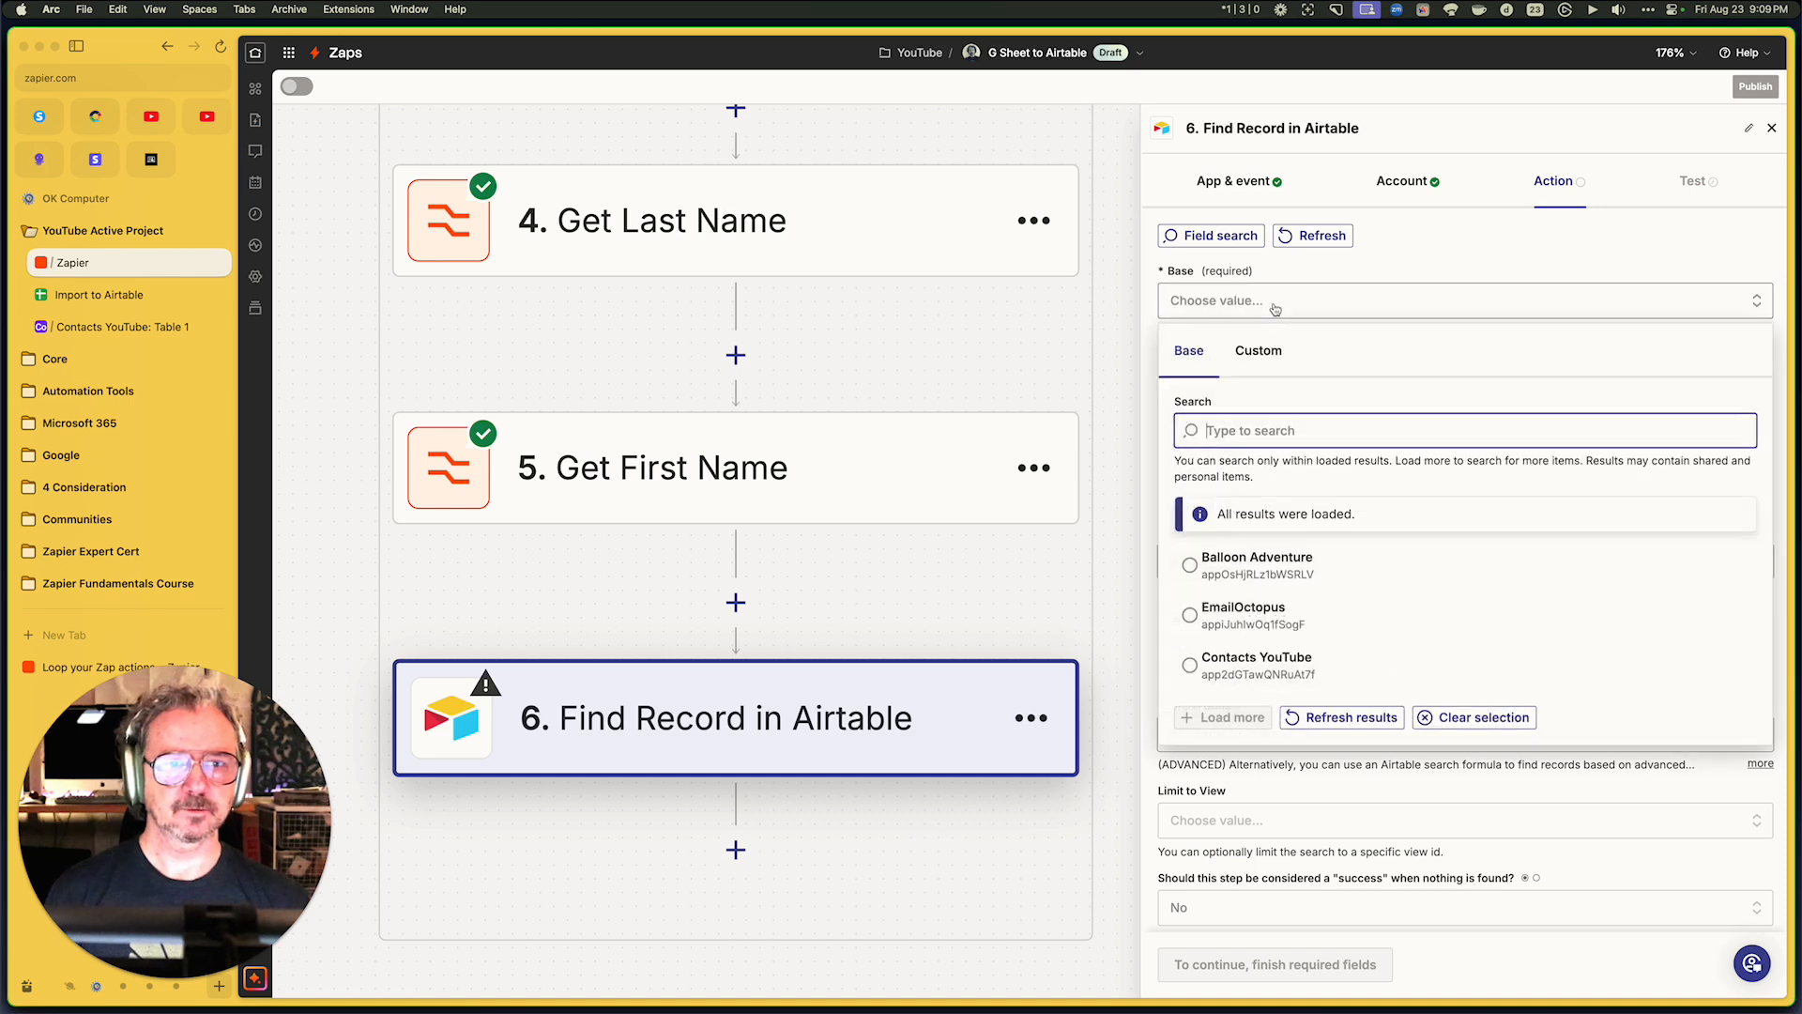
left_click(1260, 658)
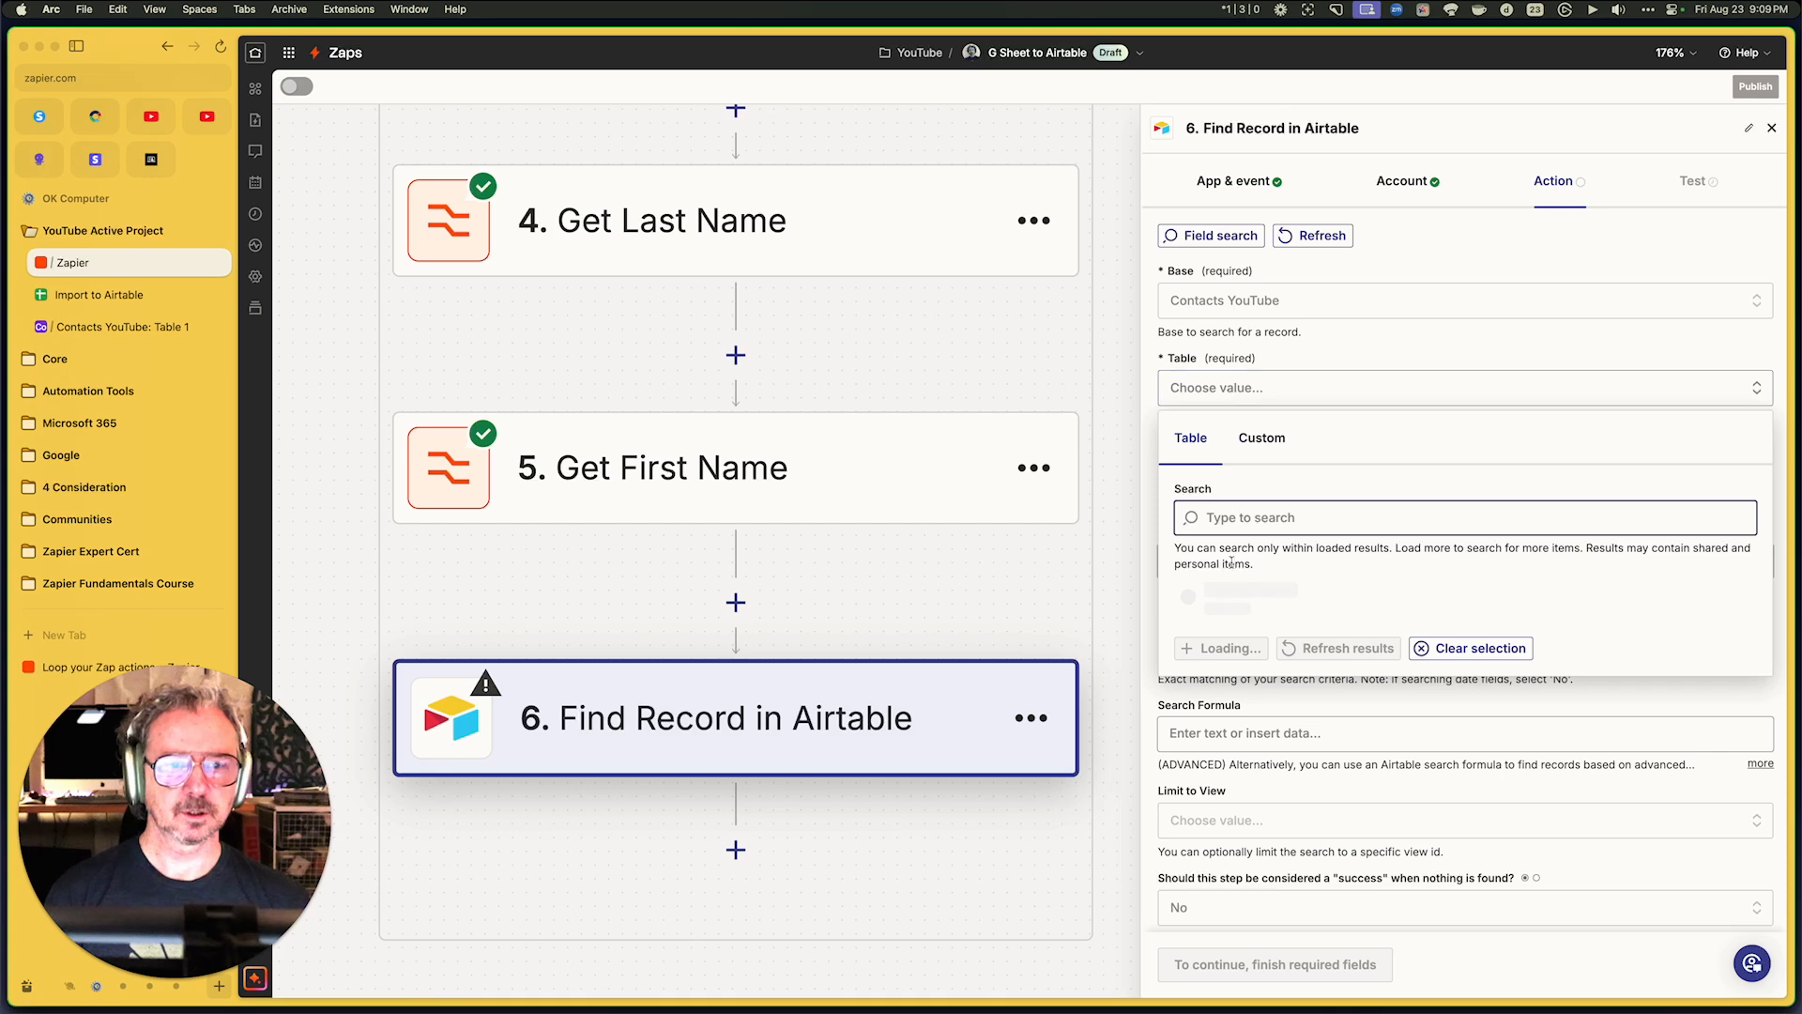
left_click(1220, 640)
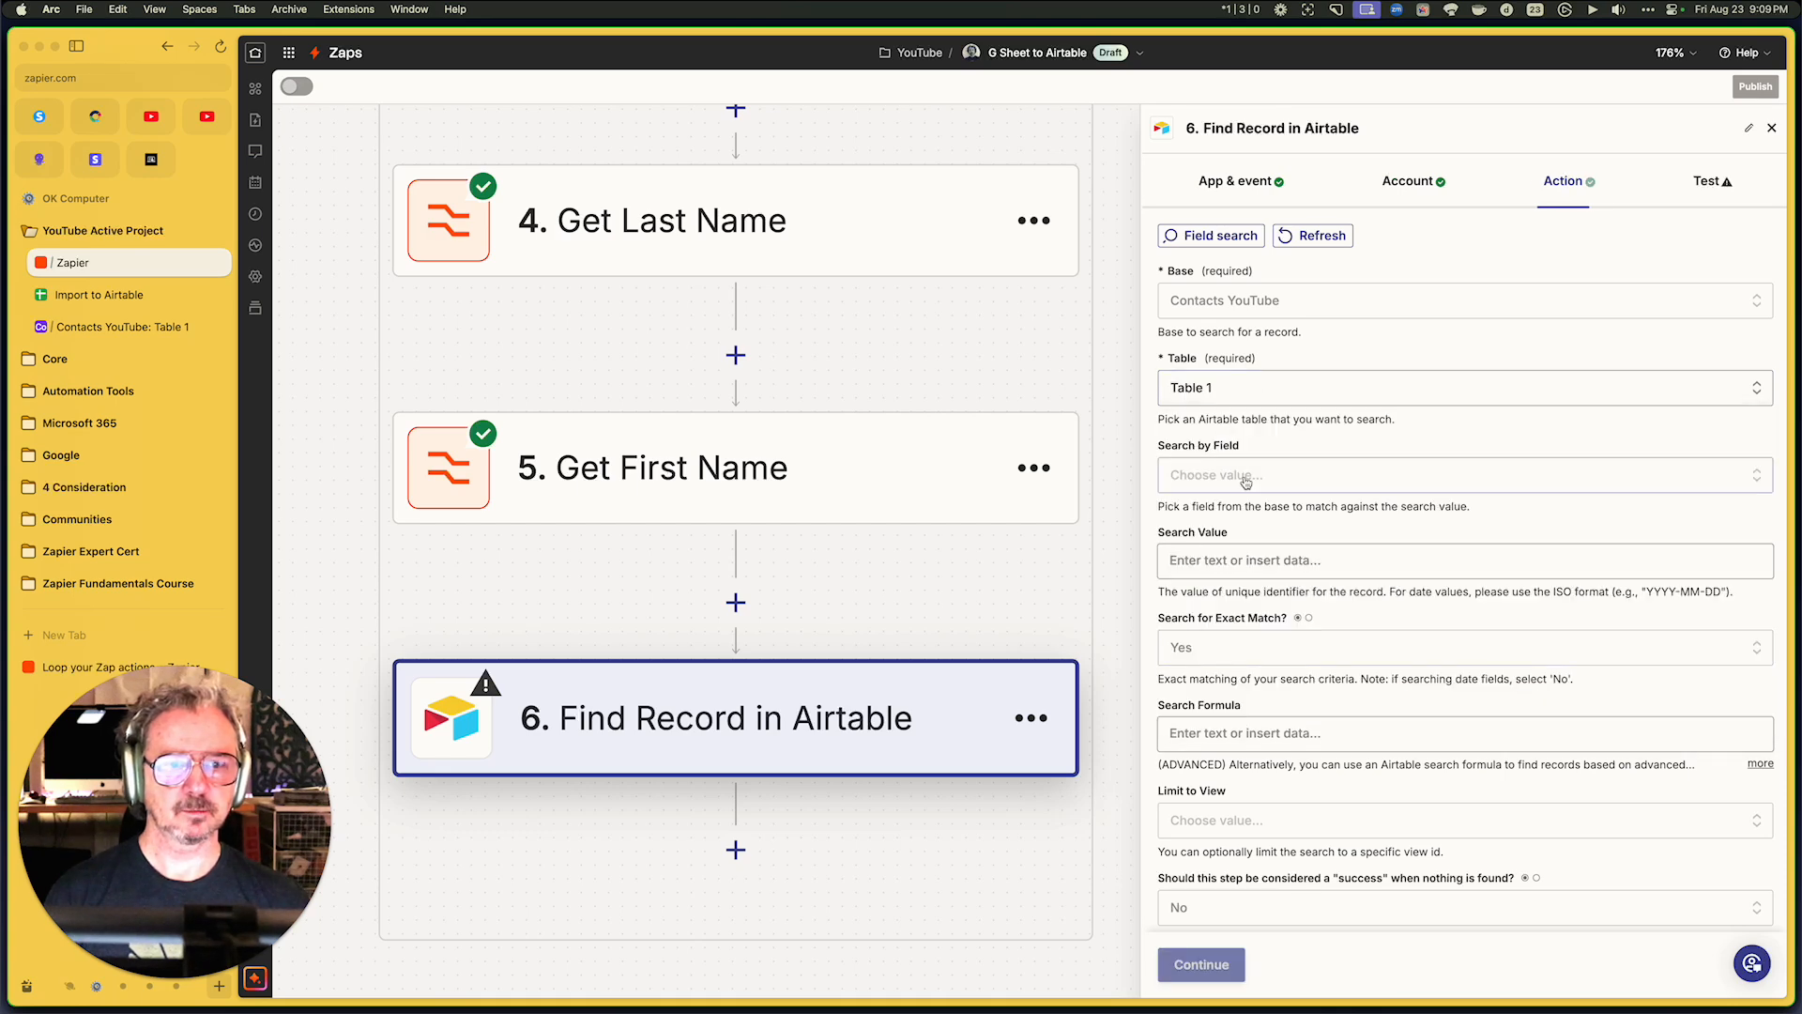
Search by the Email field in the Find Record step, using the loop step's Email as the Search Value
scroll(1253, 413, "down", 2)
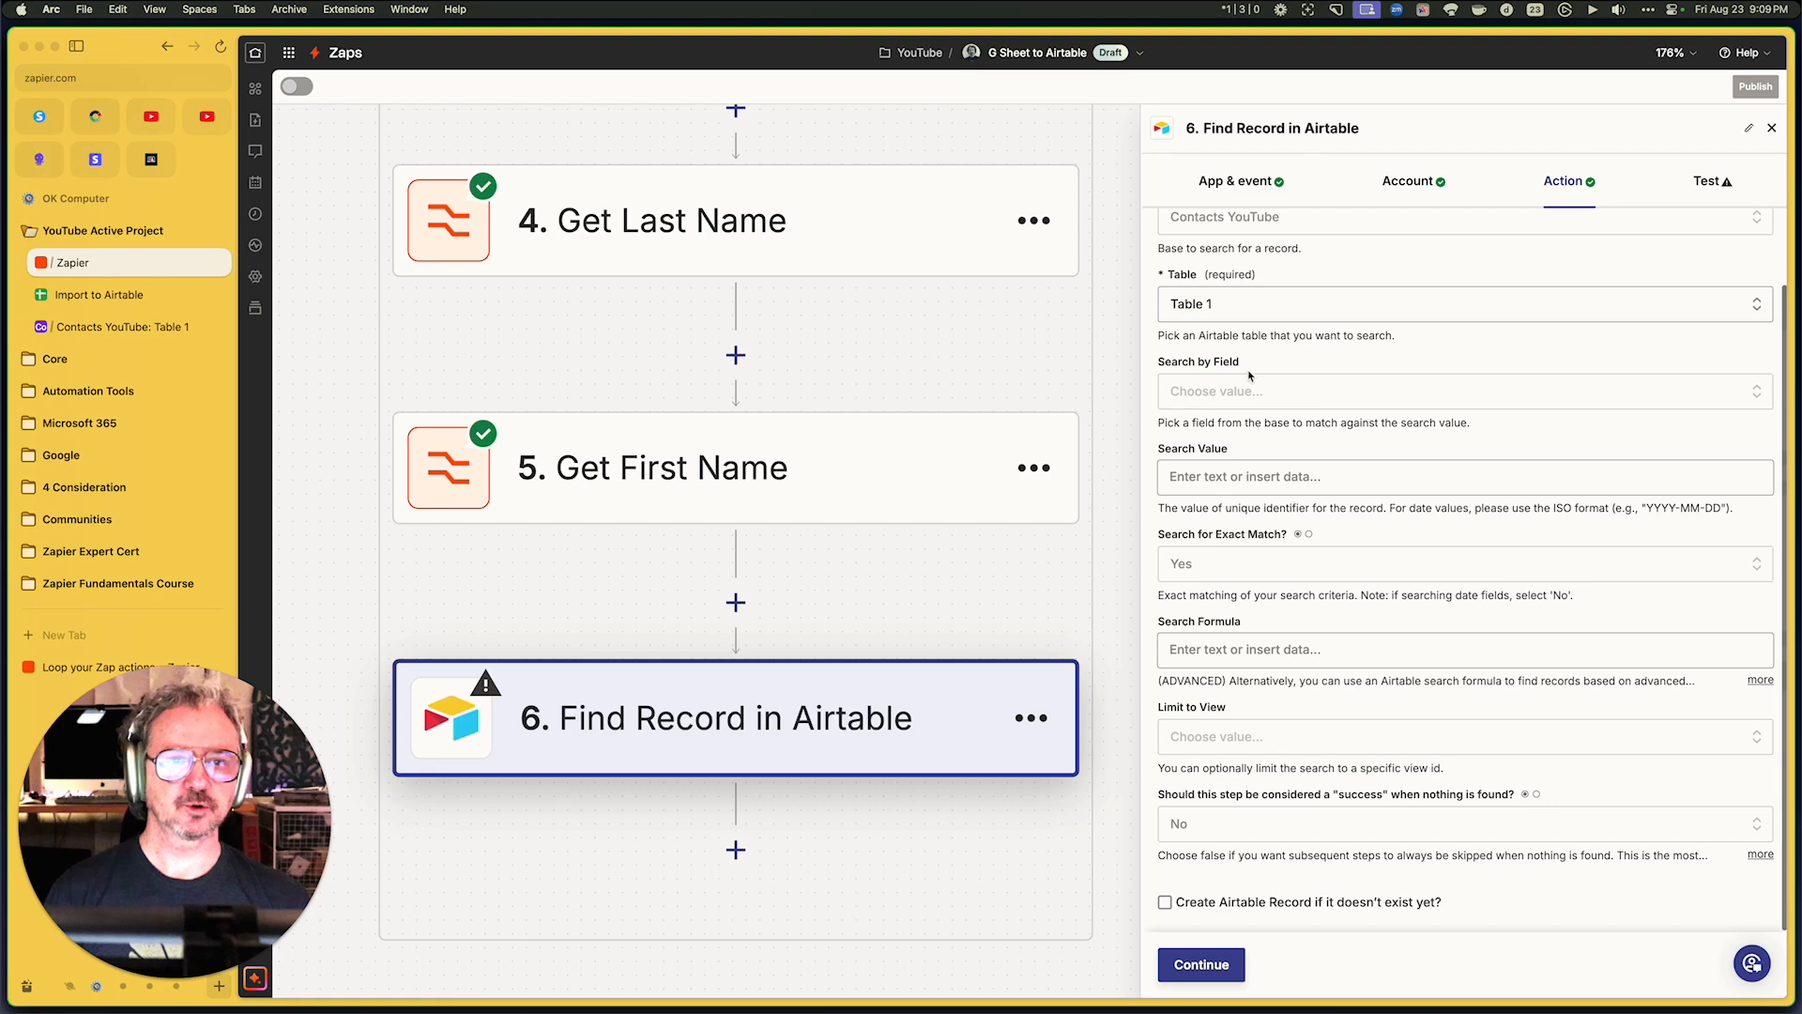
left_click(1247, 392)
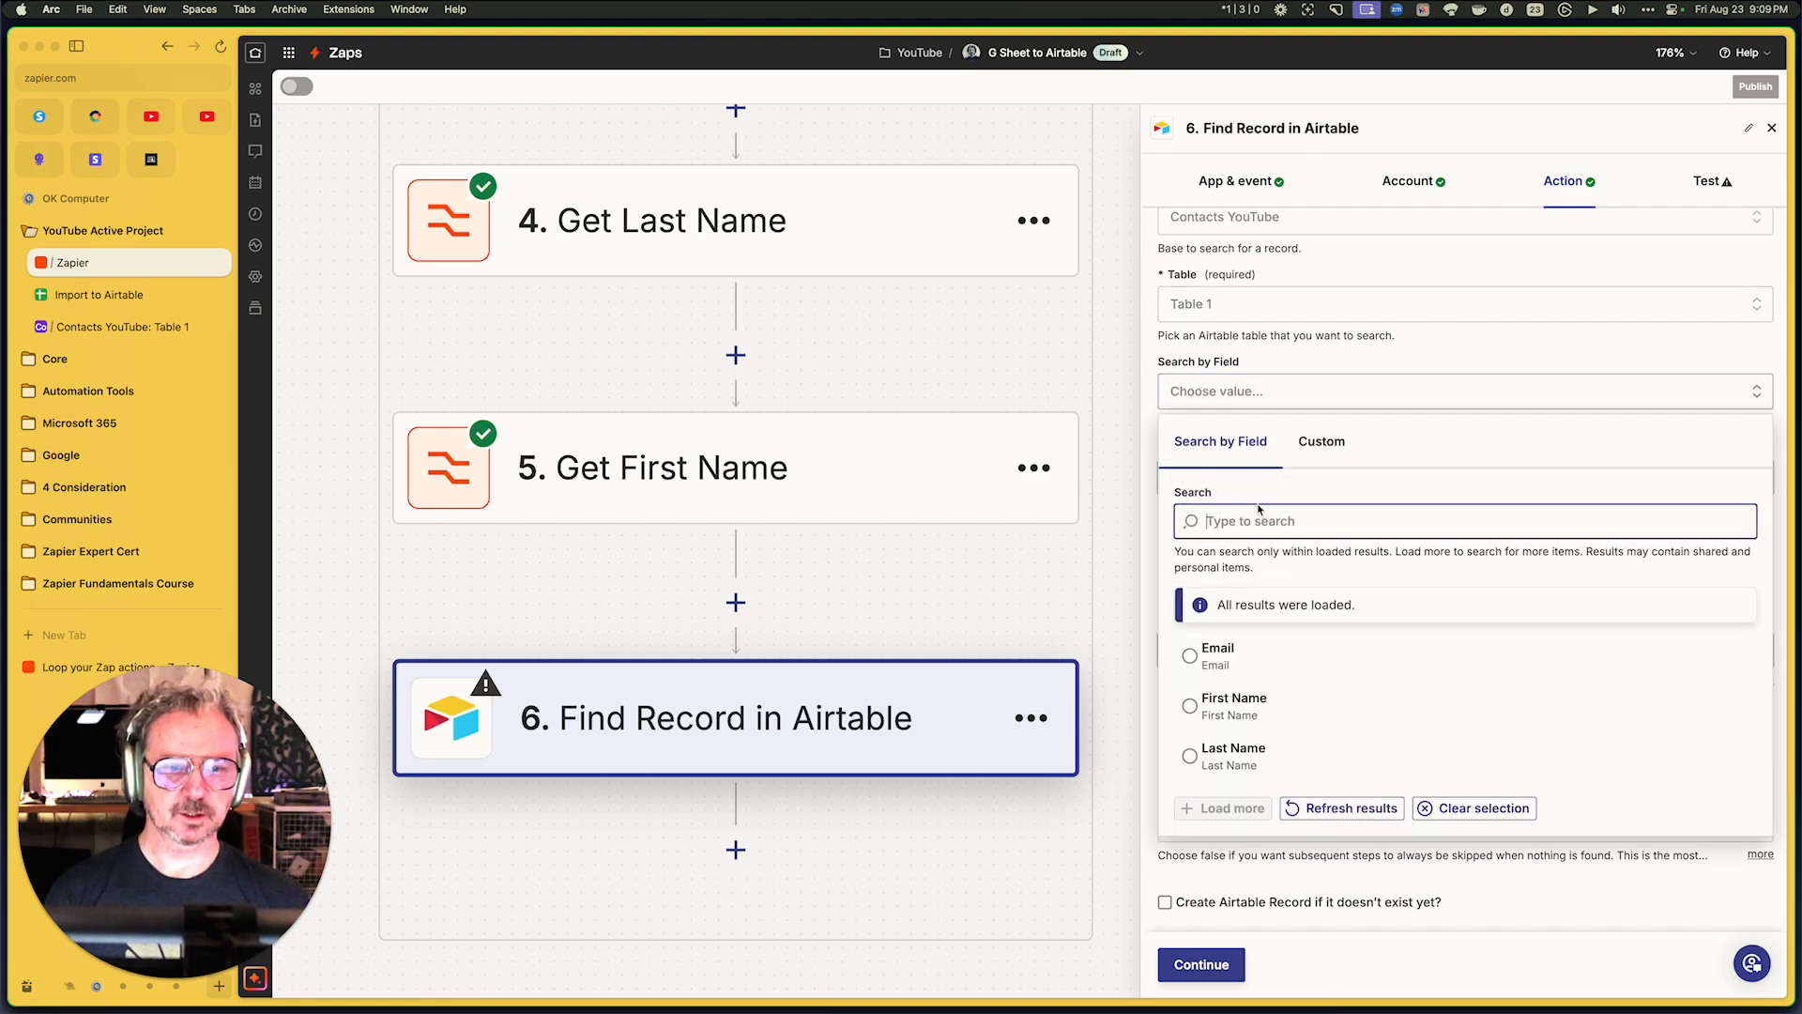
left_click(1219, 655)
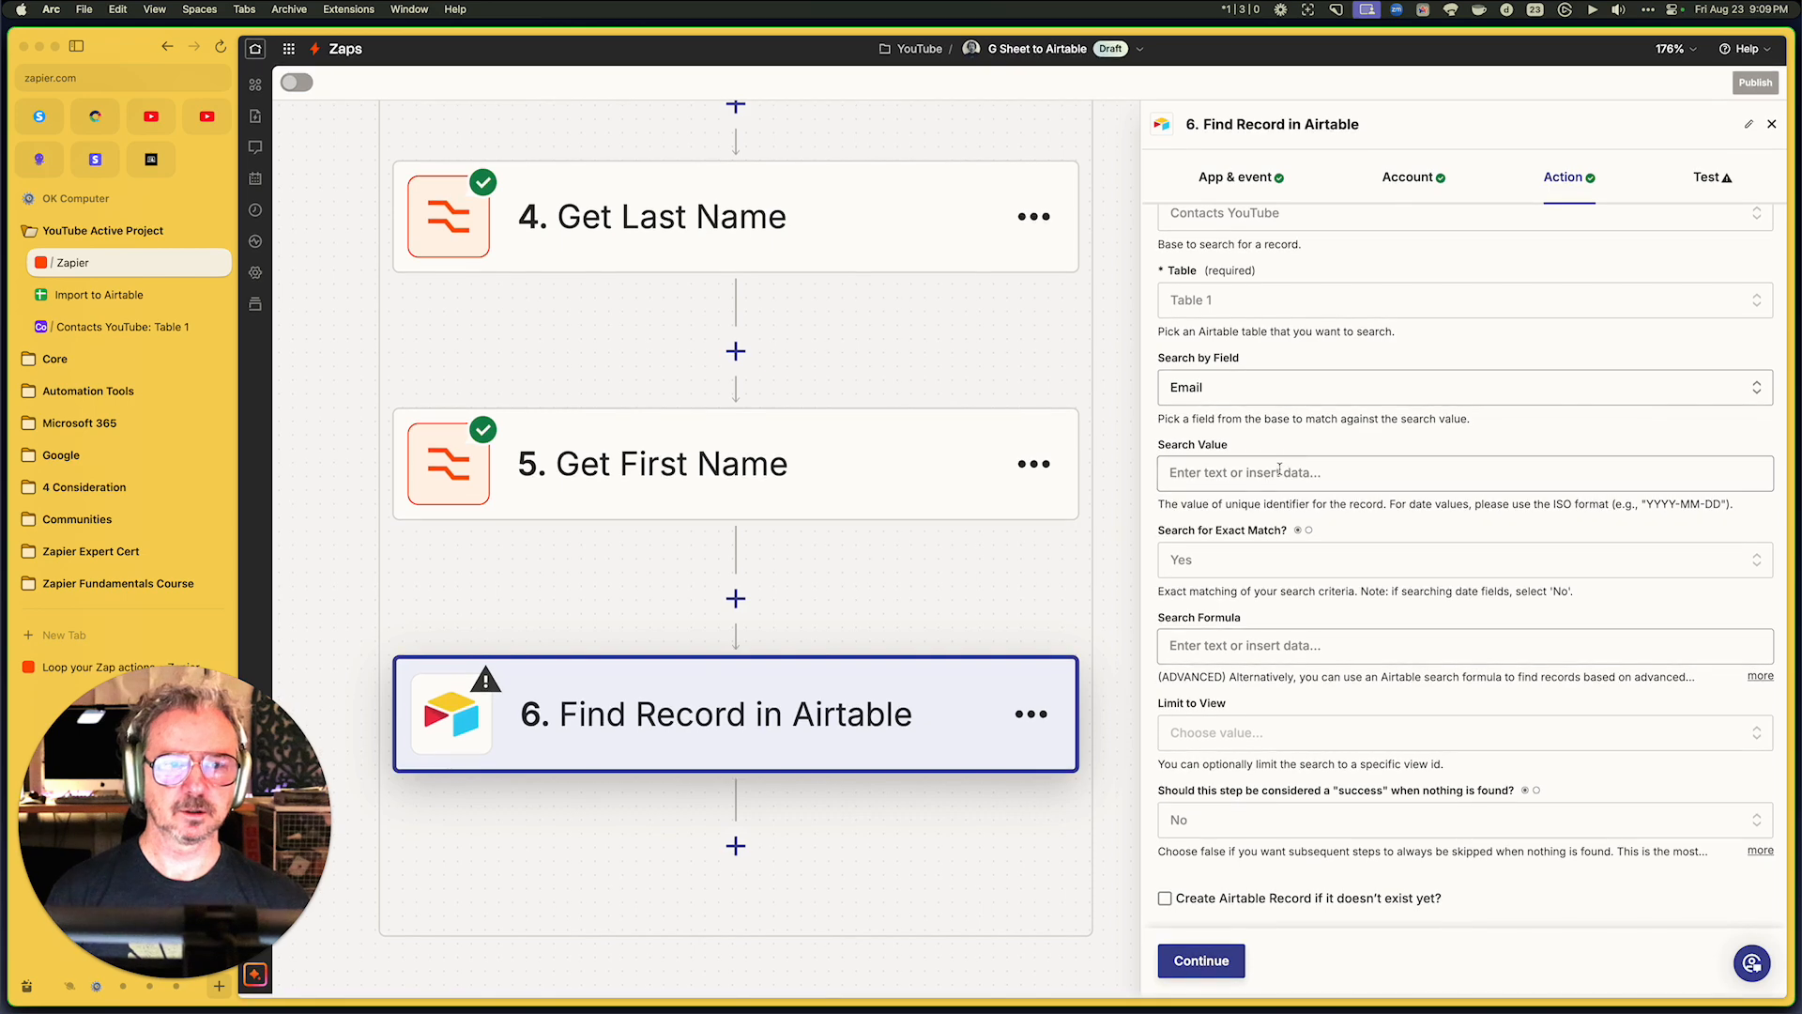
left_click(1280, 472)
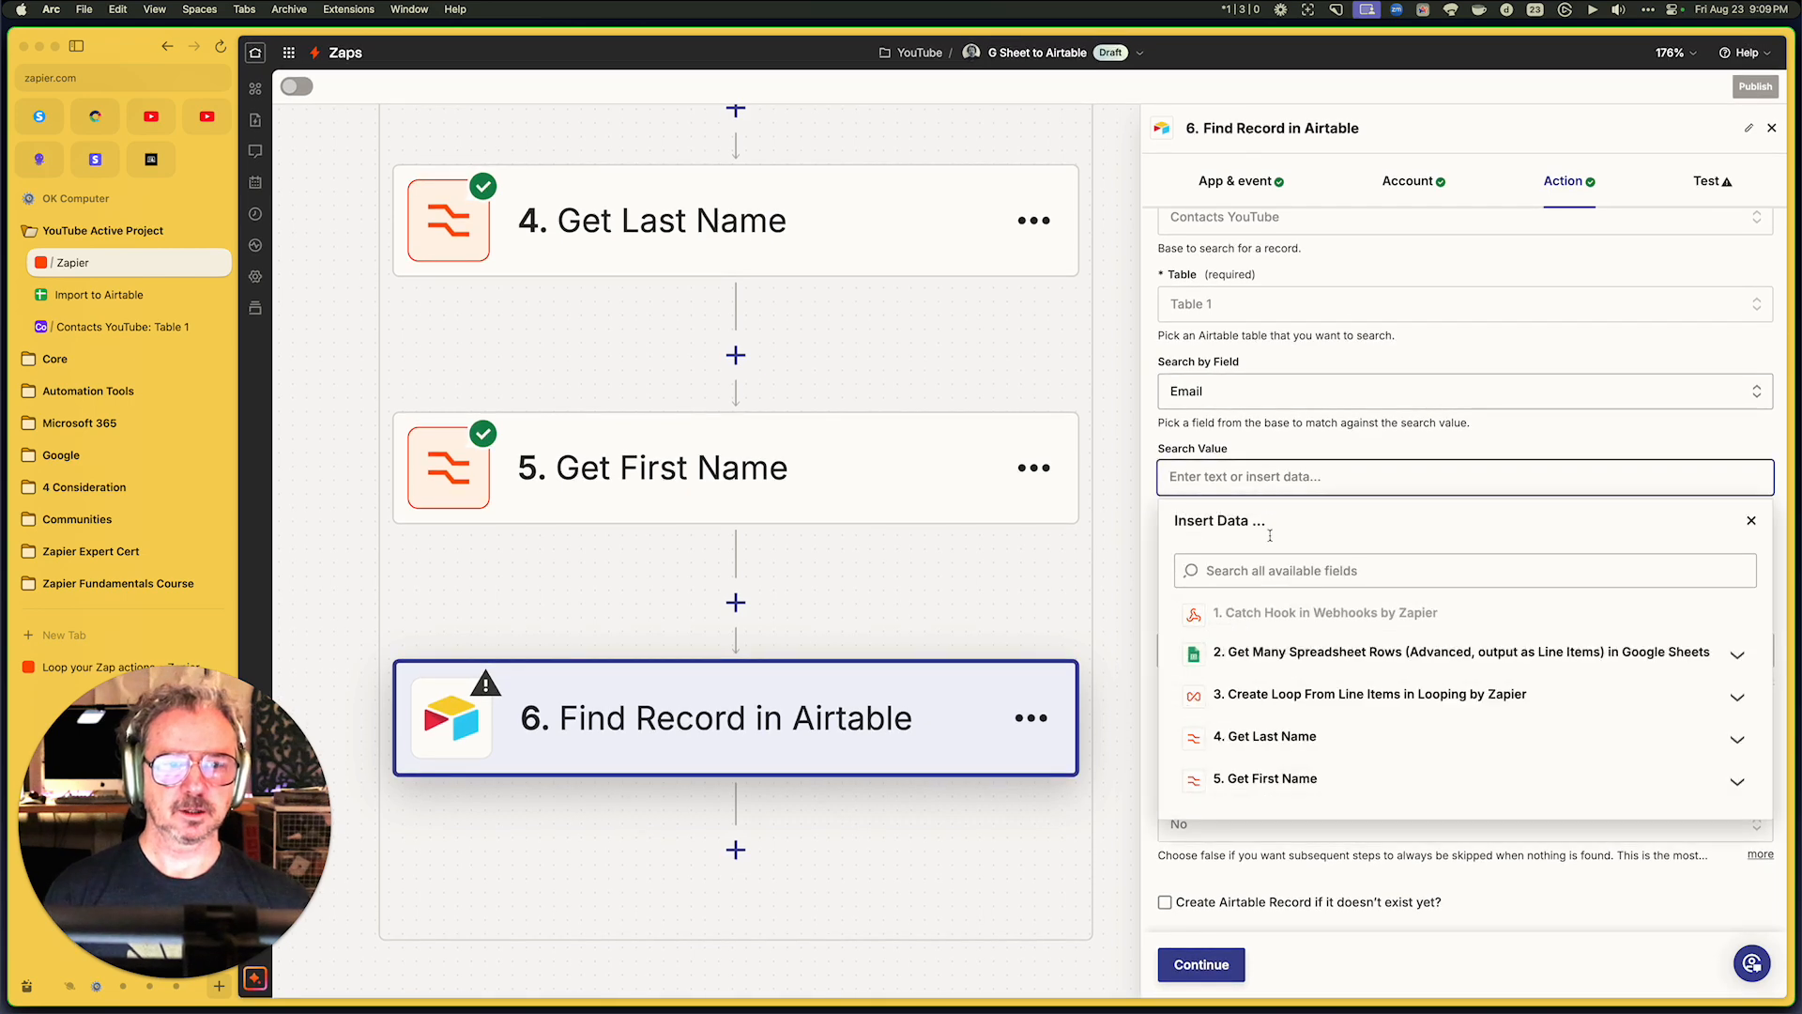
left_click(1300, 695)
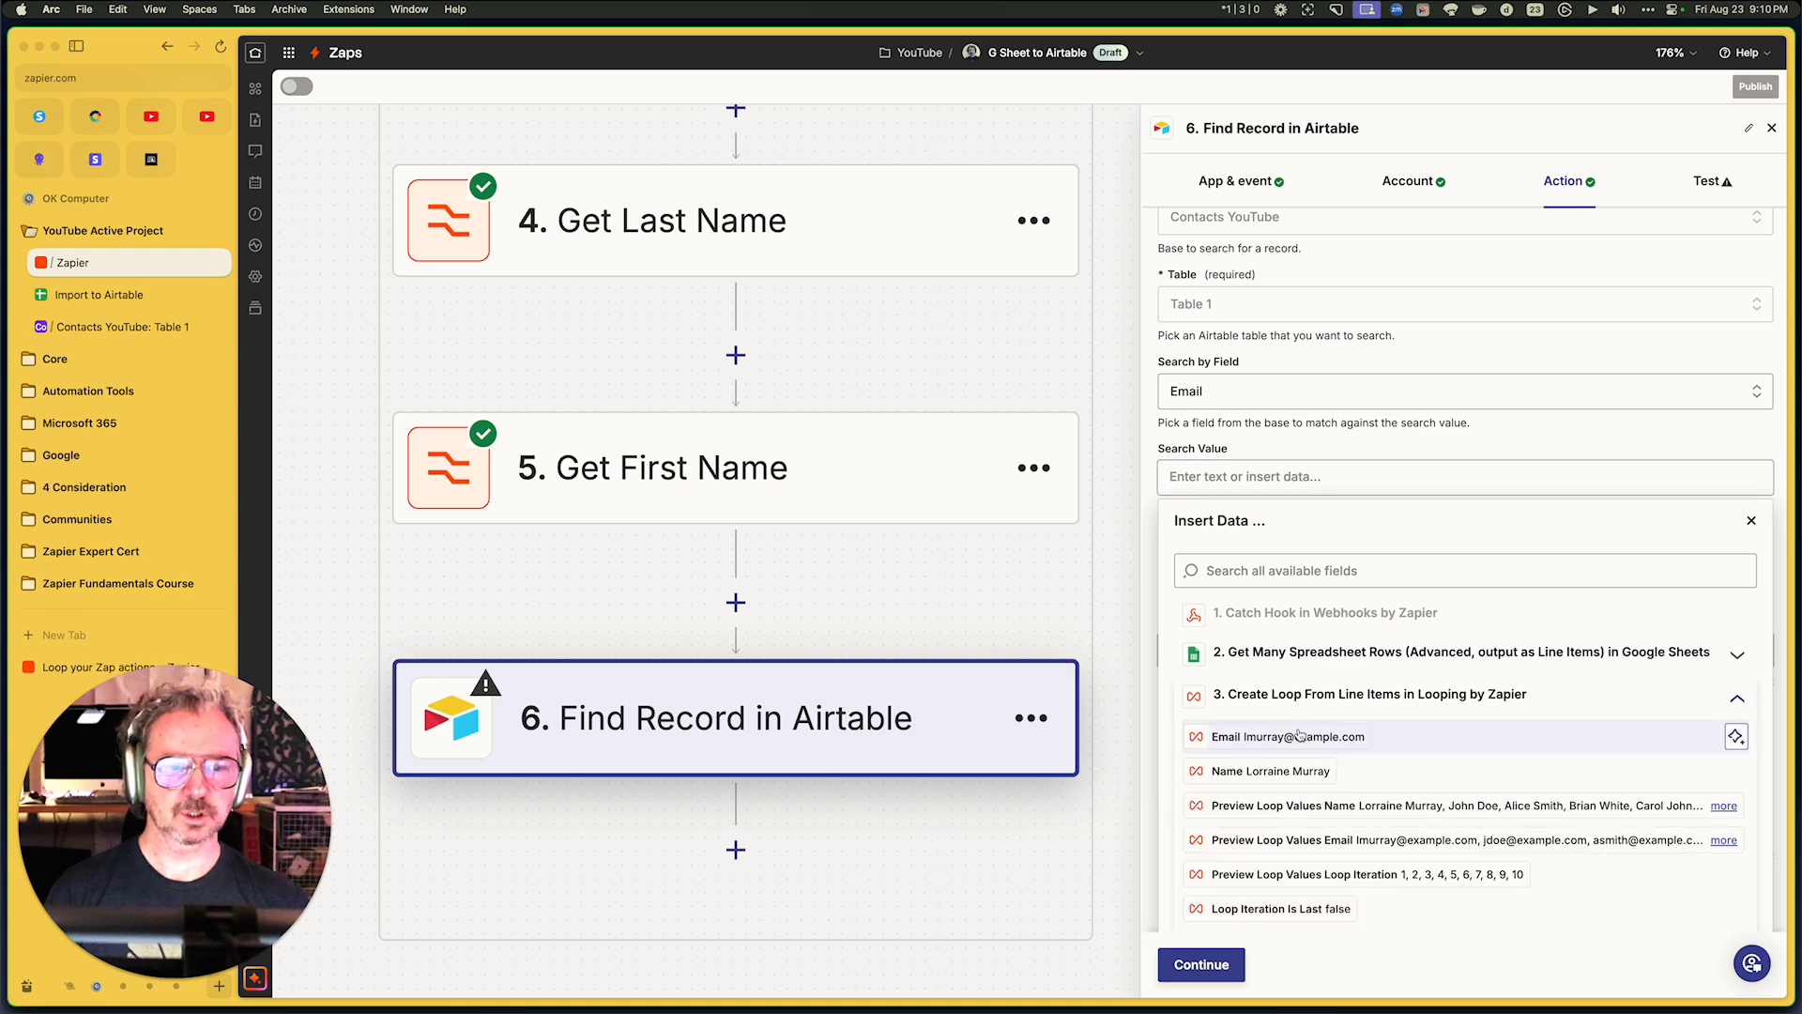
left_click(1300, 736)
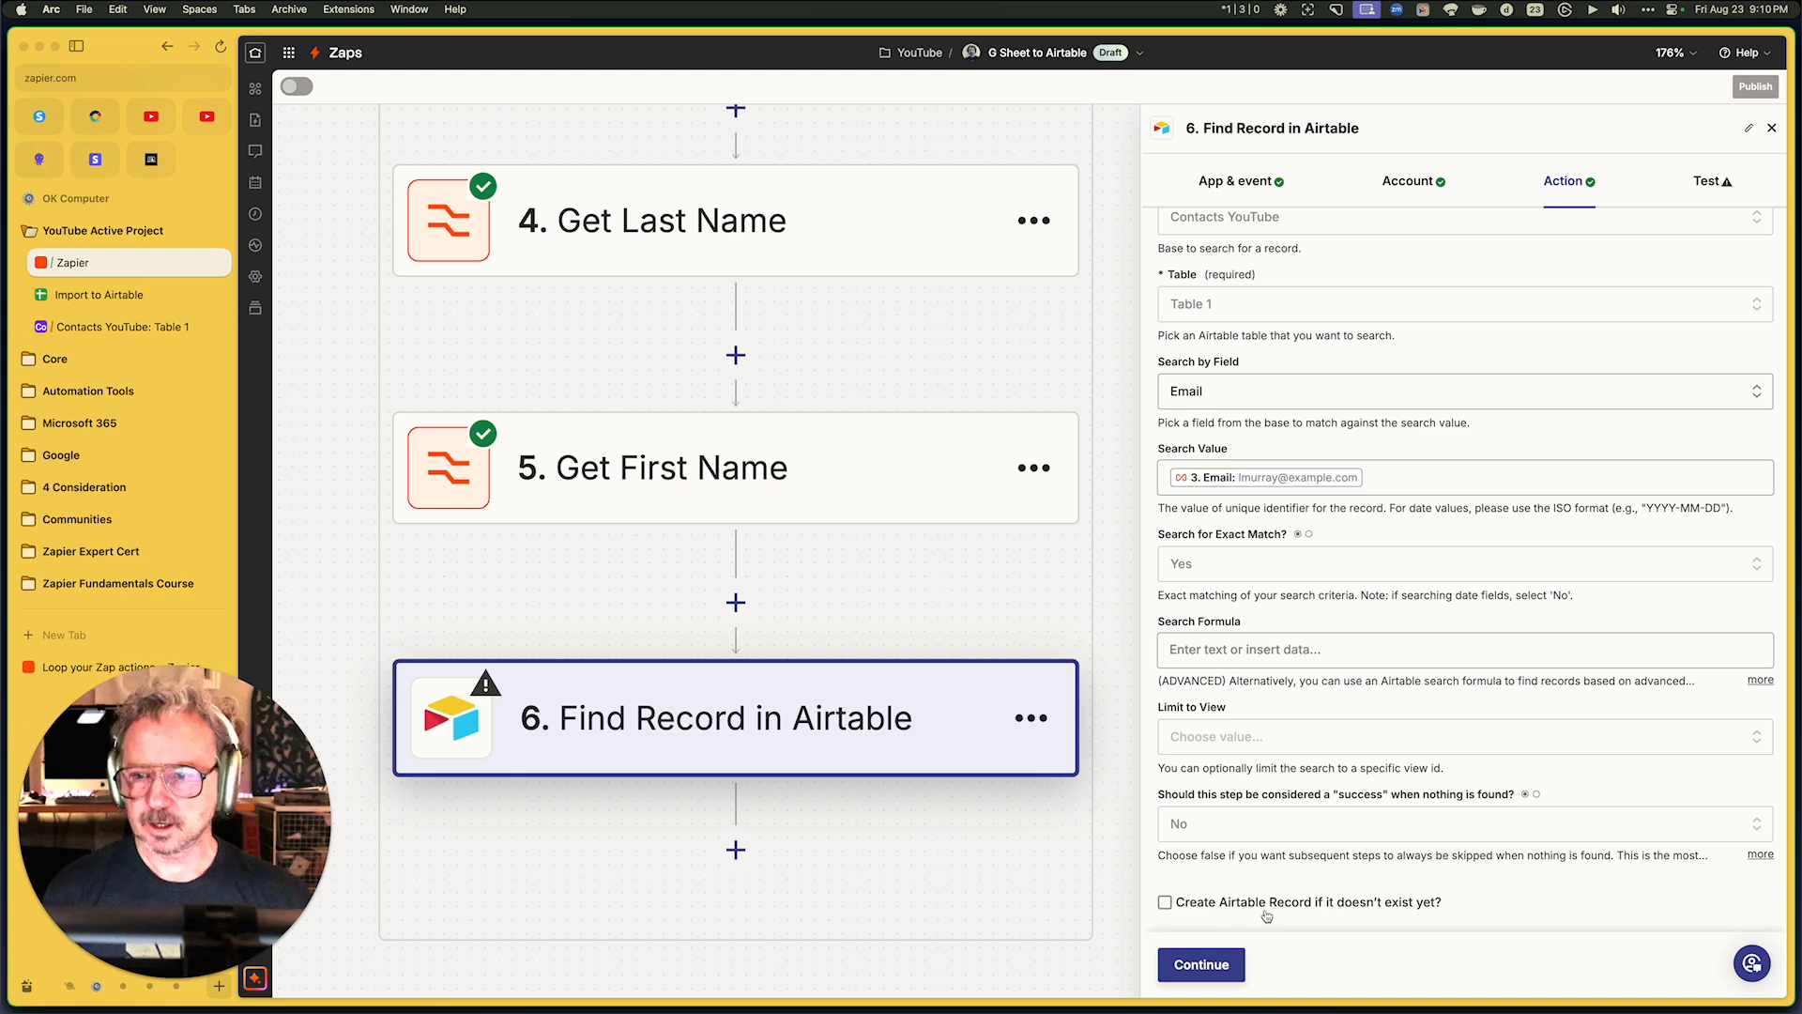
Enable creating the Airtable record if it doesn't exist yet, and map its Email to the loop step's Email
left_click(1166, 904)
scroll(1229, 779, "down", 7)
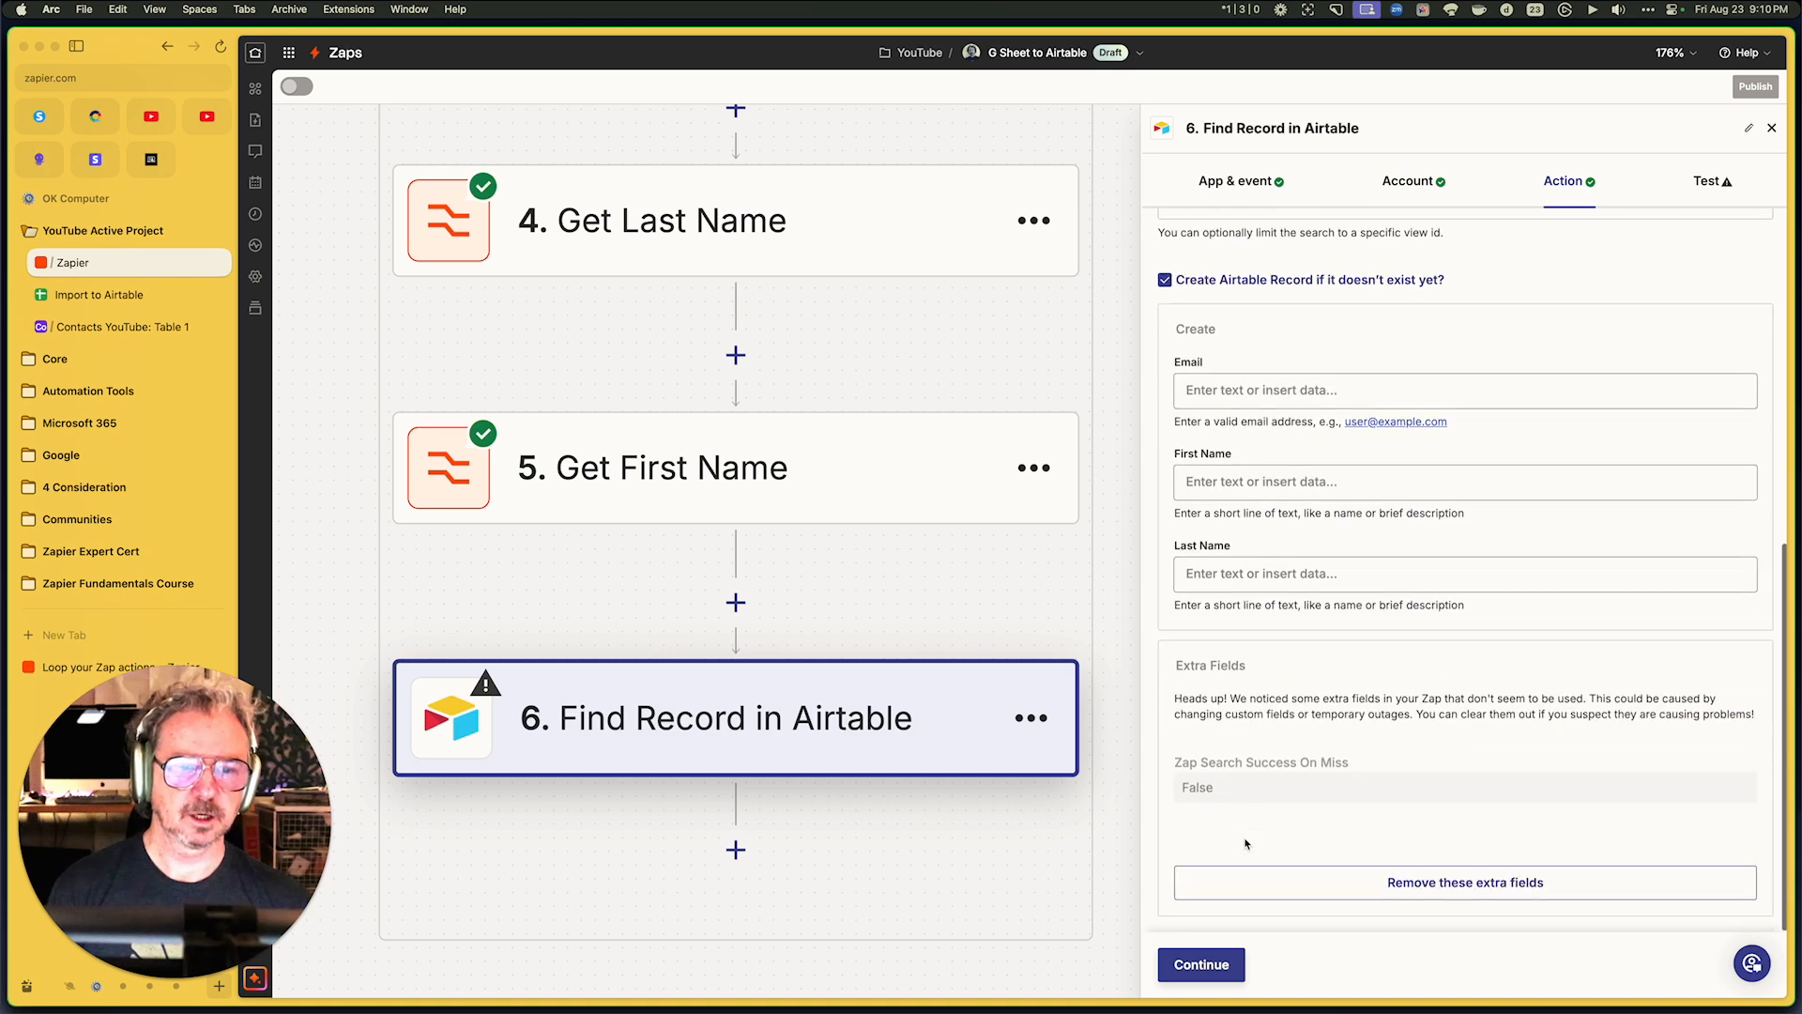
left_click(1238, 394)
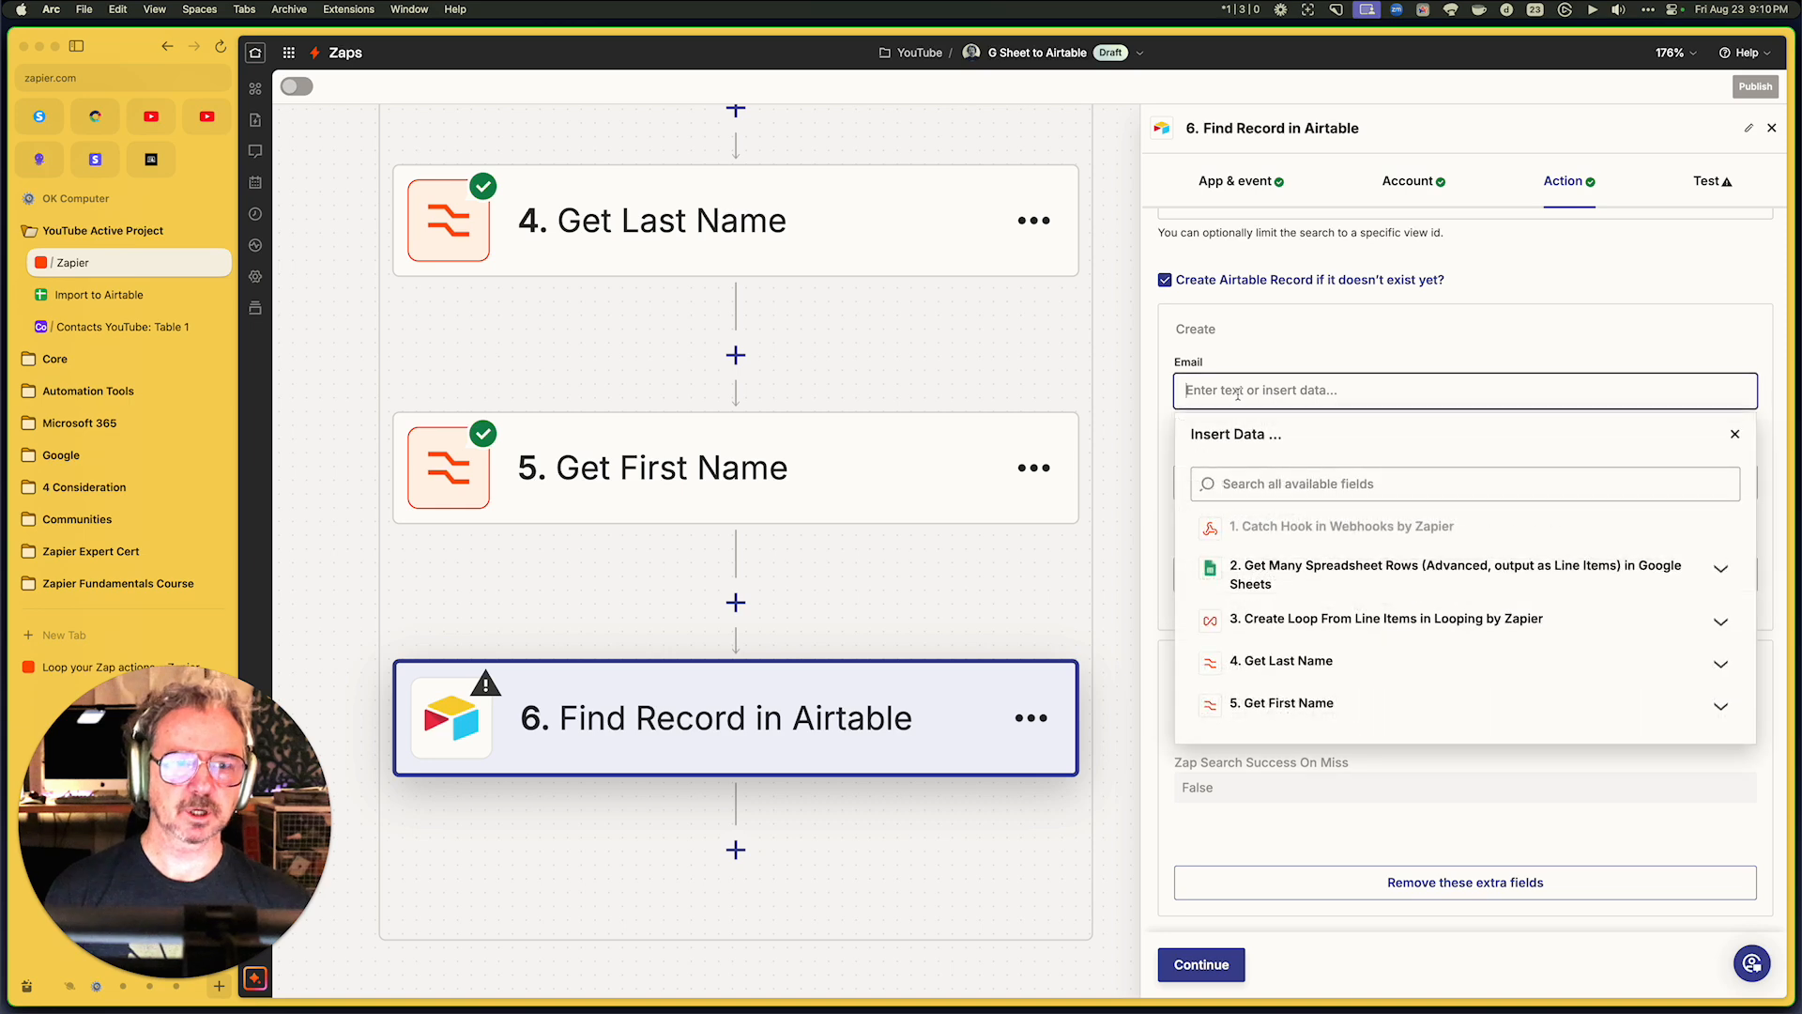
left_click(1293, 621)
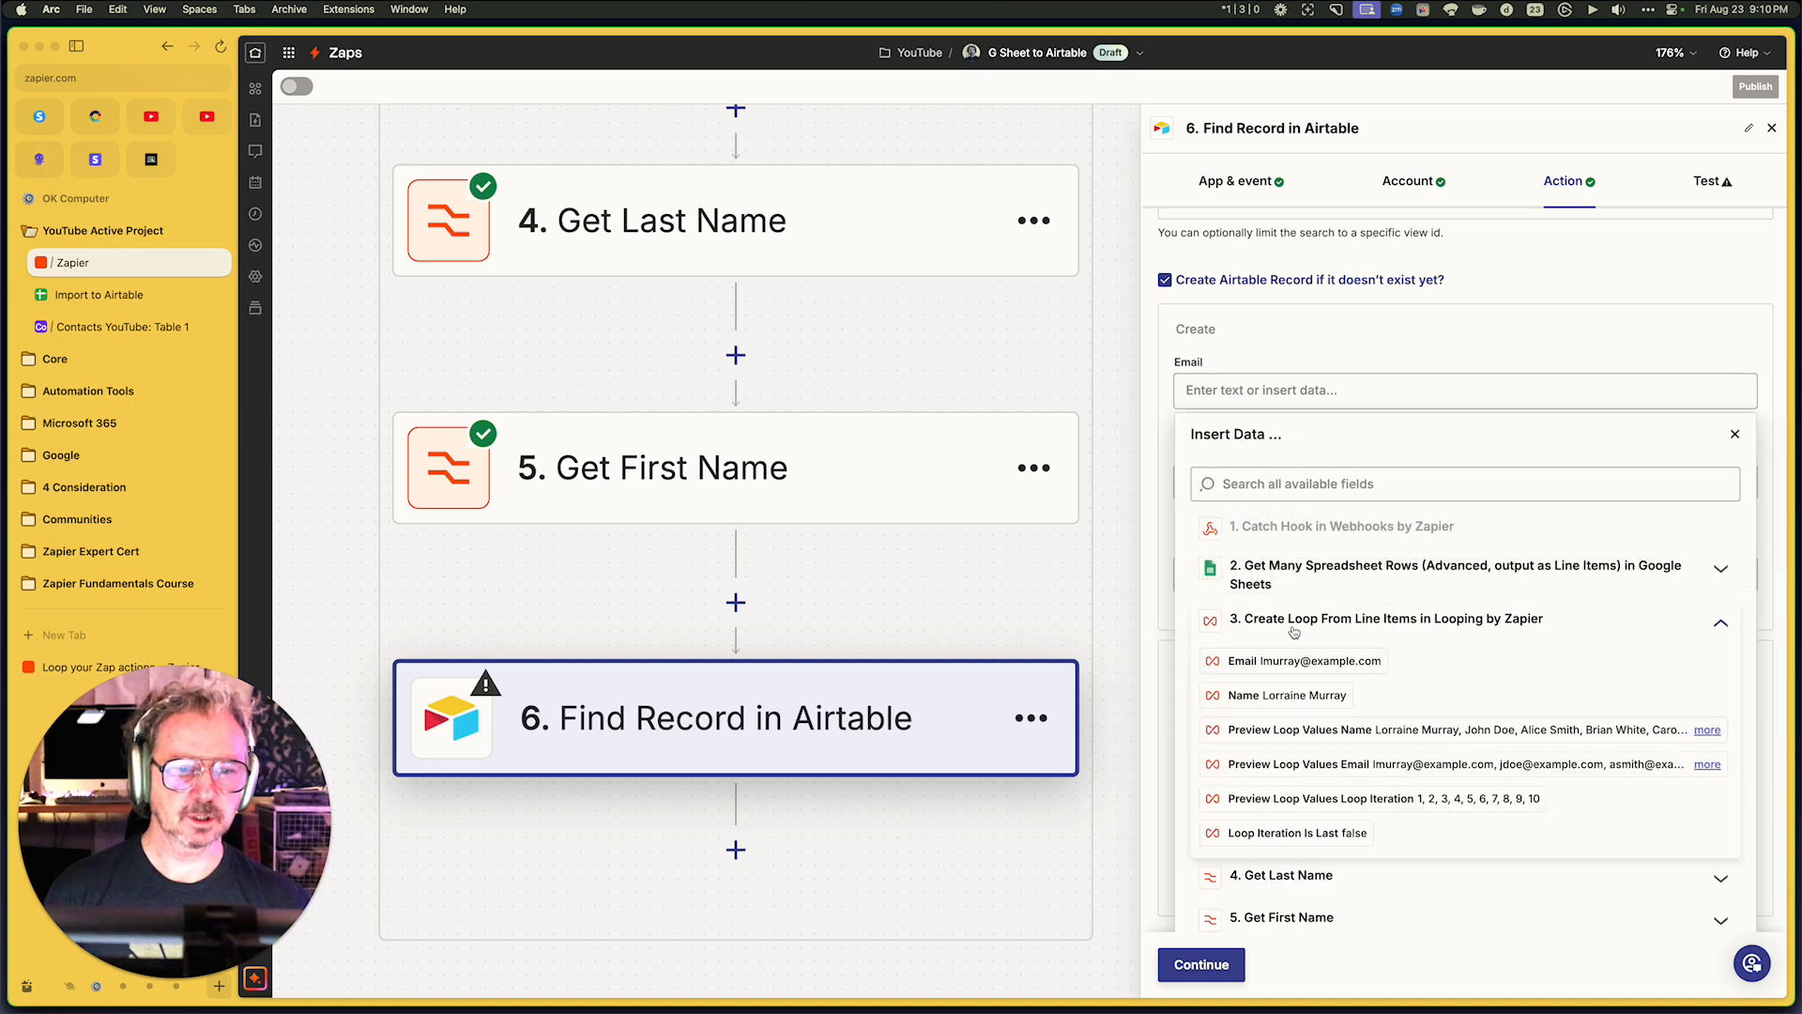
left_click(1296, 662)
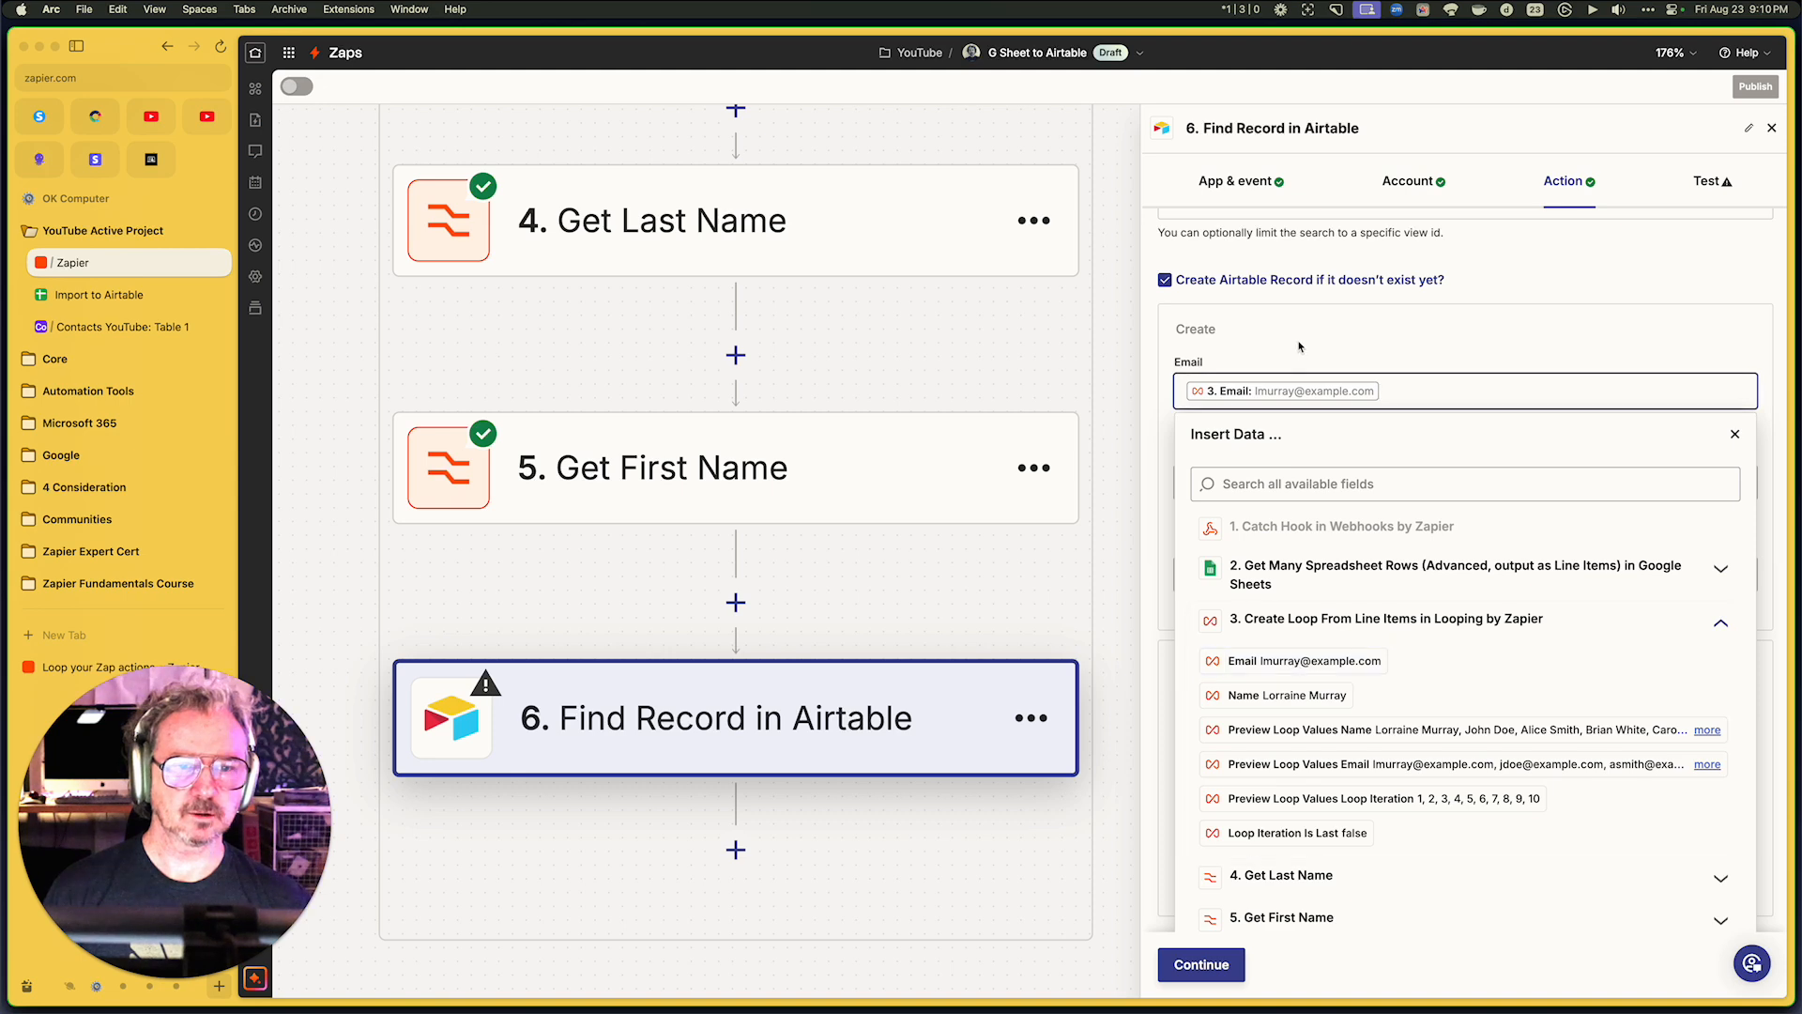
Map the new record's First Name to the Get First Name output and Last Name to the Get Last Name output
left_click(1245, 479)
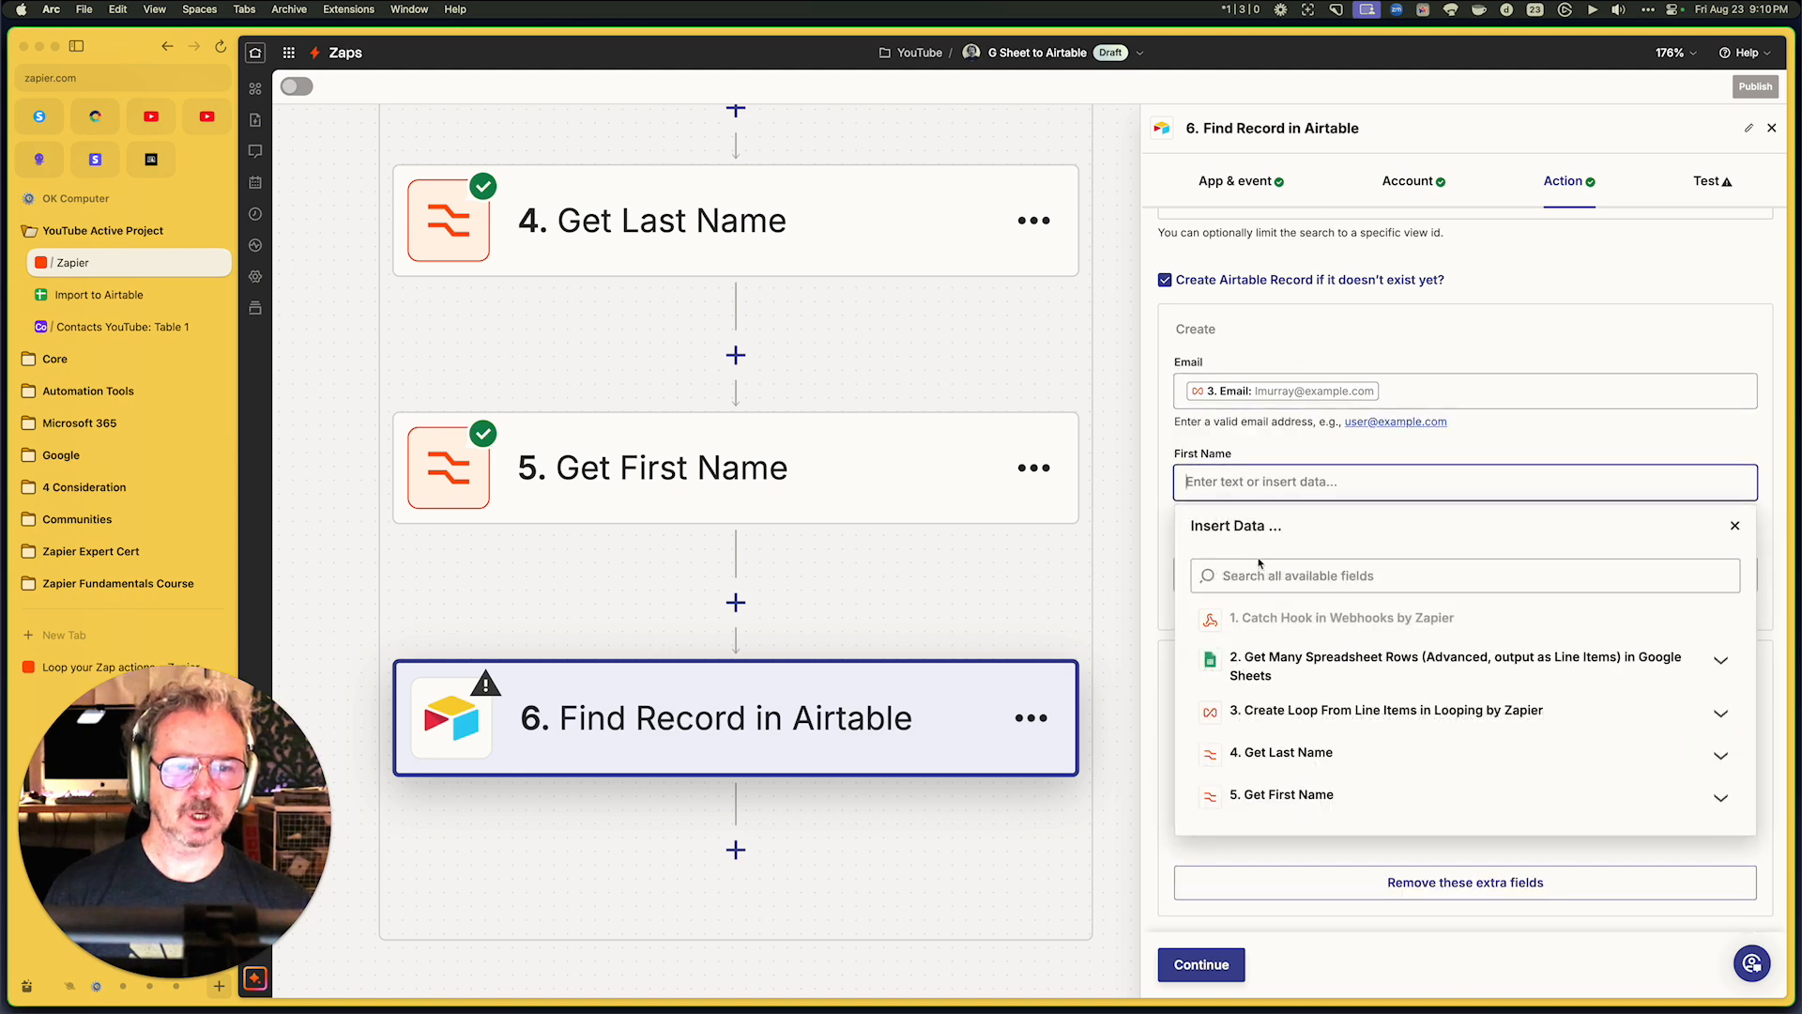
left_click(1319, 796)
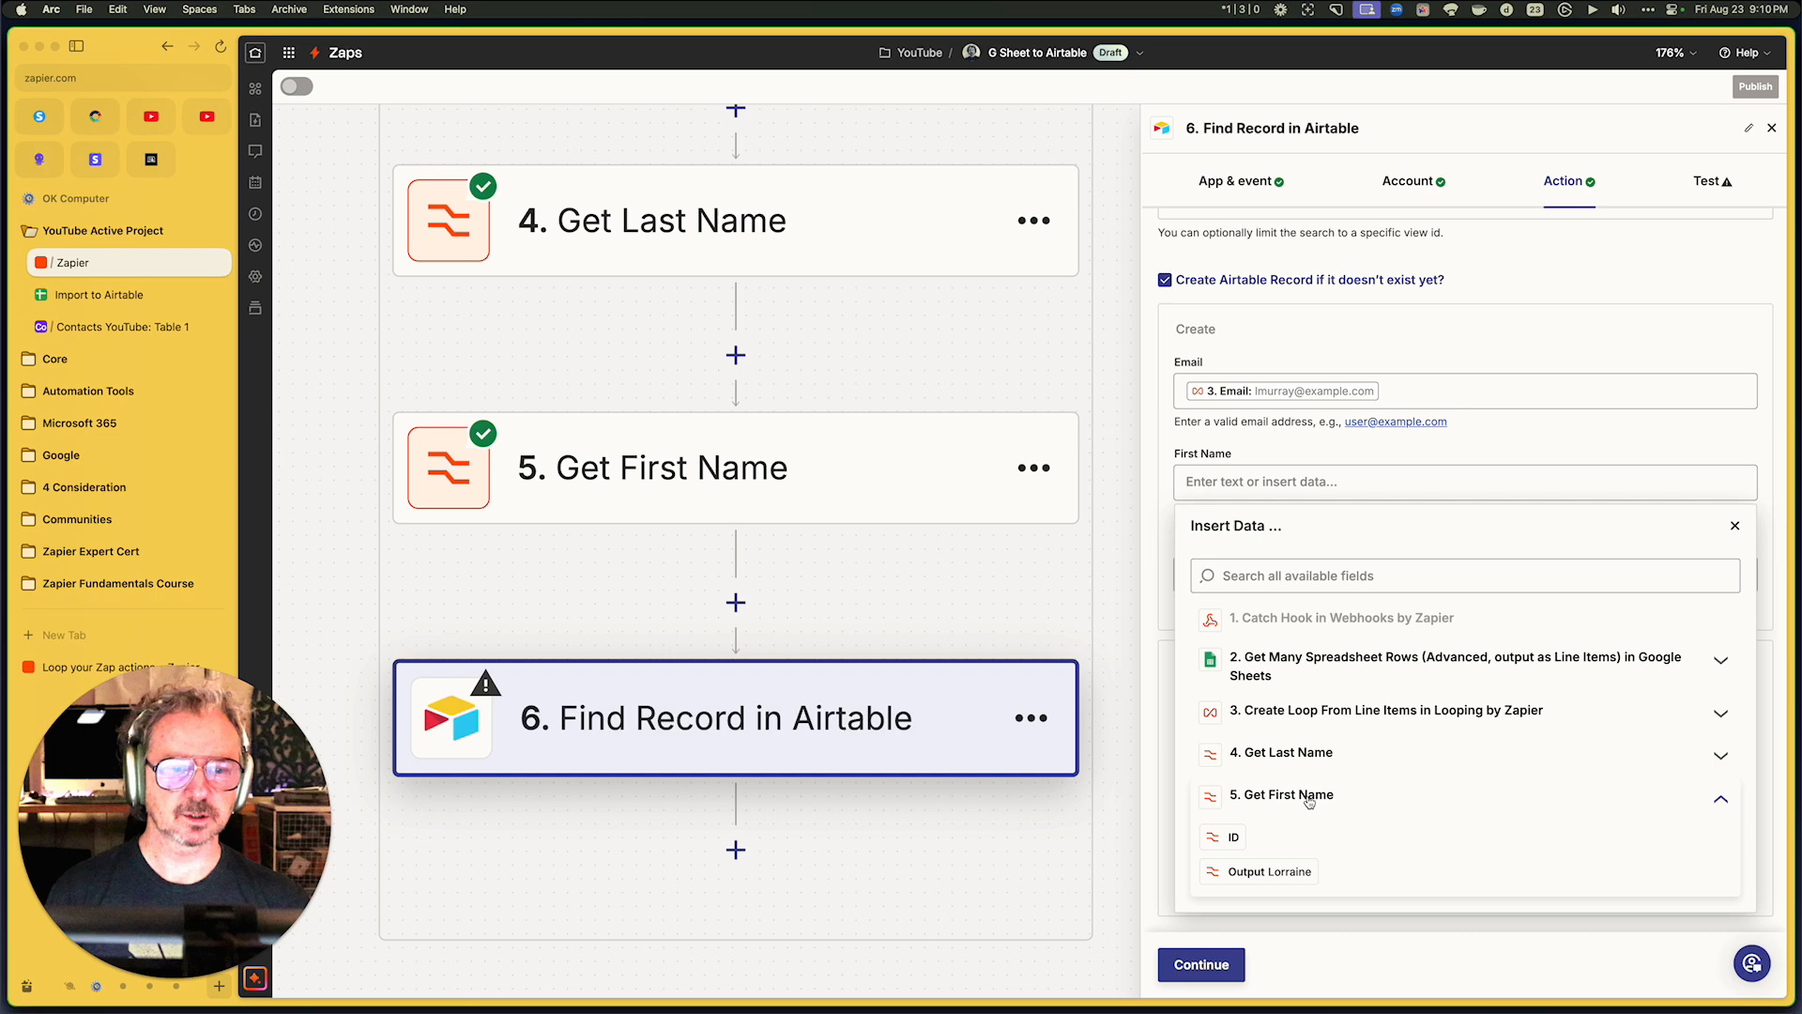
left_click(1302, 871)
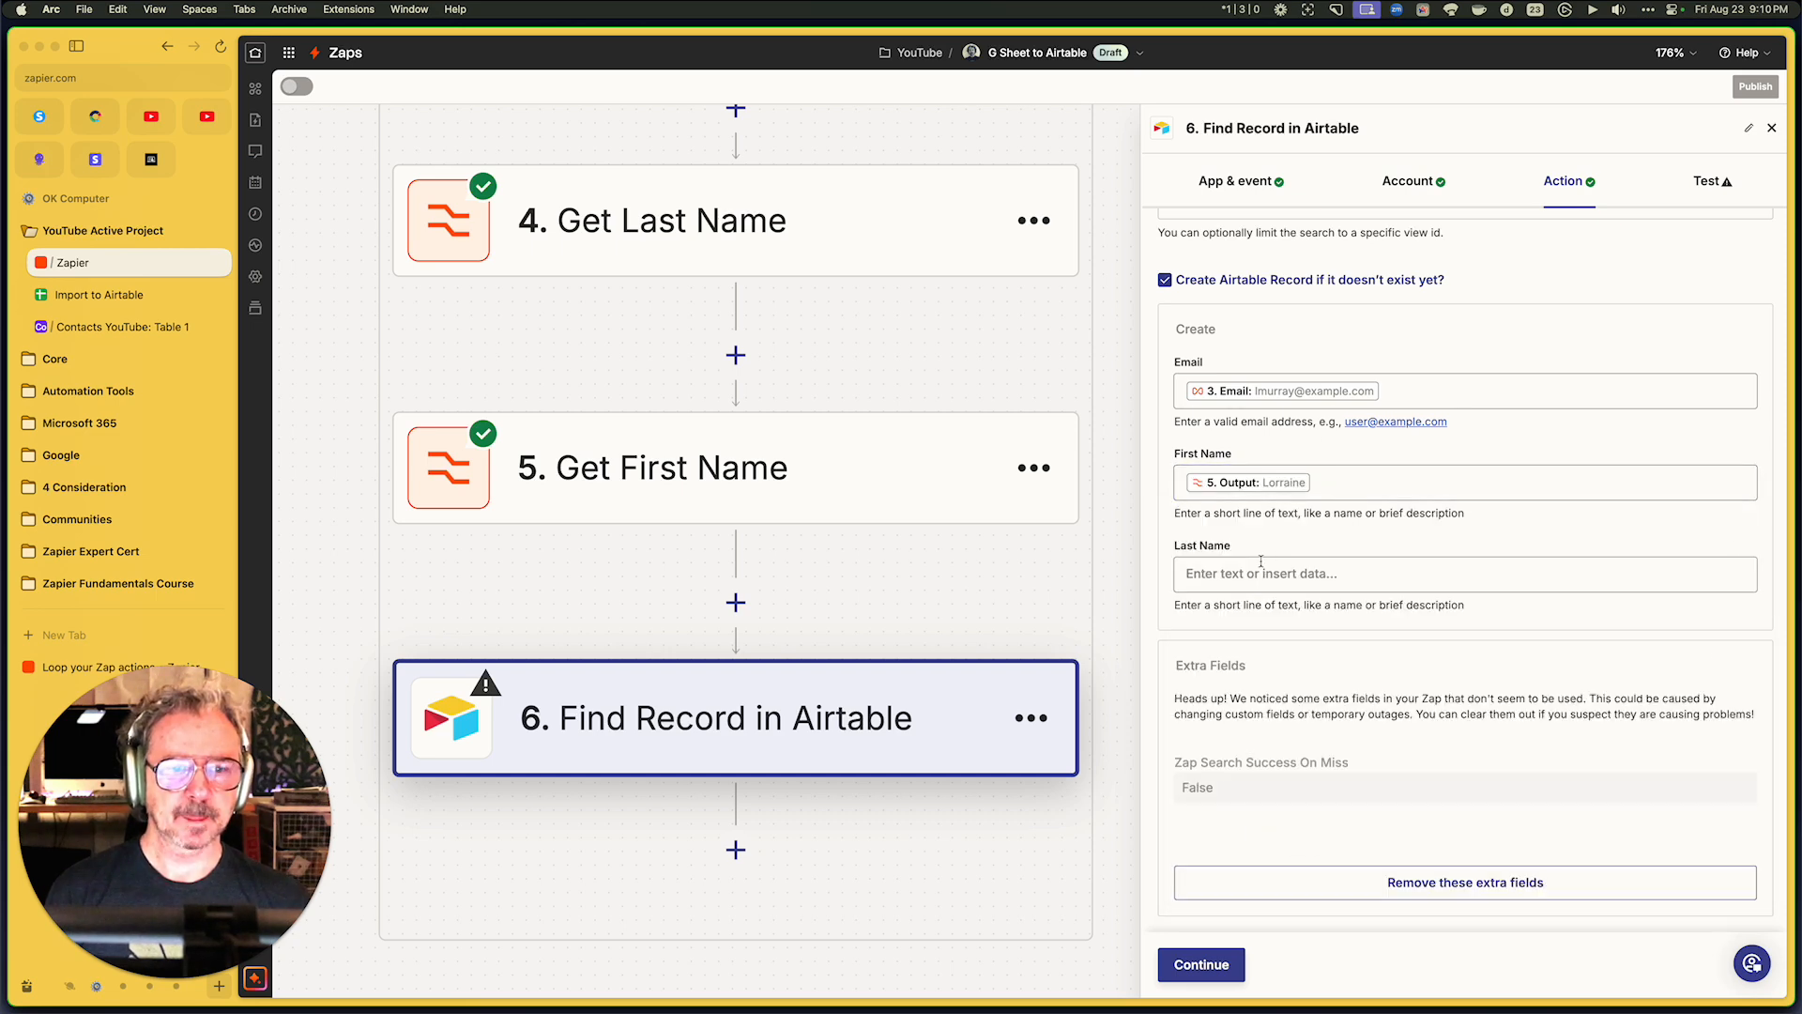
left_click(1259, 572)
left_click(1305, 844)
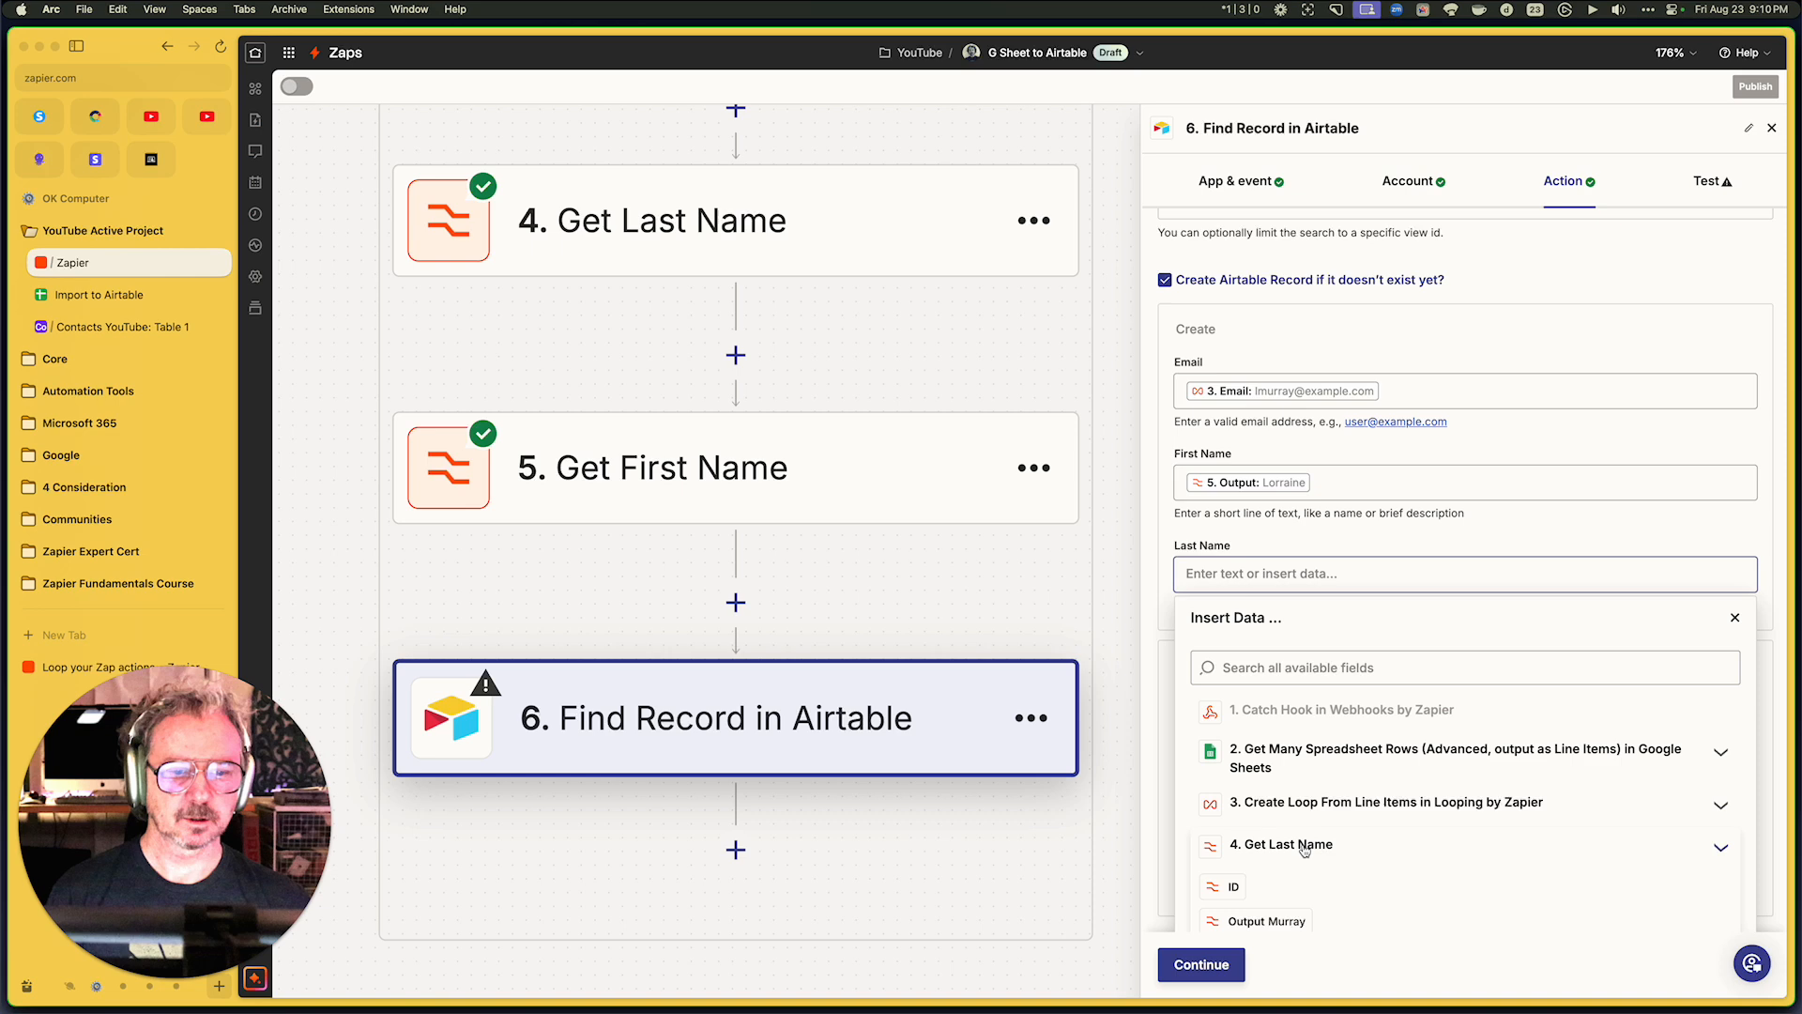
left_click(1297, 923)
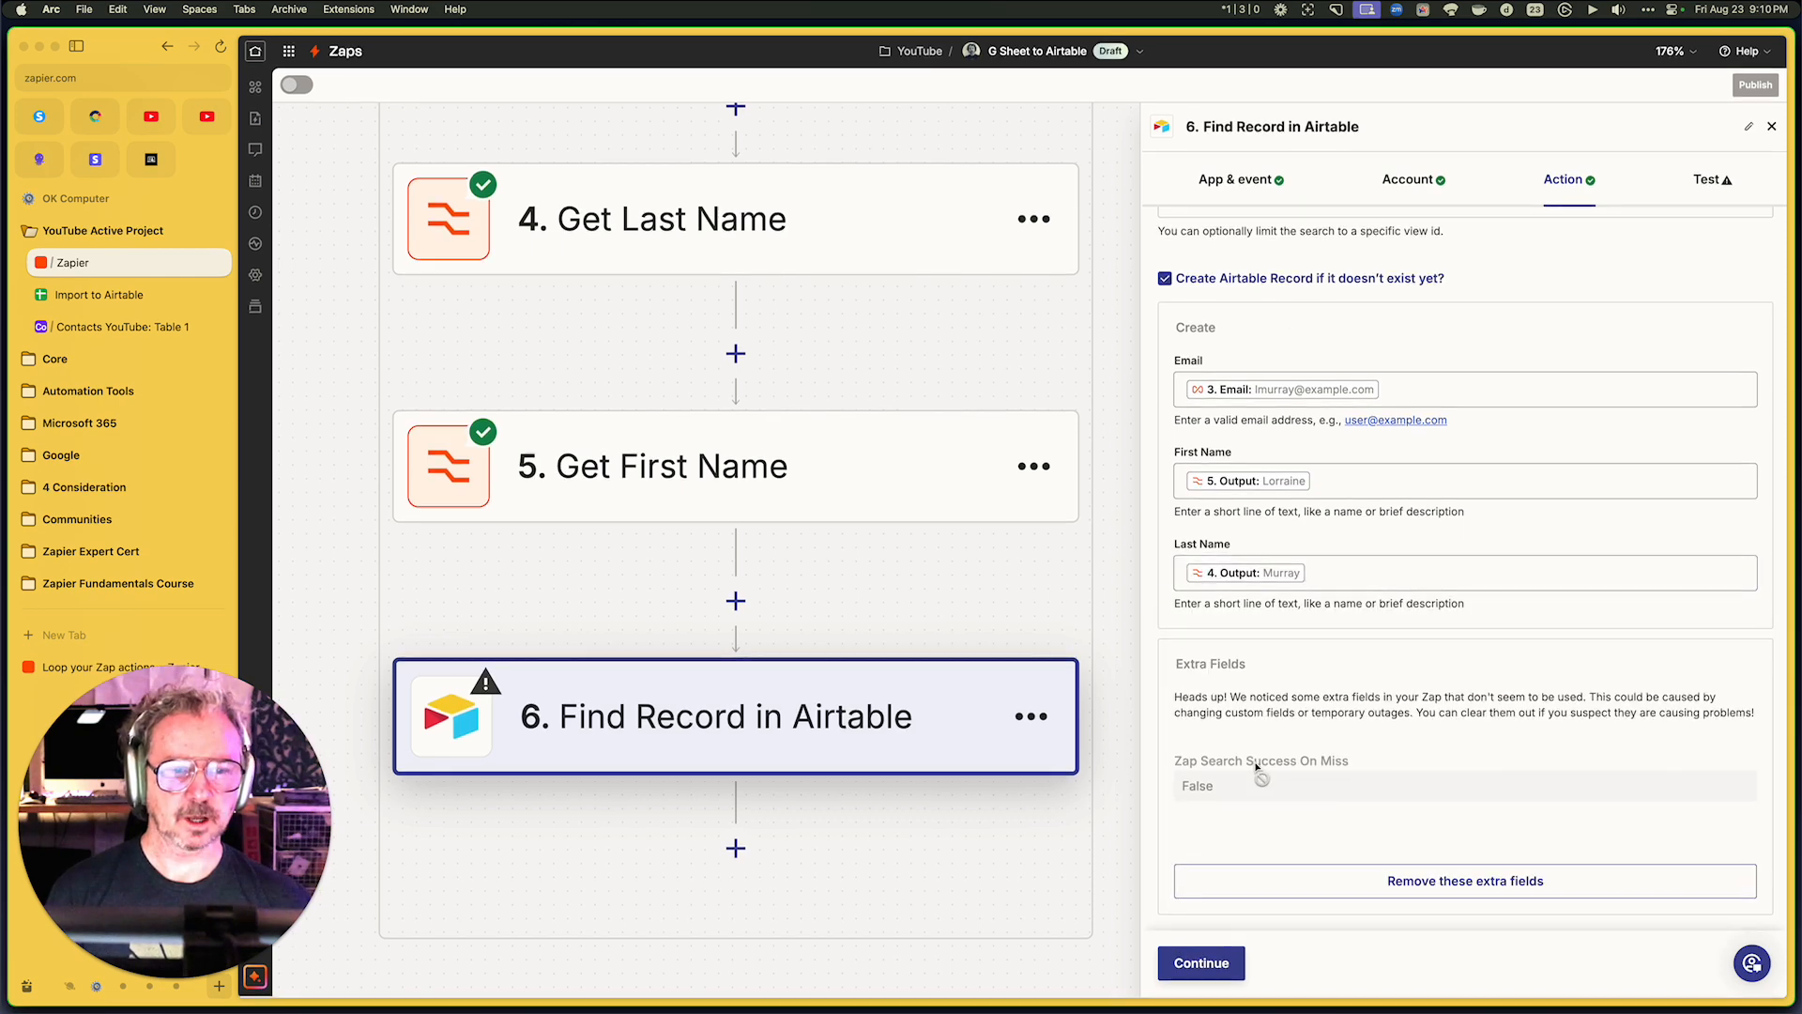
Test the Find Record step and check the Contacts YouTube table in Airtable for the new record
left_click(1231, 952)
left_click(1300, 964)
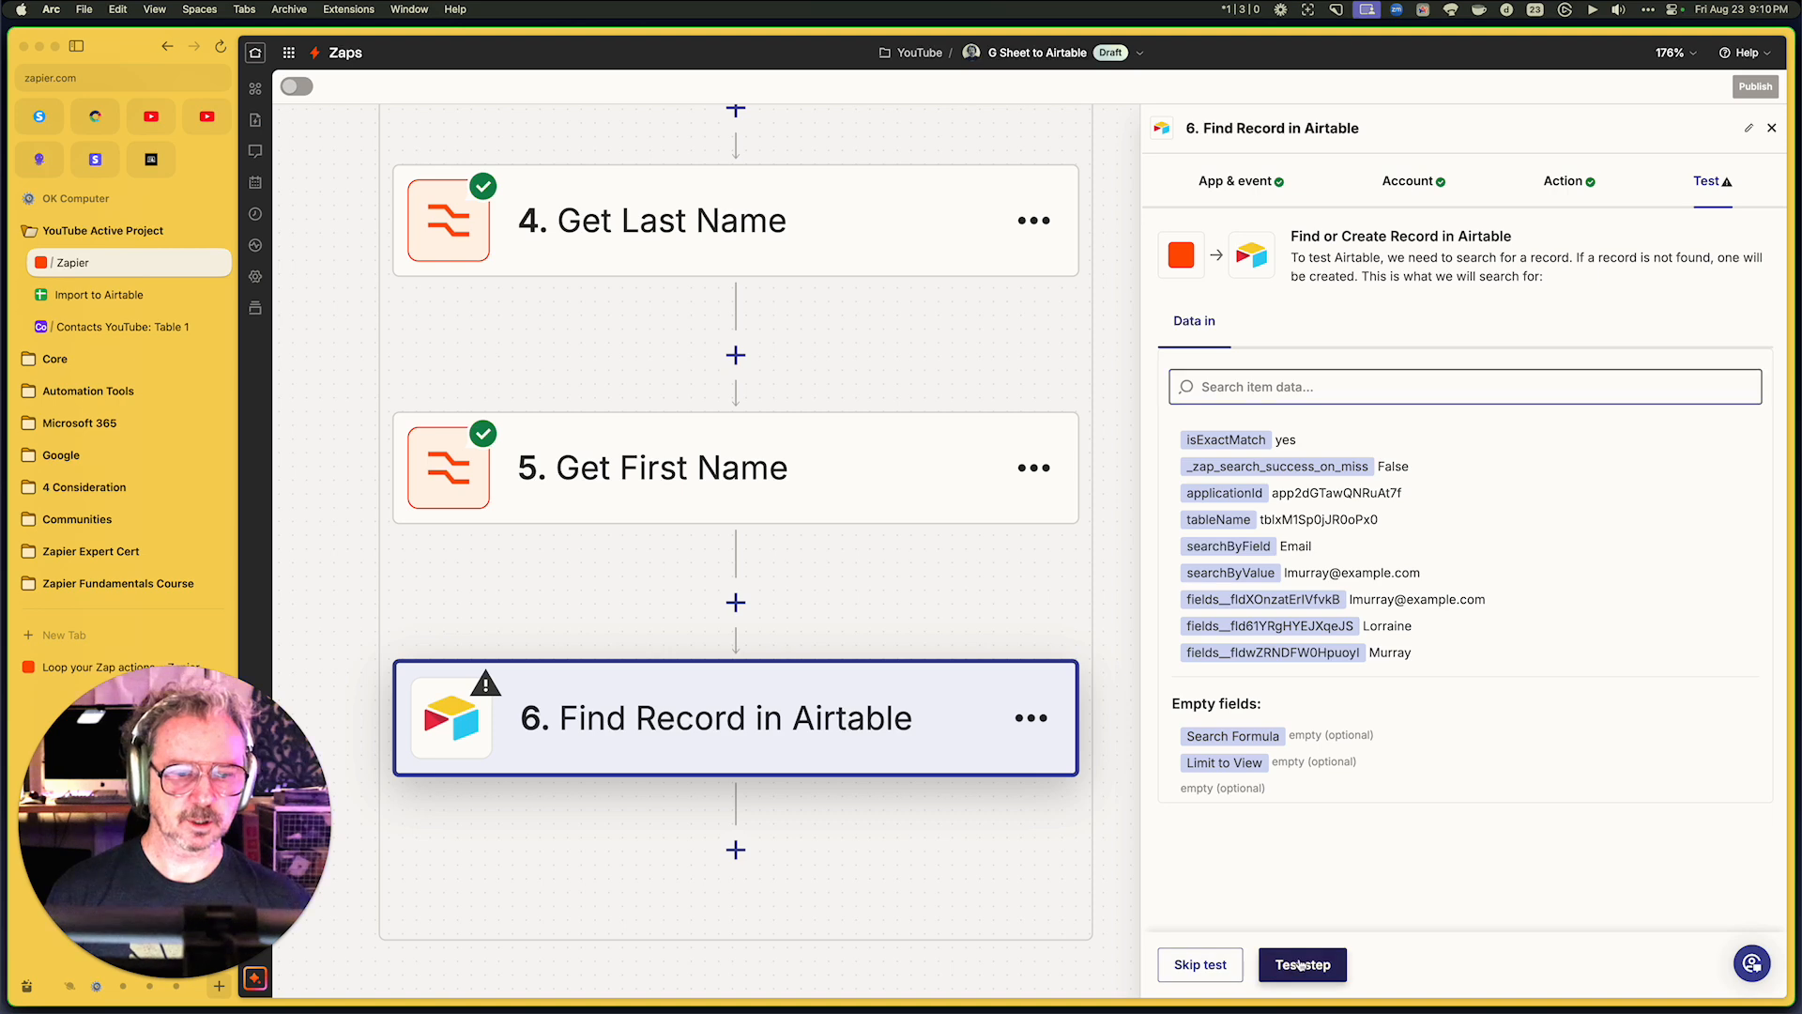
left_click(212, 327)
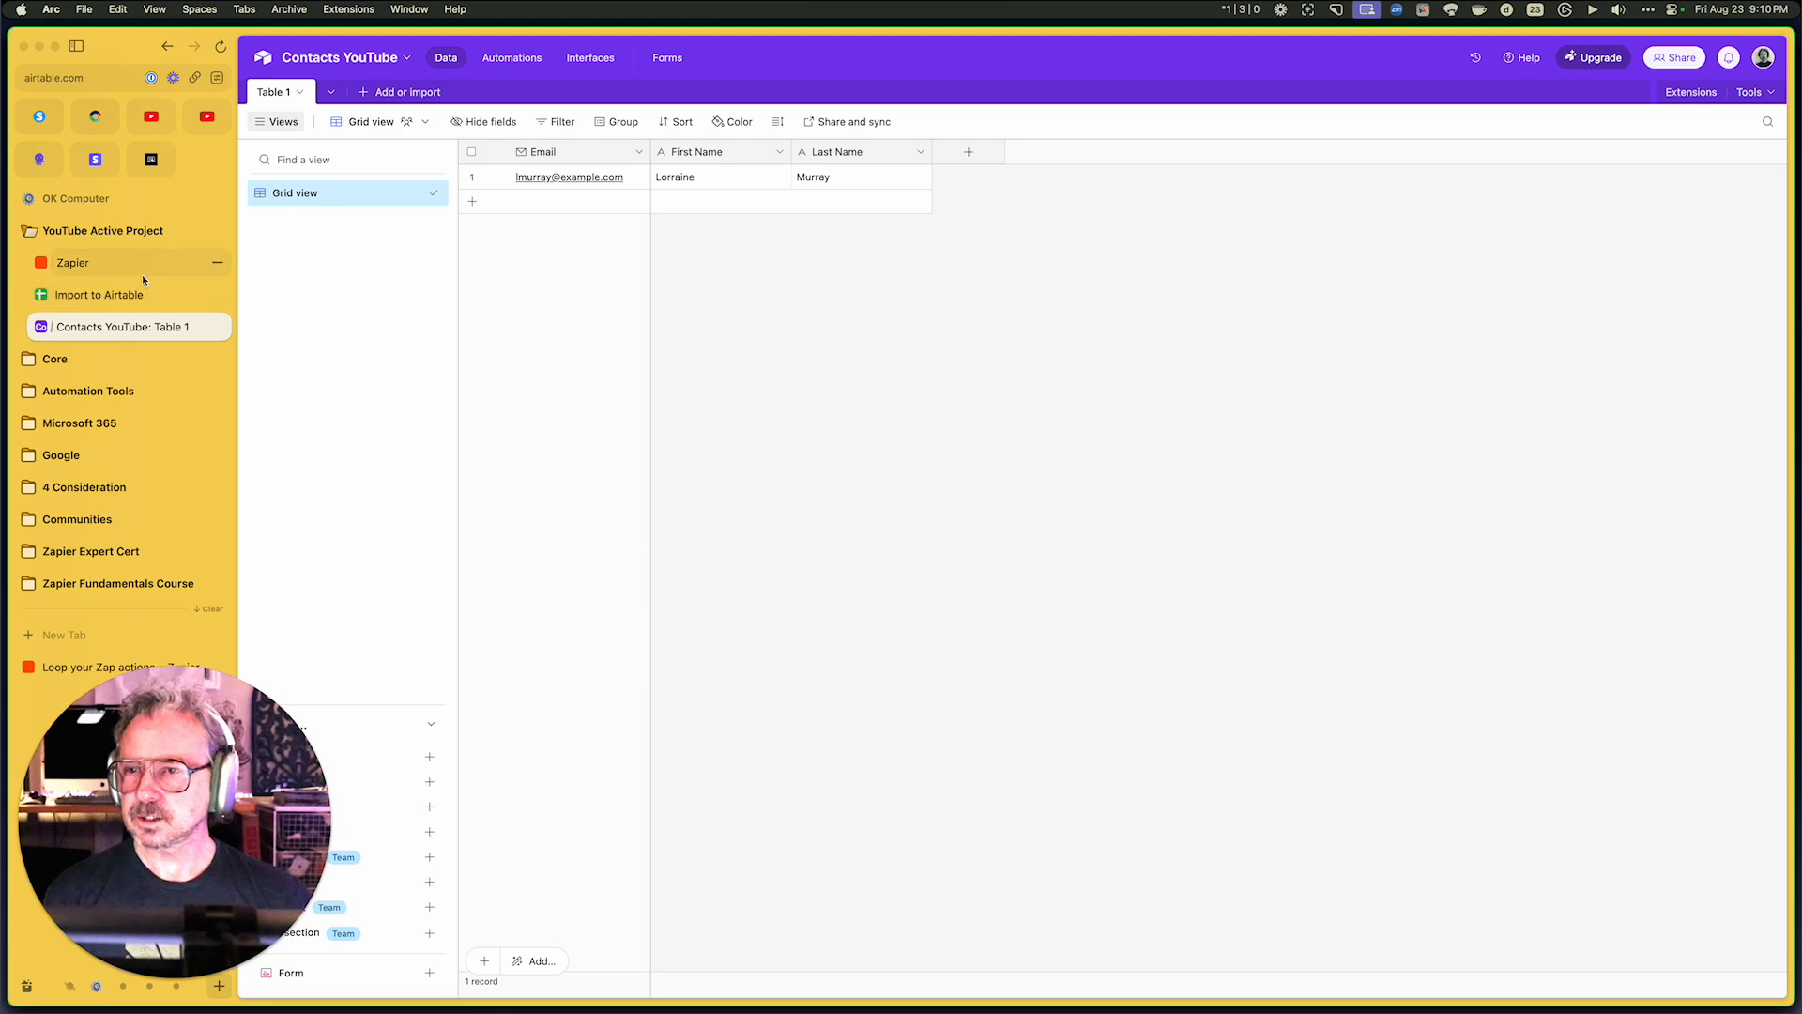
left_click(115, 261)
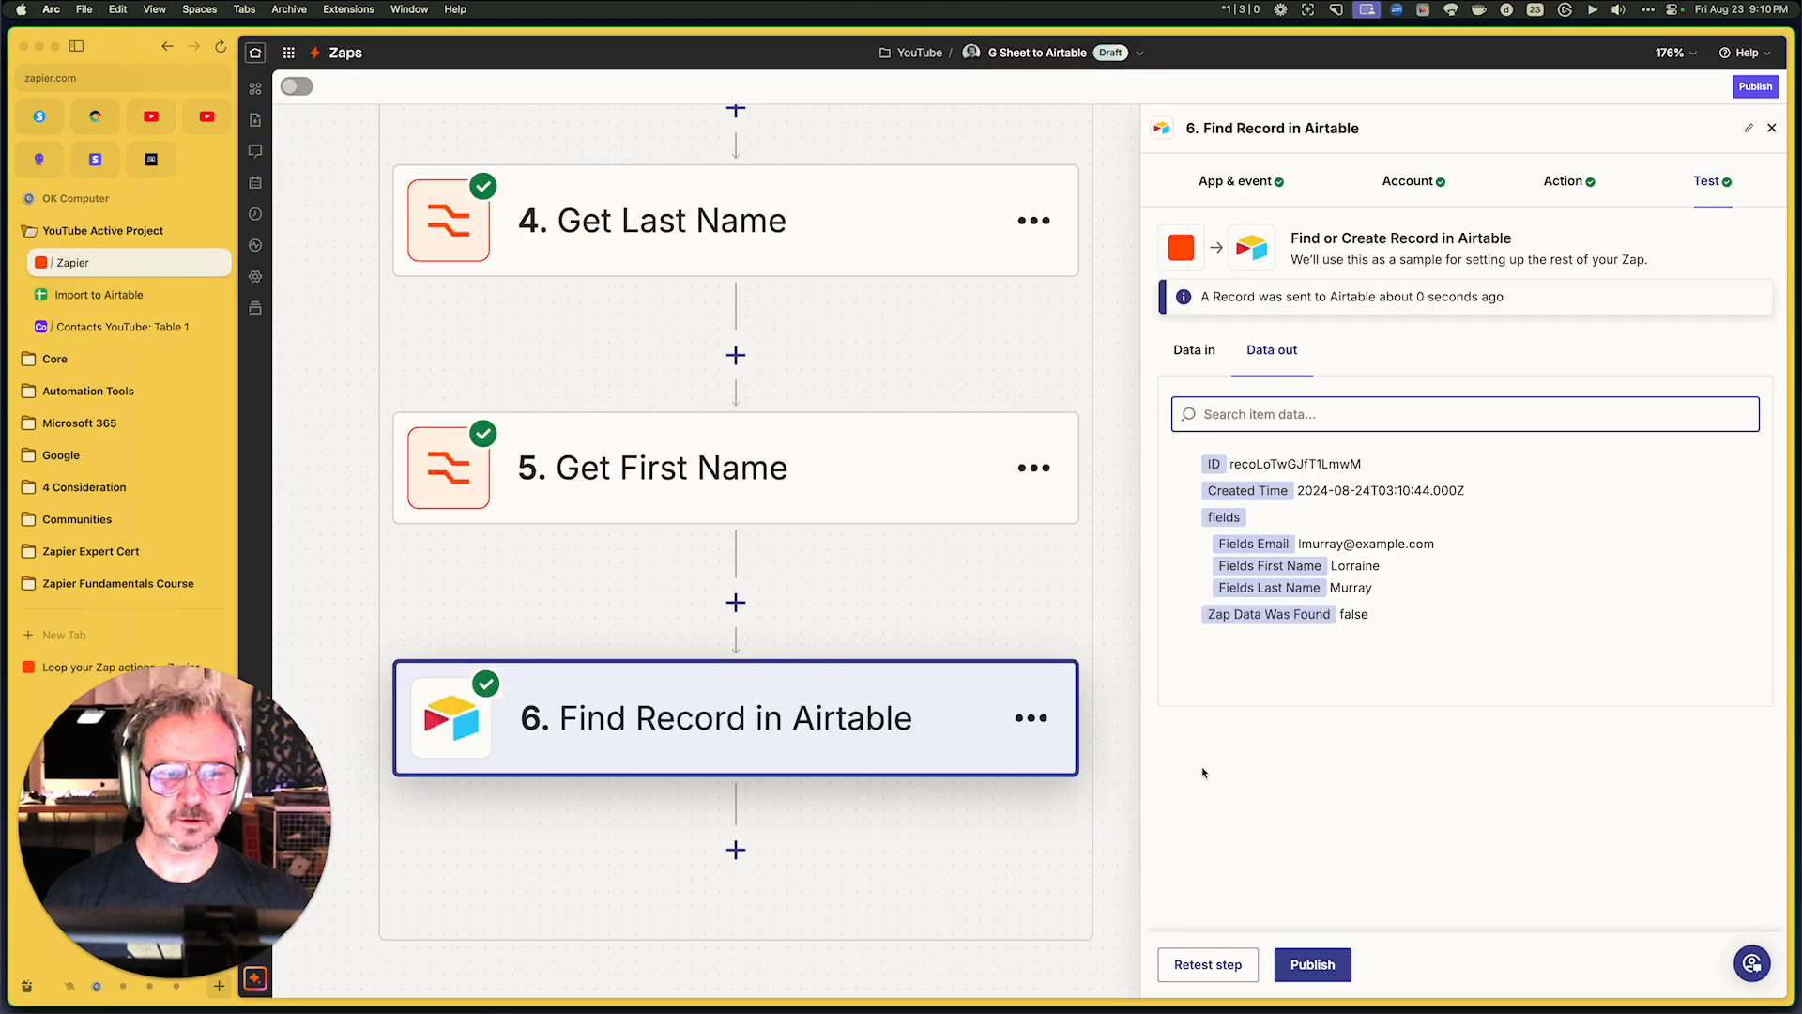
Publish the Zap and copy the webhook URL of its Catch Hook trigger
left_click(1312, 964)
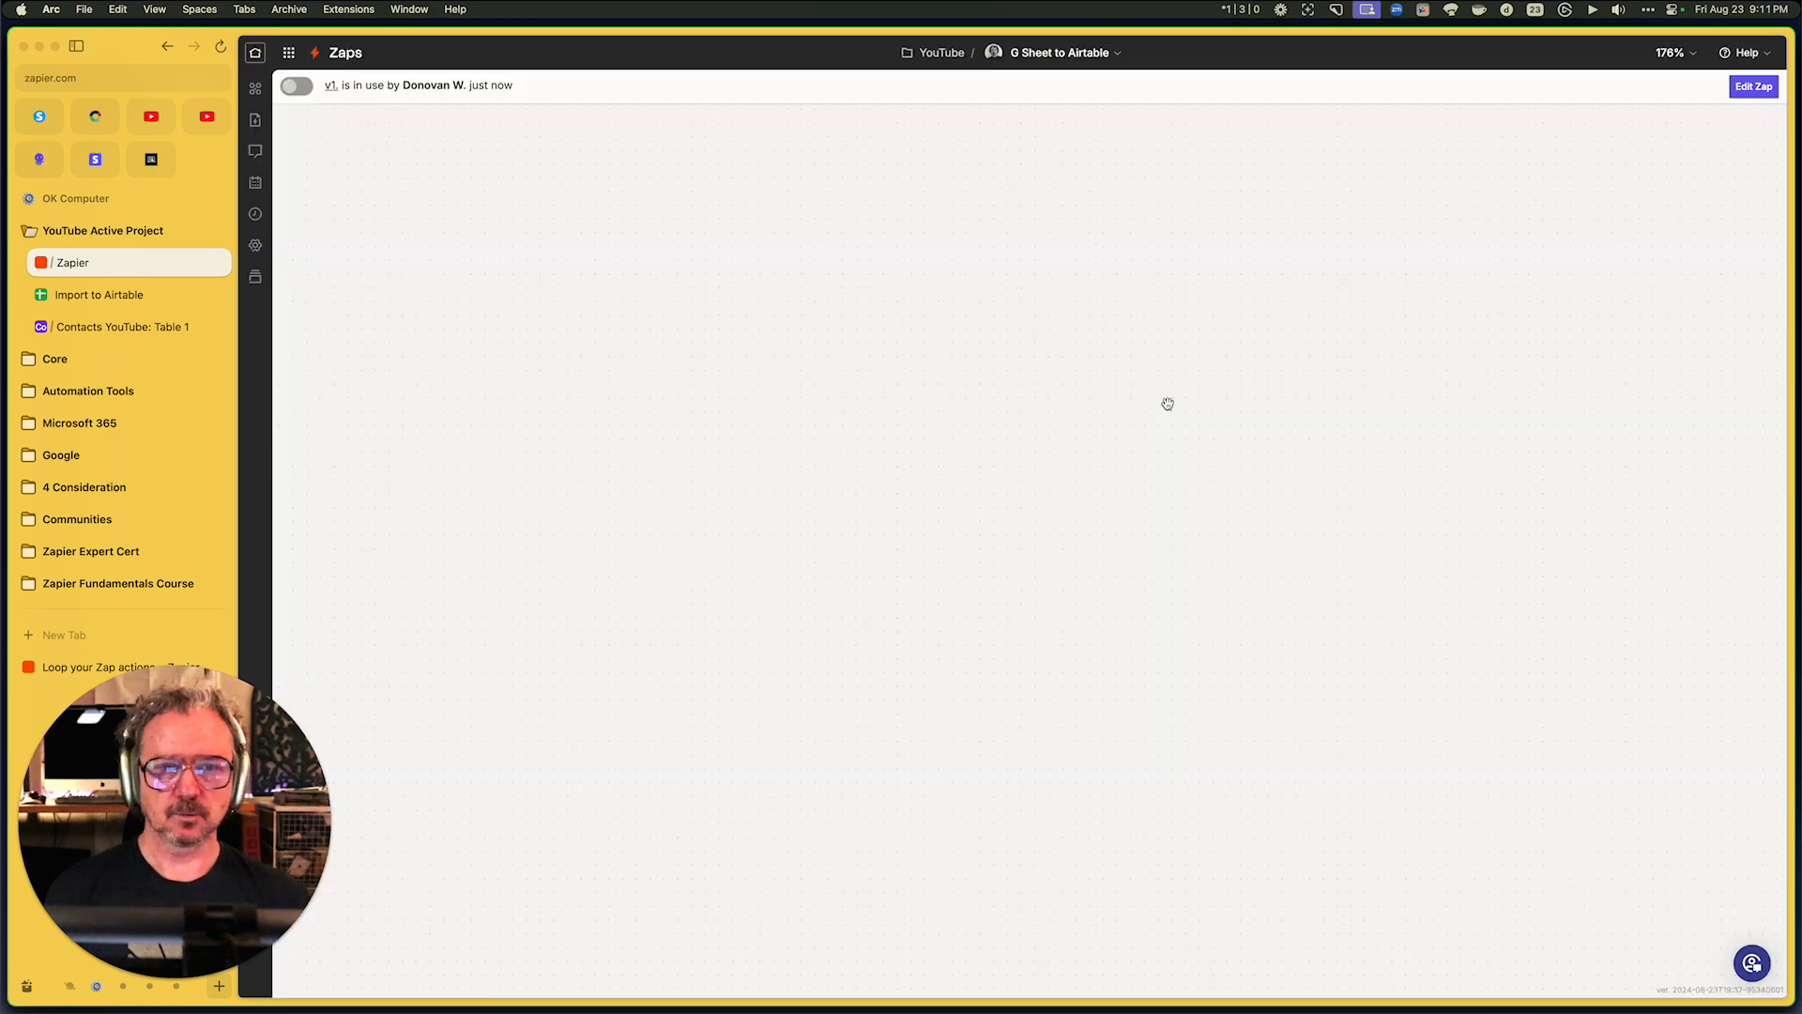
left_click(1167, 225)
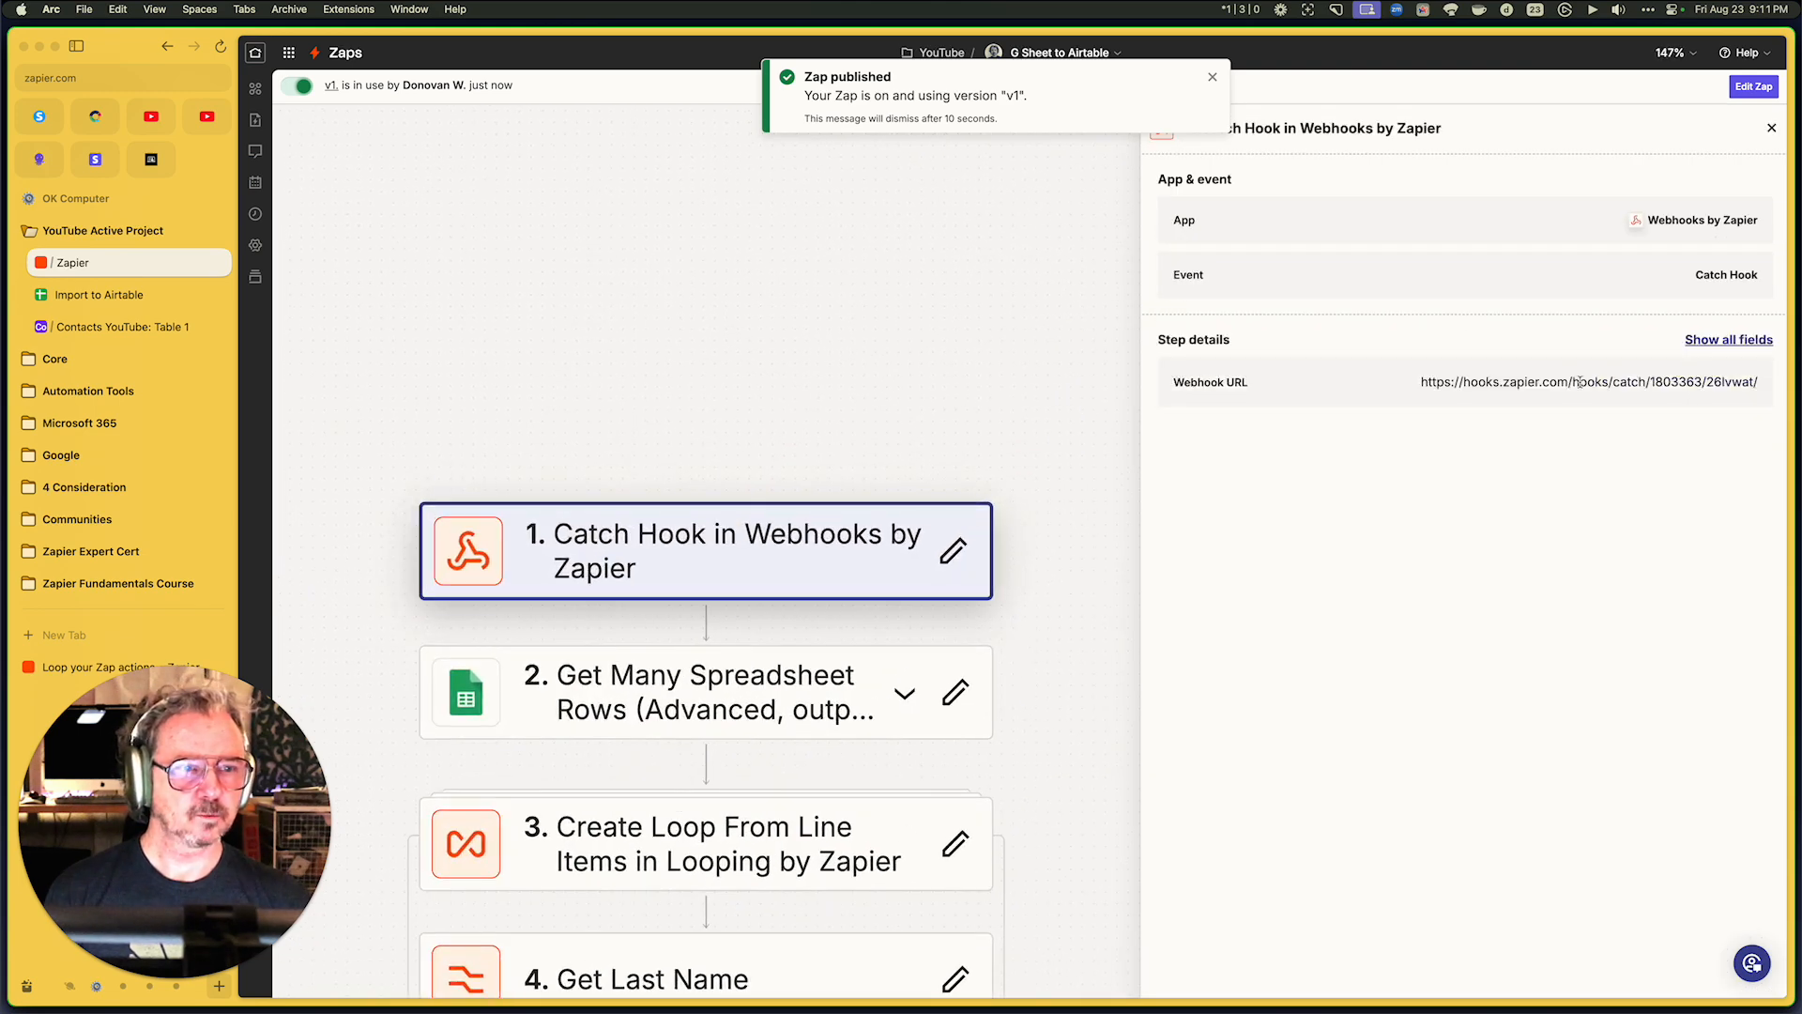
triple_click(1579, 380)
key("super+c")
left_click(1583, 366)
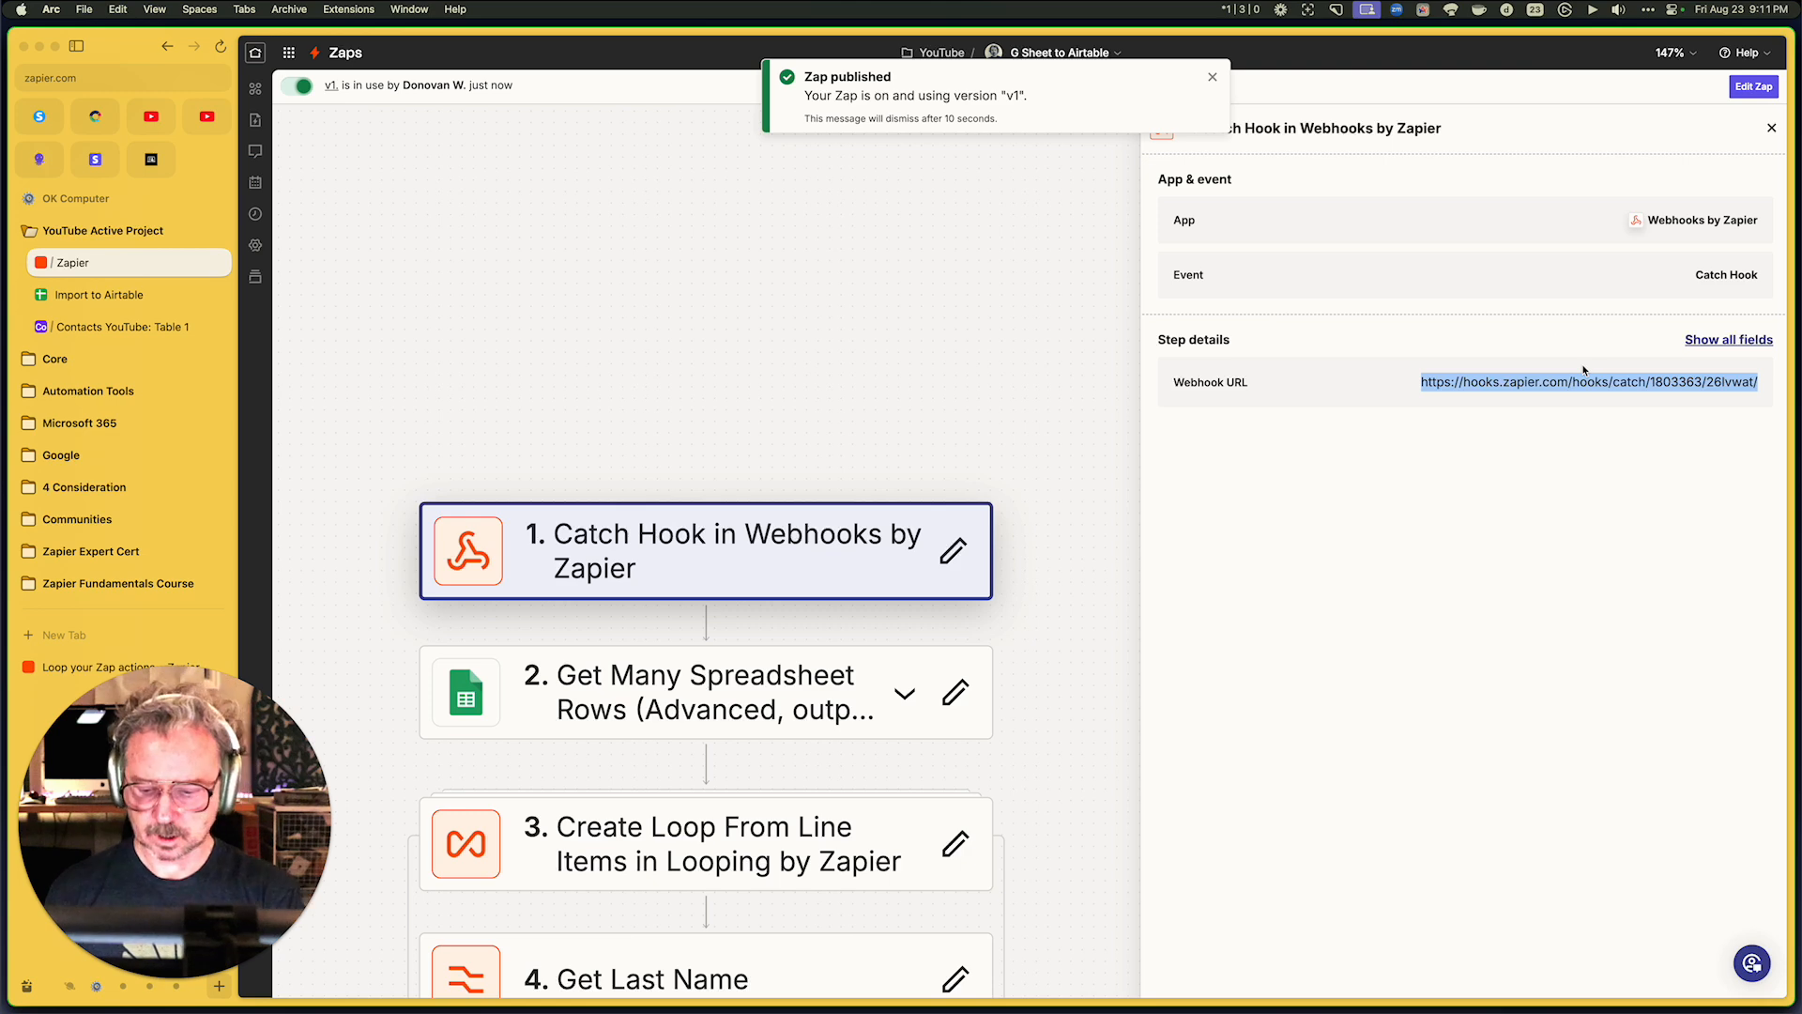
Trigger the published Zap by opening the copied webhook URL in a new browser tab, and close that tab
key("super+t")
key("super+v")
key("Return")
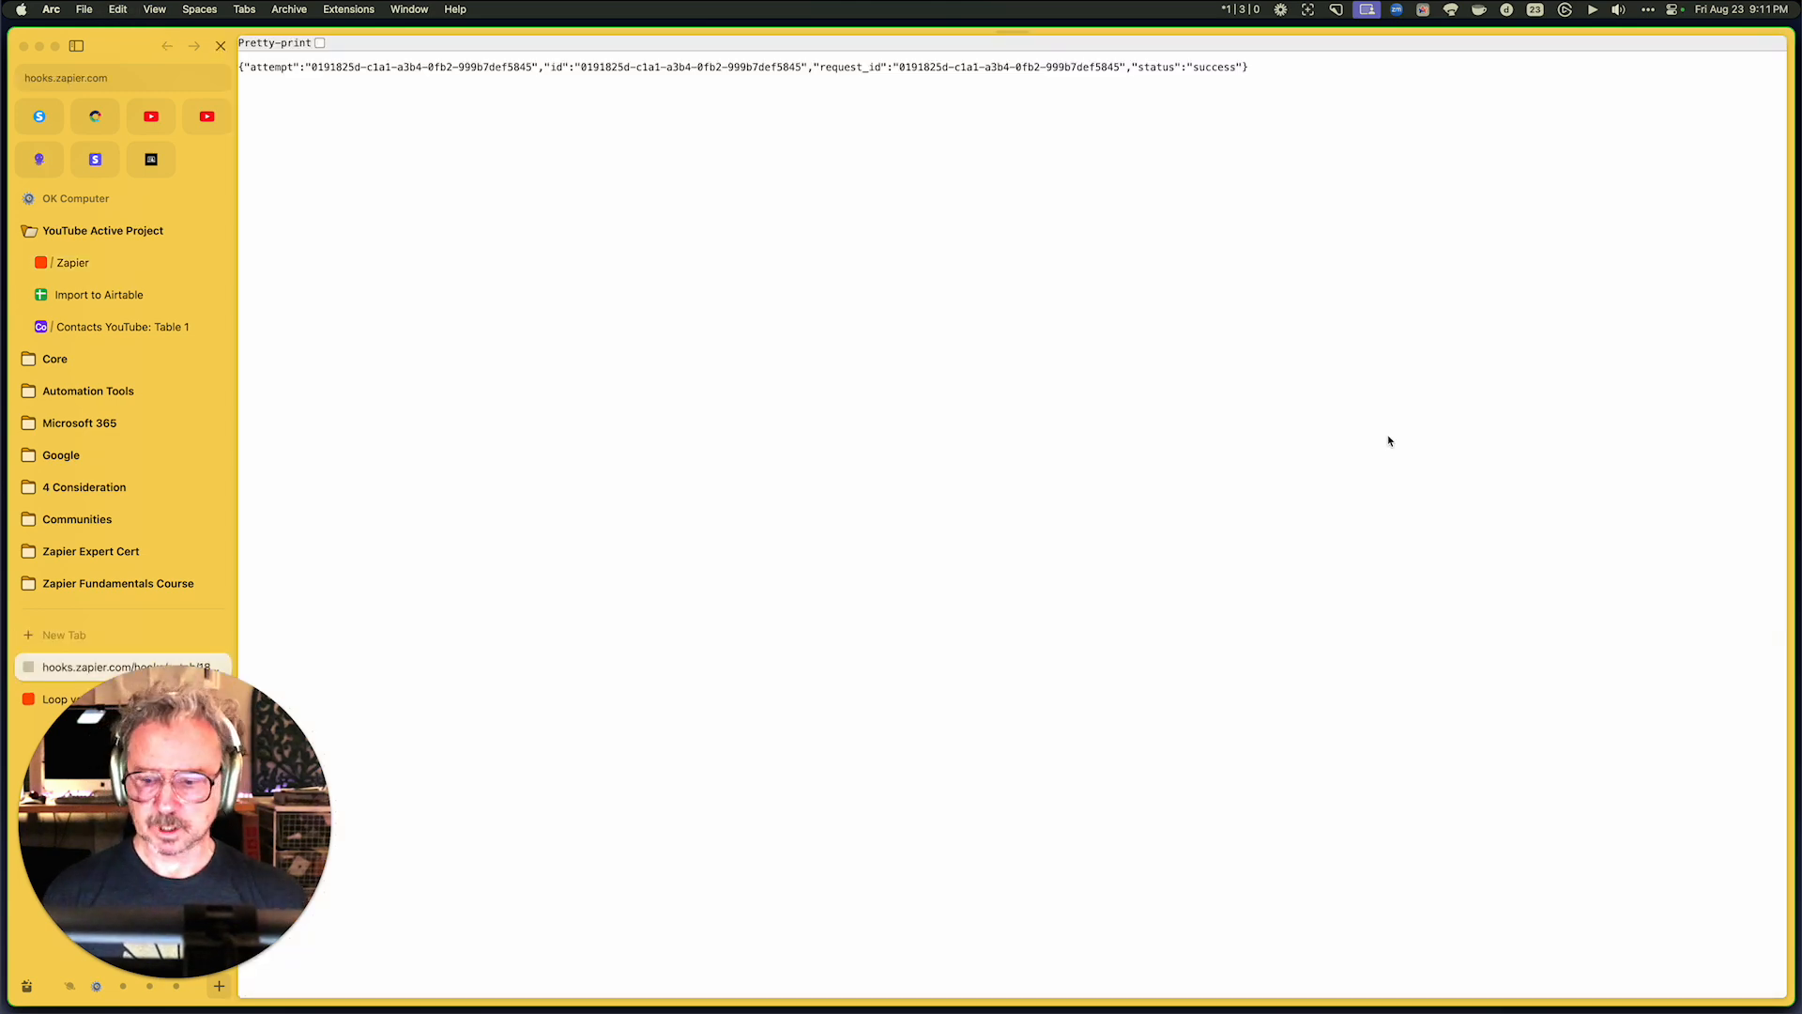
key("super+w")
Compare the contacts in Airtable's Contacts YouTube table with the rows of the Import to Airtable Google Sheet
left_click(122, 327)
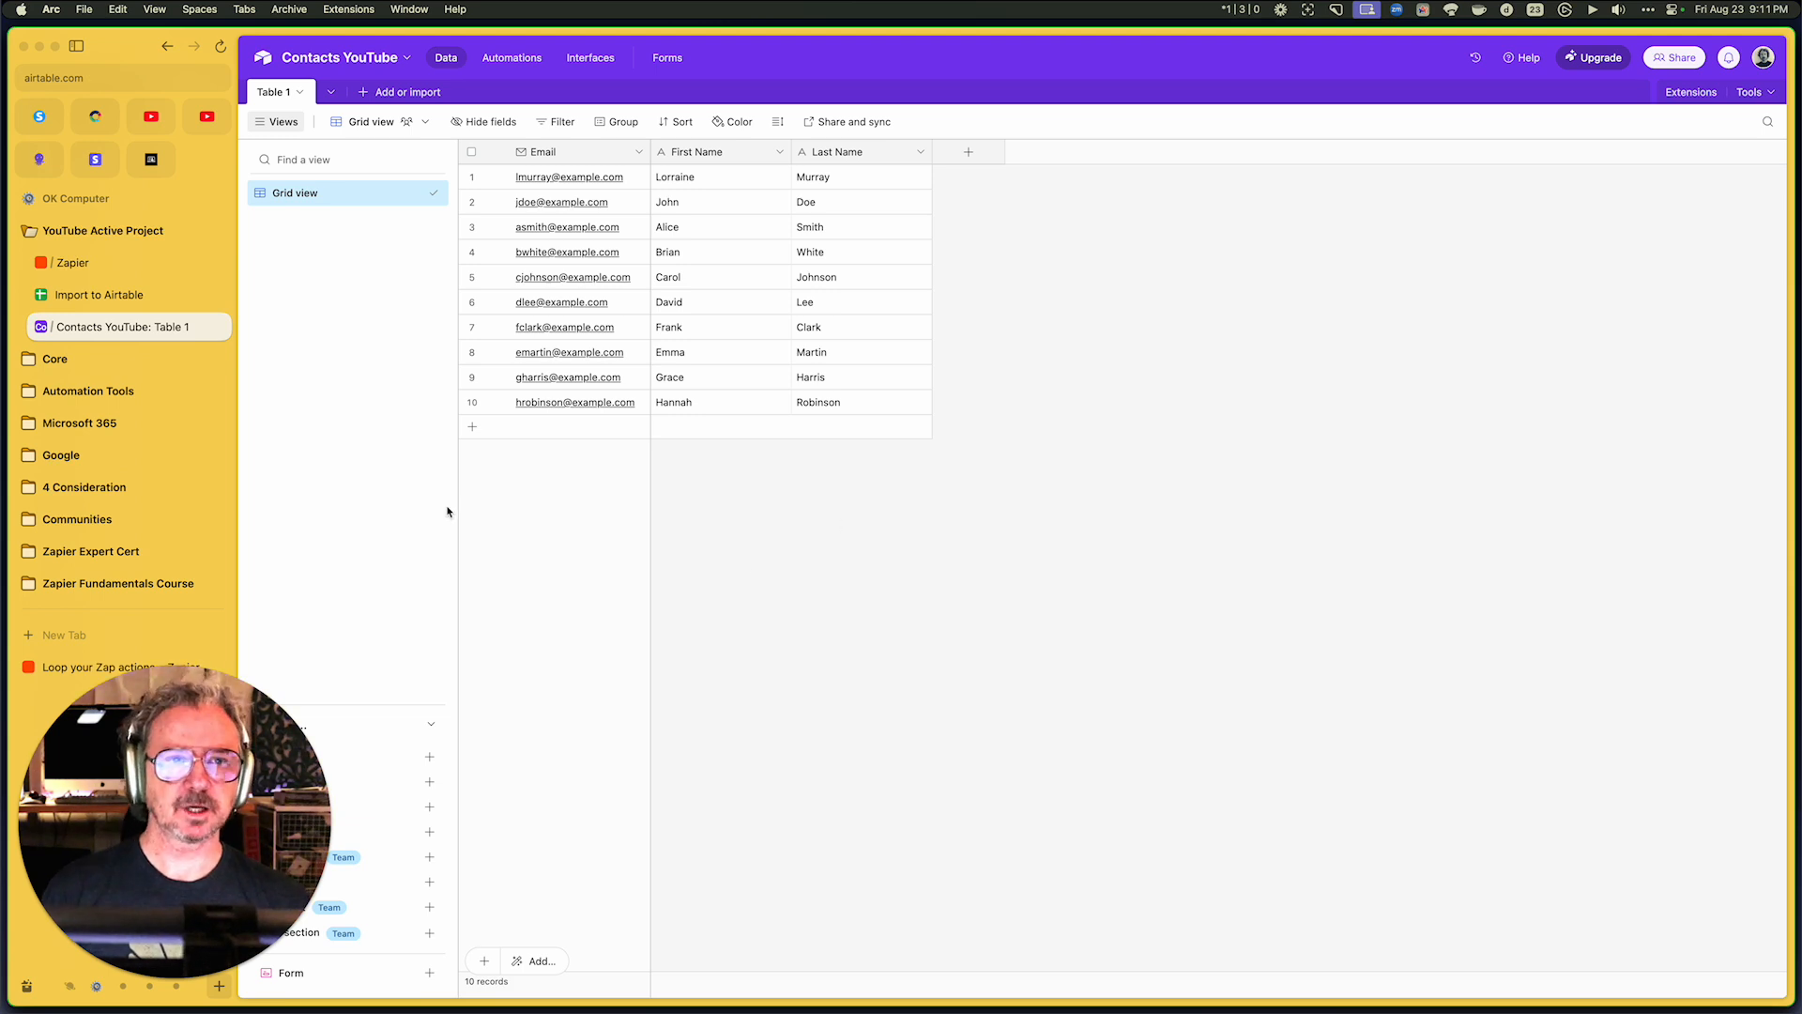
left_click(147, 296)
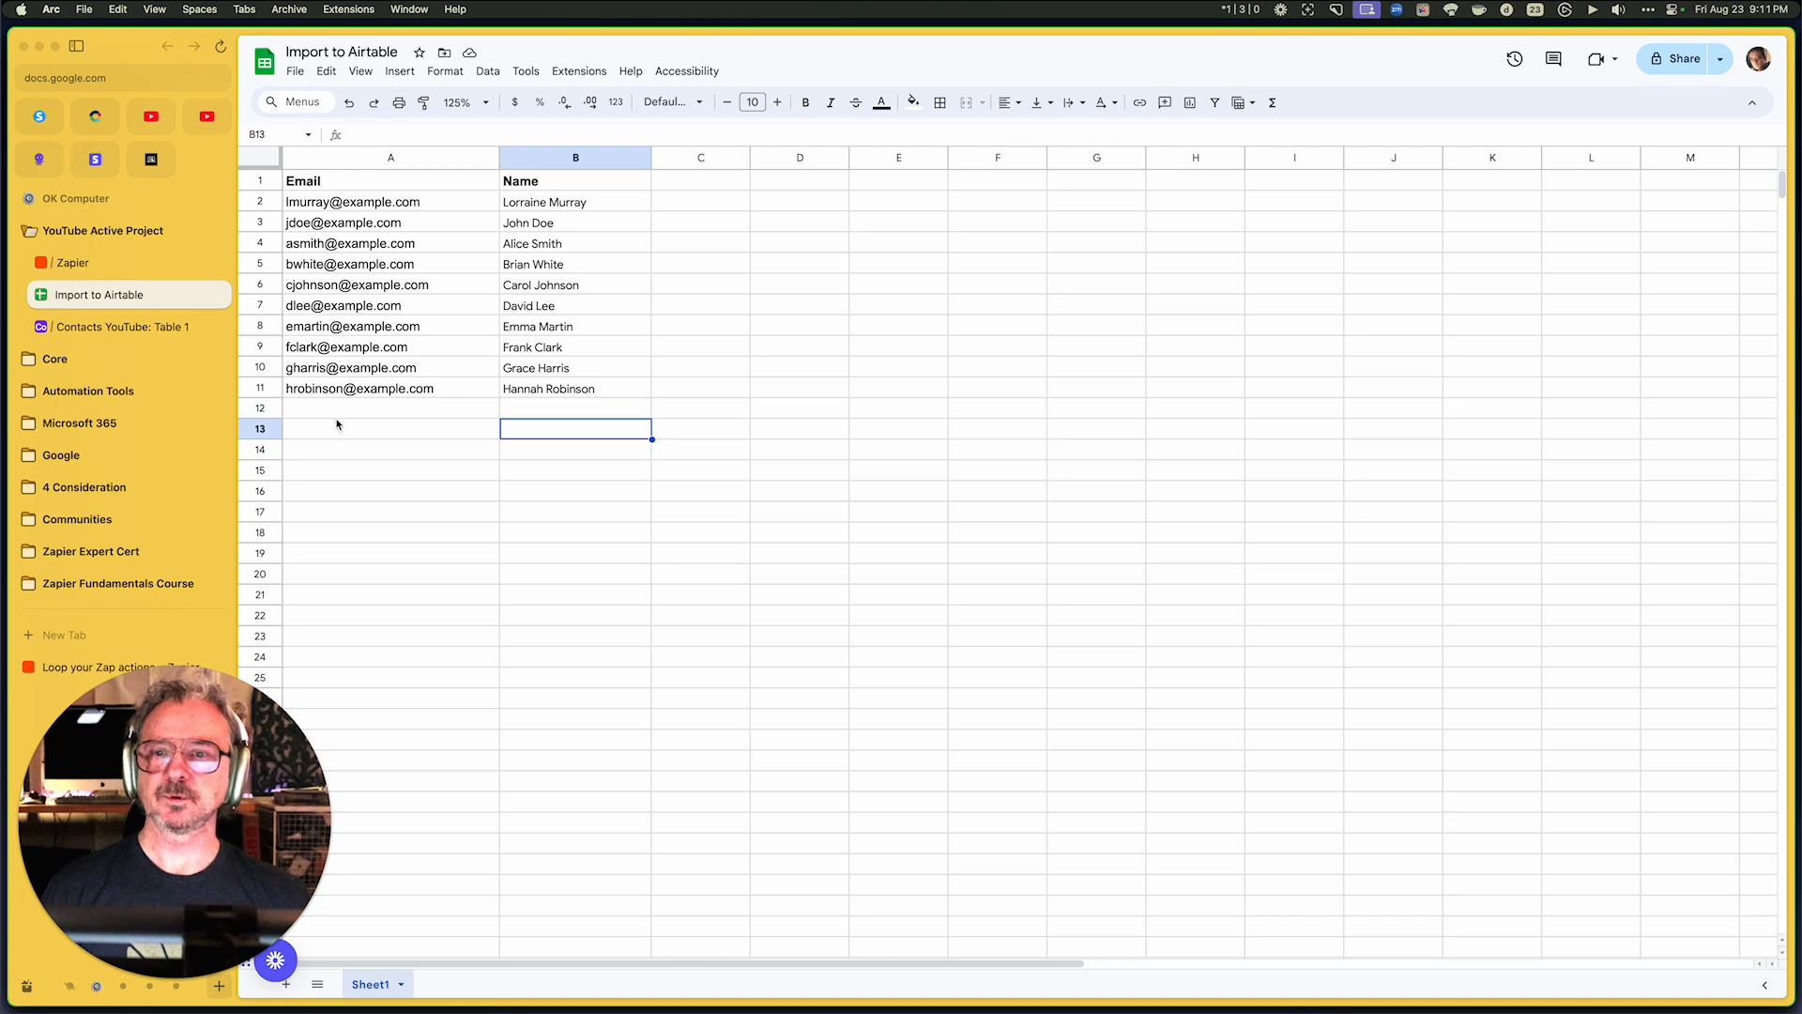